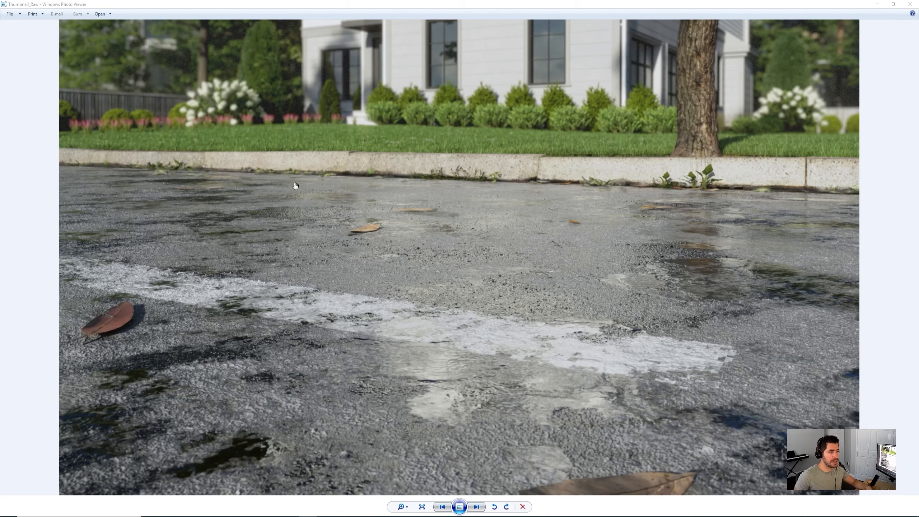
Examine the wet asphalt, white stripe and leaves in the rendered street image
left_click_drag(434, 425, 495, 335)
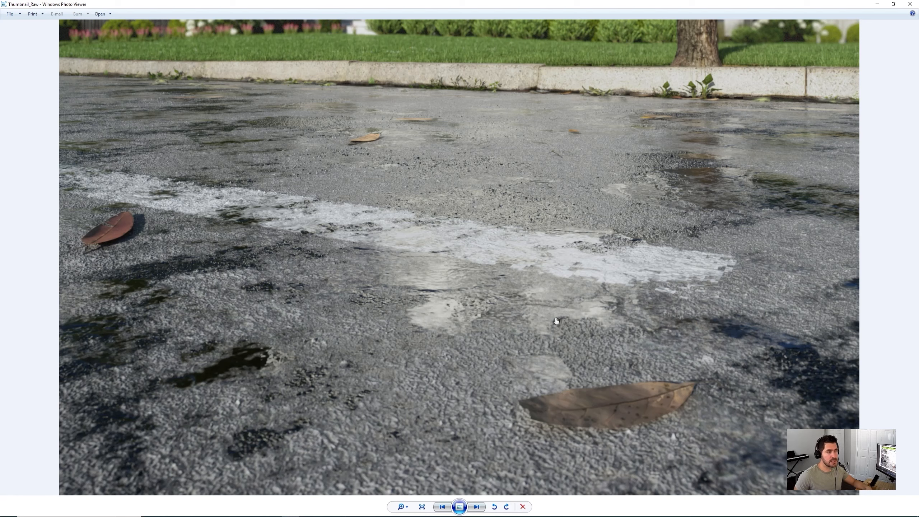
scroll(505, 318, "down", 3)
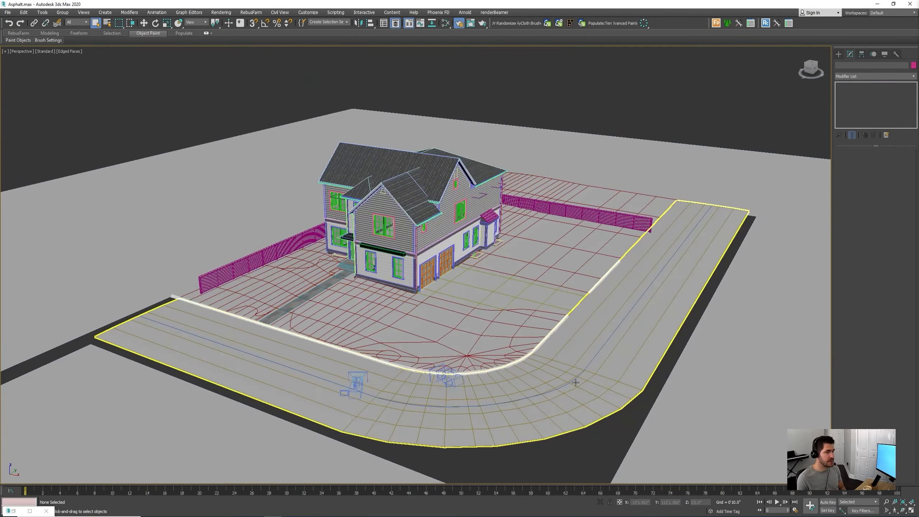
Switch to 3ds Max and inspect the road surface with its VRayDisplacementMod, the street curbs and the surrounding scene layout
left_click(584, 394)
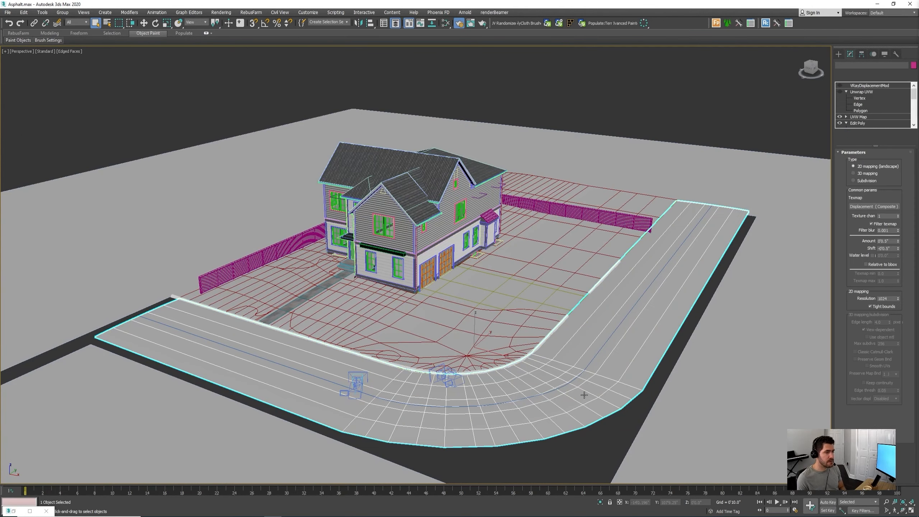
scroll(418, 425, "up", 4)
scroll(439, 427, "down", 1)
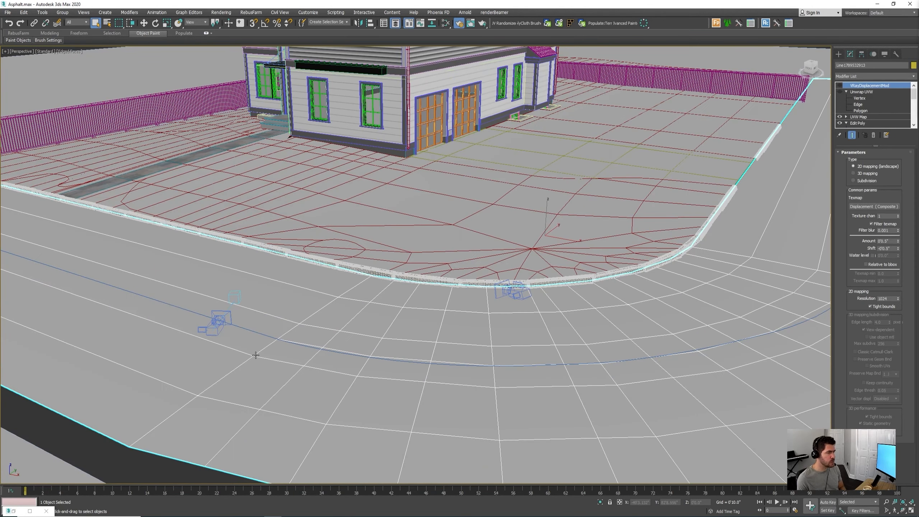
scroll(521, 358, "down", 5)
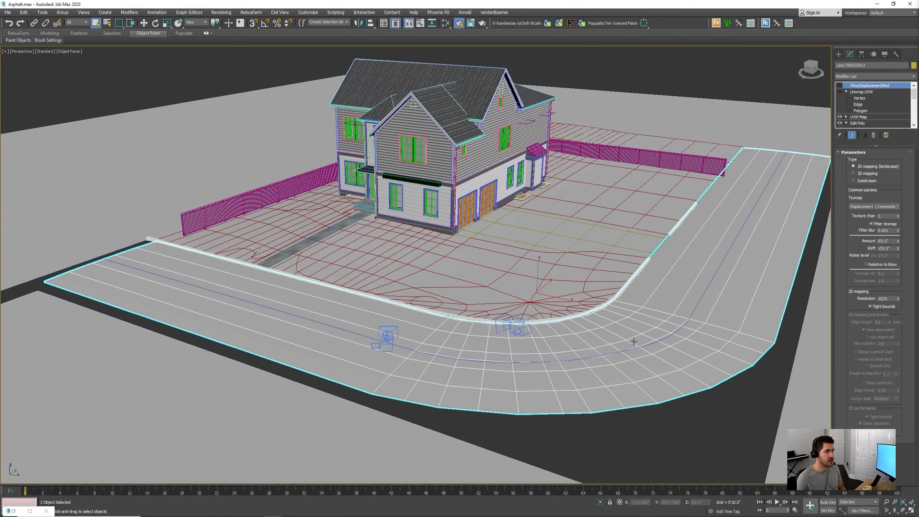
scroll(402, 306, "up", 7)
left_click(434, 298)
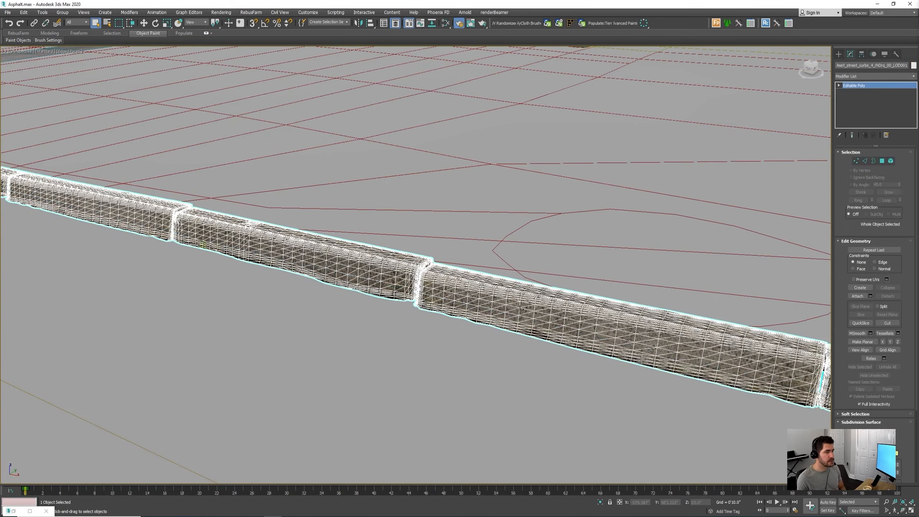
scroll(515, 318, "down", 3)
middle_click_drag(550, 332, 439, 440)
scroll(311, 310, "down", 10)
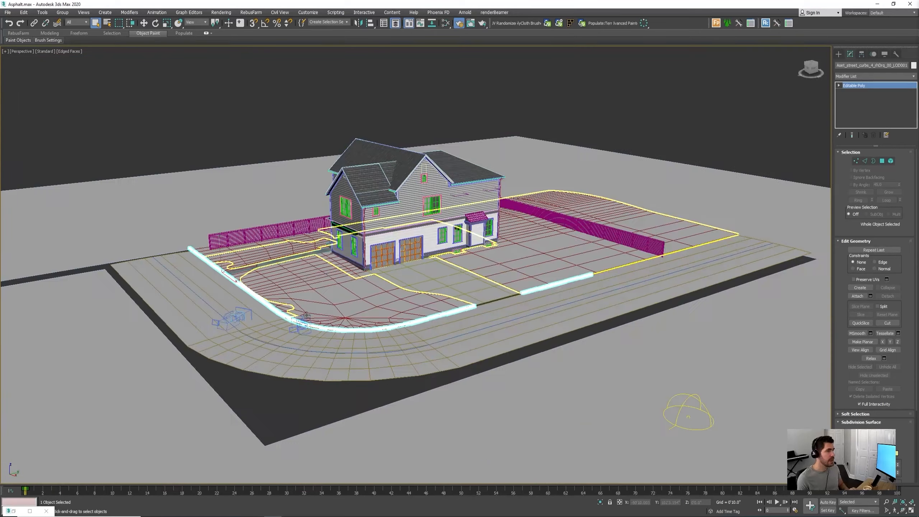
middle_click_drag(686, 407, 629, 385)
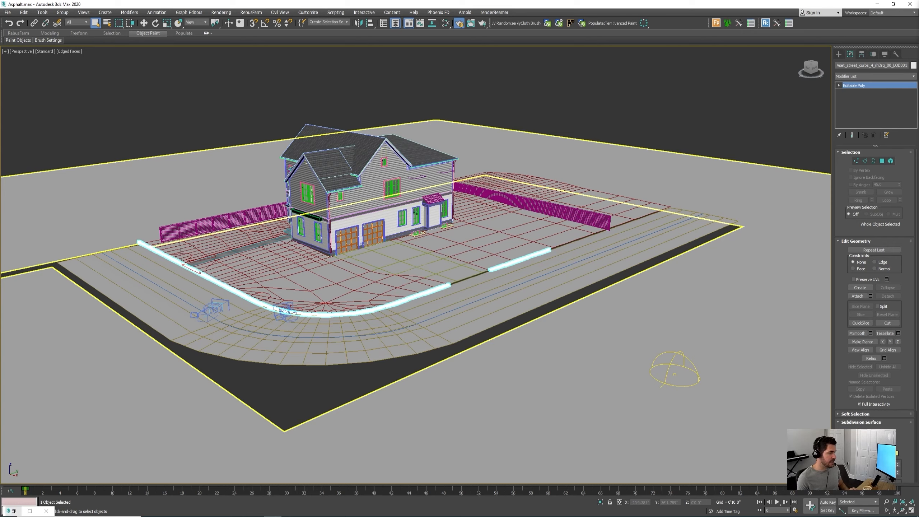
Open the Slate Material Editor and look over the whole asphalt material node graph
key("m")
scroll(483, 344, "down", 3)
middle_click_drag(483, 344, 307, 264)
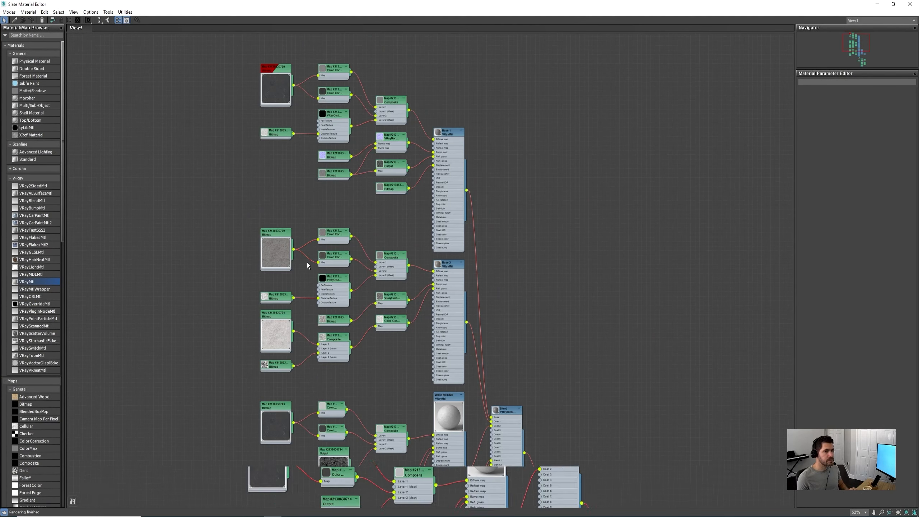
middle_click_drag(435, 371, 425, 220)
scroll(424, 220, "down", 1)
scroll(447, 278, "down", 2)
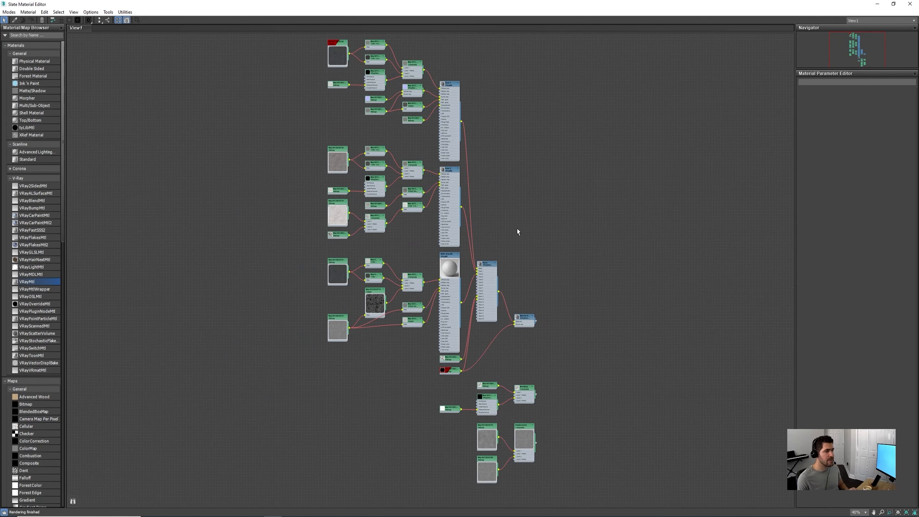
scroll(470, 277, "up", 2)
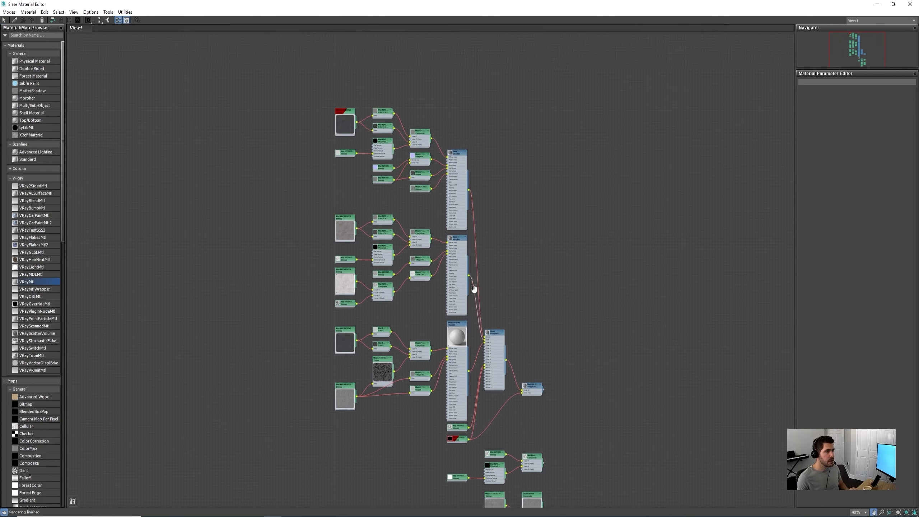
scroll(470, 277, "up", 1)
scroll(470, 282, "down", 1)
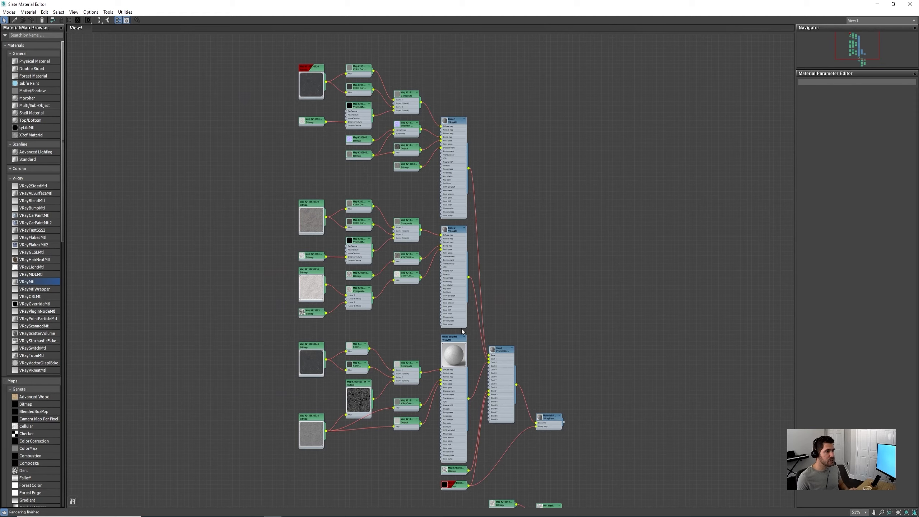
scroll(505, 376, "up", 3)
scroll(501, 324, "down", 2)
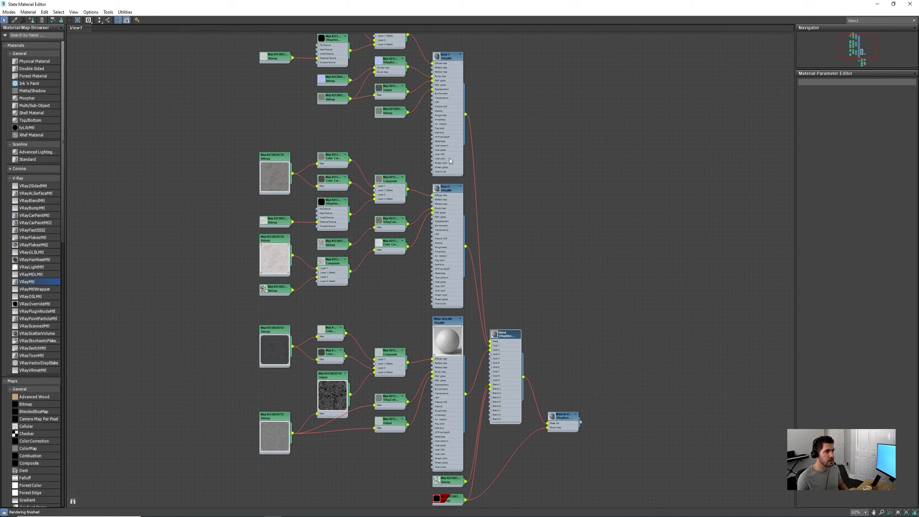
Examine the Base 1, Base 2 and white stripe materials, their blend, and the wet mask and Displacement composites
left_click(450, 161)
left_click(449, 196)
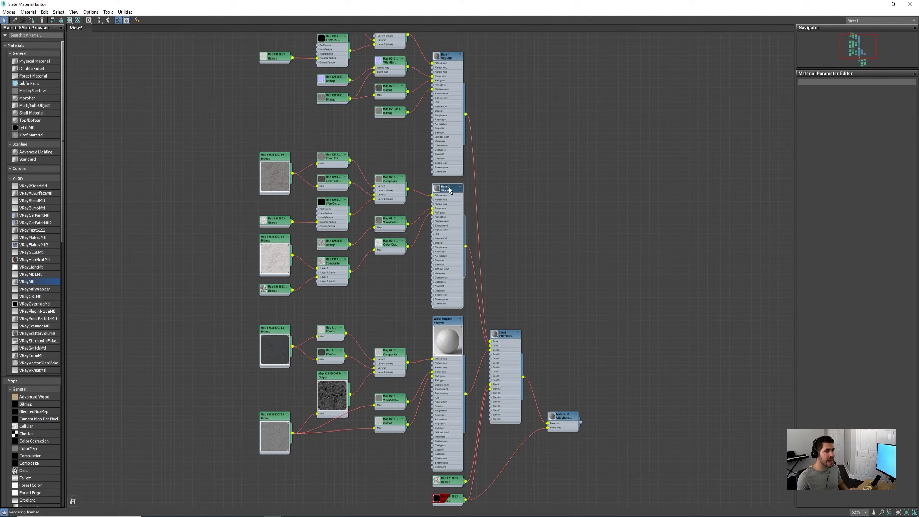
left_click(448, 338)
middle_click_drag(492, 418, 481, 298)
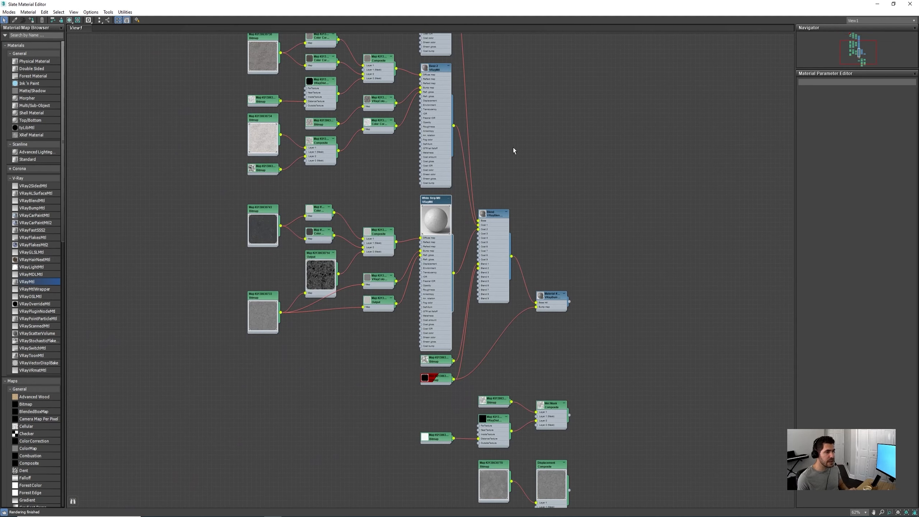
scroll(500, 257, "up", 3)
middle_click_drag(524, 468, 494, 229)
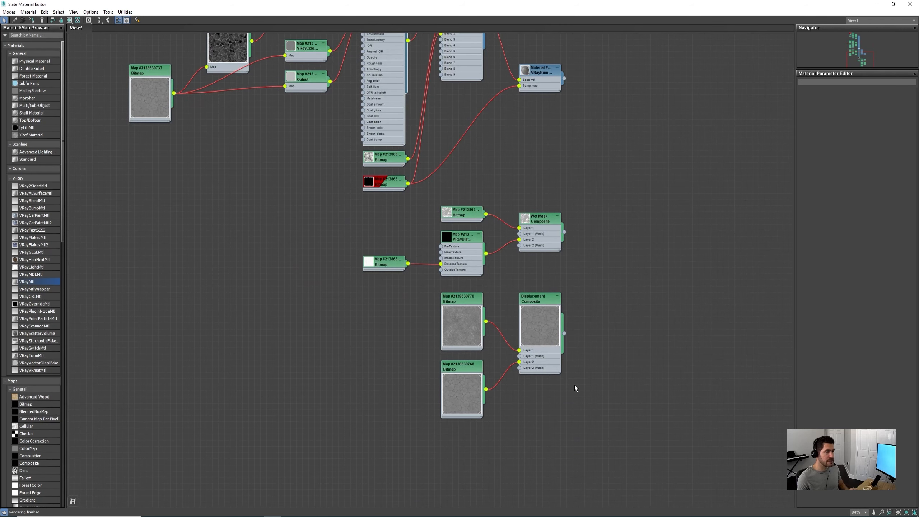
scroll(576, 388, "down", 6)
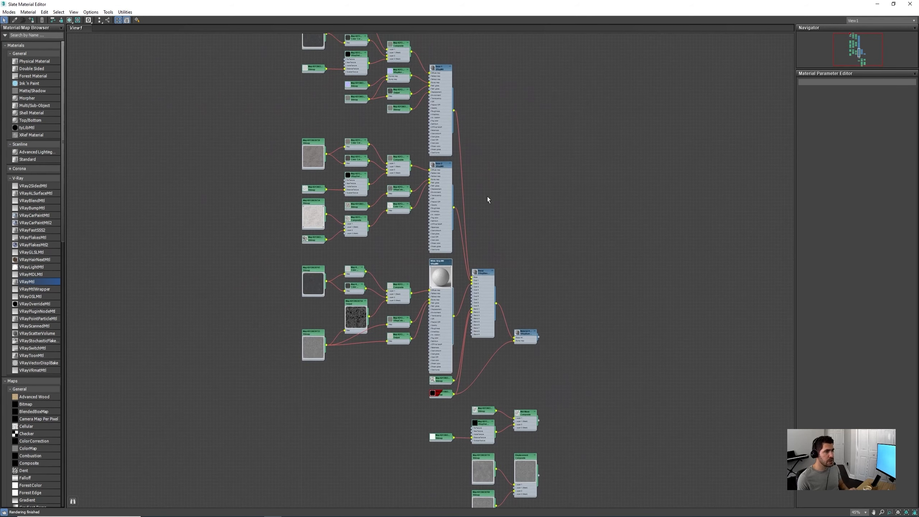
middle_click_drag(445, 85, 439, 113)
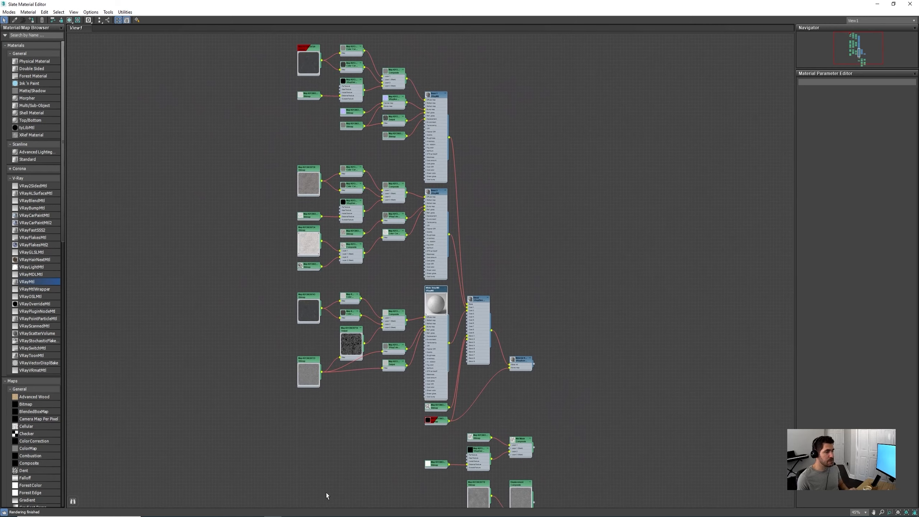
Switch to Windows Photo Viewer to review the full rendered image, and return to the material graph's Base 1 and Base 2 networks
left_click(291, 516)
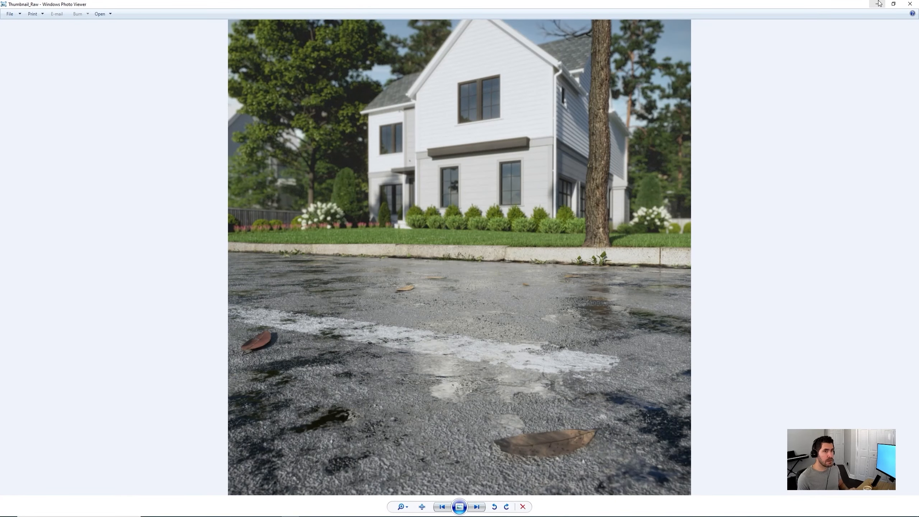
left_click(877, 3)
scroll(391, 100, "up", 4)
middle_click_drag(391, 101, 441, 147)
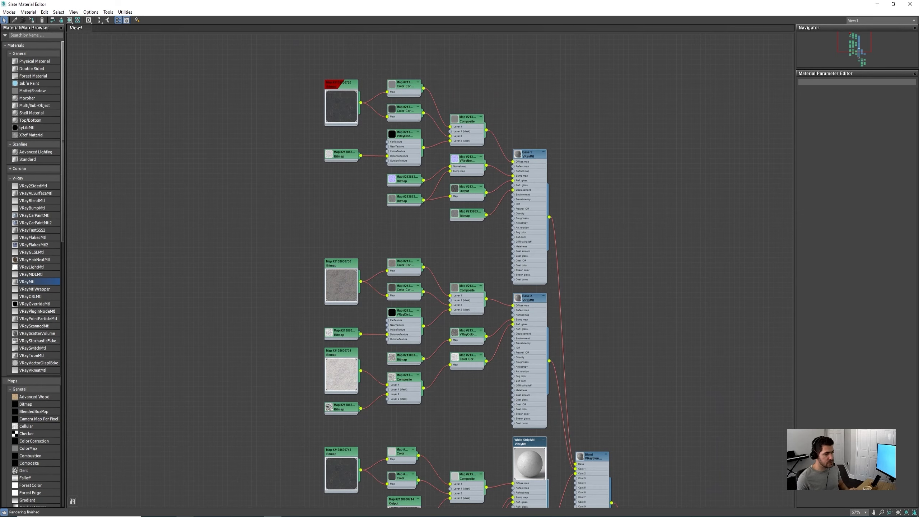
Switch to the browser, look through the Asphalt 3D scans on textures.com, and return to the material graph
left_click_drag(918, 106, 531, 105)
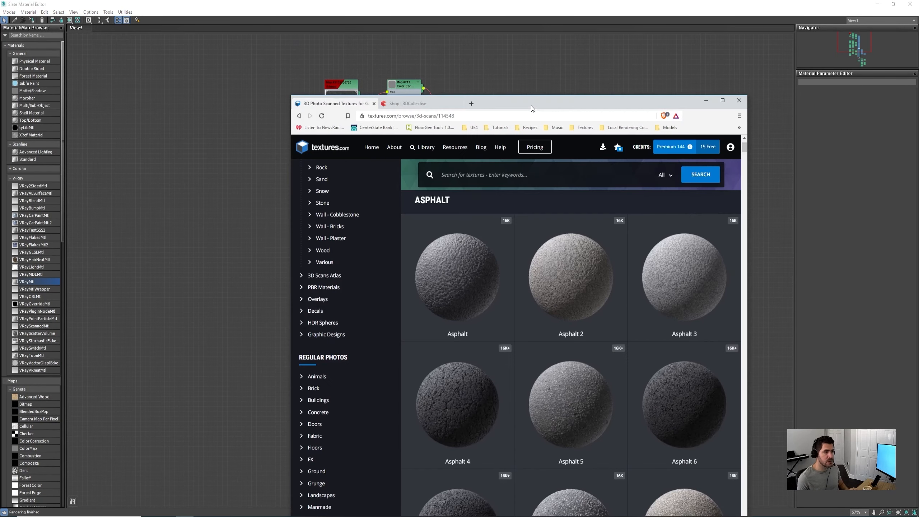
double_click(531, 104)
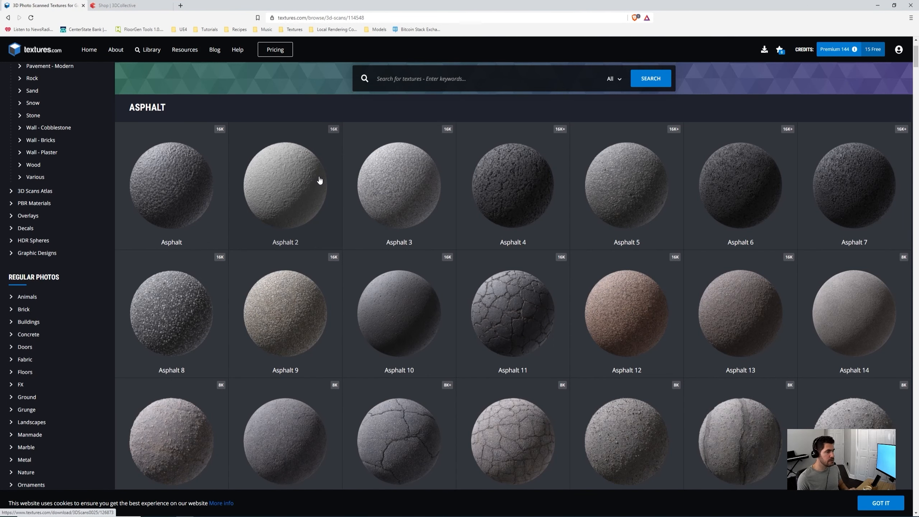
scroll(323, 188, "down", 1)
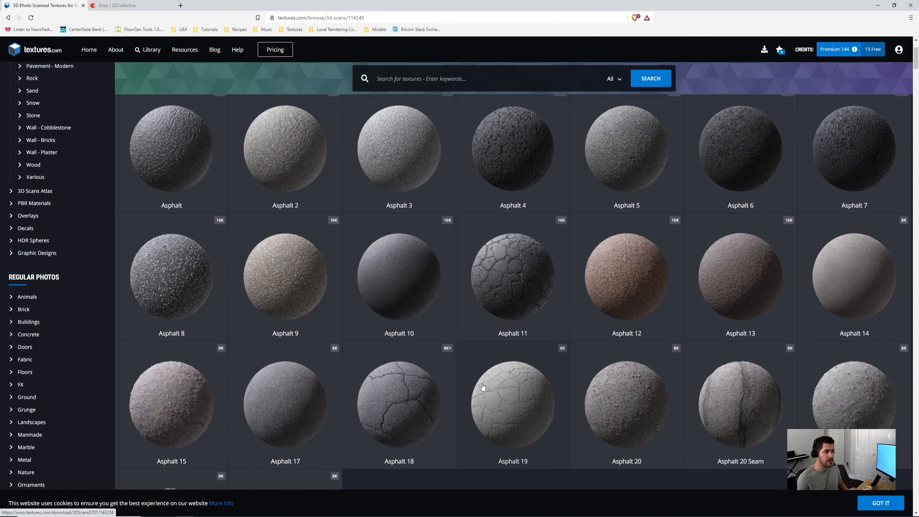
scroll(56, 172, "up", 5)
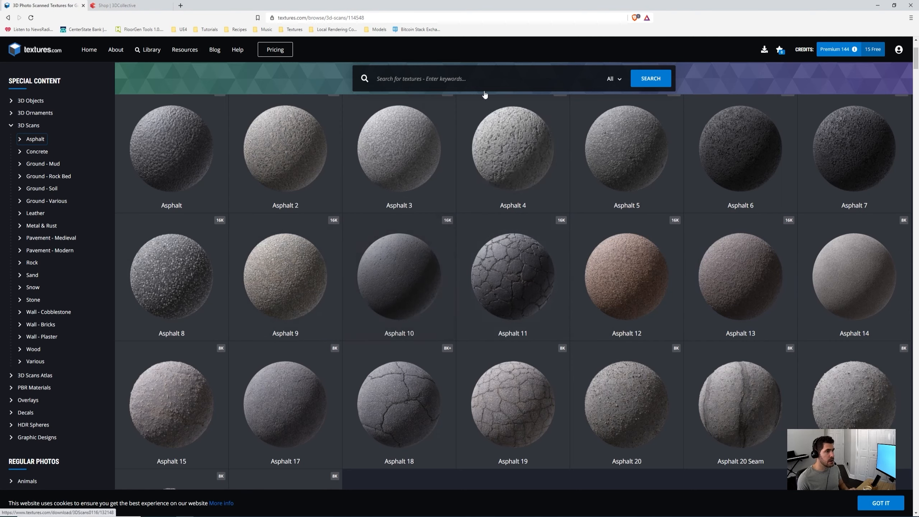
left_click_drag(505, 5, 918, 93)
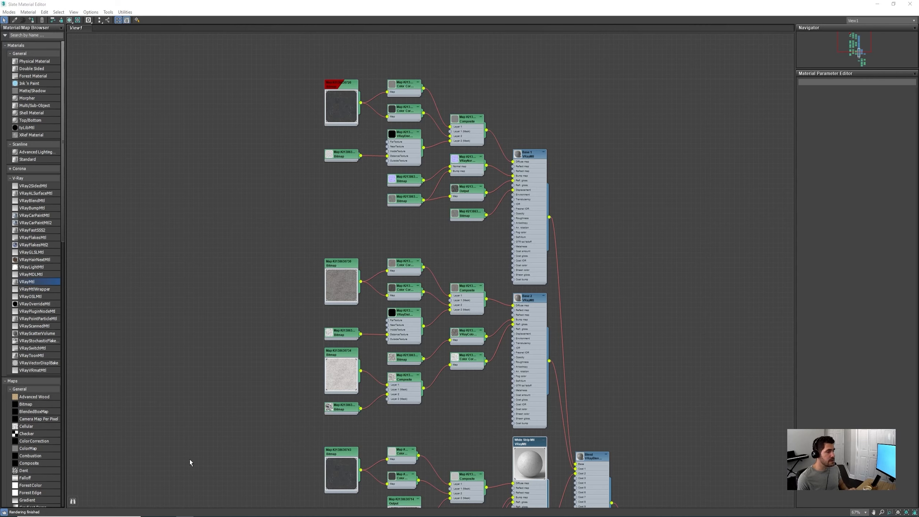
Add a new VRayMtl in the empty space beside the existing Base 1 network
scroll(348, 105, "up", 5)
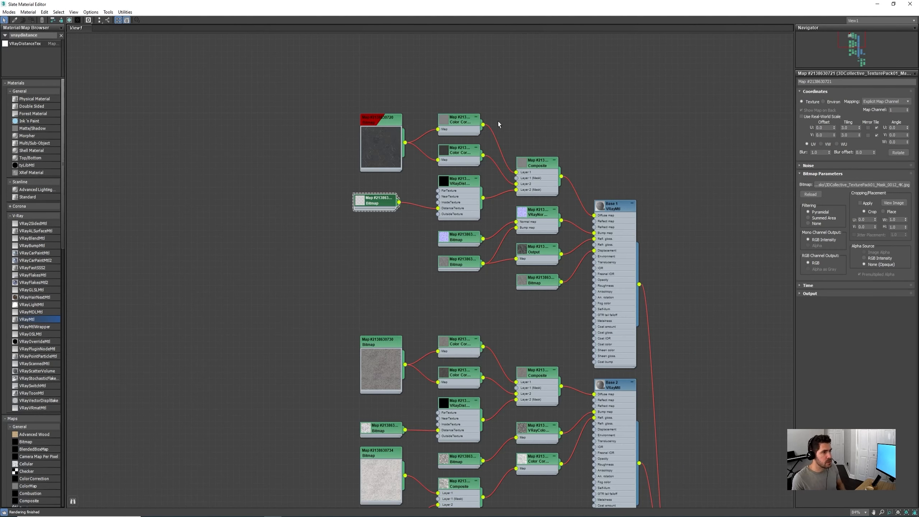
scroll(356, 127, "up", 4)
scroll(358, 129, "up", 2)
scroll(587, 152, "down", 3)
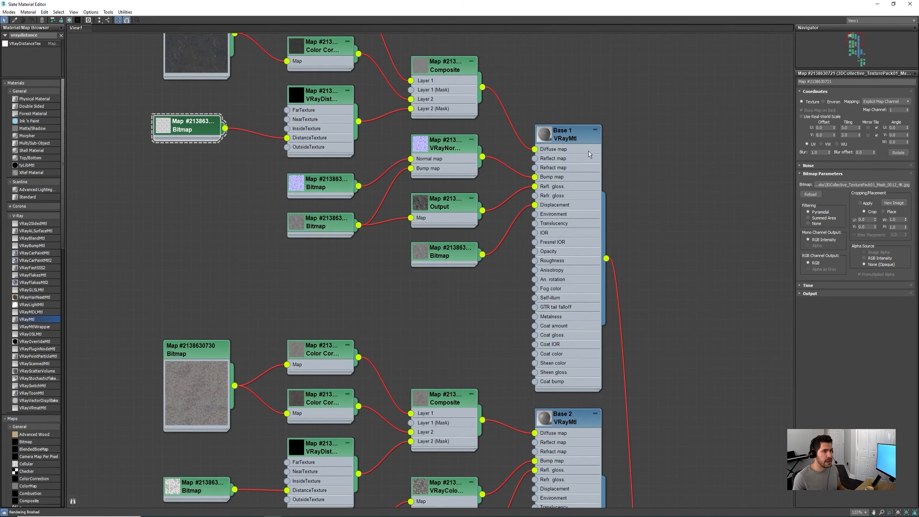
scroll(630, 150, "up", 2)
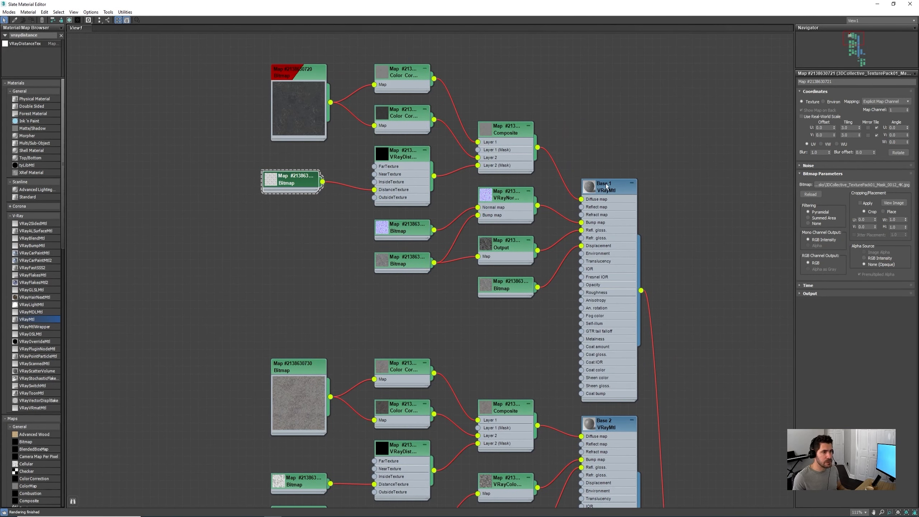
left_click_drag(36, 321, 161, 185)
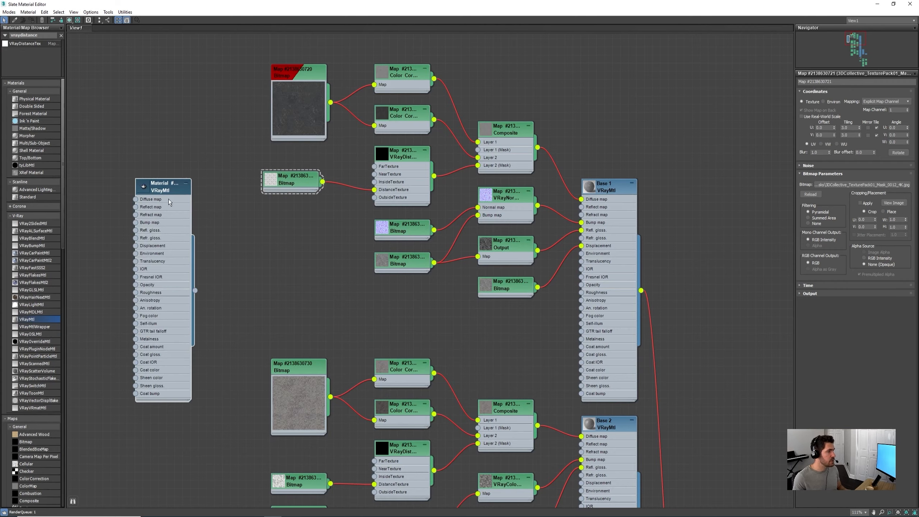
middle_click_drag(161, 185, 549, 209)
scroll(550, 209, "down", 1)
Open the new VRayMtl's parameters and name the material Base A
left_click_drag(530, 191, 465, 177)
double_click(465, 177)
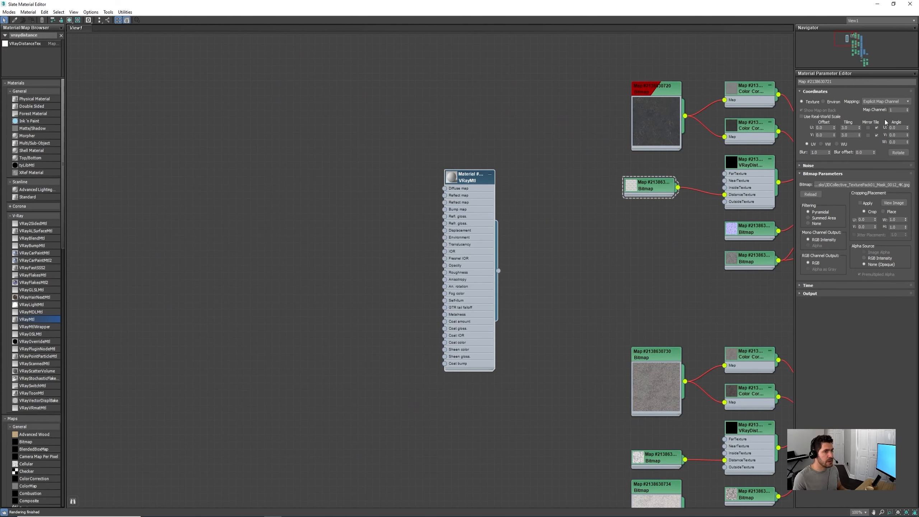
type("Ba")
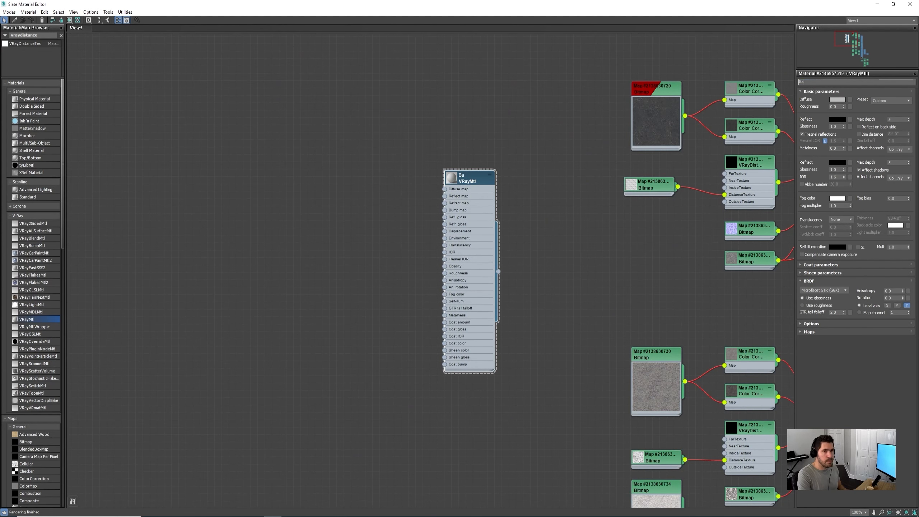
type("se A")
left_click(576, 238)
Duplicate the dark asphalt bitmap of the Base 1 network into the space before Base A and collapse the copy's preview
middle_click_drag(613, 223, 377, 191)
scroll(377, 190, "down", 1)
middle_click_drag(294, 219, 401, 222)
left_click(512, 113)
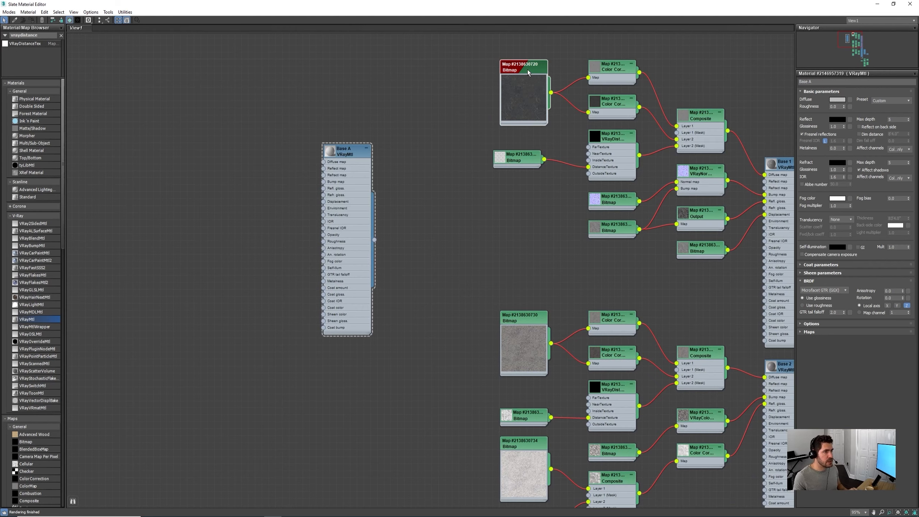
left_click_drag(528, 72, 148, 100, "shift")
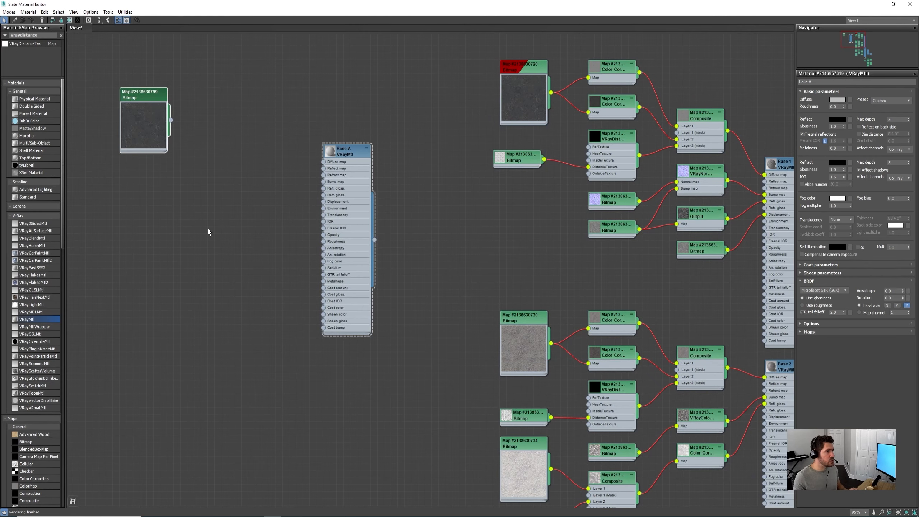
scroll(138, 112, "up", 2)
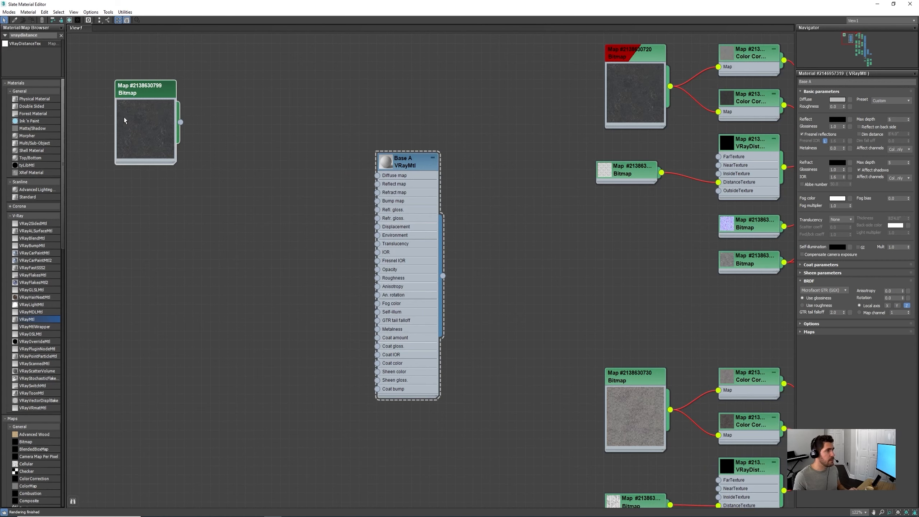
scroll(130, 117, "up", 2)
double_click(148, 115)
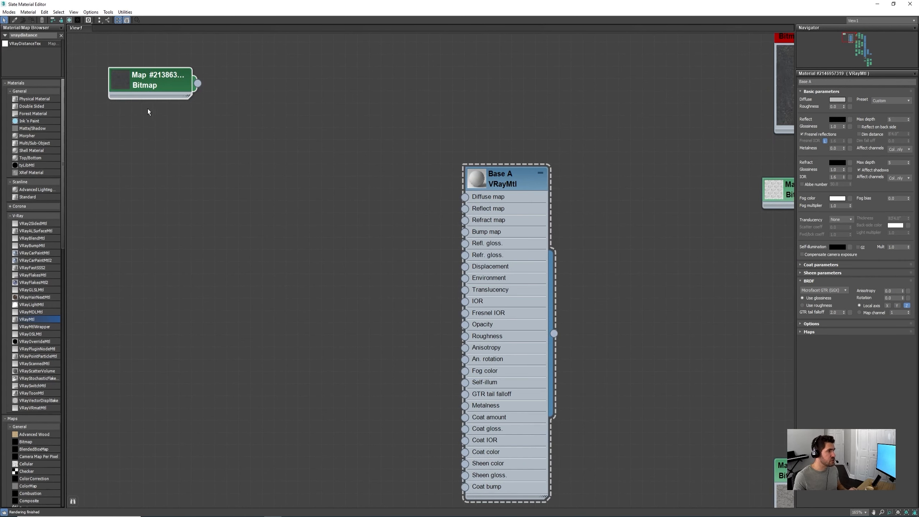
Expand the copied asphalt bitmap's preview and look over the texture nodes feeding the existing Base 1 network for reference
double_click(122, 85)
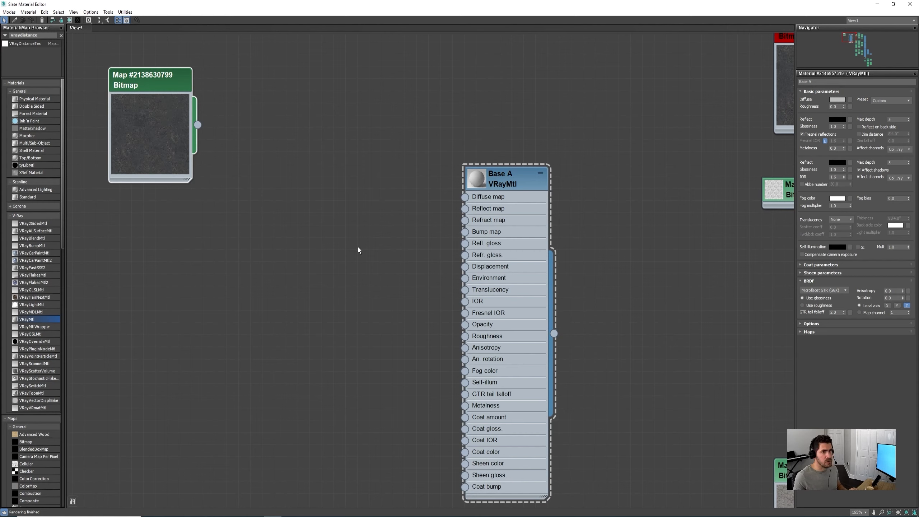
scroll(279, 202, "down", 2)
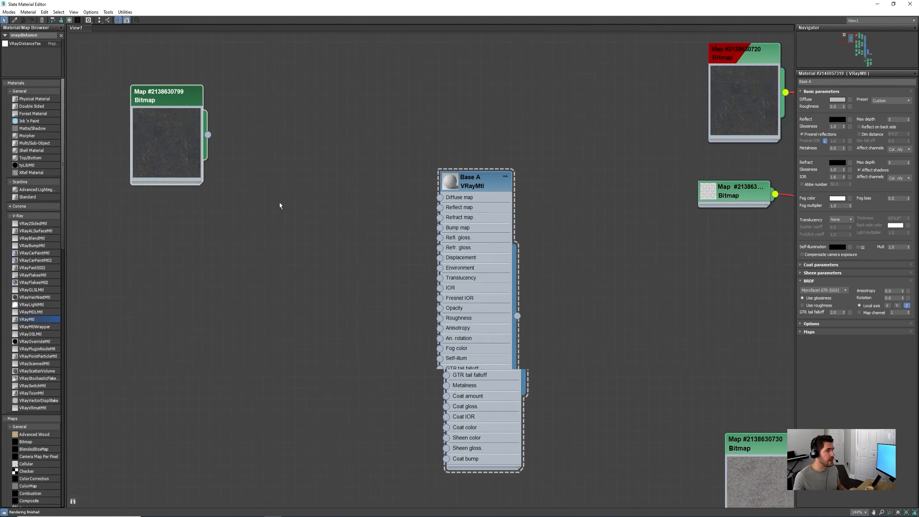
scroll(533, 176, "down", 1)
middle_click_drag(533, 175, 238, 181)
scroll(538, 105, "up", 2)
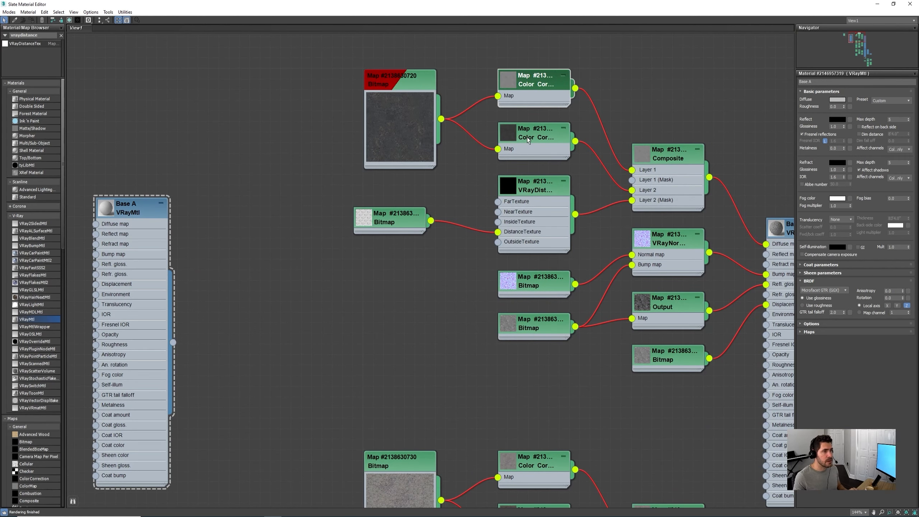
middle_click_drag(274, 195, 659, 215)
middle_click_drag(193, 122, 294, 138)
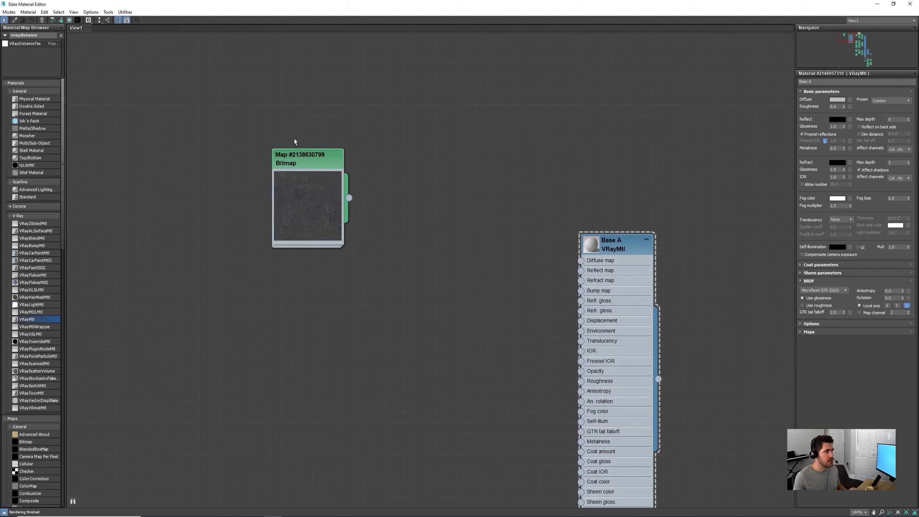
Add a Color Correction map beside the copied asphalt bitmap and connect the bitmap to its Map input
double_click(46, 36)
type("color")
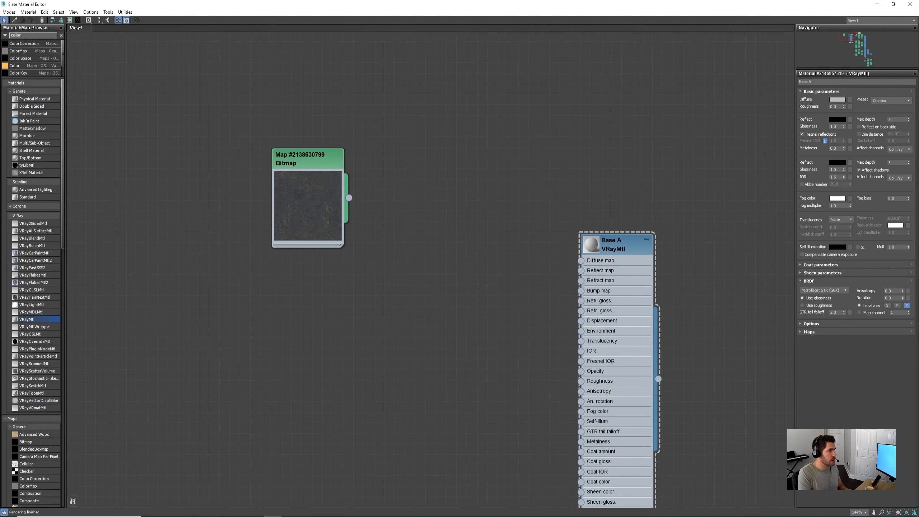
left_click_drag(24, 44, 408, 163)
left_click_drag(307, 159, 184, 159)
left_click_drag(414, 161, 332, 151)
left_click_drag(226, 198, 291, 154)
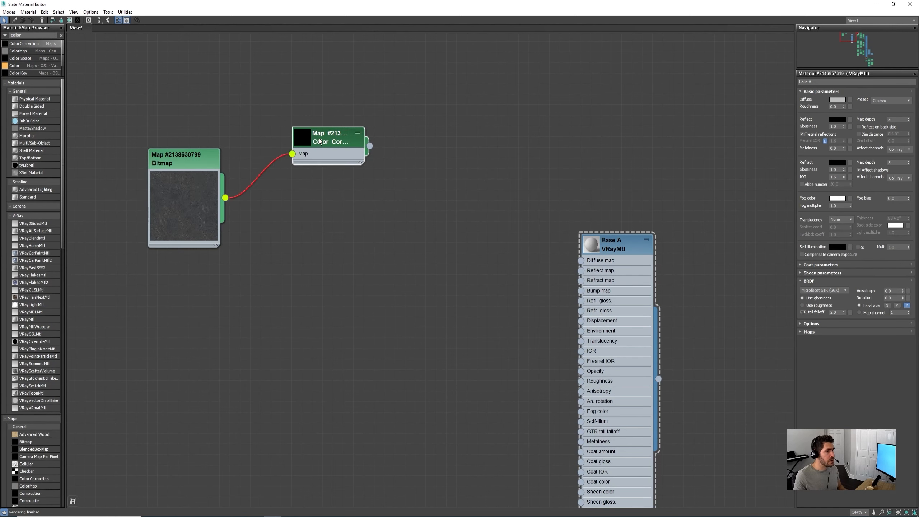
Switch the Color Correction's lightness to Advanced, set its RGB gamma/contrast to 2, and check the brightened texture in the node preview
left_click(871, 224)
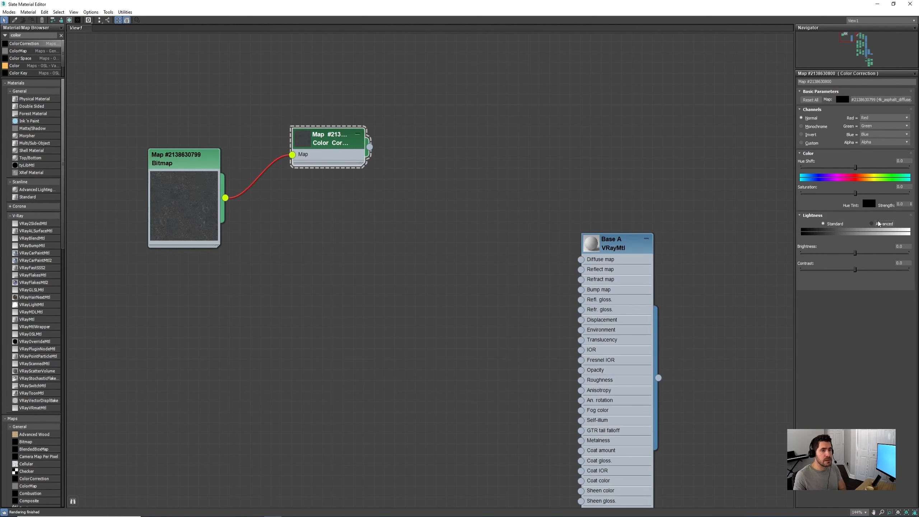
type("2")
key("Return")
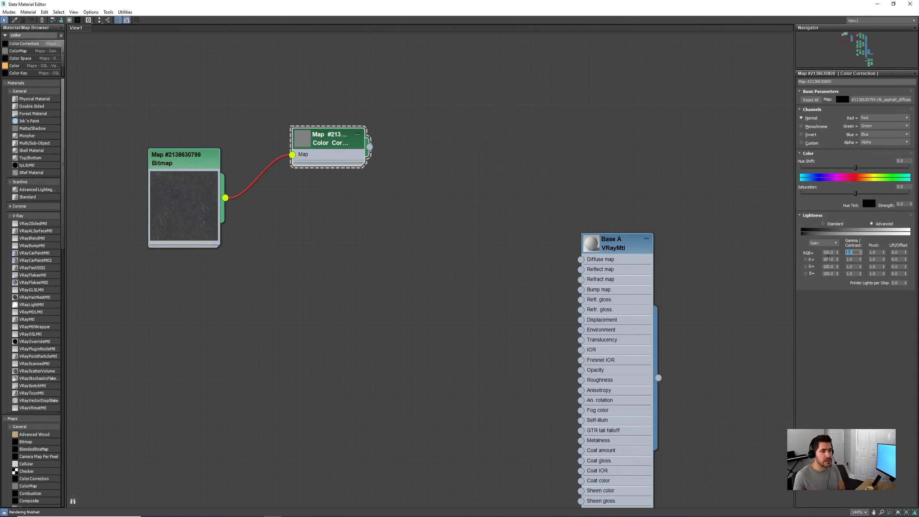
double_click(300, 146)
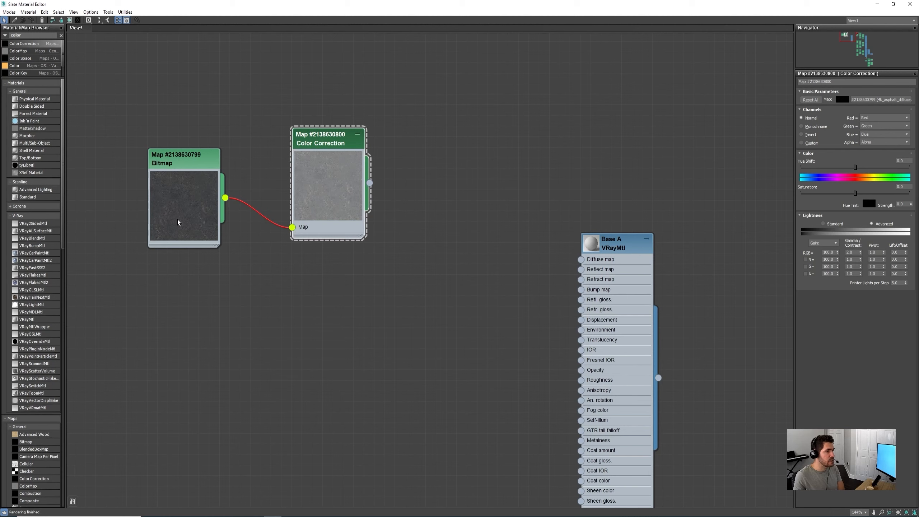
double_click(327, 167)
Duplicate the Color Correction below the first and set the copy's RGB gamma/contrast to 0.9
mouse_move(323, 144)
left_mouse_down("shift")
mouse_move(319, 313)
mouse_move(343, 279)
left_mouse_up("shift")
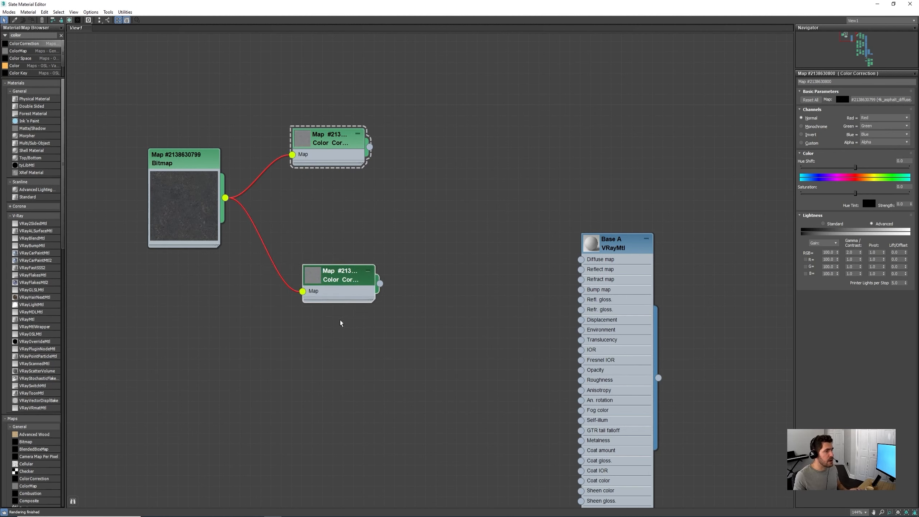
left_click(323, 285)
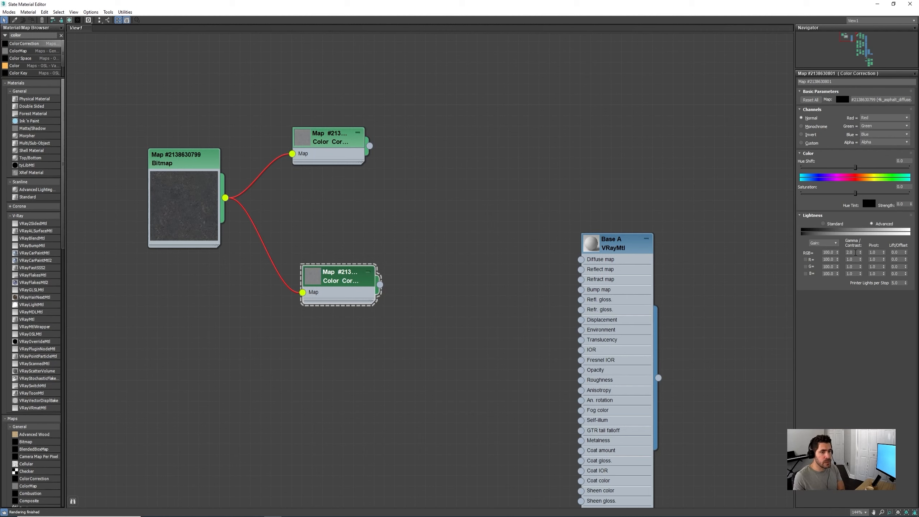
left_click_drag(857, 253, 840, 253)
type("0.9")
key("Return")
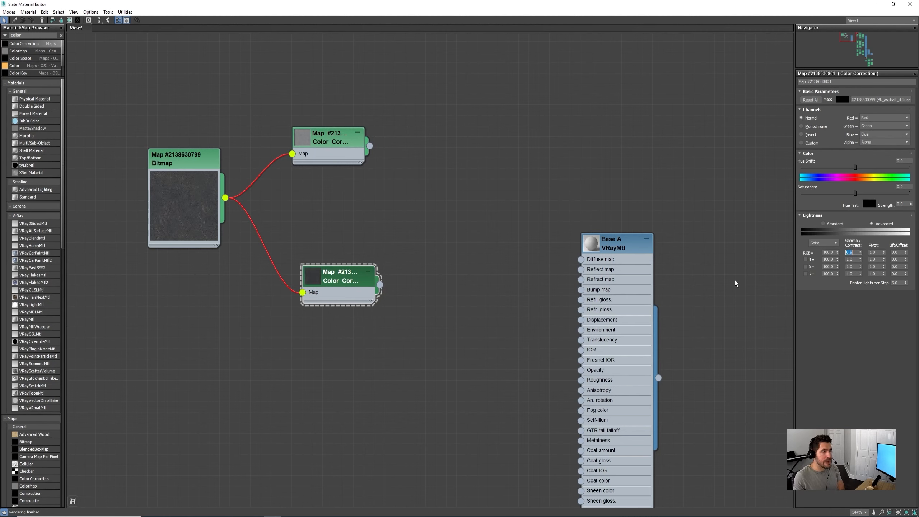
Arrange the two Color Correction nodes in a tidy stack beside the asphalt bitmap
left_click_drag(338, 284, 328, 252)
left_click_drag(331, 155, 321, 186)
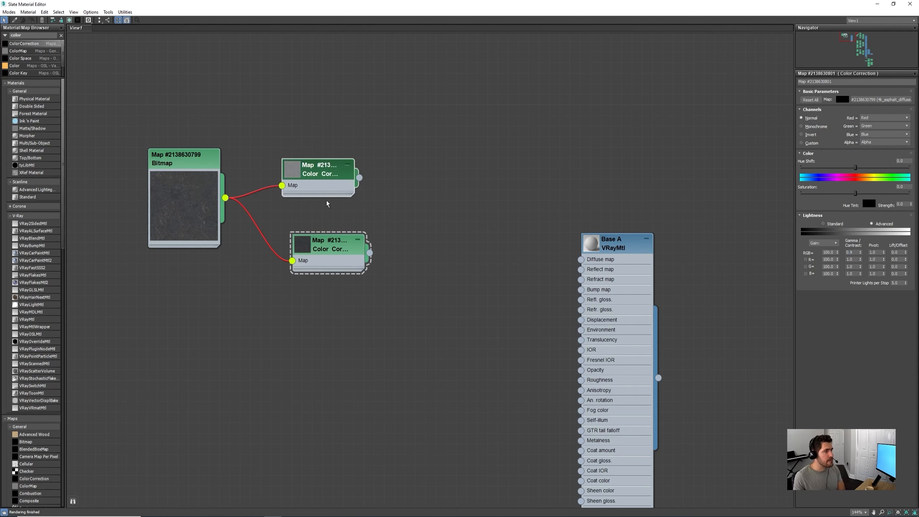
mouse_move(326, 241)
left_mouse_down()
mouse_move(307, 229)
mouse_move(315, 230)
left_mouse_up()
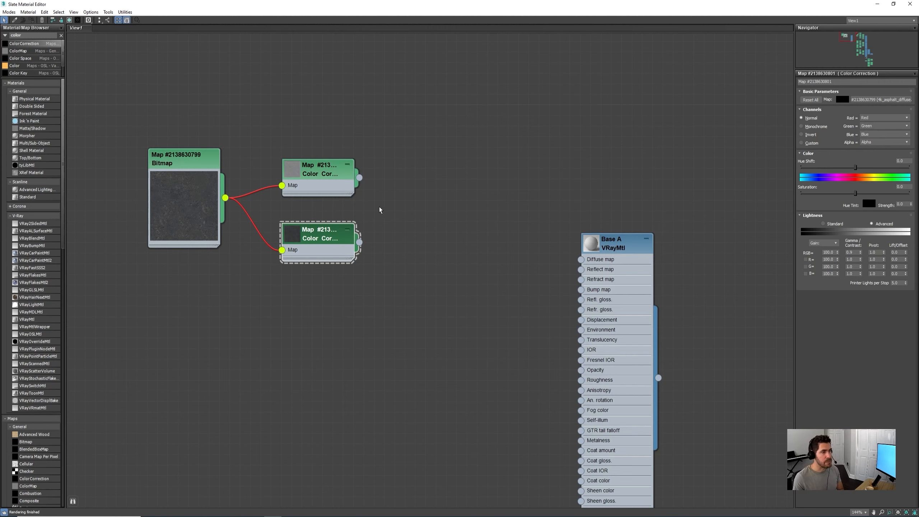
Add a Composite map between the Color Corrections and Base A, and give it a second layer
left_click(16, 34)
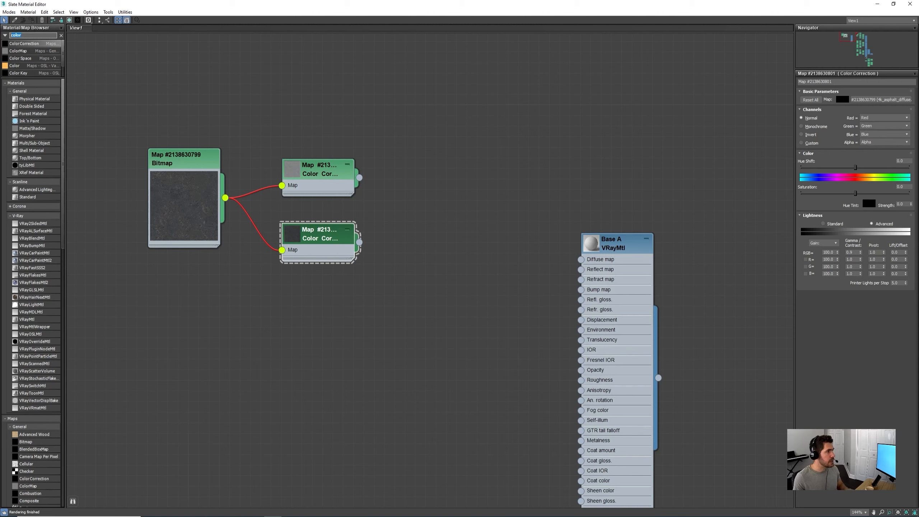
type("composite")
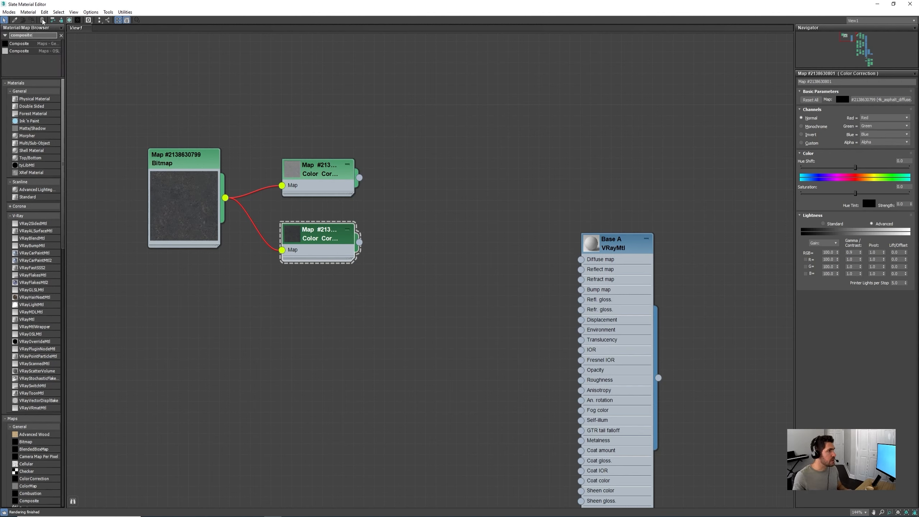
left_click_drag(477, 258, 453, 199)
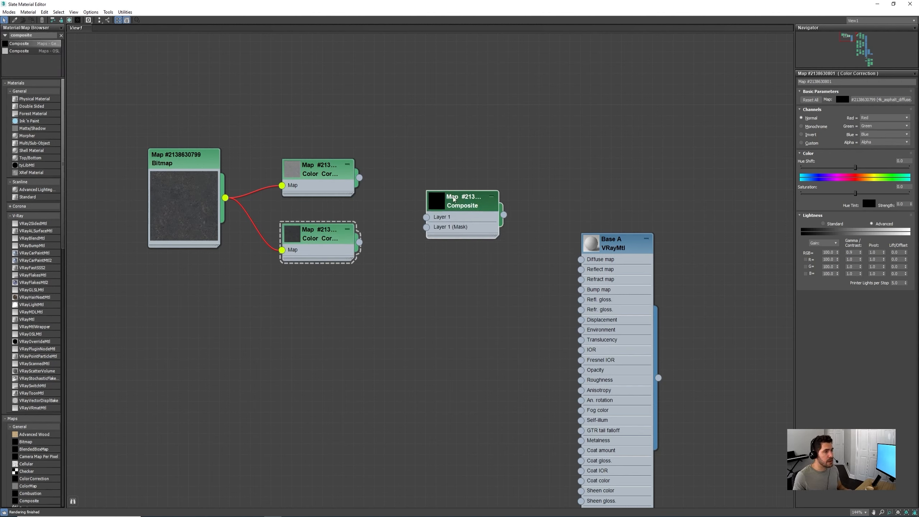
left_click(461, 201)
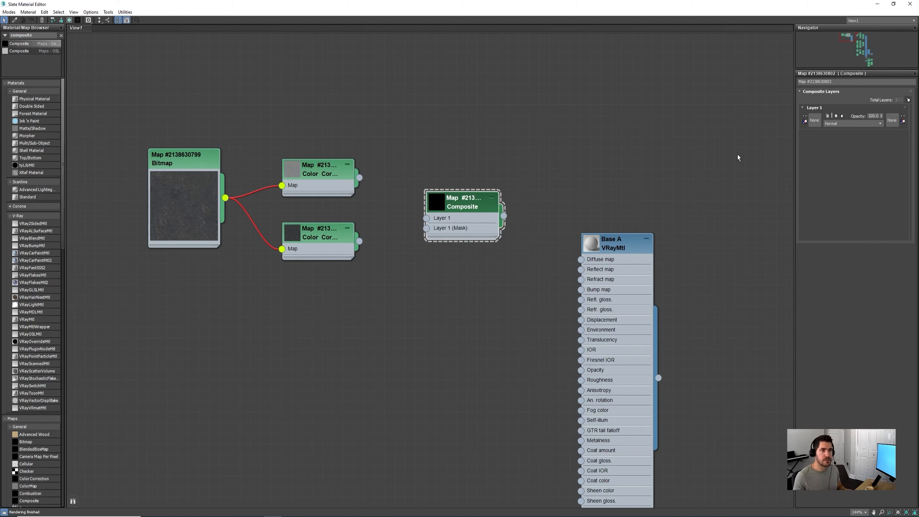
left_click(908, 99)
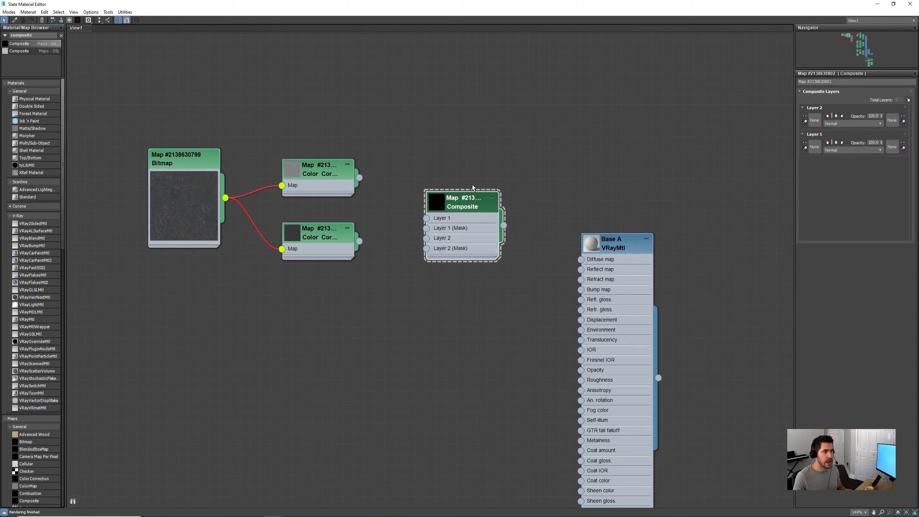
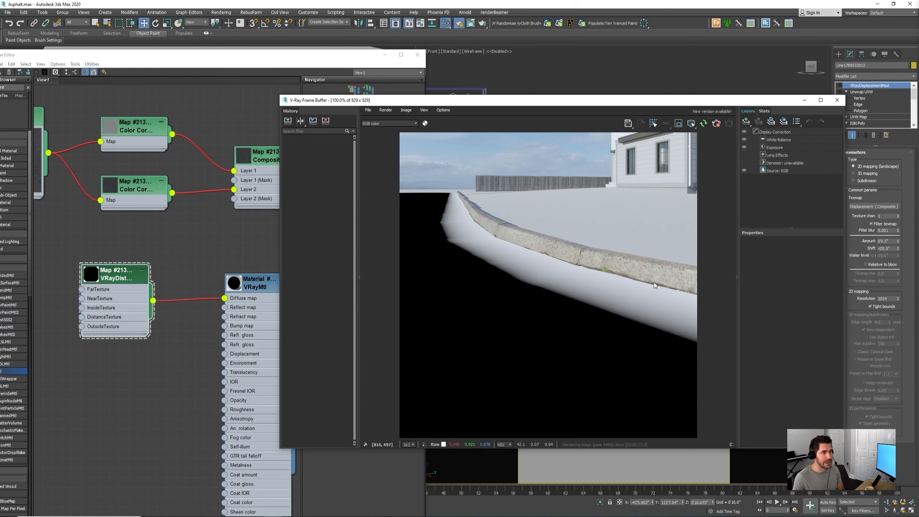
Duplicate the Base 1 network's light mask bitmap into the space before the new VRayDistanceTex node
left_click_drag(476, 95, 762, 119)
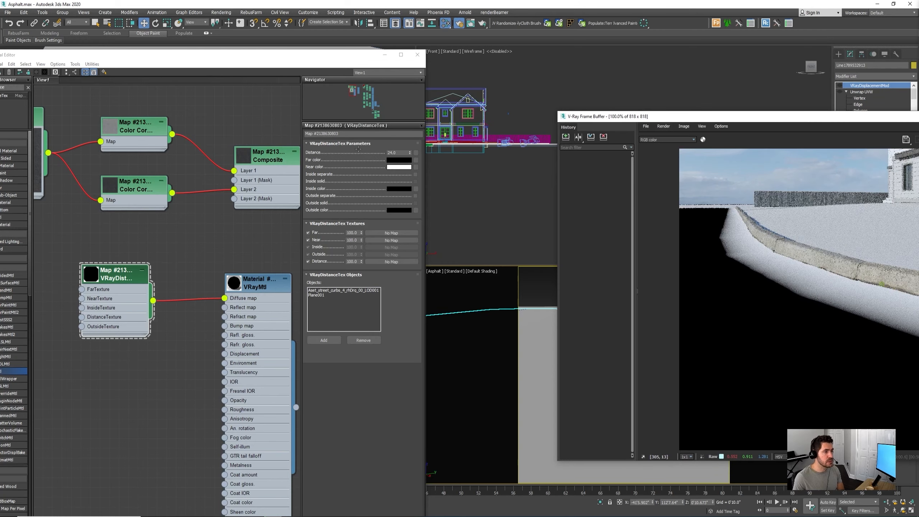
scroll(205, 143, "down", 6)
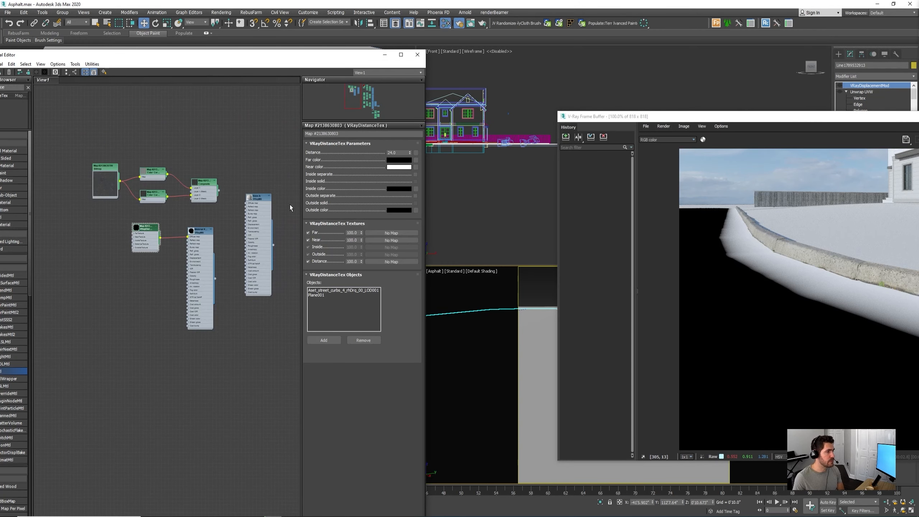
scroll(280, 204, "down", 4)
scroll(238, 208, "up", 4)
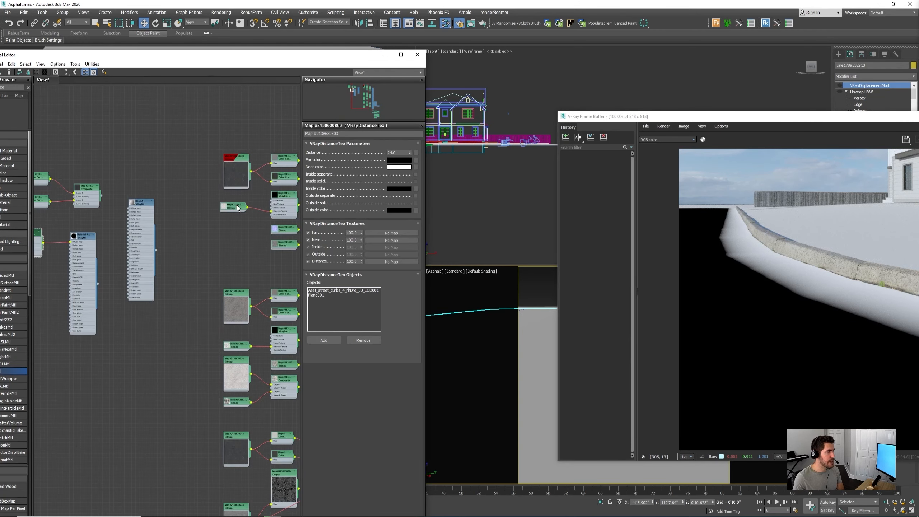
scroll(237, 207, "up", 3)
scroll(271, 209, "down", 3)
middle_click_drag(239, 210, 288, 211)
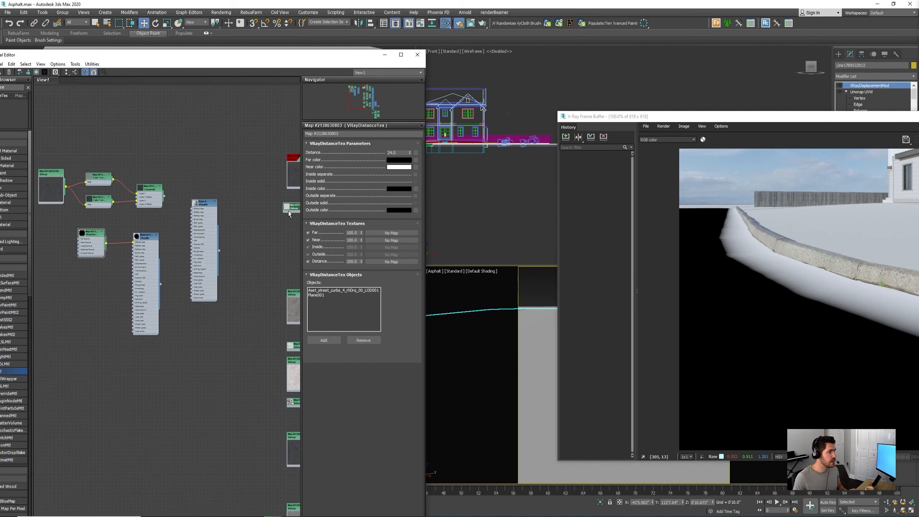
left_click_drag(289, 214, 49, 292)
scroll(60, 281, "up", 2)
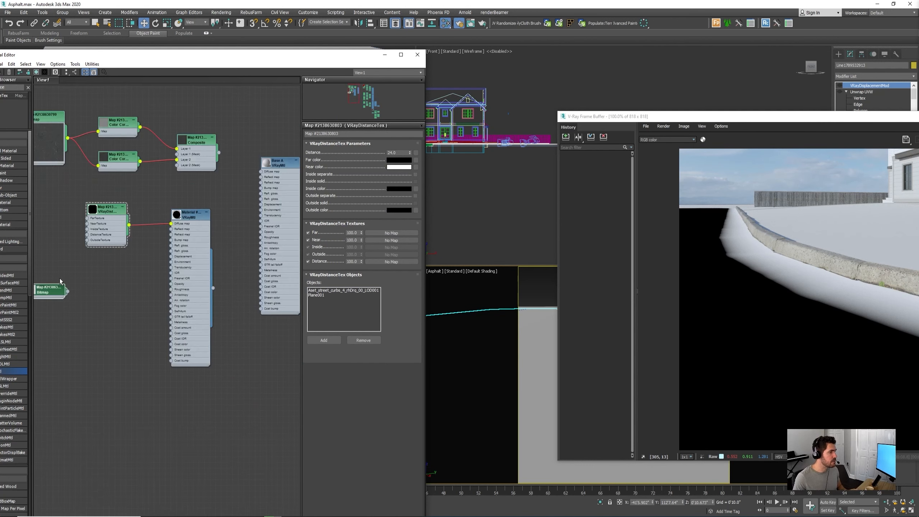
middle_click_drag(59, 281, 239, 278)
scroll(239, 276, "up", 5)
left_click_drag(219, 303, 166, 237)
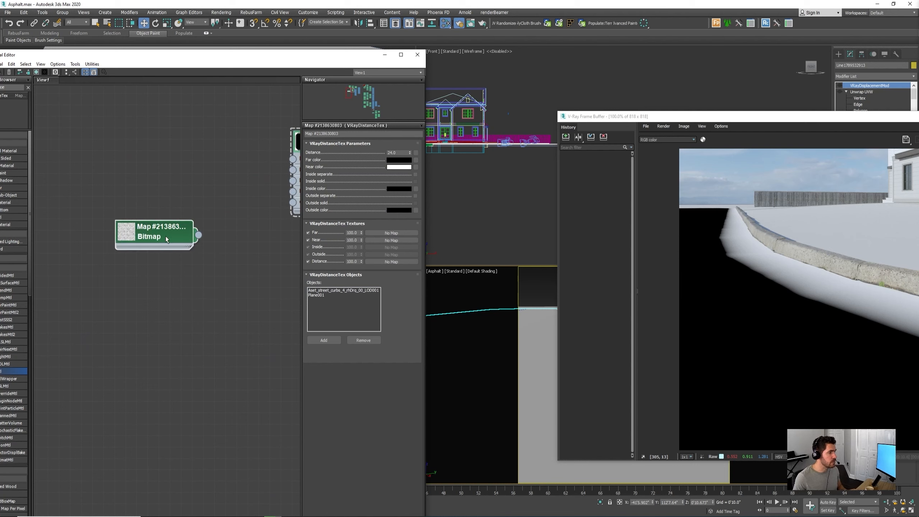
Check the copied mask's preview, then connect it to the VRayDistanceTex's DistanceTexture input and view the render in the frame buffer
double_click(123, 235)
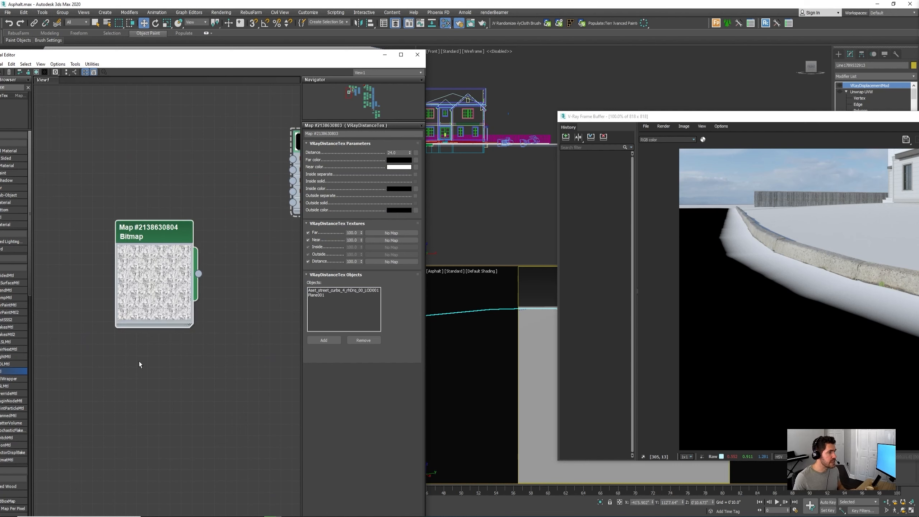
double_click(142, 290)
scroll(132, 325, "down", 1)
middle_click_drag(235, 264, 114, 299)
left_click_drag(73, 275, 161, 235)
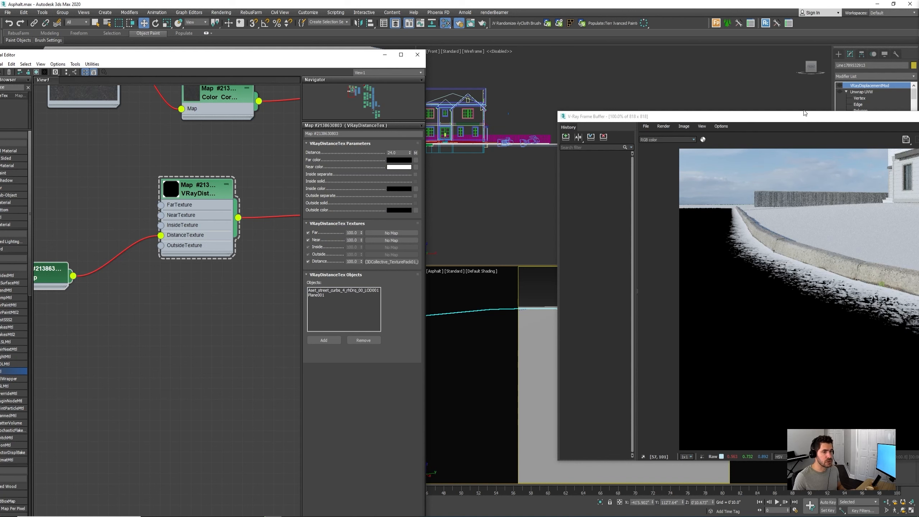
left_click_drag(806, 120, 610, 124)
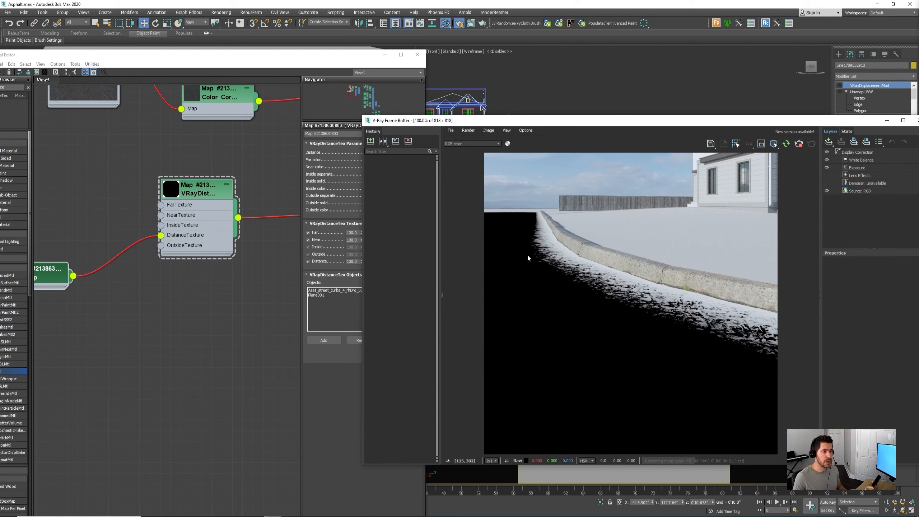
Try a U and V tiling of 0.2 on the distance mask bitmap
double_click(60, 287)
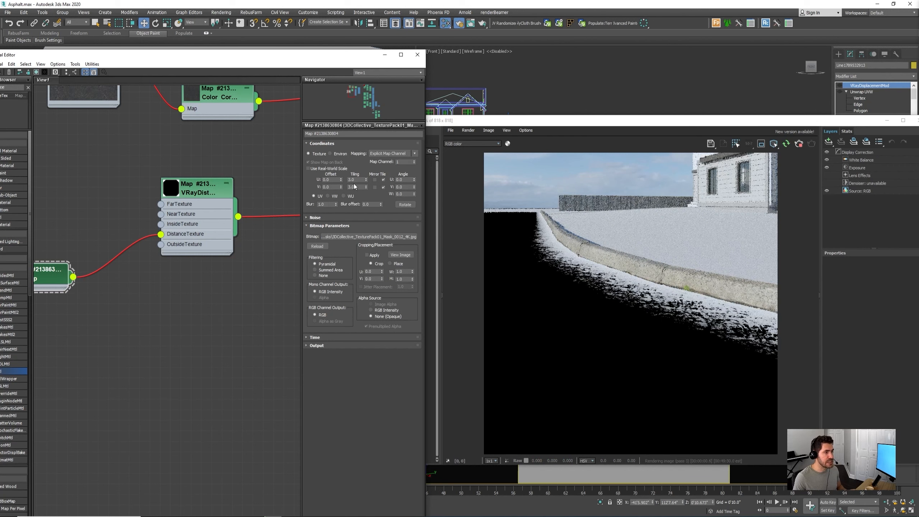
double_click(357, 180)
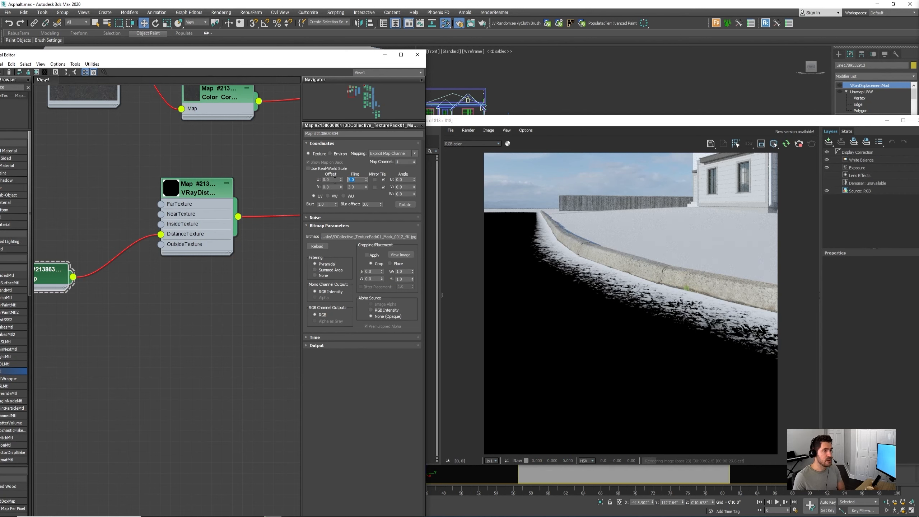
type("0.2")
key("Tab")
type("0.2")
key("Return")
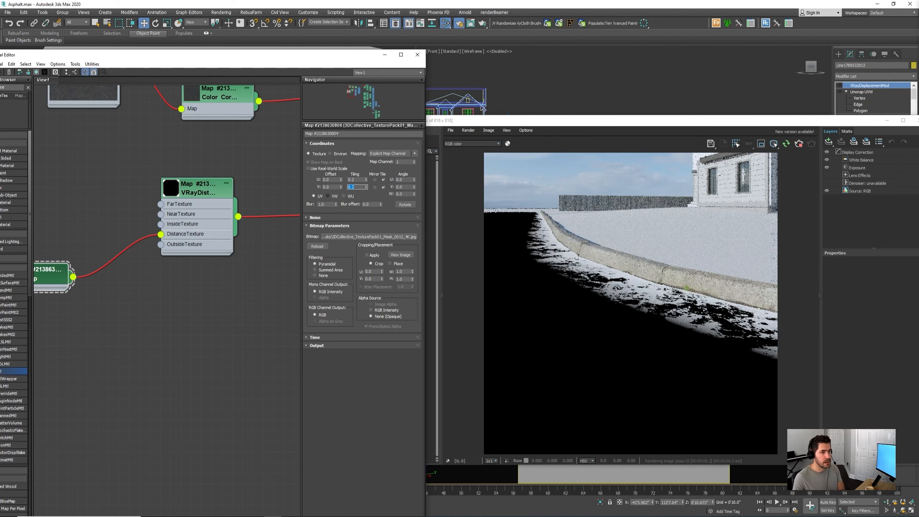
Set the distance mask bitmap's U and V tiling back to 3
left_click(320, 187)
double_click(364, 179)
type("3")
key("Tab")
type("3")
key("Return")
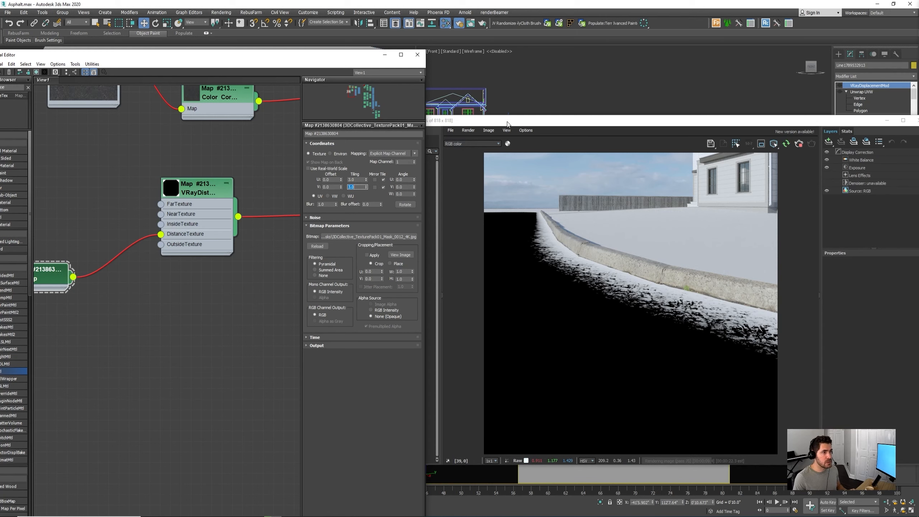
Move the frame buffer aside and delete the temporary VRayMtl fed by the VRayDistanceTex
left_click_drag(507, 124, 707, 140)
scroll(211, 222, "down", 5)
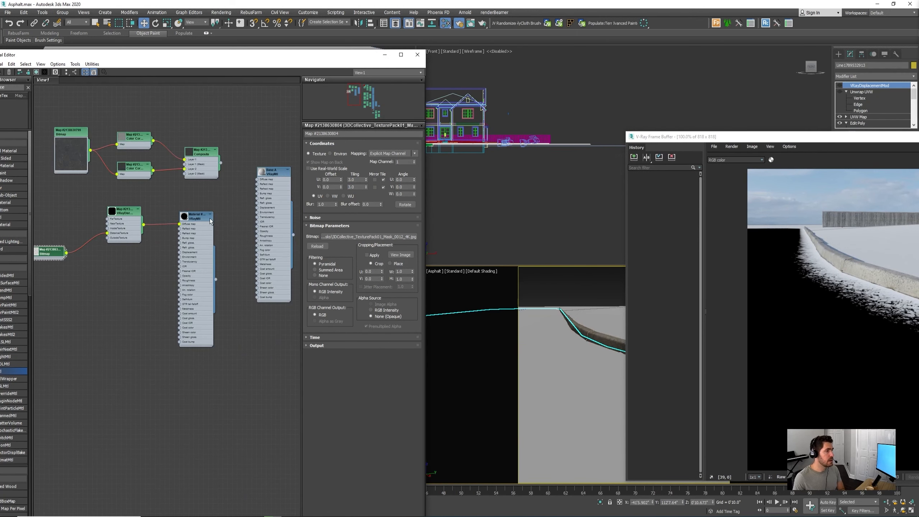
left_click(211, 222)
key("Delete")
scroll(237, 225, "up", 3)
scroll(237, 222, "up", 2)
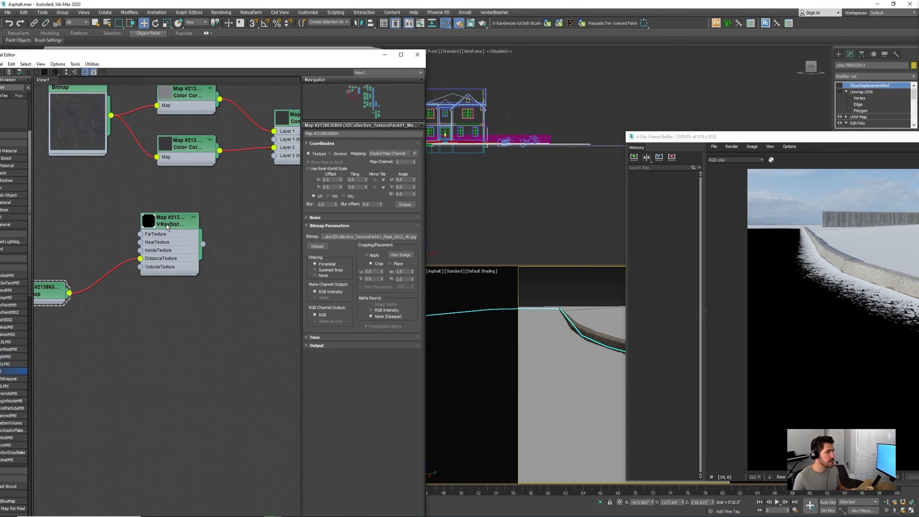
Connect the VRayDistanceTex output to the Composite's Layer 2 mask input
left_click_drag(150, 224, 134, 225)
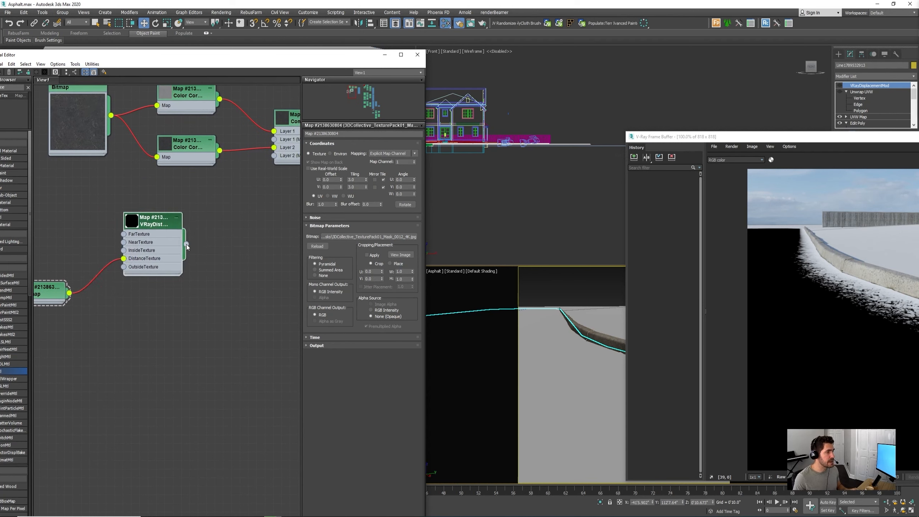
left_click_drag(268, 165, 274, 156)
middle_click_drag(243, 173, 100, 192)
scroll(260, 182, "up", 3)
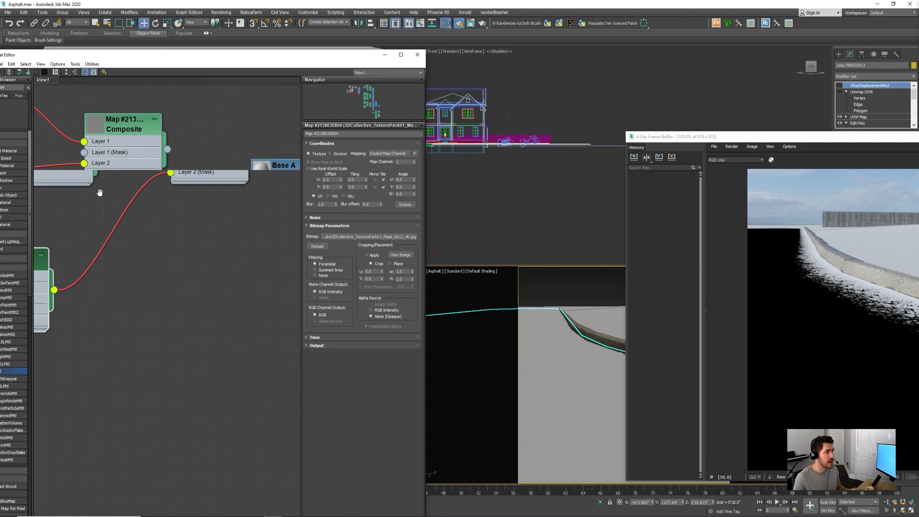
Connect the Composite to Base A's Diffuse map, assign Base A to the asphalt surface in the camera view, and check the render
scroll(100, 193, "down", 1)
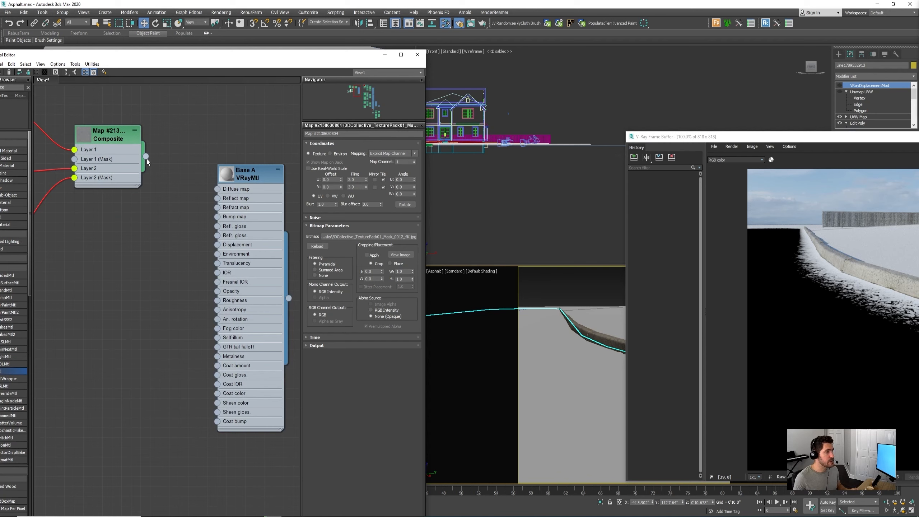
left_click_drag(216, 192, 217, 189)
middle_click_drag(131, 255, 95, 230)
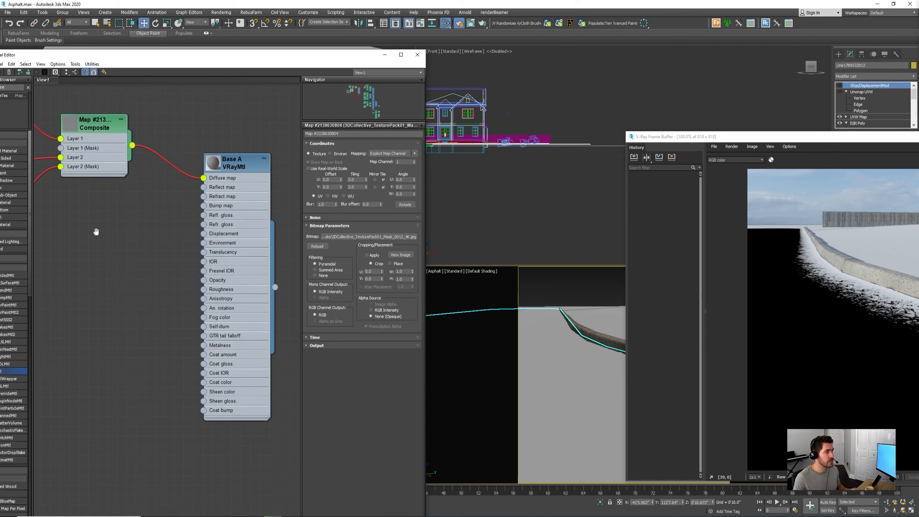
scroll(100, 226, "down", 1)
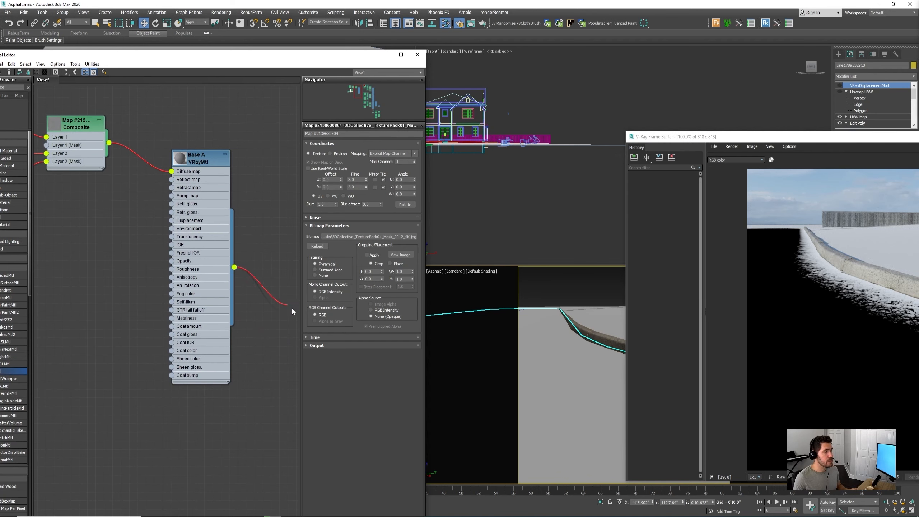
left_click_drag(292, 309, 565, 370)
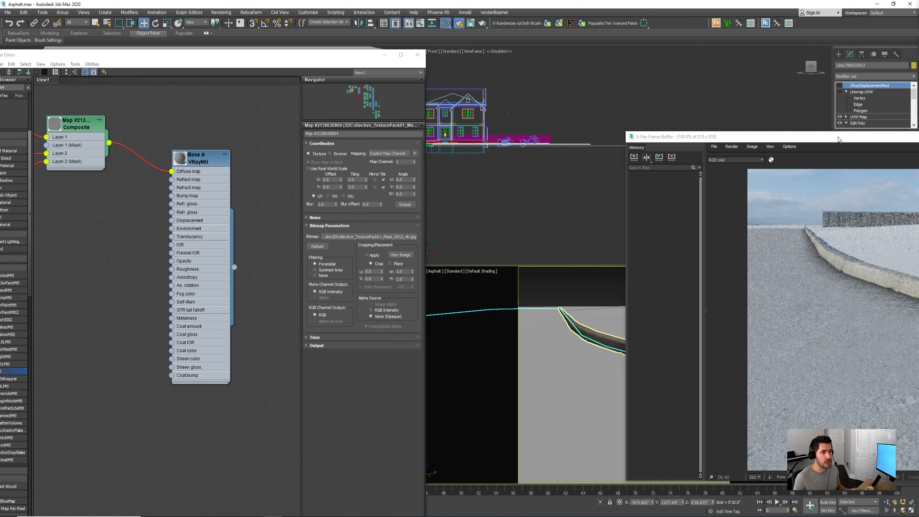
left_click_drag(840, 140, 541, 110)
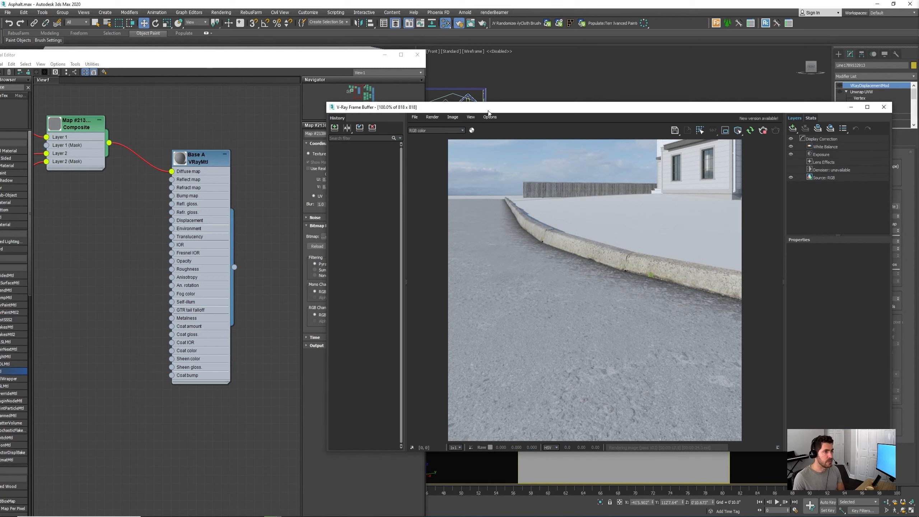
left_click_drag(488, 110, 692, 121)
Set the Base A VRayMtl's reflection color to pure white
left_click_drag(292, 56, 539, 48)
scroll(318, 256, "down", 4)
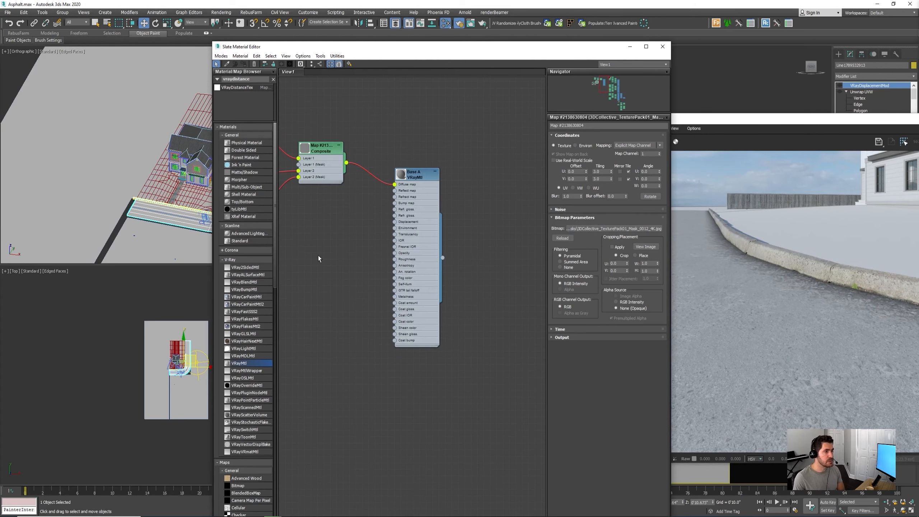
scroll(419, 261, "down", 2)
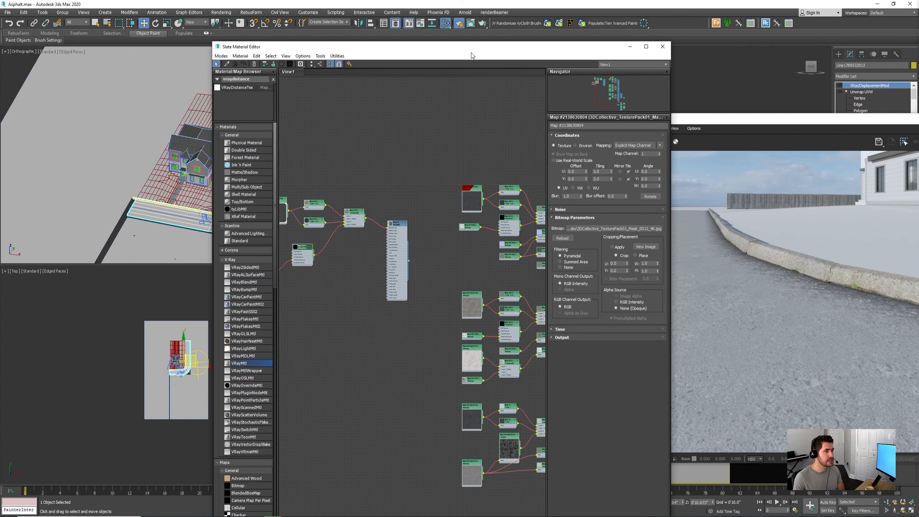
scroll(400, 231, "up", 5)
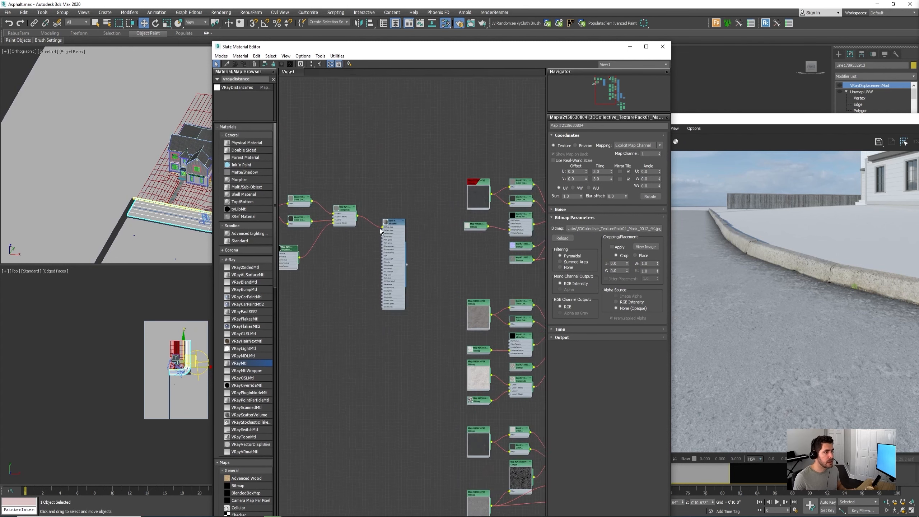
scroll(401, 221, "up", 1)
double_click(402, 218)
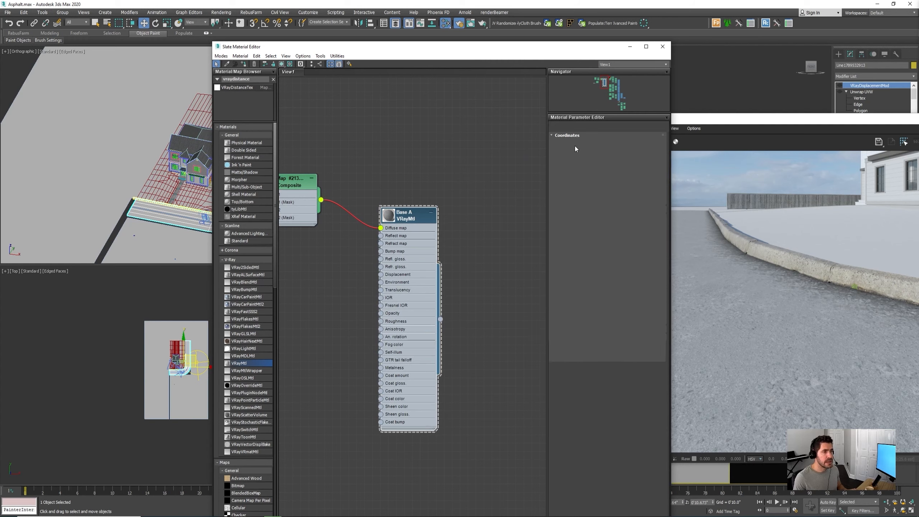
left_click(585, 164)
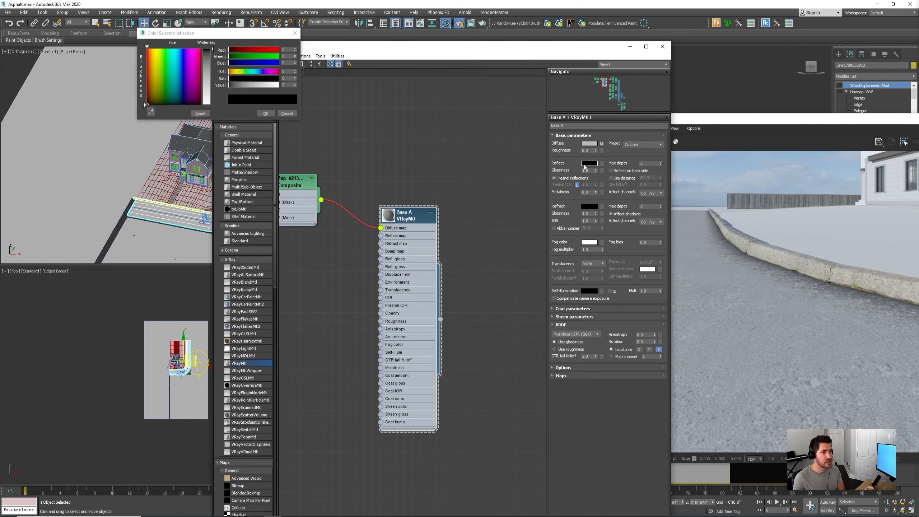
left_click_drag(209, 82, 214, 112)
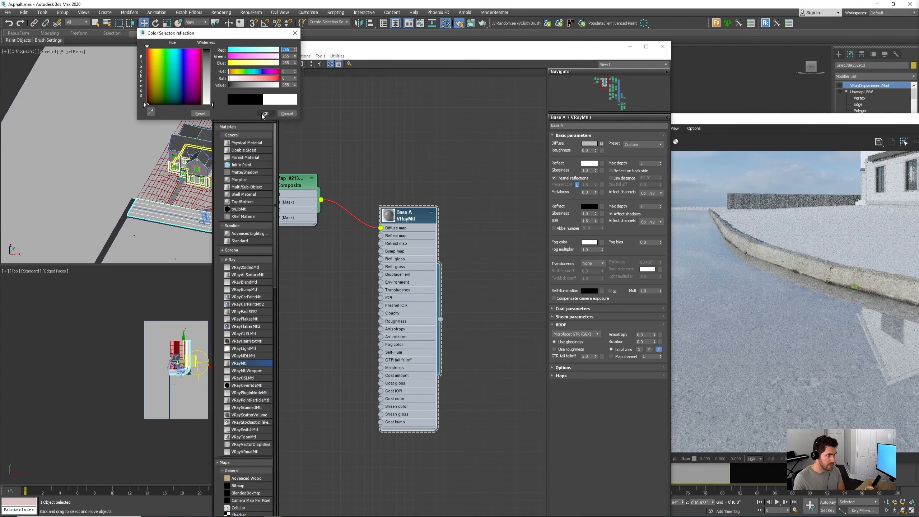
left_click(264, 114)
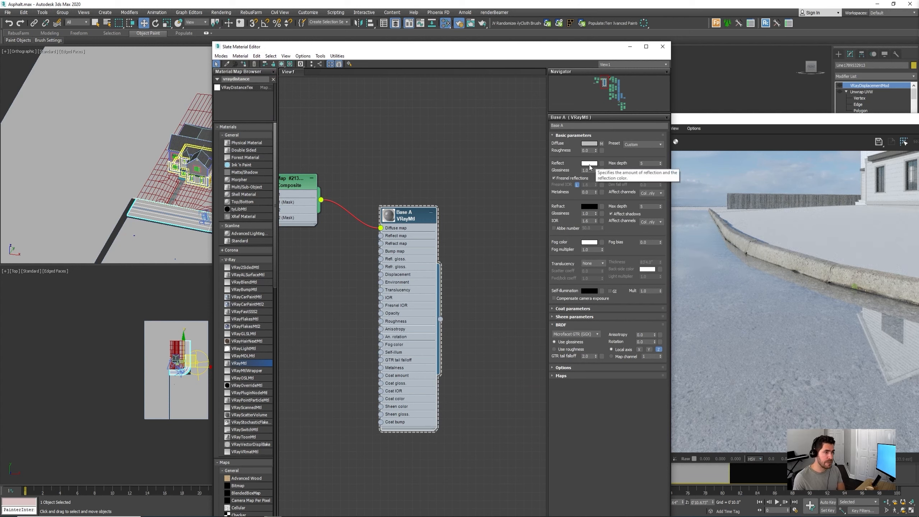
left_click(590, 164)
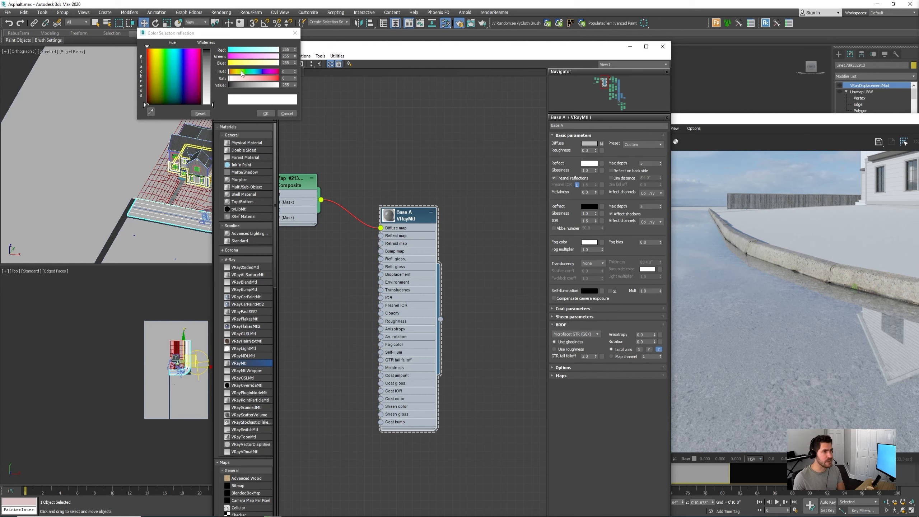
left_click(266, 113)
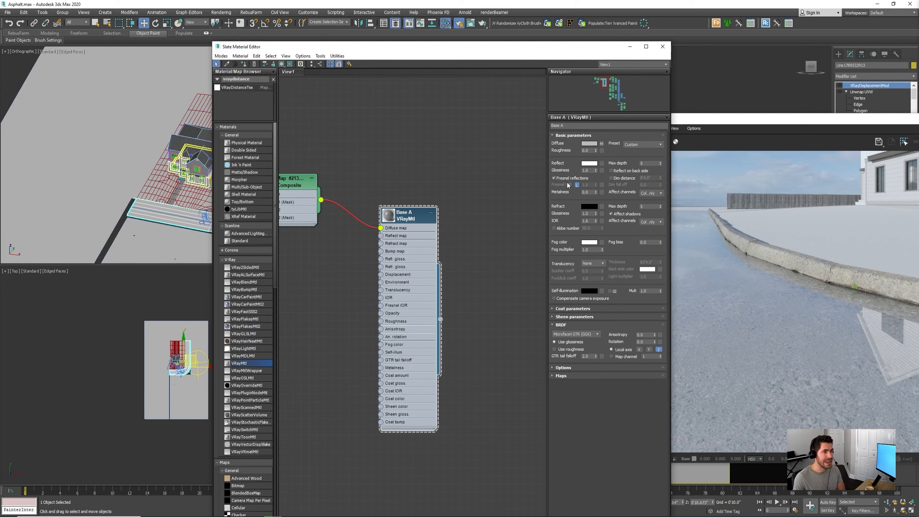
Copy the asphalt height bitmap from the existing Base 1 network and place it beside Base A
scroll(378, 309, "down", 4)
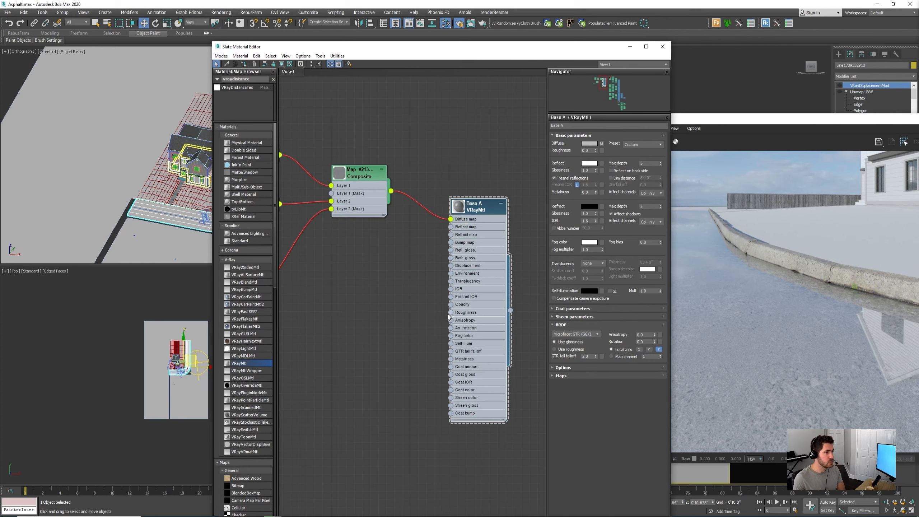
scroll(402, 296, "down", 2)
middle_click_drag(401, 296, 307, 293)
middle_click_drag(463, 275, 319, 275)
middle_click_drag(525, 266, 415, 268)
scroll(416, 268, "up", 3)
scroll(413, 292, "up", 1)
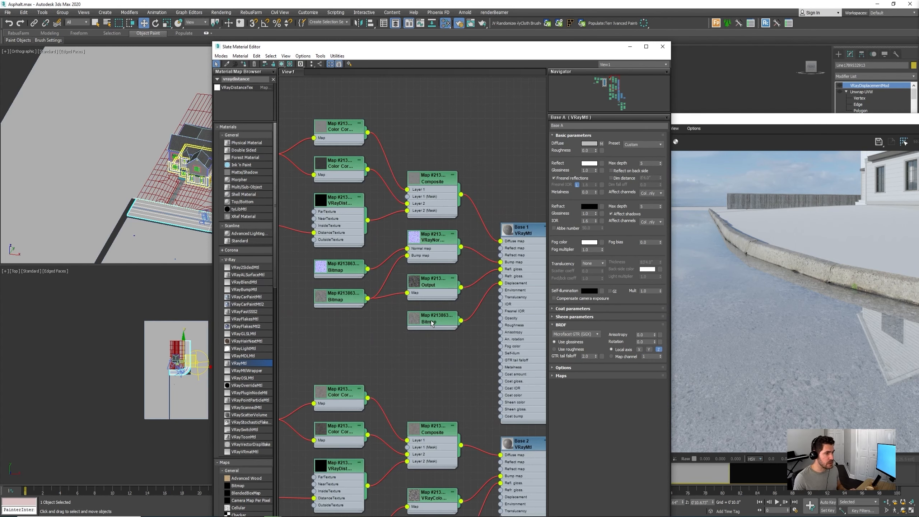
middle_click_drag(381, 298, 527, 283)
left_click(362, 294)
scroll(506, 294, "down", 2)
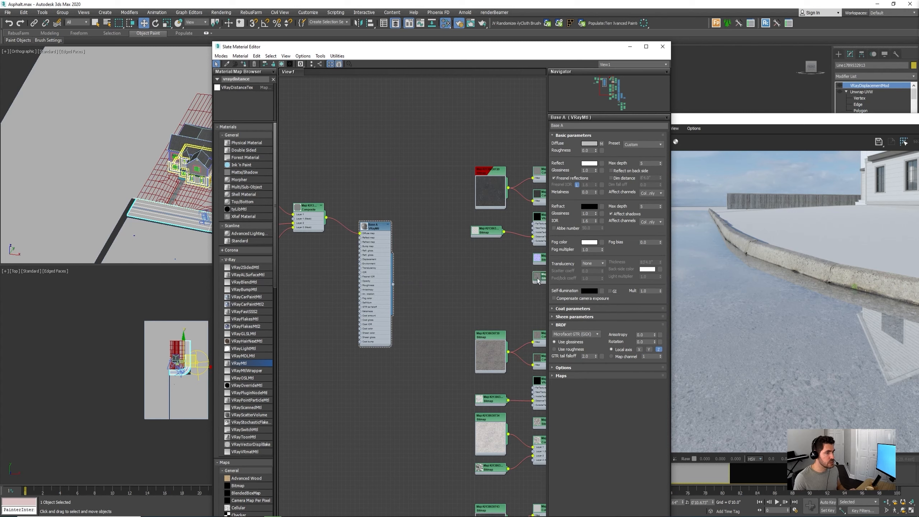
left_click_drag(537, 278, 311, 278, "shift")
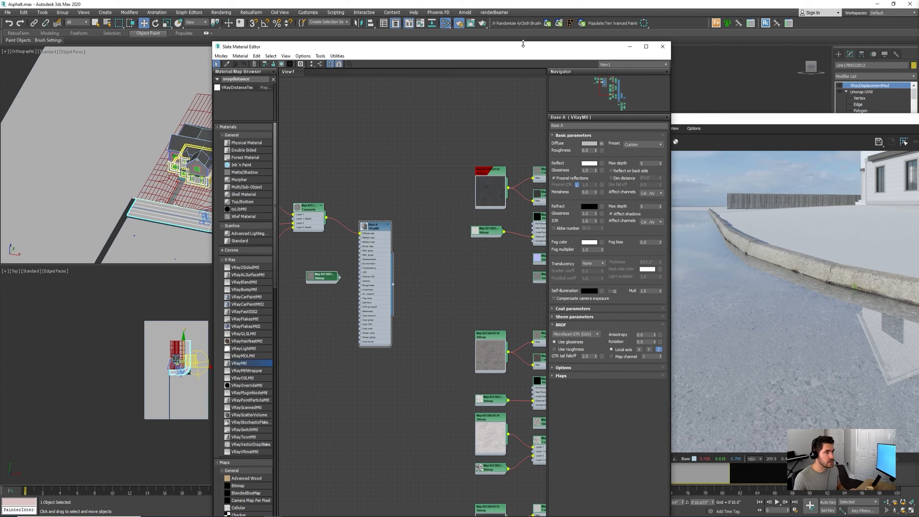
Connect the copied height bitmap to Base A's reflection glossiness input, keeping the render visible beside the node graph
left_click_drag(523, 49, 375, 54)
left_click_drag(719, 118, 640, 118)
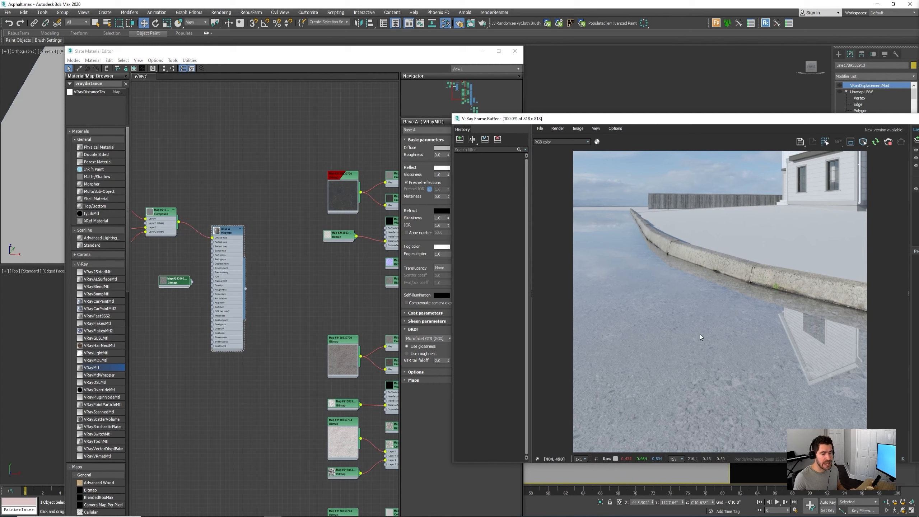
left_click(163, 349)
scroll(170, 326, "up", 6)
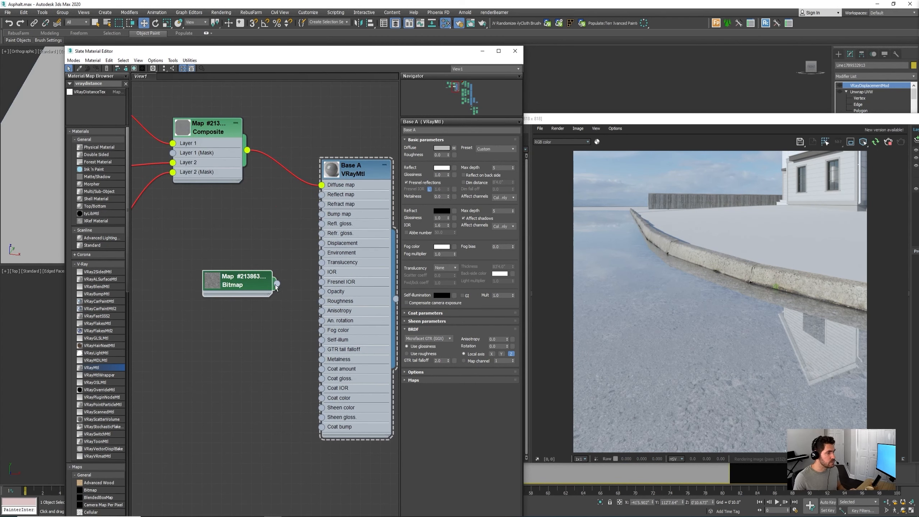
left_click_drag(304, 254, 321, 223)
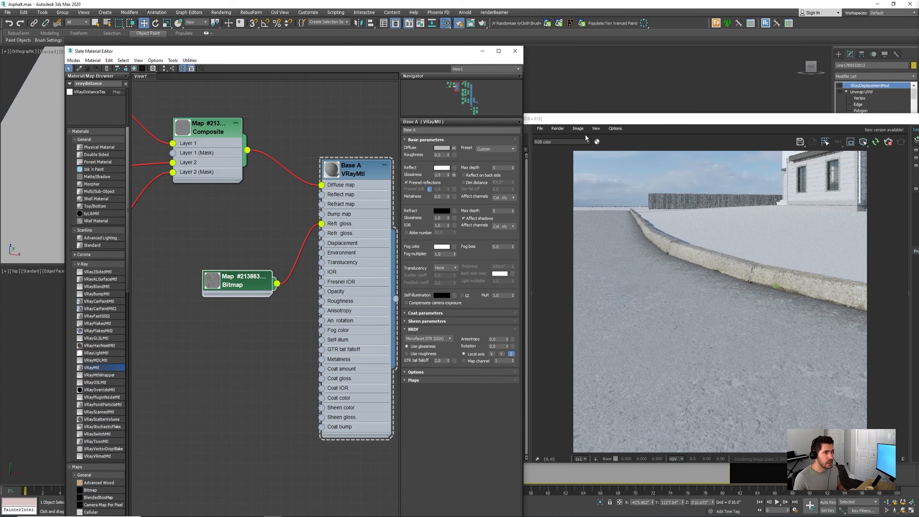
Display the VRaySpecular channel in the frame buffer and raise the height bitmap's output curve start point to about 0.197
left_click(560, 141)
left_click(563, 162)
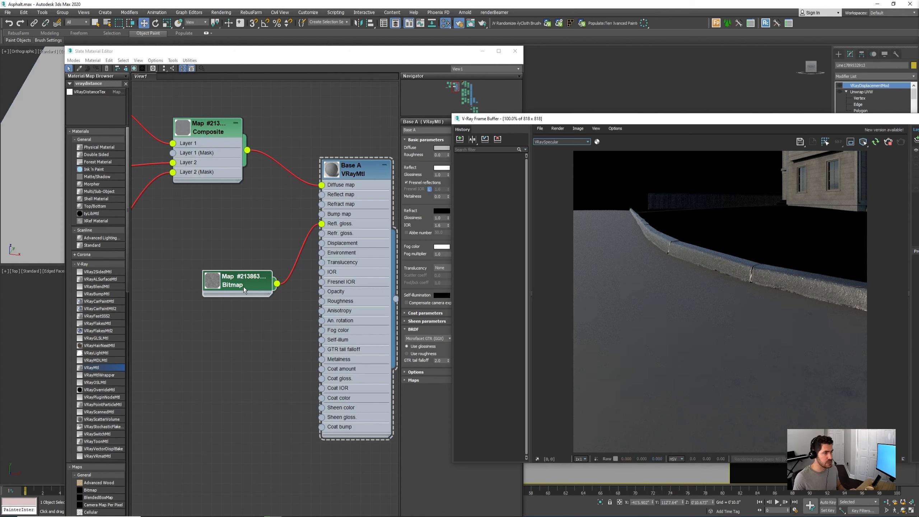
left_click(446, 401)
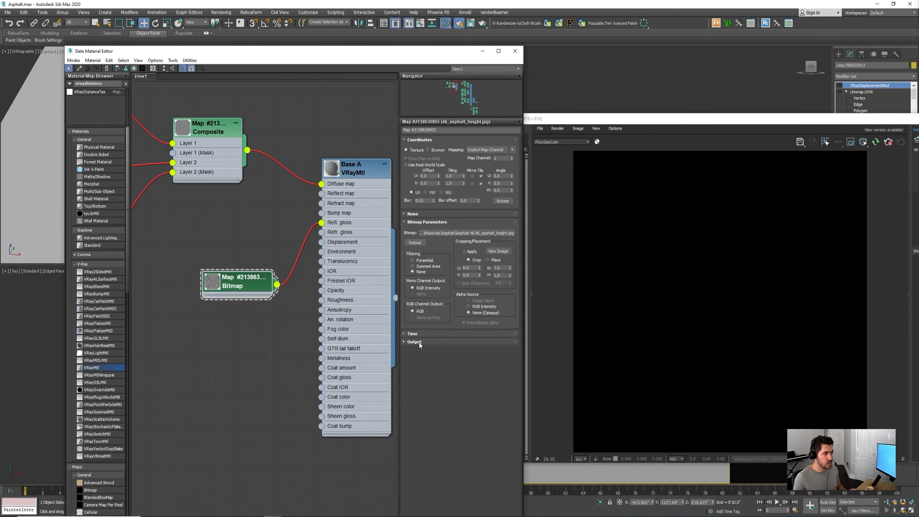
left_click(419, 343)
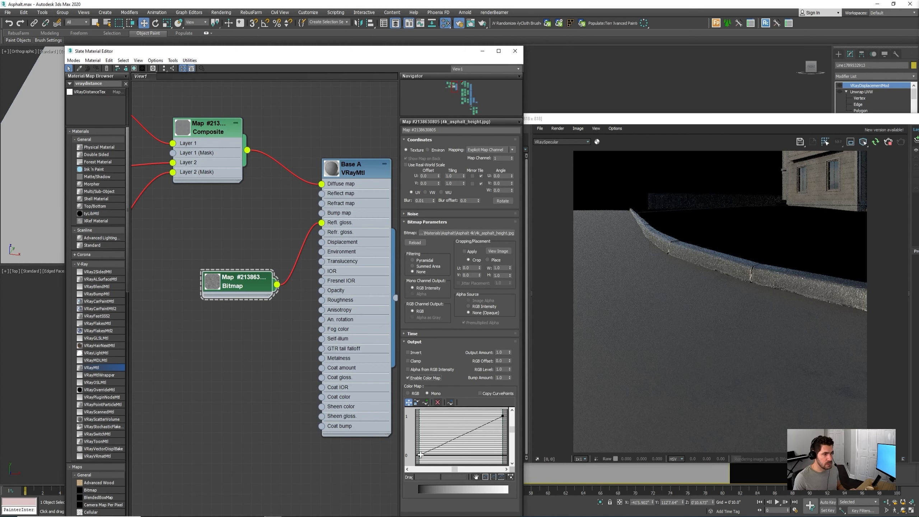
left_click_drag(420, 454, 420, 447)
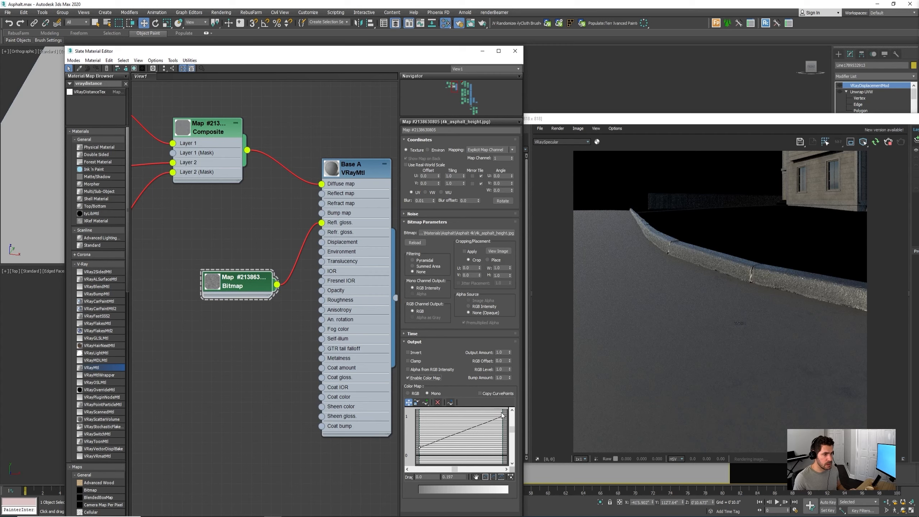
Adjust the height bitmap's output curve to about 1.113 at the end and 0.179 at the start, and return the render to RGB color
left_click(503, 417)
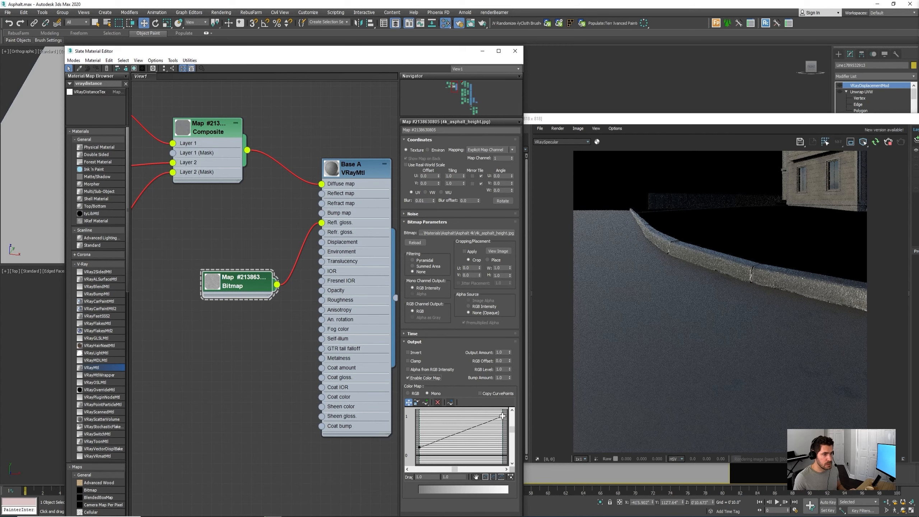
left_click_drag(503, 416, 502, 413)
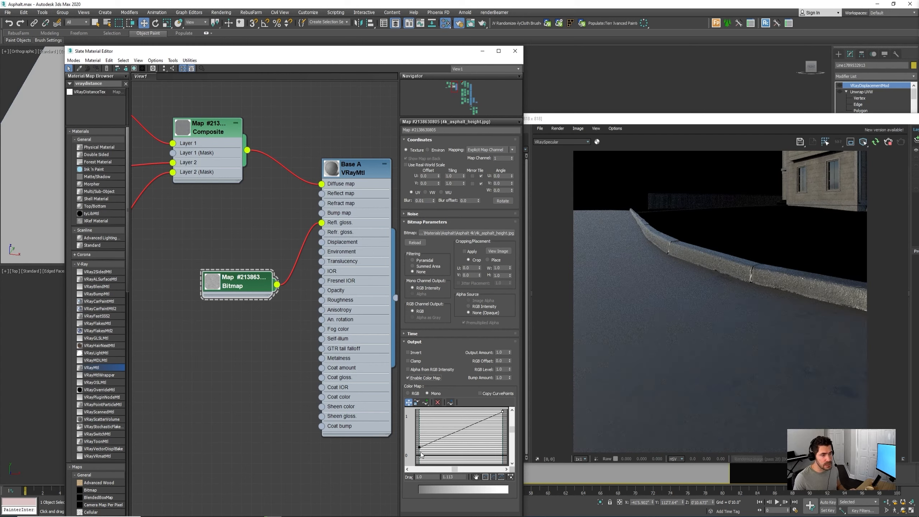
left_click_drag(418, 447, 419, 444)
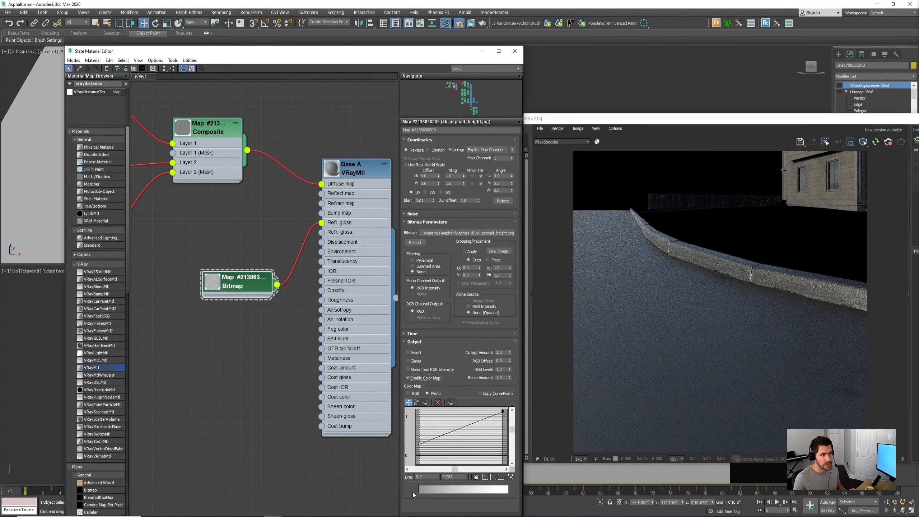
left_click_drag(419, 444, 419, 448)
left_click(554, 155)
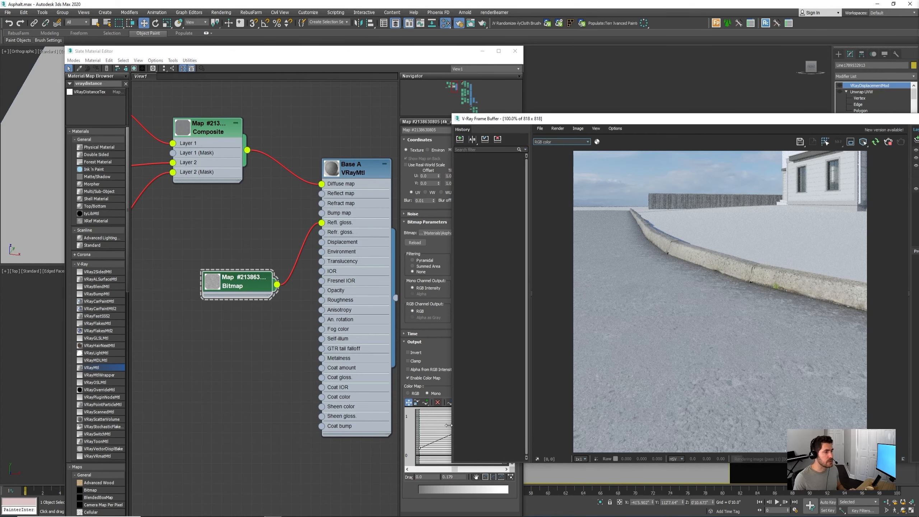
Widen the material editor and copy the asphalt normal map bitmap from the existing network to just below Base A's height bitmap
left_click_drag(405, 57, 298, 58)
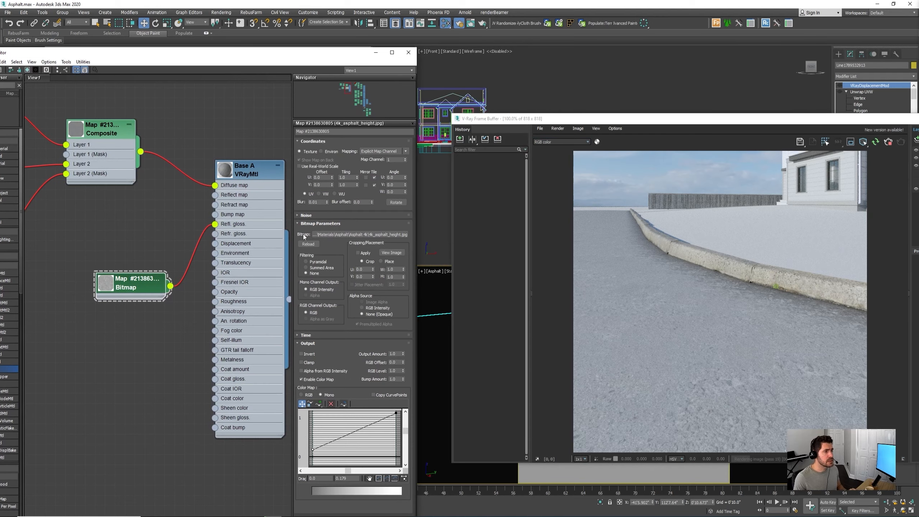
scroll(232, 251, "down", 2)
scroll(157, 259, "down", 1)
middle_click_drag(203, 160, 121, 173)
left_click_drag(217, 56, 370, 47)
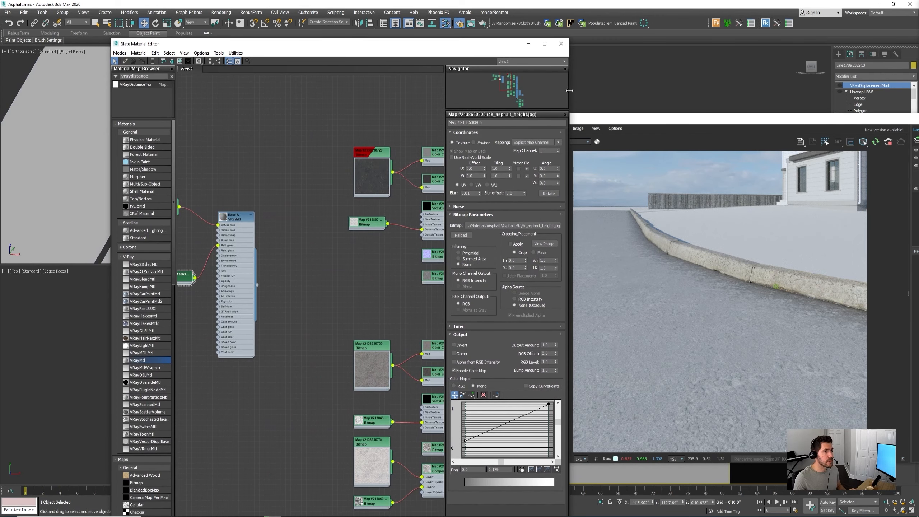
left_click_drag(569, 90, 687, 91)
scroll(327, 244, "down", 2)
middle_click_drag(327, 244, 408, 244)
scroll(516, 249, "up", 3)
left_click(527, 256)
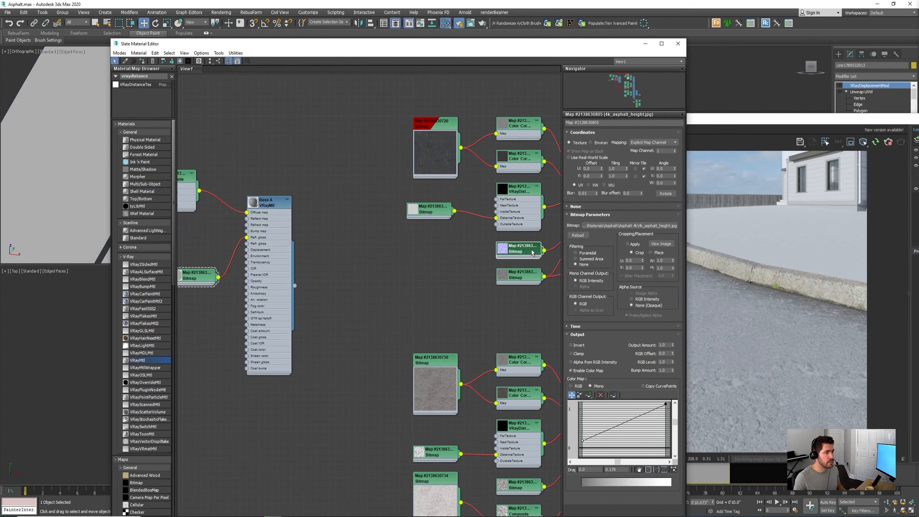
scroll(532, 252, "down", 1)
left_click_drag(521, 250, 242, 299, "shift")
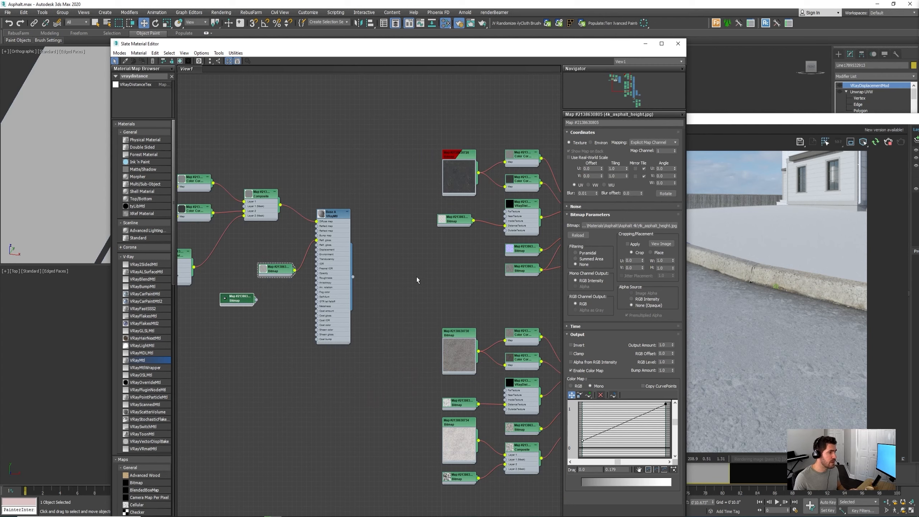
Search the material browser for "vrayn" and add a VRayNormalMap node below the copied normal map bitmap
middle_click_drag(181, 196, 408, 180)
scroll(408, 232, "up", 2)
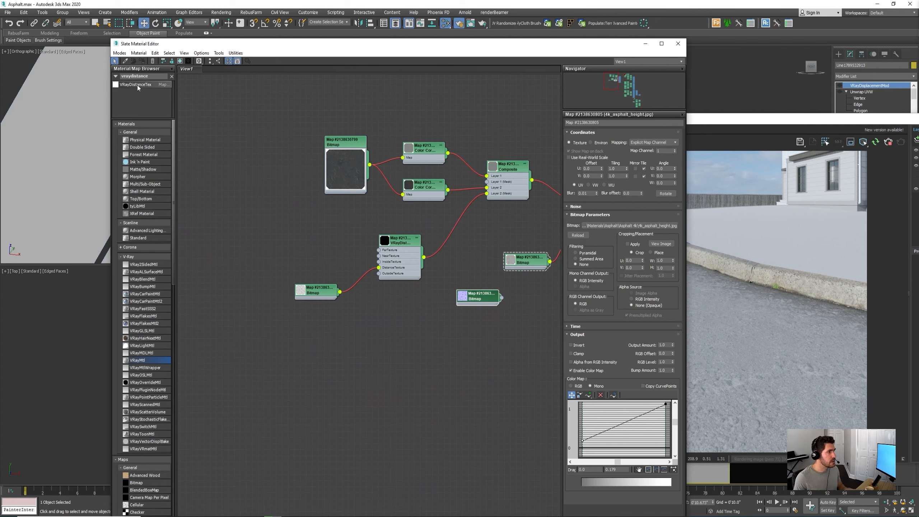
left_click(133, 77)
left_click_drag(134, 76, 95, 76)
key("BackSpace")
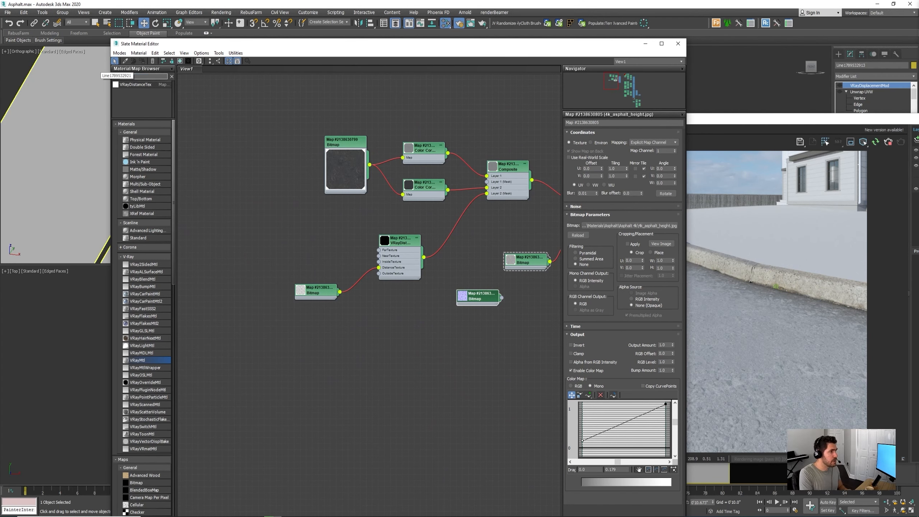
type("vrayn")
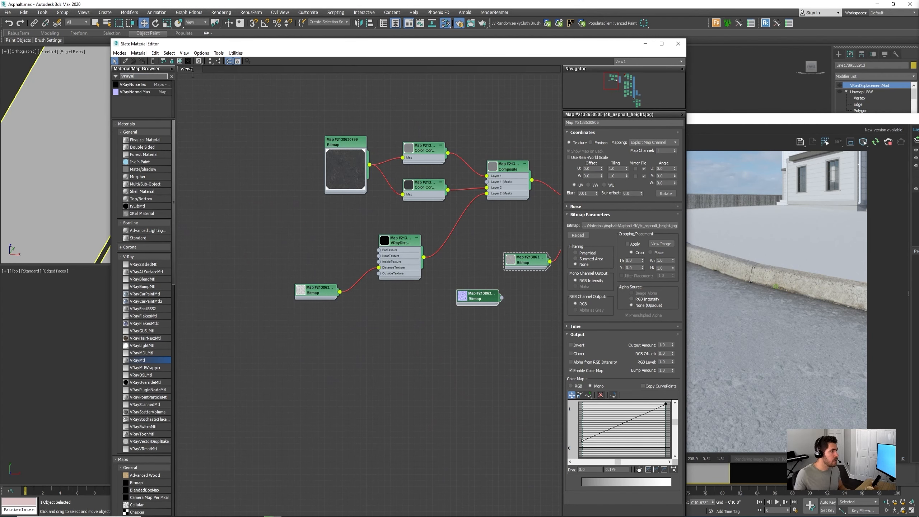
left_click(148, 94)
left_click_drag(421, 320, 458, 332)
middle_click_drag(543, 353, 425, 325)
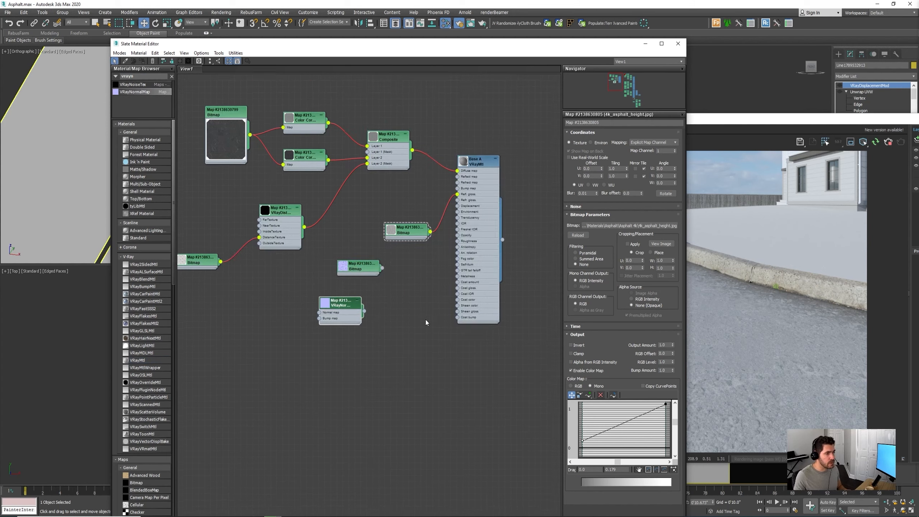
scroll(405, 301, "up", 4)
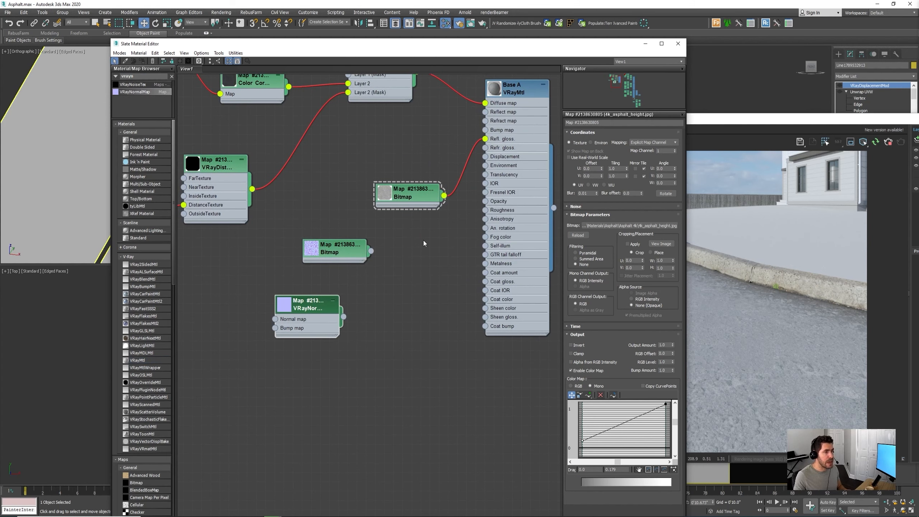
Connect the asphalt normal bitmap to the VRayNormalMap's Normal map input and open the bitmap's parameters
left_click_drag(350, 248, 195, 323)
left_click_drag(301, 311, 310, 311)
middle_click_drag(211, 333, 263, 328)
left_click_drag(268, 321, 337, 313)
double_click(248, 323)
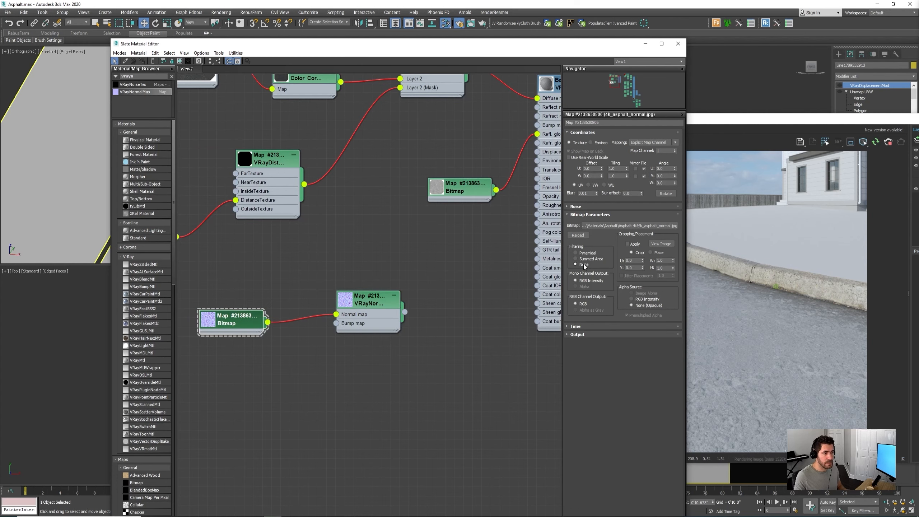
Set Base A's bump amount to 100 in its map settings
middle_click_drag(423, 267, 376, 298)
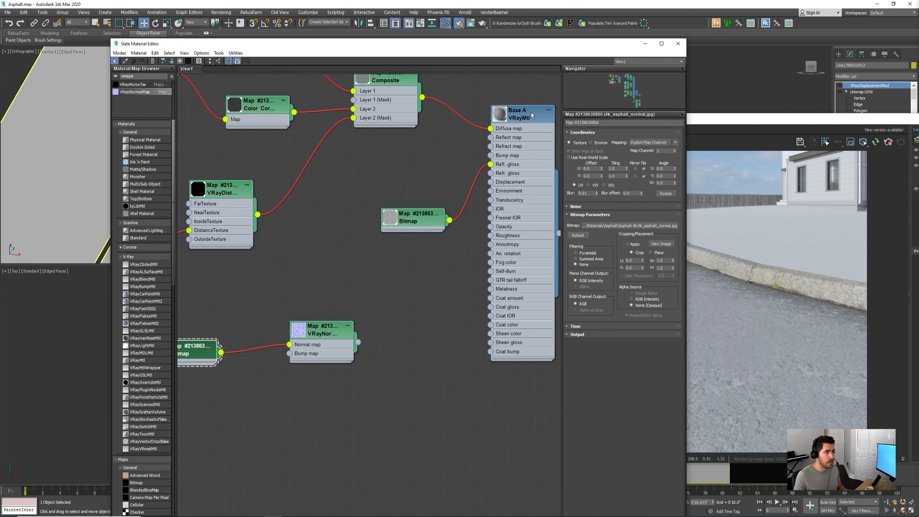
double_click(532, 115)
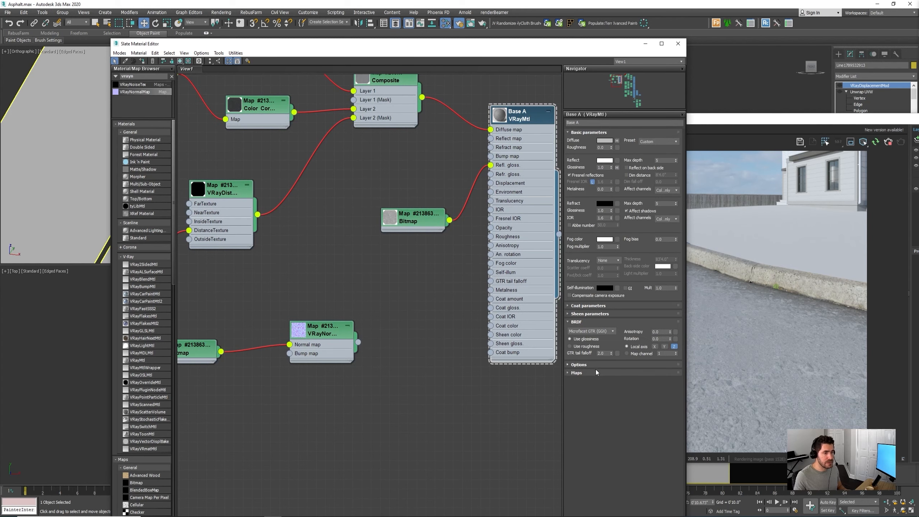
left_click(597, 373)
double_click(596, 399)
type("100")
key("Return")
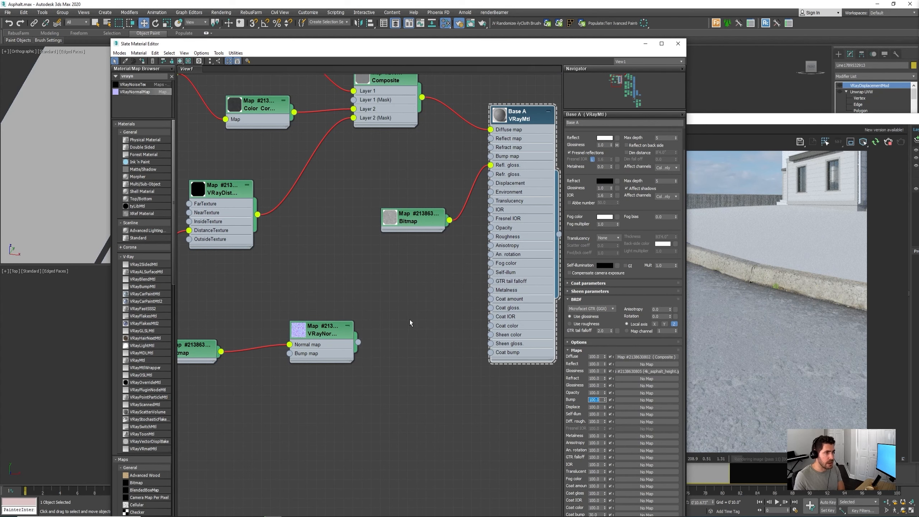
Move the normal map nodes above the height bitmap and connect the VRayNormalMap to Base A's Bump map input
middle_click_drag(411, 322, 457, 322)
left_click_drag(437, 299, 231, 387)
scroll(278, 386, "down", 2)
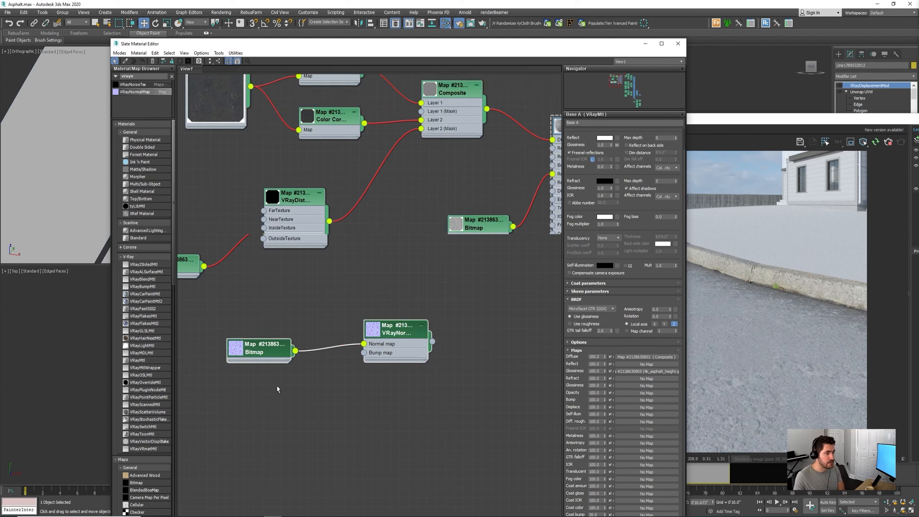
left_click_drag(381, 340, 477, 191)
left_click_drag(469, 238, 470, 294)
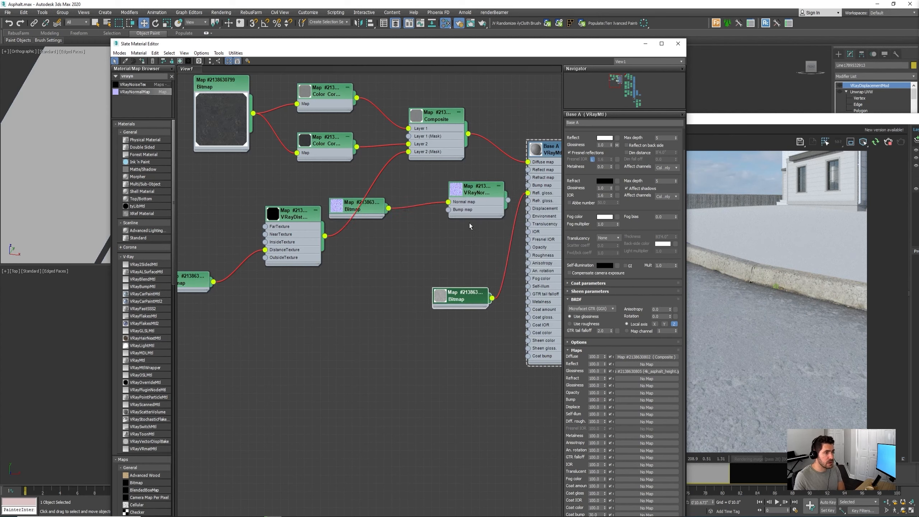
left_click_drag(379, 209, 411, 209)
left_click_drag(470, 202, 528, 185)
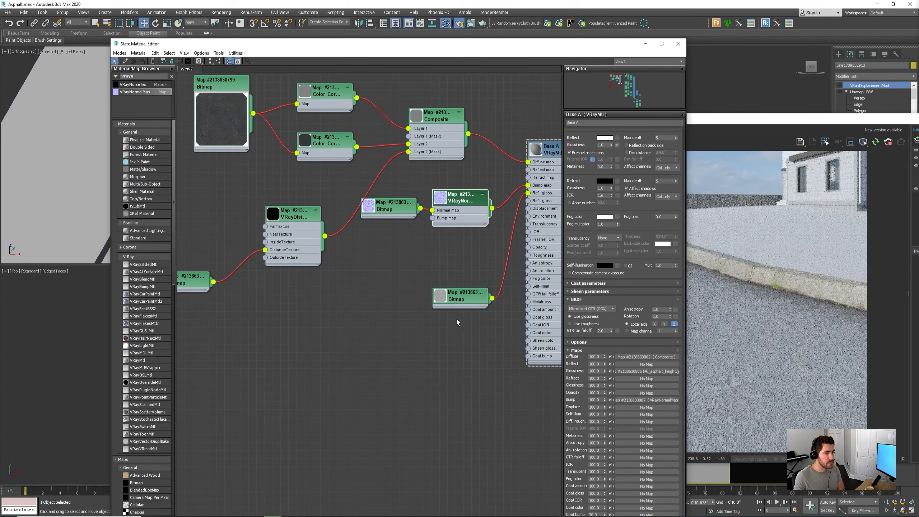
Connect the height bitmap to the VRayNormalMap's Bump map input as well, uncovering the render beside the material editor
left_click_drag(464, 297, 384, 305)
left_click_drag(538, 46, 400, 44)
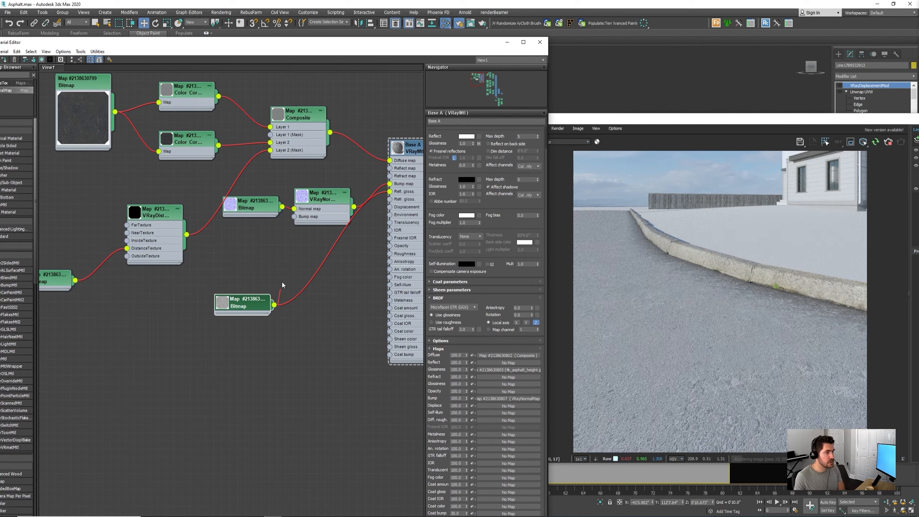
left_click_drag(282, 285, 294, 217)
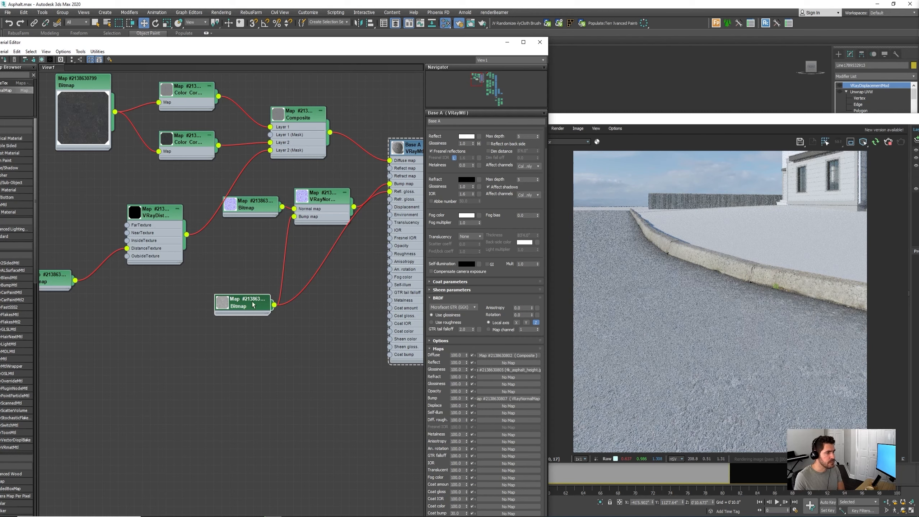
Set the VRayNormalMap's bump map multiplier to 0.5
double_click(321, 203)
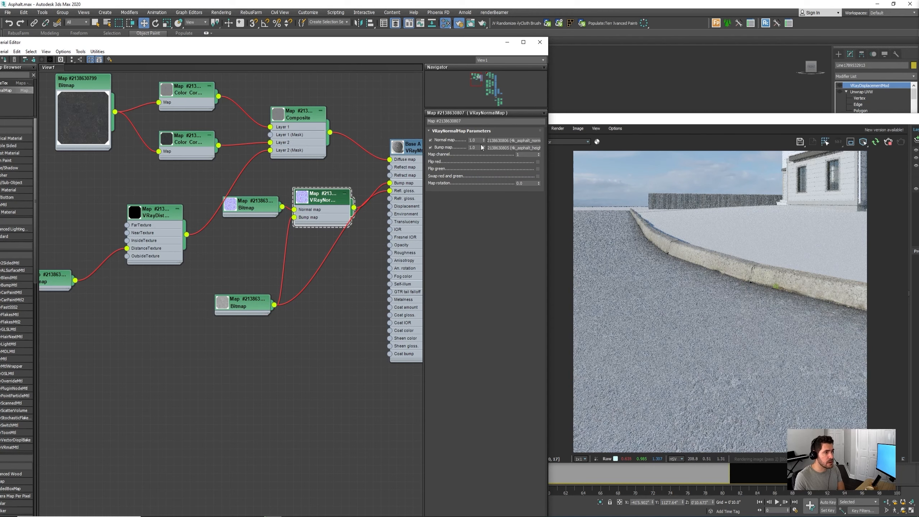
double_click(474, 148)
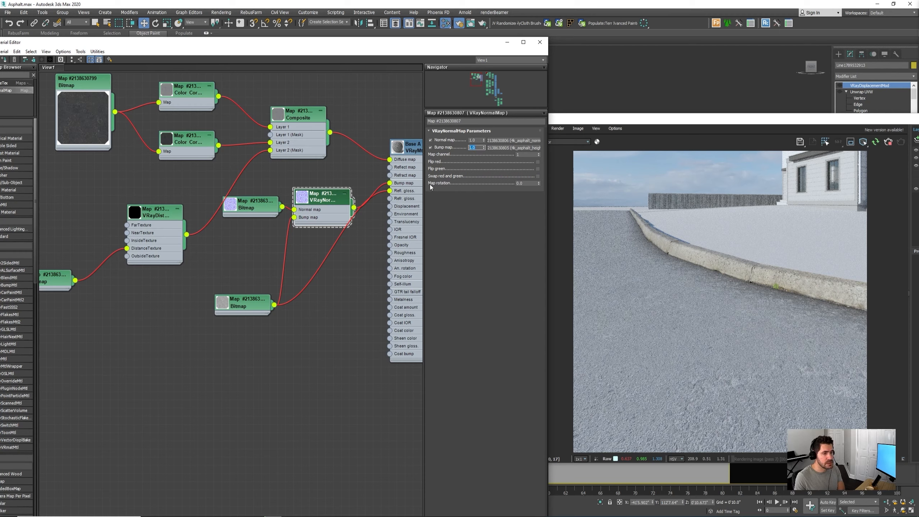
type("0.5")
key("Return")
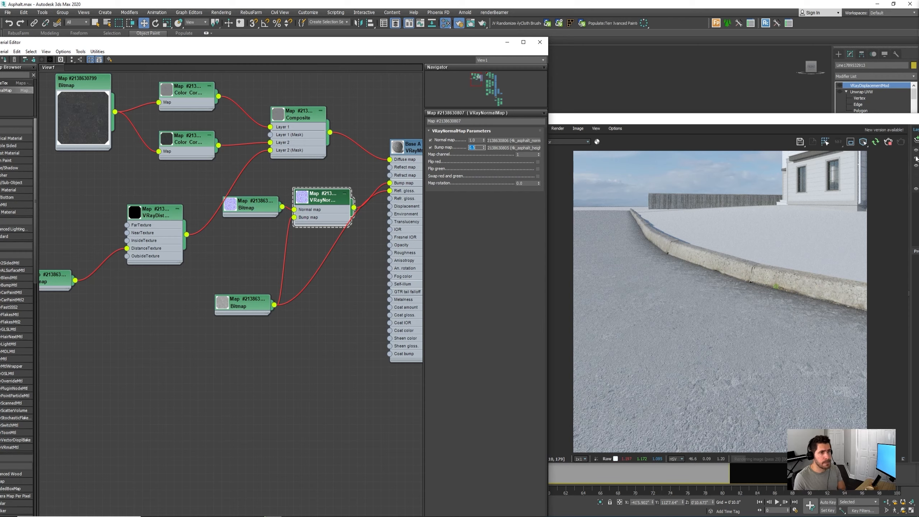
Stop the interactive render and move the frame buffer window aside
left_click_drag(837, 121, 637, 97)
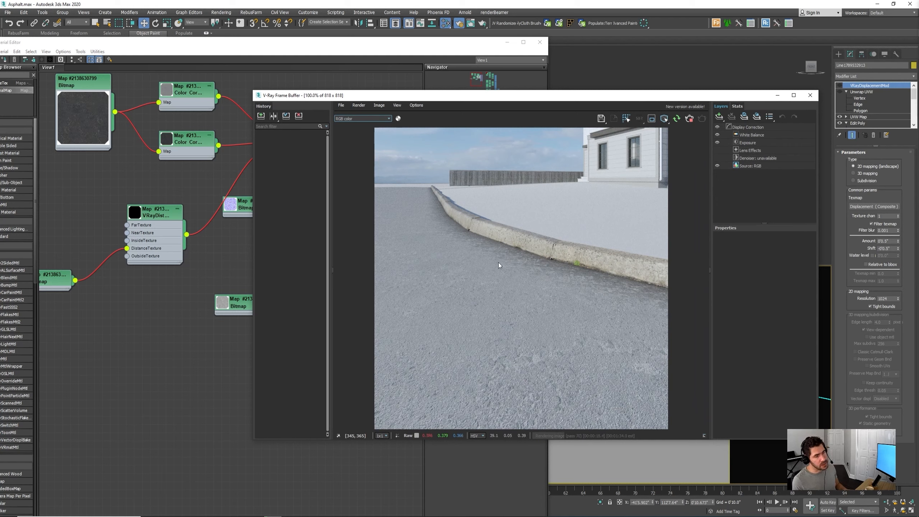
left_click(688, 120)
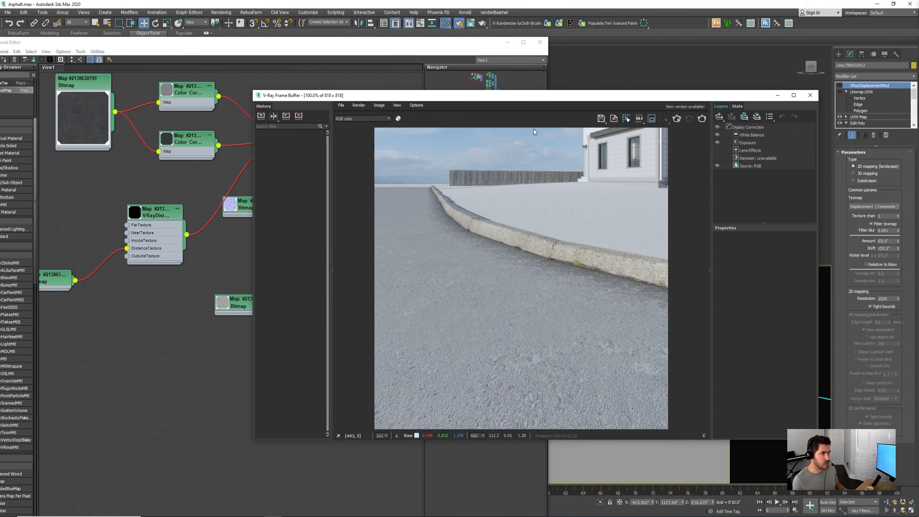
left_click_drag(515, 99, 918, 138)
Add a new VRayMtl node in the empty space below Base A and name it Base B
scroll(222, 198, "down", 3)
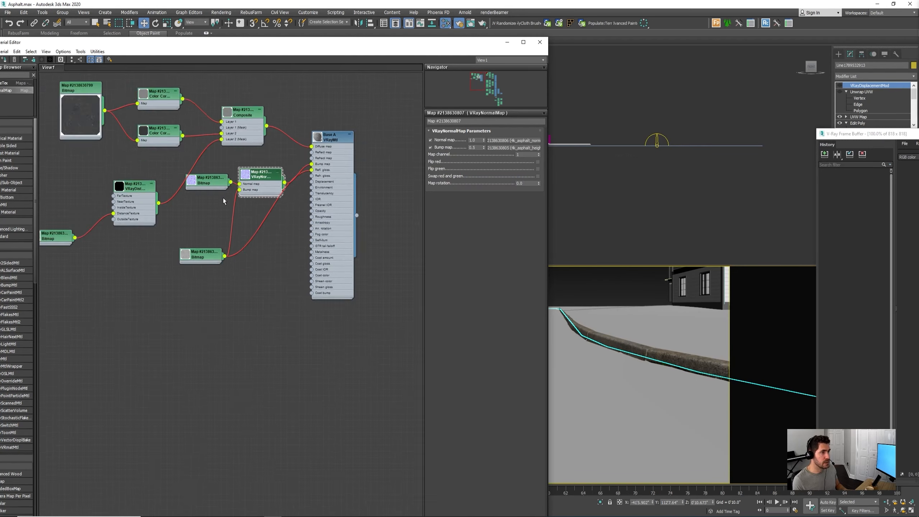
middle_click_drag(250, 207, 250, 214)
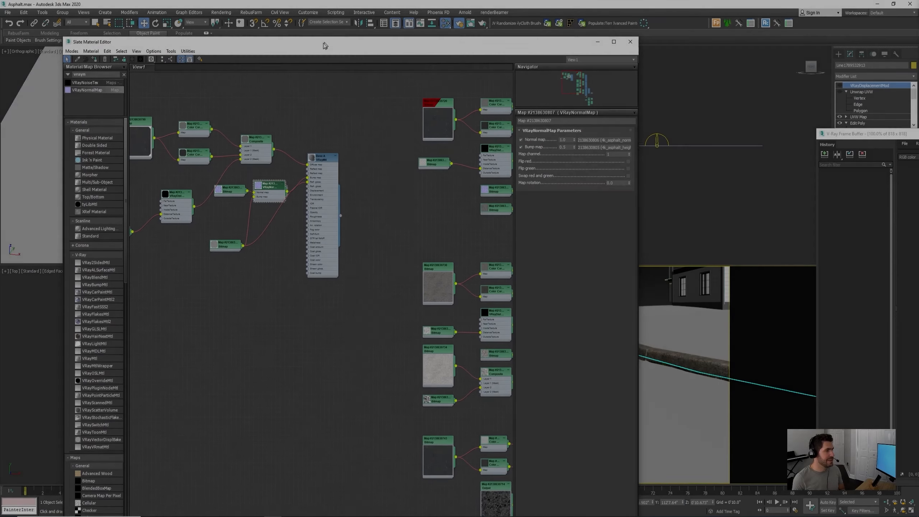
left_click_drag(325, 43, 321, 45)
scroll(416, 208, "down", 3)
middle_click_drag(421, 205, 323, 183)
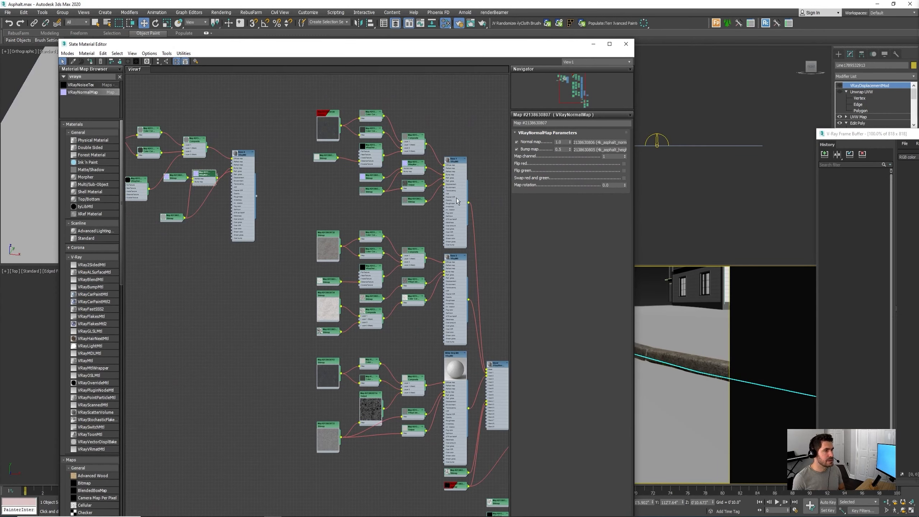
scroll(456, 201, "up", 3)
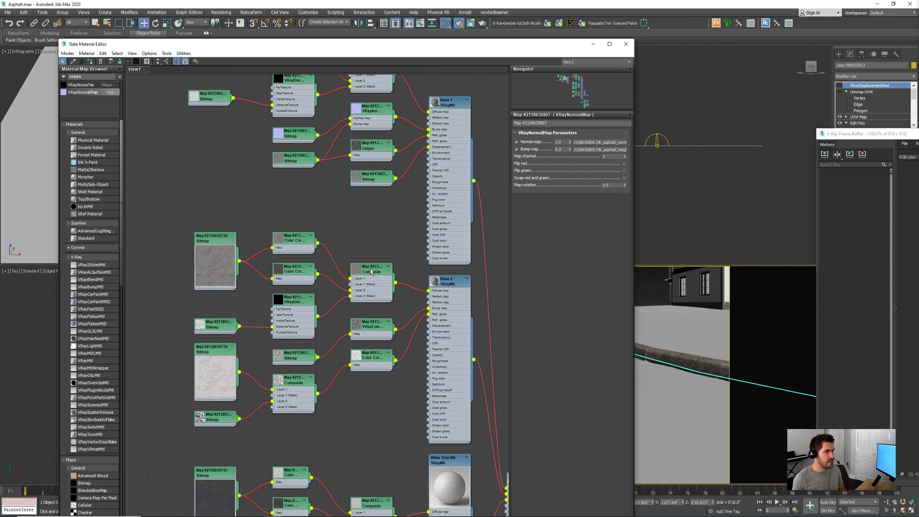
middle_click_drag(398, 286, 507, 250)
middle_click_drag(252, 319, 430, 265)
left_click(92, 360)
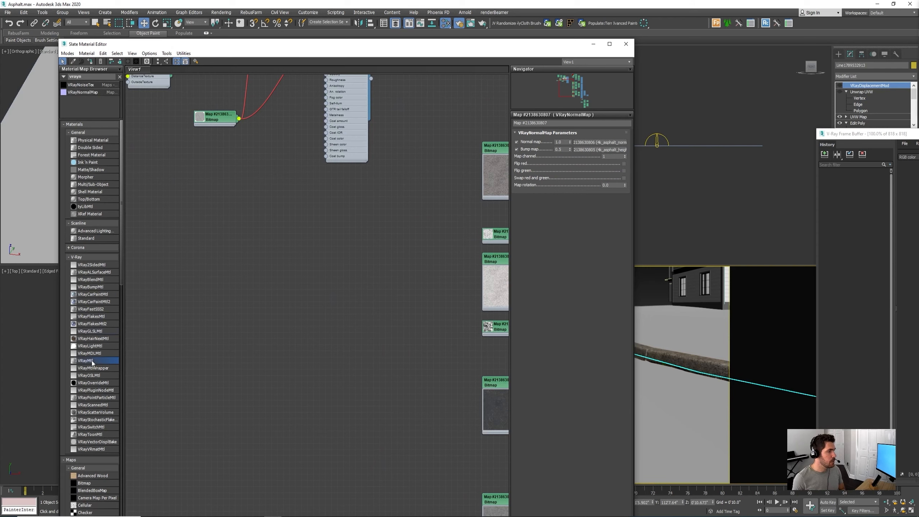
left_click(351, 247)
scroll(349, 247, "up", 3)
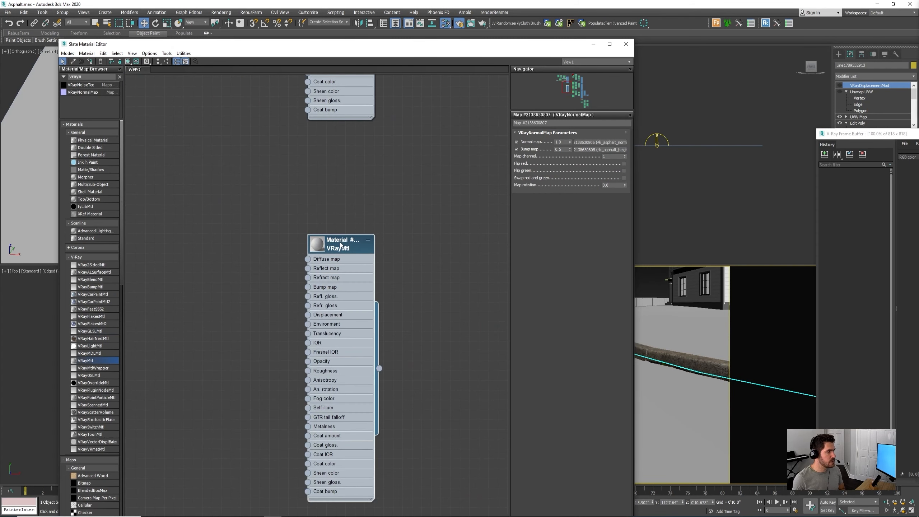
left_click_drag(569, 123, 416, 119)
type("Base B")
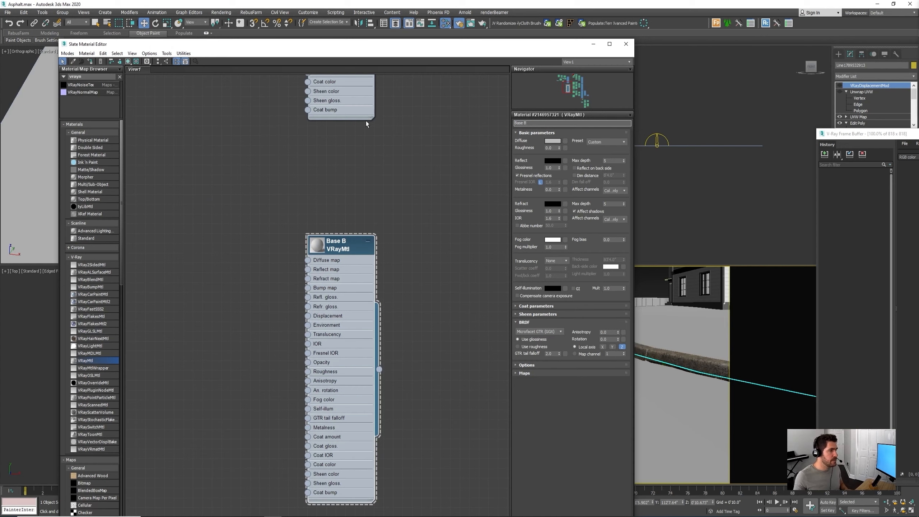
Examine the existing Base 2 network to see which bitmaps, color corrections and composites feed its inputs
middle_click_drag(288, 225, 261, 217)
scroll(262, 217, "down", 1)
middle_click_drag(373, 250, 199, 250)
scroll(217, 253, "down", 1)
scroll(418, 225, "down", 1)
middle_click_drag(419, 224, 294, 245)
scroll(385, 231, "down", 1)
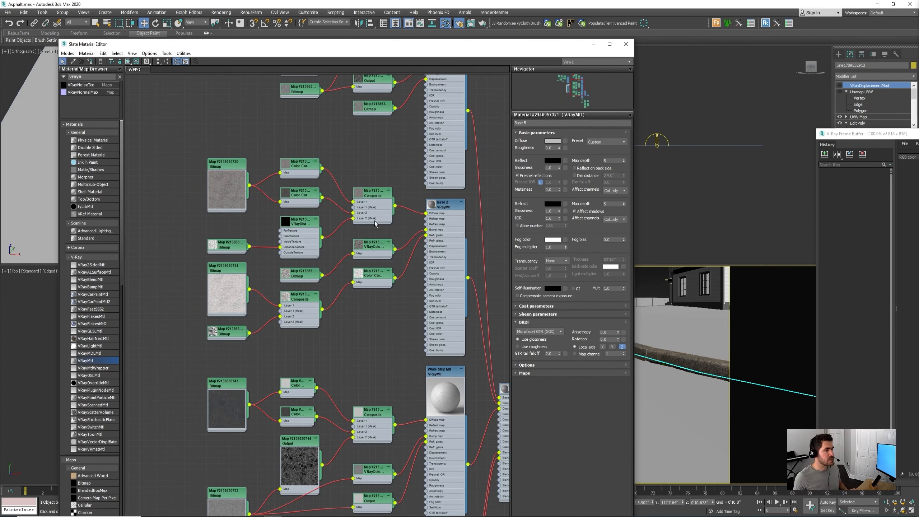
scroll(227, 181, "up", 3)
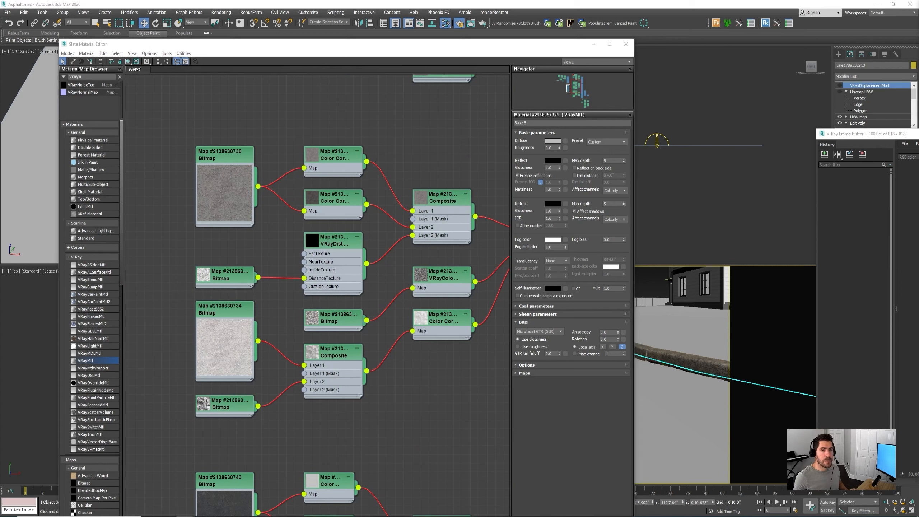
Switch to the browser and look over the Asphalt 3D scans on textures.com, putting the browser away when done
left_click_drag(918, 58, 347, 95)
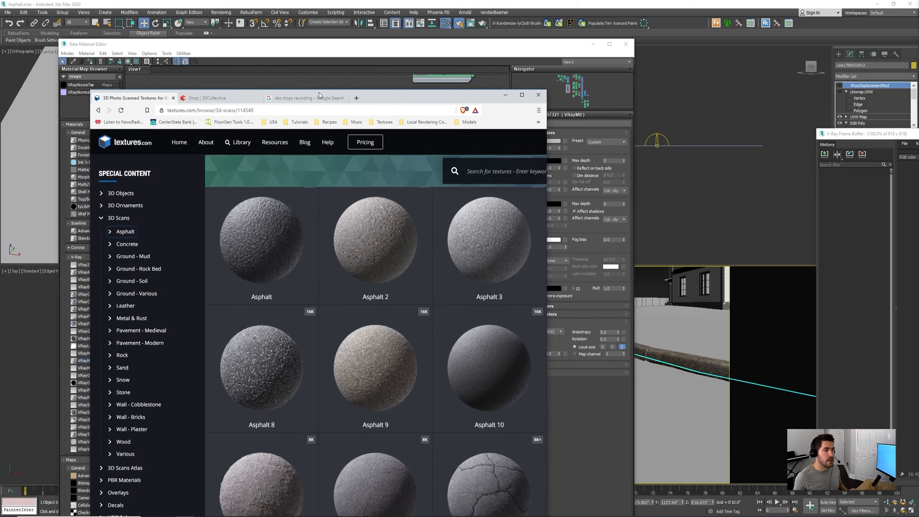
double_click(347, 95)
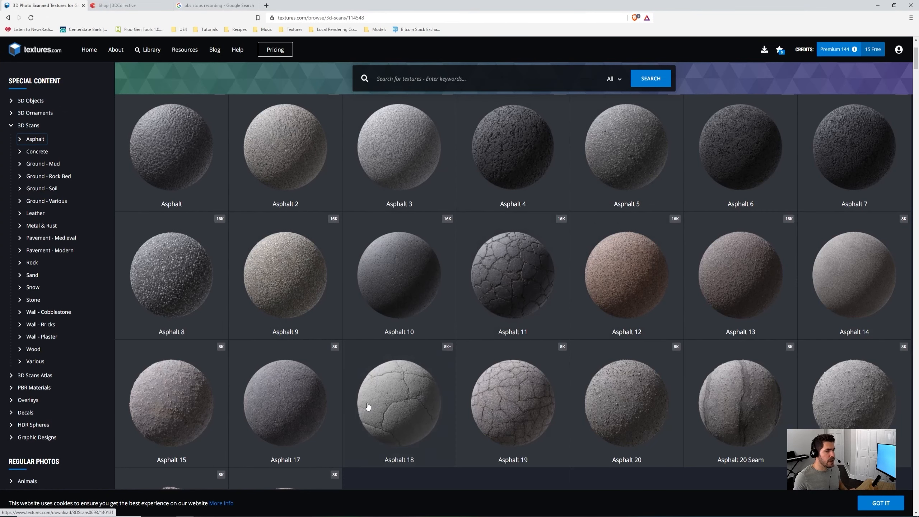
left_click_drag(831, 5, 918, 26)
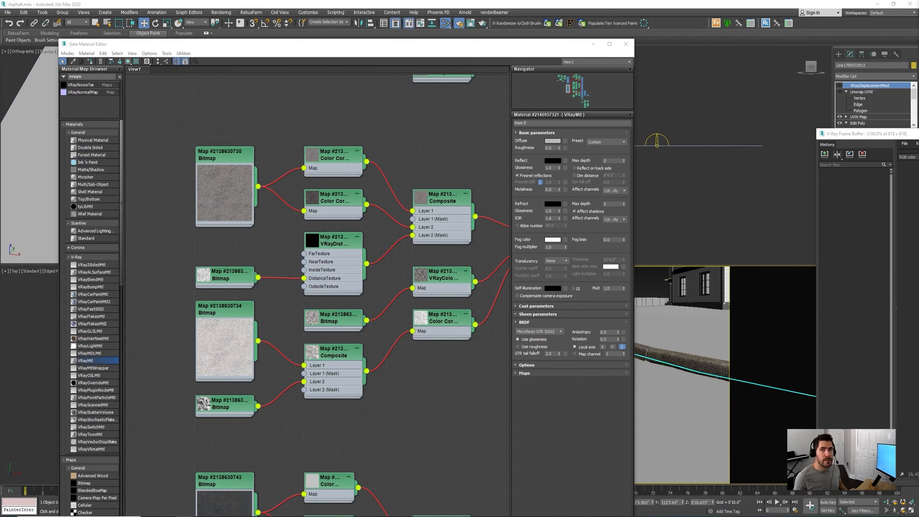
Set Base B's reflection color to white
scroll(351, 271, "down", 1)
middle_click_drag(351, 270, 503, 270)
scroll(348, 272, "down", 1)
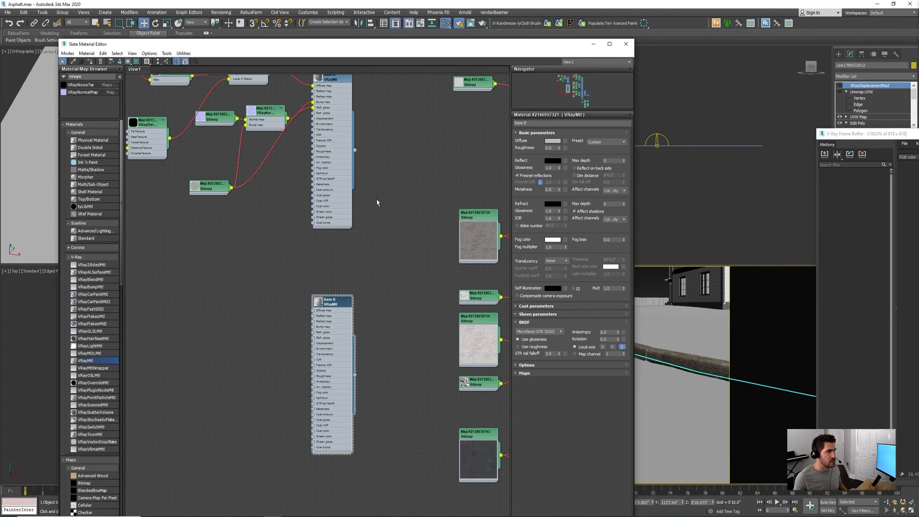
scroll(477, 250, "up", 2)
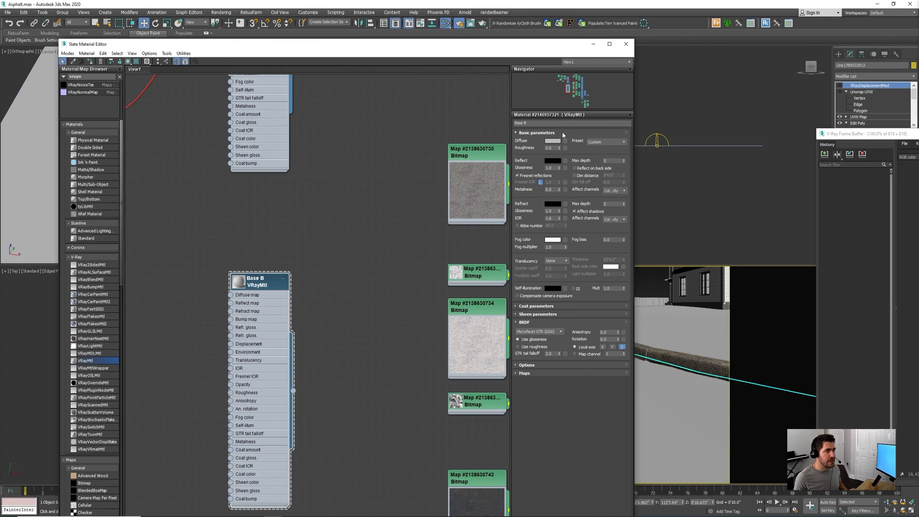
left_click(557, 161)
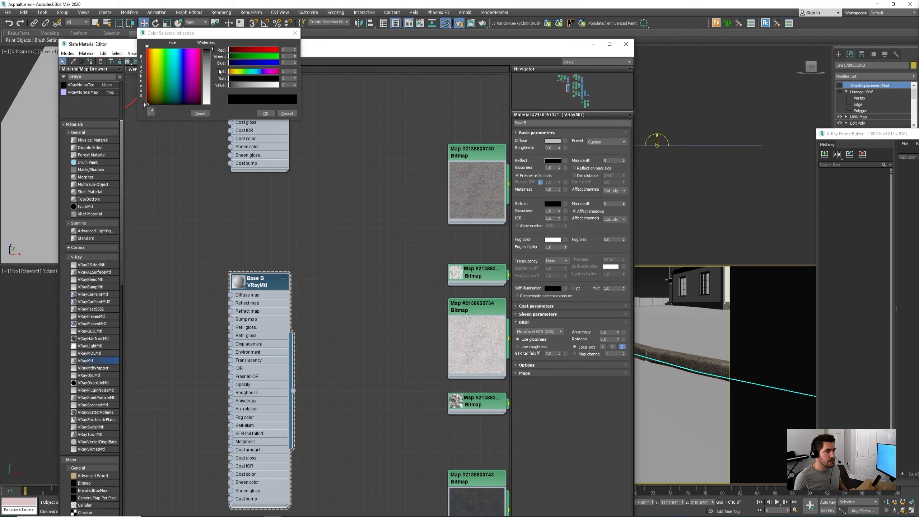
left_click_drag(204, 83, 205, 105)
left_click(266, 114)
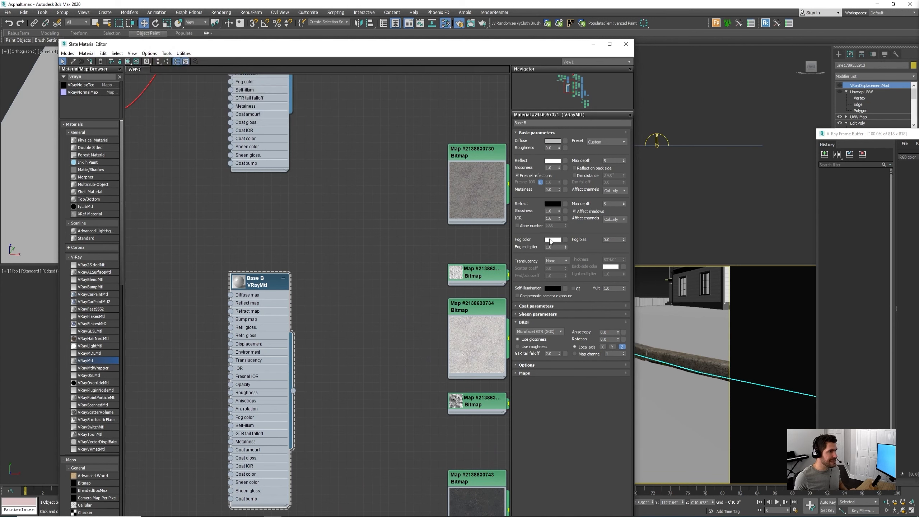
Set Base B's bump map amount to 100
left_click(546, 374)
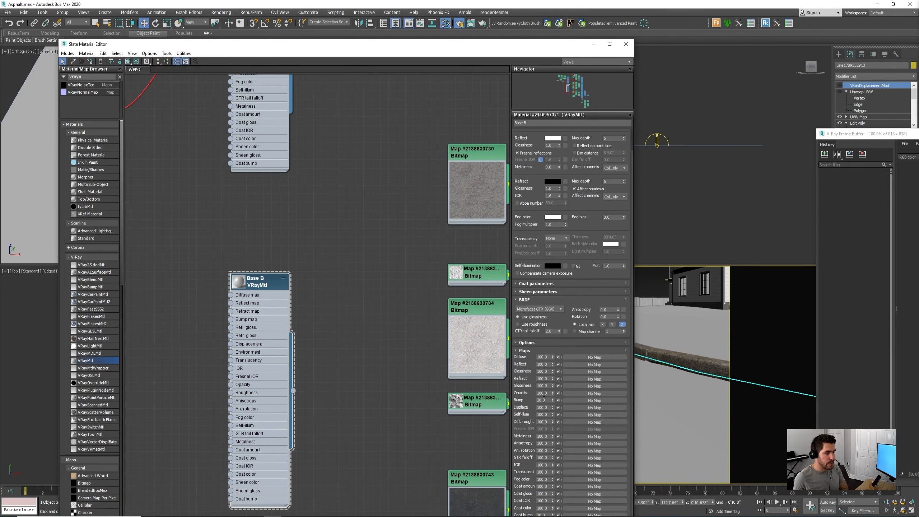
left_click(544, 400)
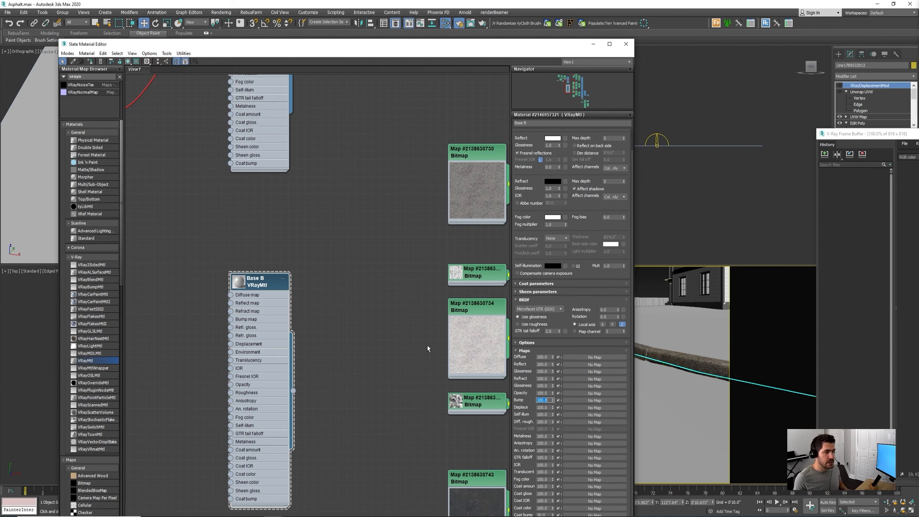
Copy the asphalt bitmap that feeds Base 2's diffuse network into the empty space beside Base B
middle_click_drag(325, 290, 380, 353)
scroll(392, 337, "down", 2)
middle_click_drag(421, 321, 267, 282)
middle_click_drag(373, 278, 364, 279)
left_click(373, 262)
scroll(378, 230, "down", 1)
middle_click_drag(378, 230, 246, 249)
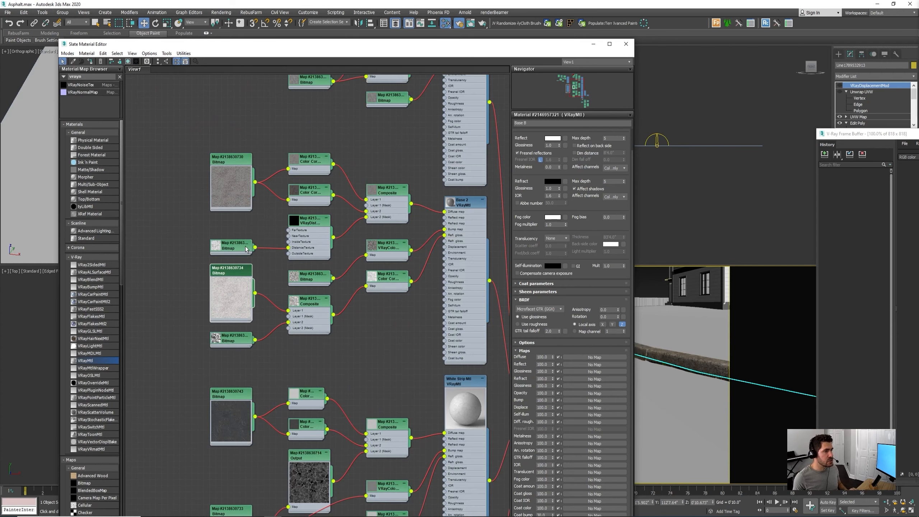
left_click(247, 185)
mouse_move(246, 185)
middle_mouse_down()
mouse_move(327, 218)
mouse_move(378, 218)
middle_mouse_up()
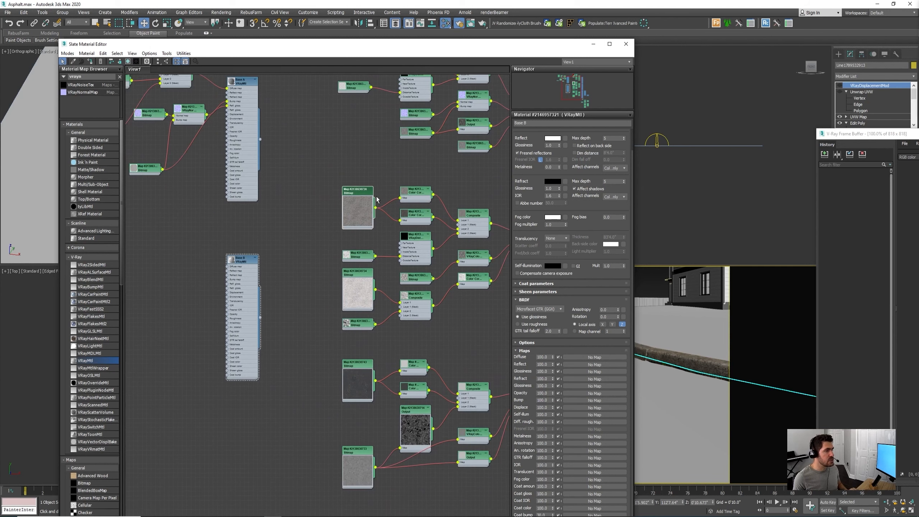
mouse_move(348, 200)
left_mouse_down("shift")
mouse_move(129, 278)
mouse_move(134, 272)
left_mouse_up("shift")
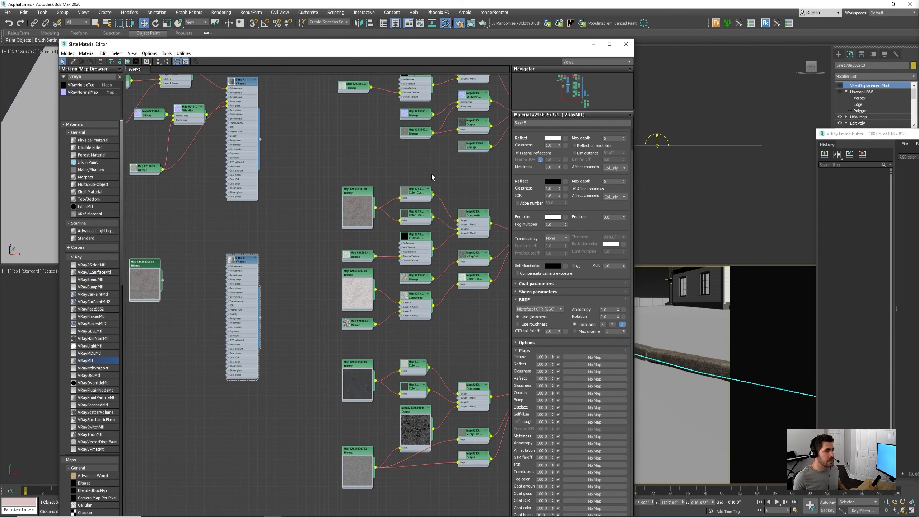
Copy Base 2's two diffuse Color Correction maps and their Composite map, and place them beside Base B
left_click(477, 214, "ctrl")
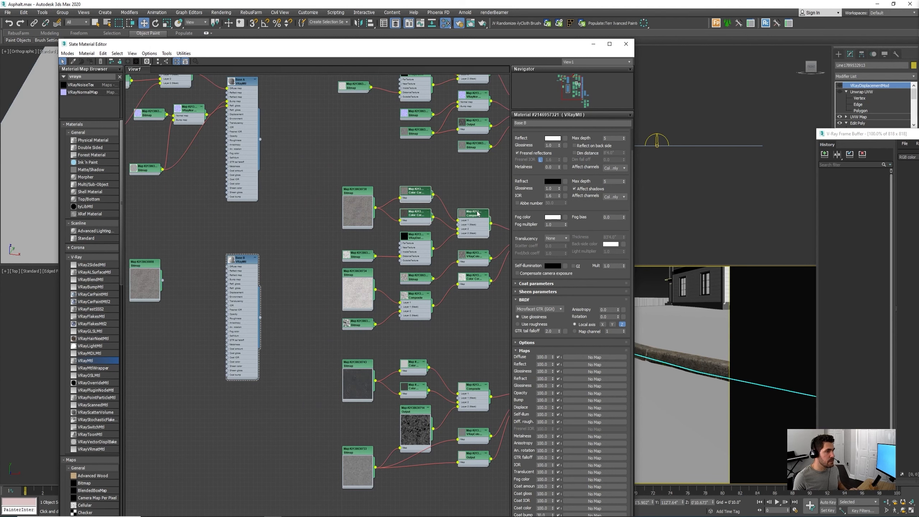
left_click_drag(428, 203, 130, 316, "shift")
left_click_drag(315, 319, 300, 231)
Connect the copied asphalt bitmap to both copied Color Correction maps and the Composite to Base B's diffuse map
middle_click_drag(153, 266, 370, 259)
left_click_drag(371, 259, 438, 227)
scroll(287, 300, "up", 5)
scroll(324, 338, "down", 3)
scroll(365, 300, "up", 3)
scroll(416, 255, "down", 1)
left_click_drag(357, 221, 189, 380)
left_click_drag(352, 292, 352, 228)
Copy Base A's distance texture with its bitmap below Base B's color corrections and connect it to the Composite's Layer 2 mask
middle_click_drag(351, 228, 425, 358)
scroll(428, 351, "down", 2)
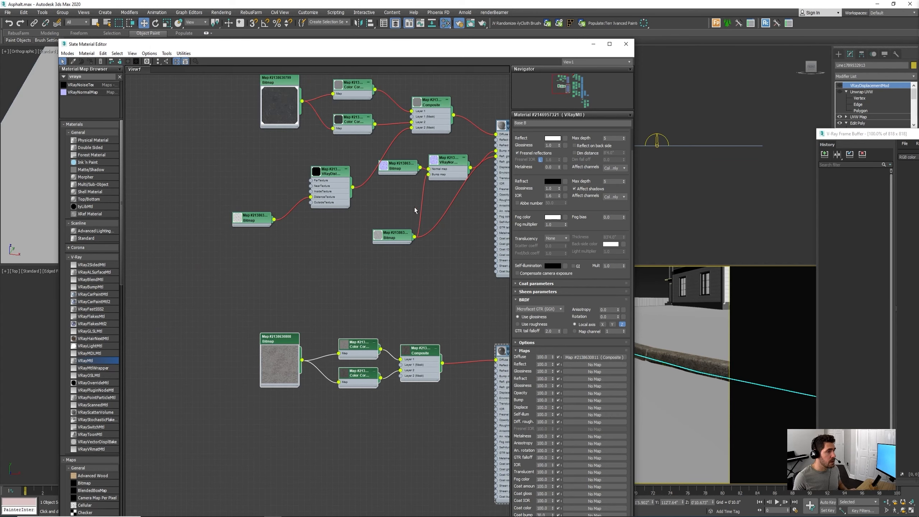
middle_click_drag(384, 206, 347, 238)
scroll(343, 237, "down", 2)
scroll(299, 212, "up", 2)
left_click_drag(310, 191, 235, 260)
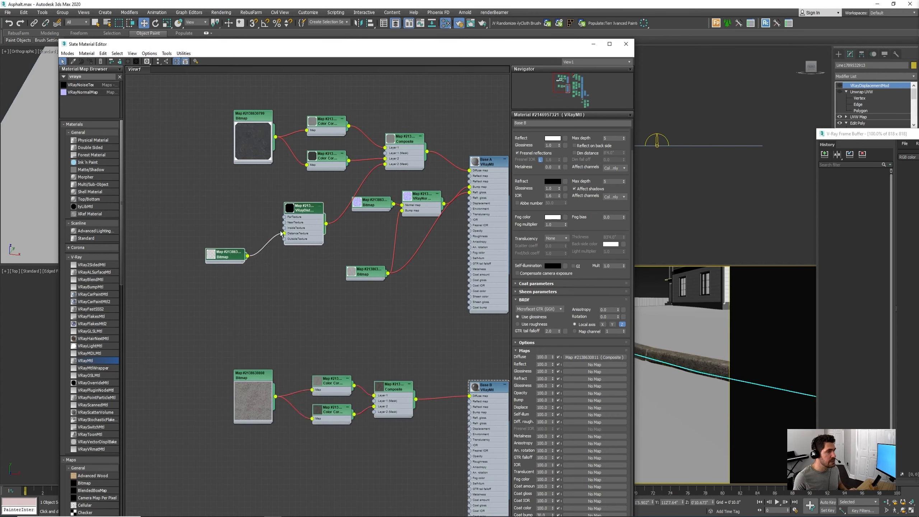
scroll(300, 211, "down", 2)
left_click_drag(302, 214, 323, 401)
scroll(337, 404, "up", 4)
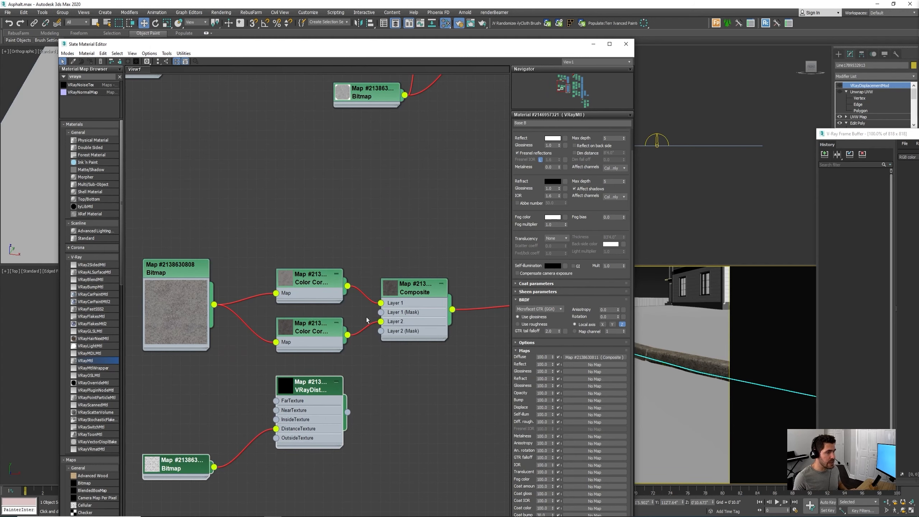
left_click_drag(380, 351, 380, 331)
Copy the light asphalt bitmap from Base 2's glossiness network and connect it to Base B's reflection glossiness
middle_click_drag(406, 415, 375, 374)
scroll(374, 368, "down", 1)
middle_click_drag(479, 274, 428, 267)
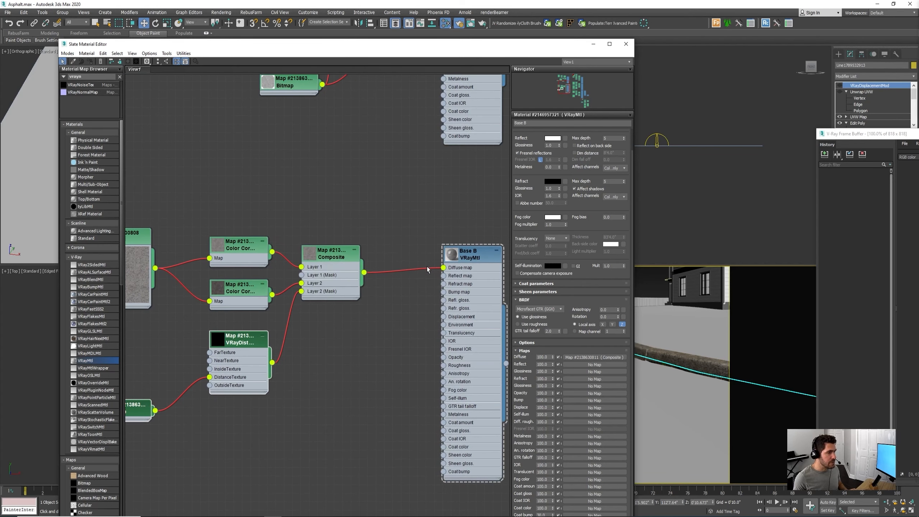
scroll(396, 347, "down", 3)
middle_click_drag(321, 317, 252, 298)
middle_click_drag(476, 353, 247, 301)
scroll(309, 295, "down", 1)
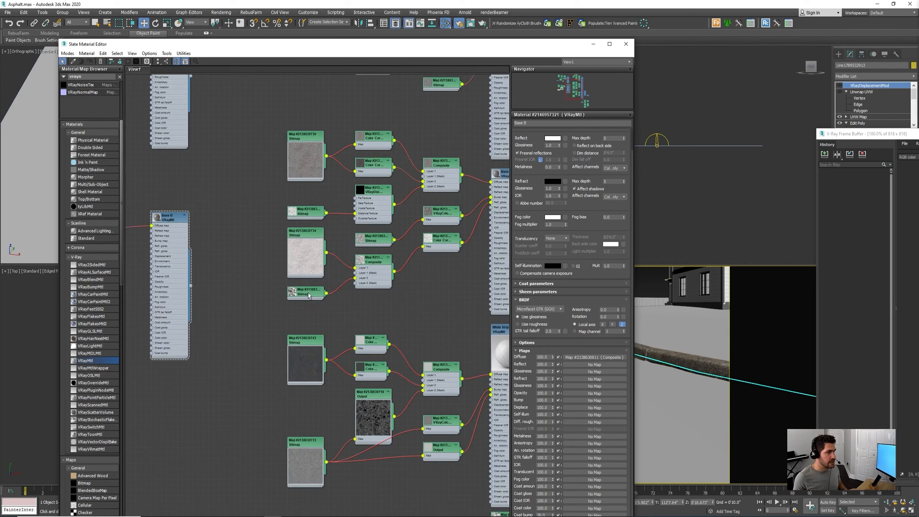
scroll(398, 273, "down", 2)
middle_click_drag(416, 267, 357, 261)
scroll(365, 235, "up", 3)
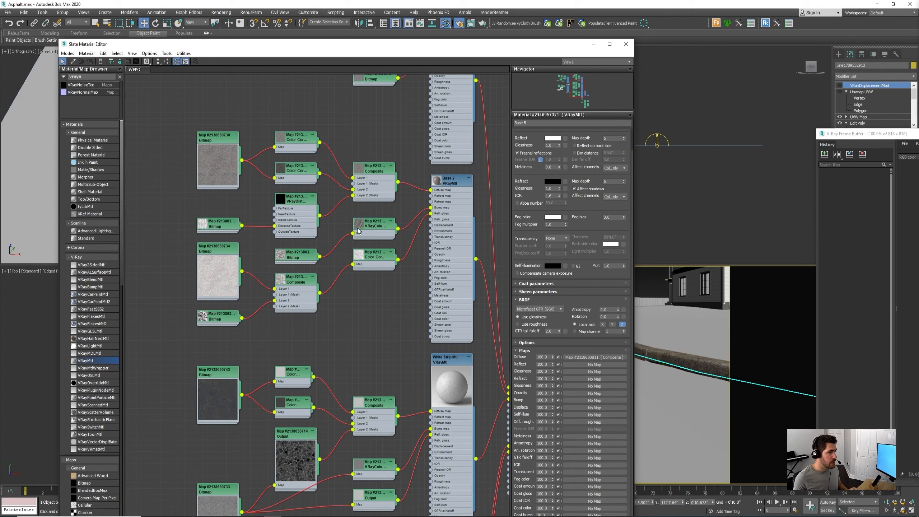
left_click(375, 266)
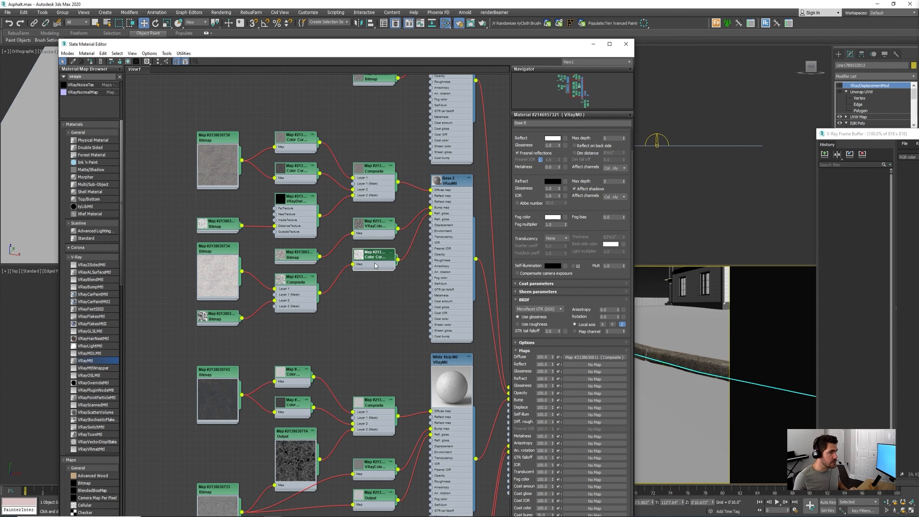
middle_click_drag(198, 260, 452, 259)
scroll(309, 260, "down", 2)
mouse_move(462, 251)
left_mouse_down("shift")
mouse_move(341, 311)
mouse_move(264, 336)
mouse_move(264, 322)
left_mouse_up("shift")
scroll(265, 322, "up", 3)
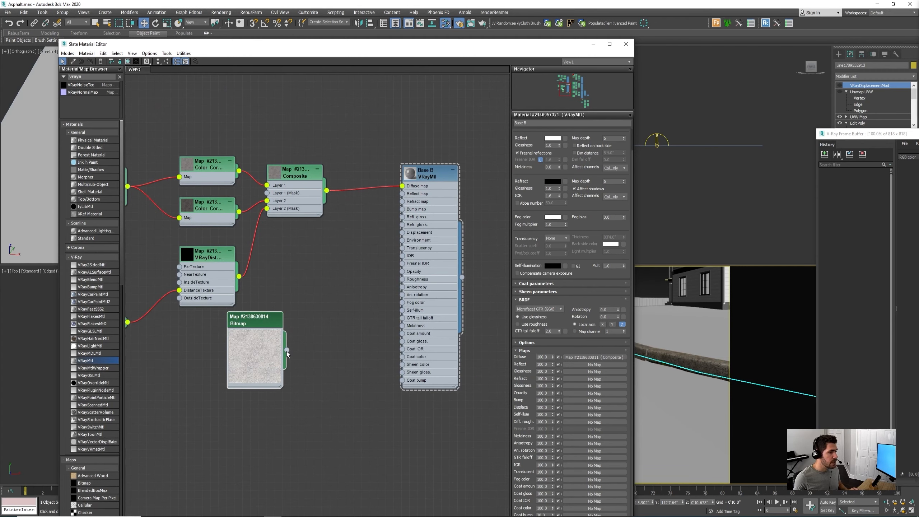
left_click_drag(287, 350, 394, 221)
left_click_drag(391, 242, 402, 217)
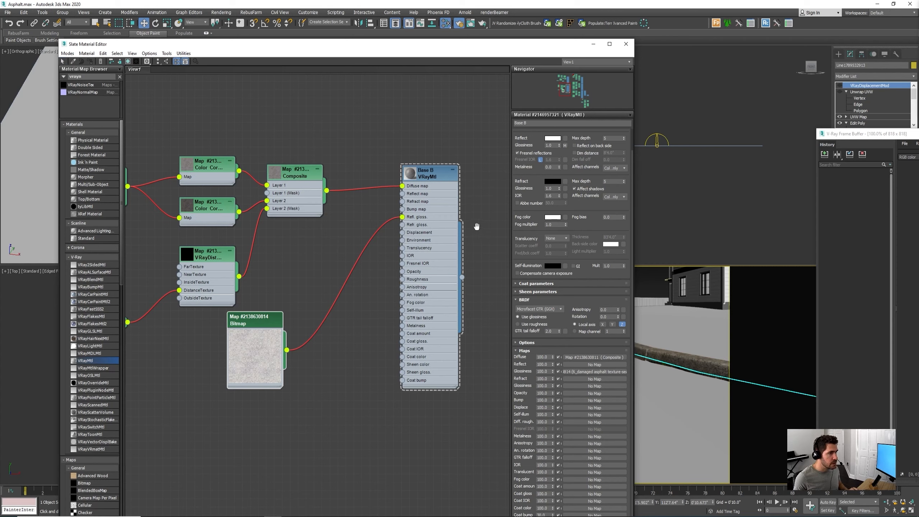
Assign Base B to the road surface object in the camera view and start an interactive render
middle_click_drag(471, 275, 392, 254)
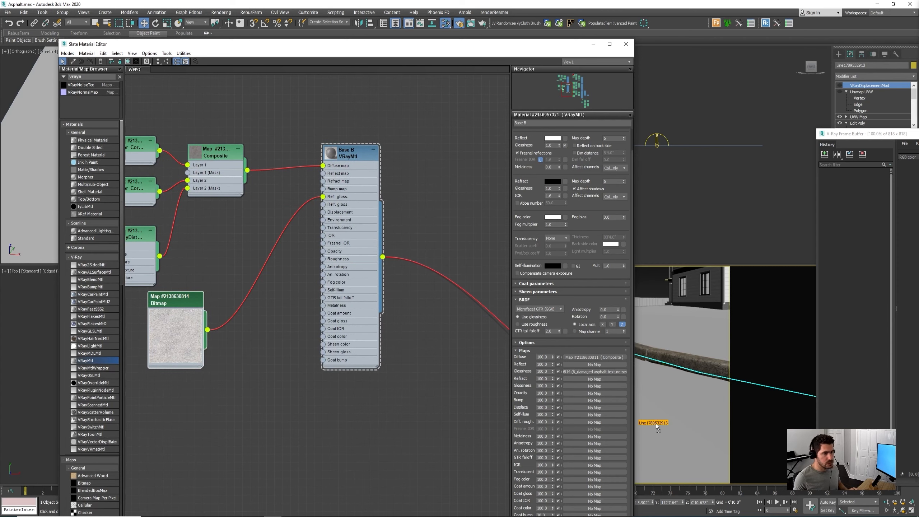
left_click_drag(441, 48, 298, 47)
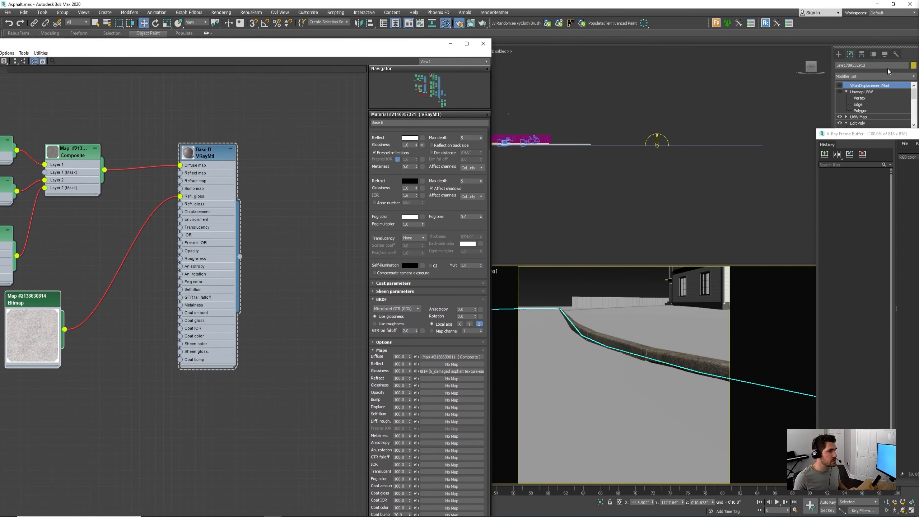
left_click_drag(868, 134, 514, 67)
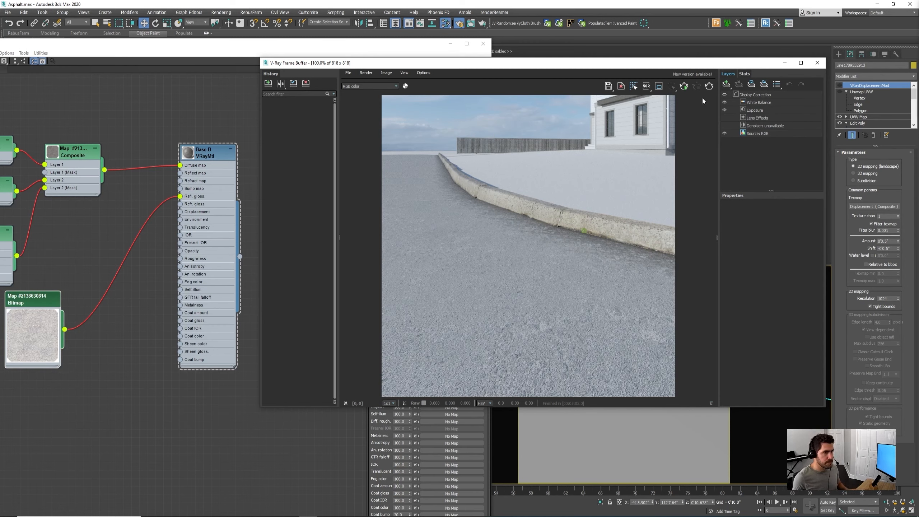
left_click(683, 89)
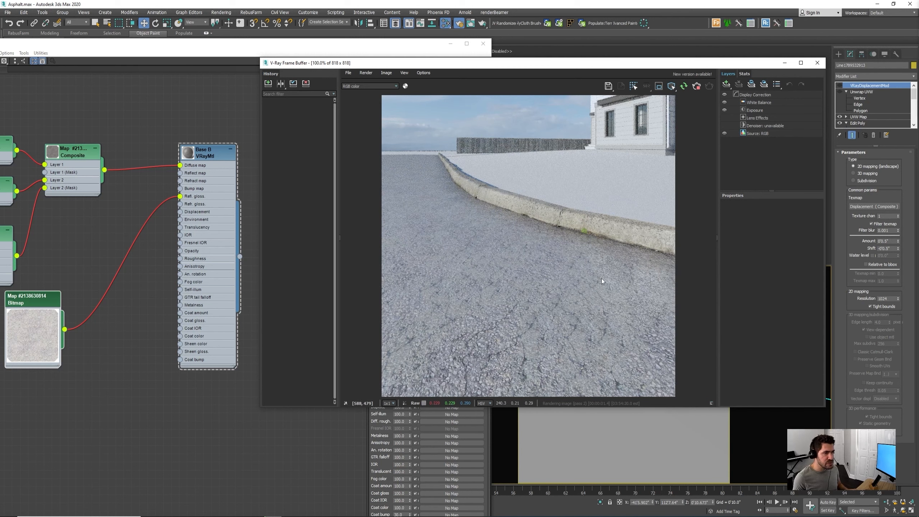
Display the VRaySpecular channel of the render and place the frame buffer beside the material nodes
left_click(353, 86)
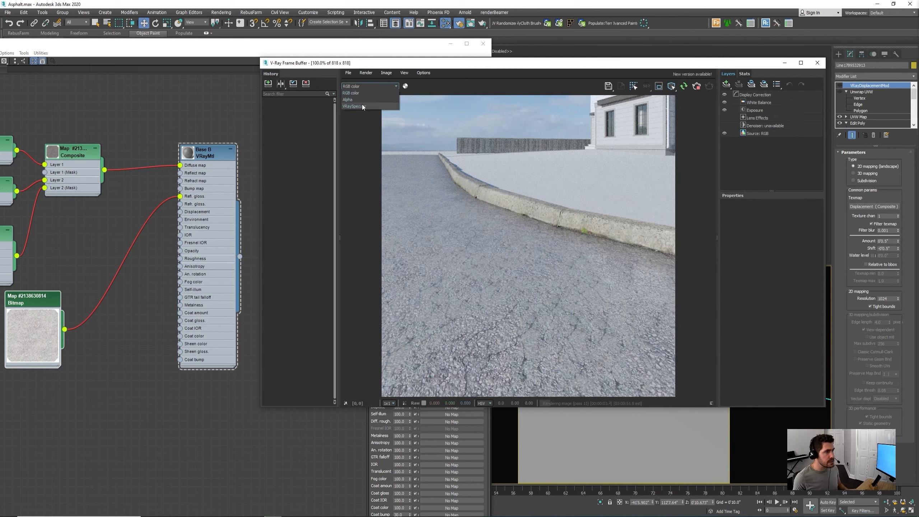
left_click(365, 107)
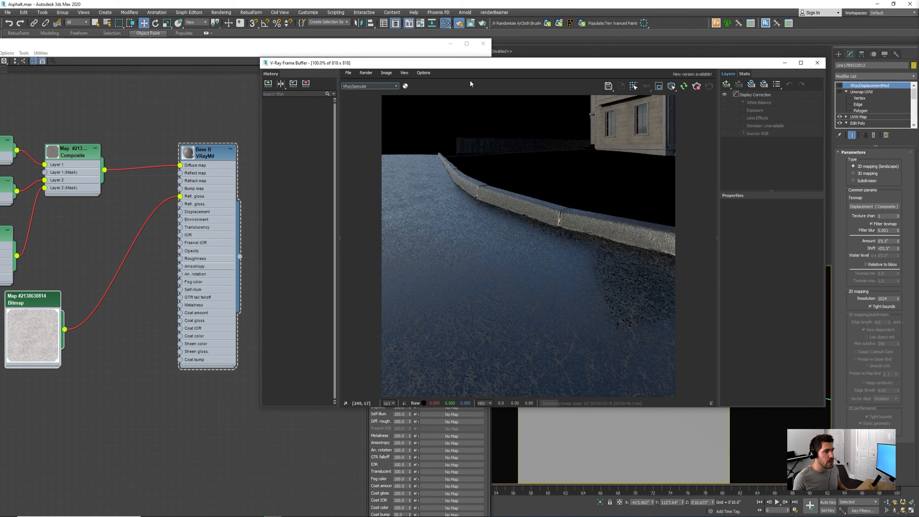
left_click_drag(470, 68, 597, 72)
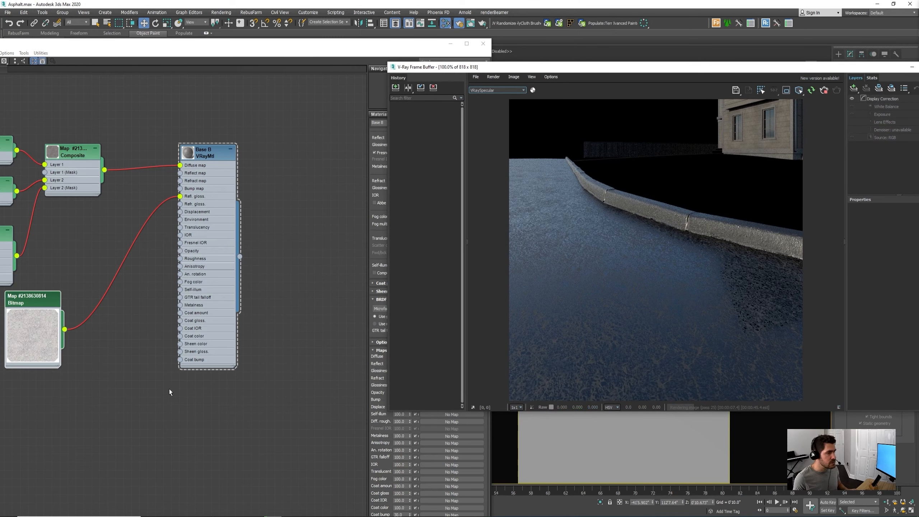
Insert an Output map between the copied asphalt bitmap and Base B's reflection glossiness
middle_click_drag(169, 390, 218, 395)
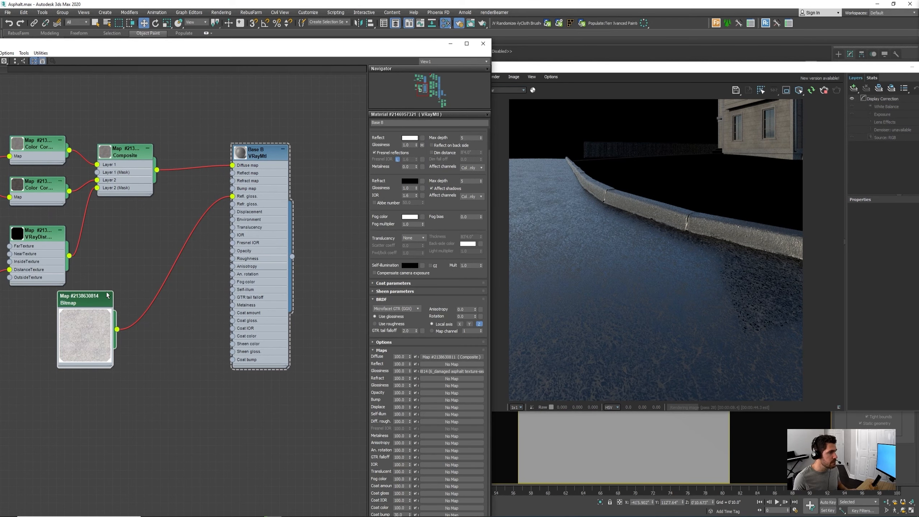
double_click(91, 302)
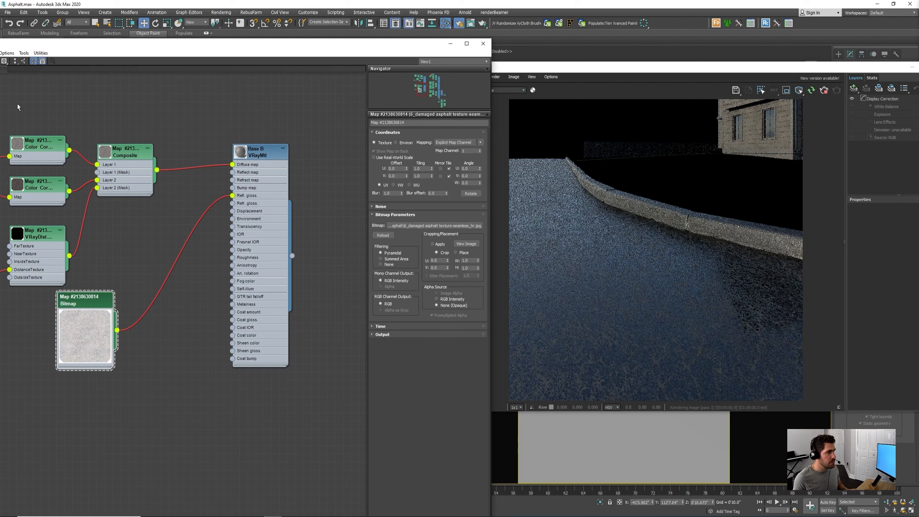
left_click_drag(107, 45, 294, 57)
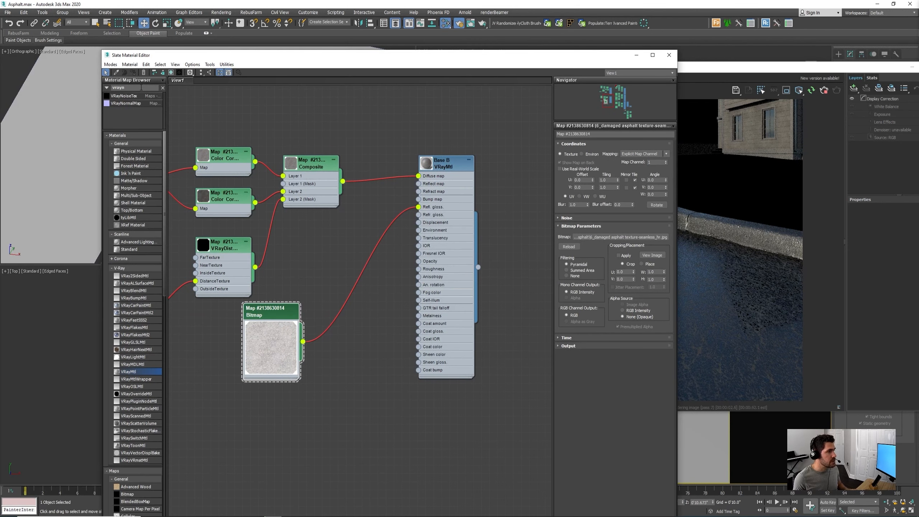
left_click_drag(142, 87, 32, 88)
type("output")
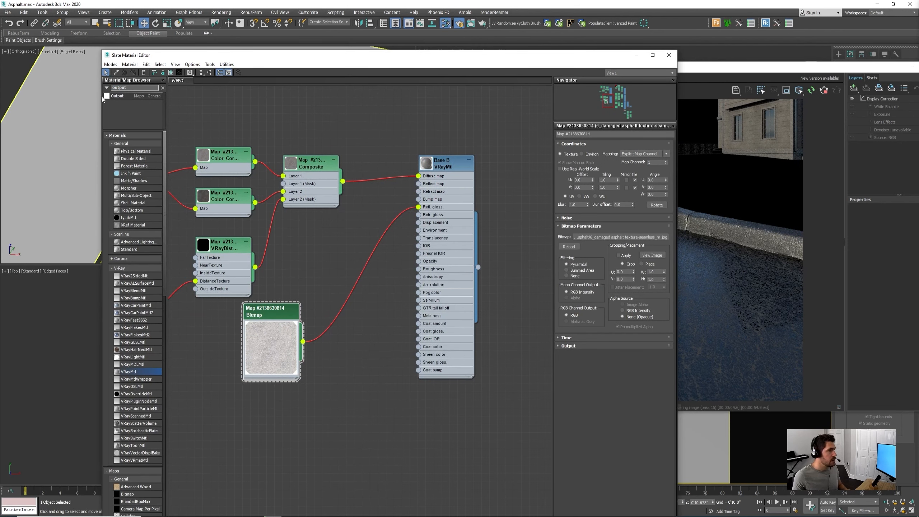
left_click_drag(117, 96, 348, 297)
left_click_drag(269, 310, 261, 327)
left_click_drag(334, 299, 334, 340)
left_click(333, 342)
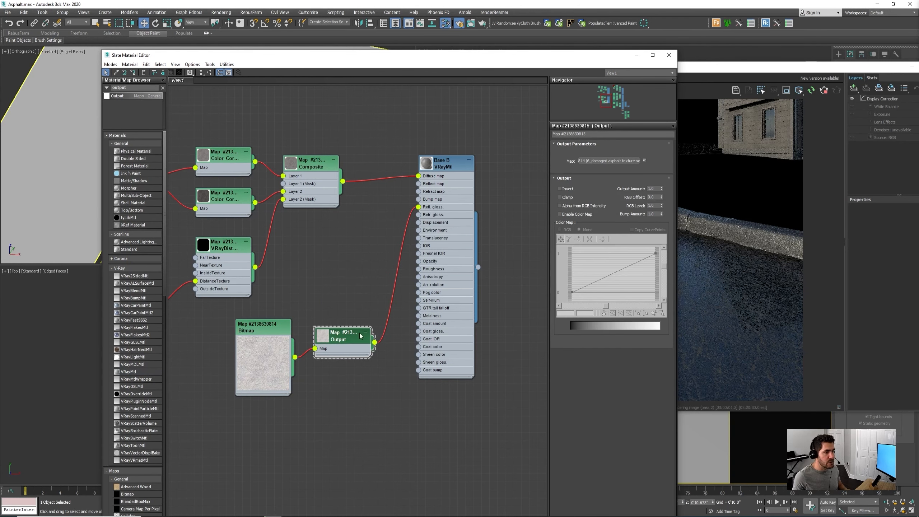
Enable the Output map's color map and flatten its curve, with the start point at about 0.35 and end point at about 0.59
left_click(571, 214)
left_click_drag(580, 55, 243, 56)
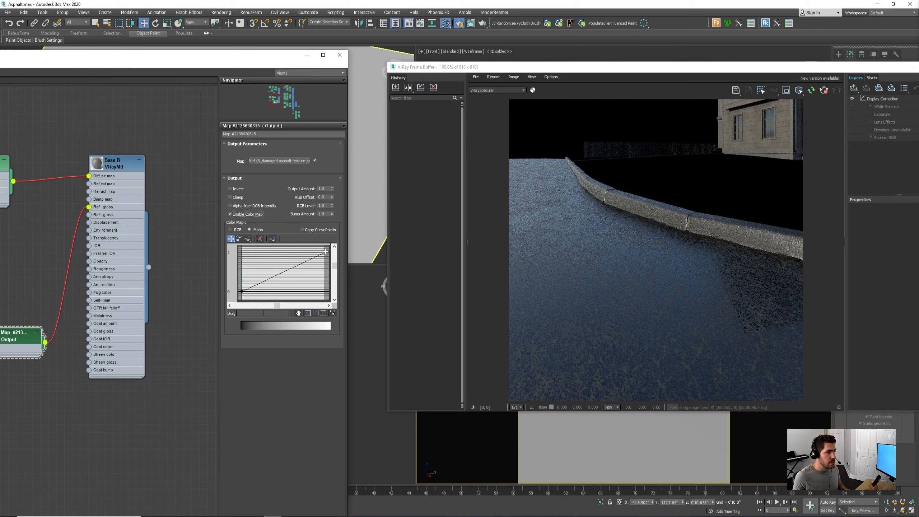
left_click_drag(325, 251, 325, 262)
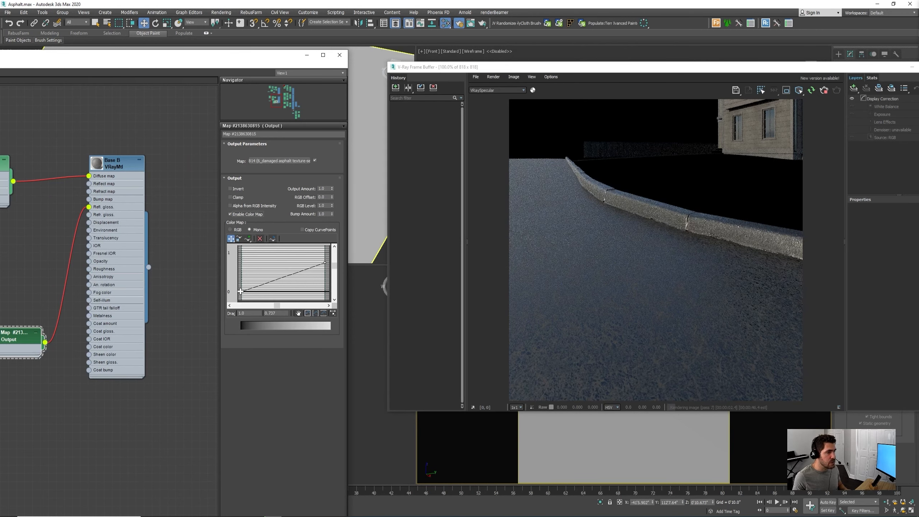
left_click_drag(240, 291, 241, 279)
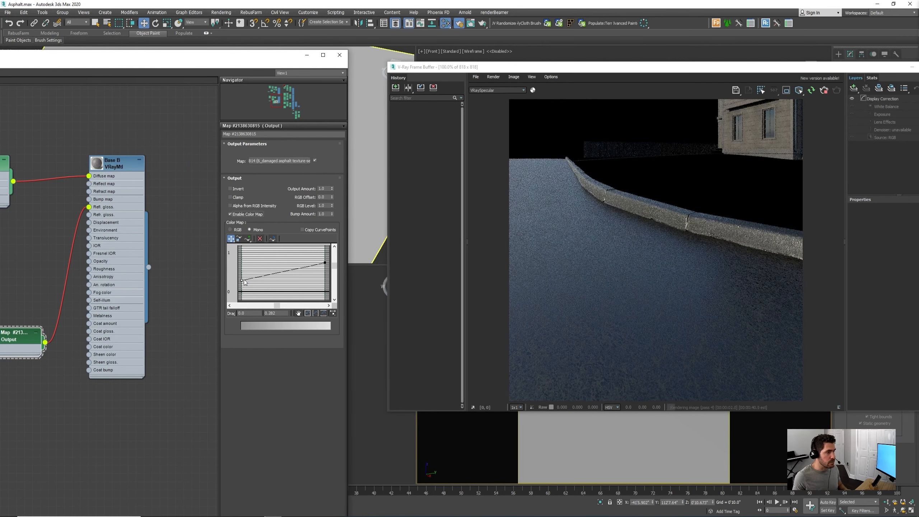
left_click_drag(241, 281, 241, 278)
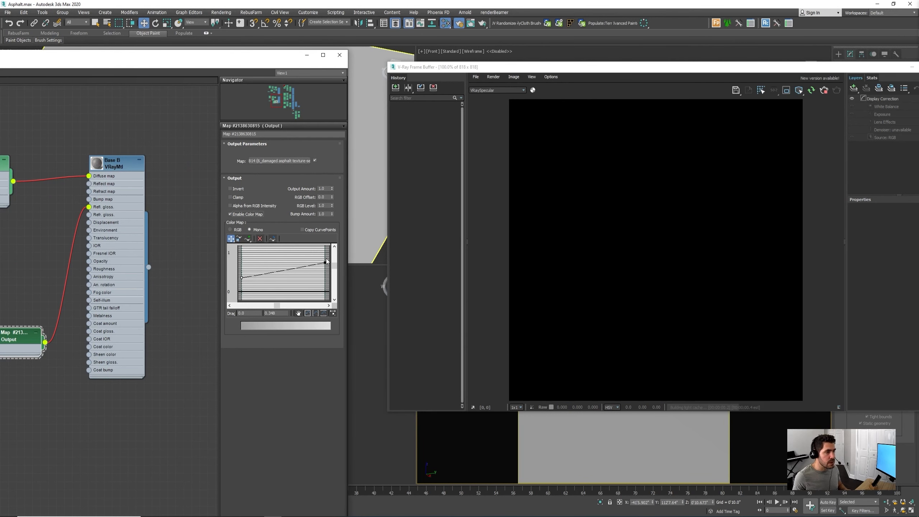
left_click_drag(323, 263, 324, 270)
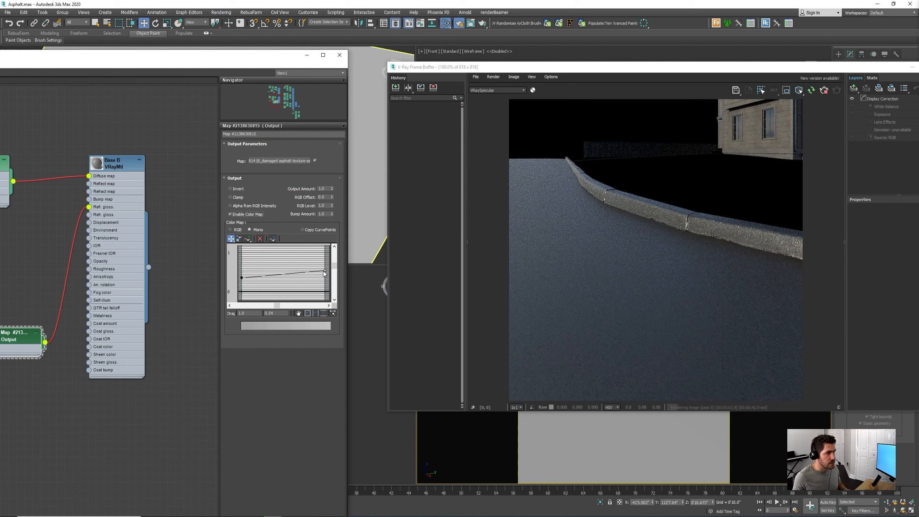
left_click_drag(324, 270, 324, 268)
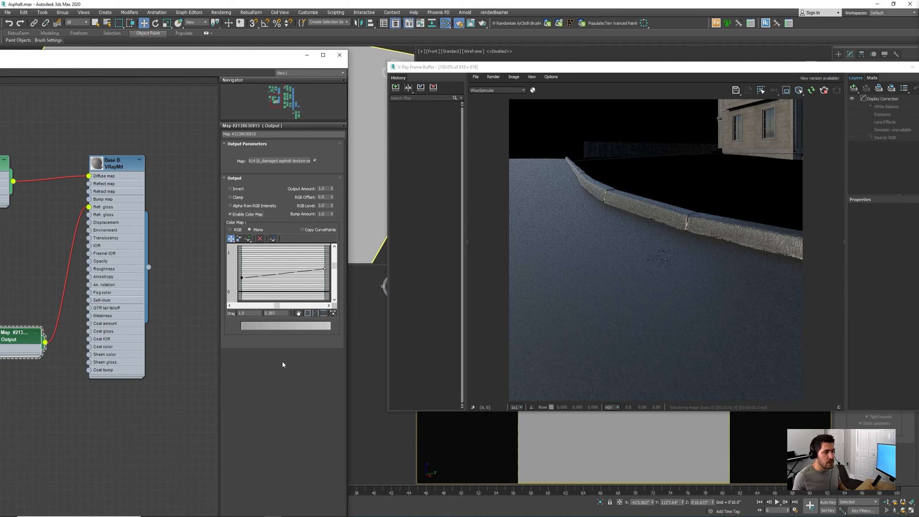
Switch the render display back to RGB color and move the frame buffer away from the material nodes
left_click(501, 92)
left_click(501, 99)
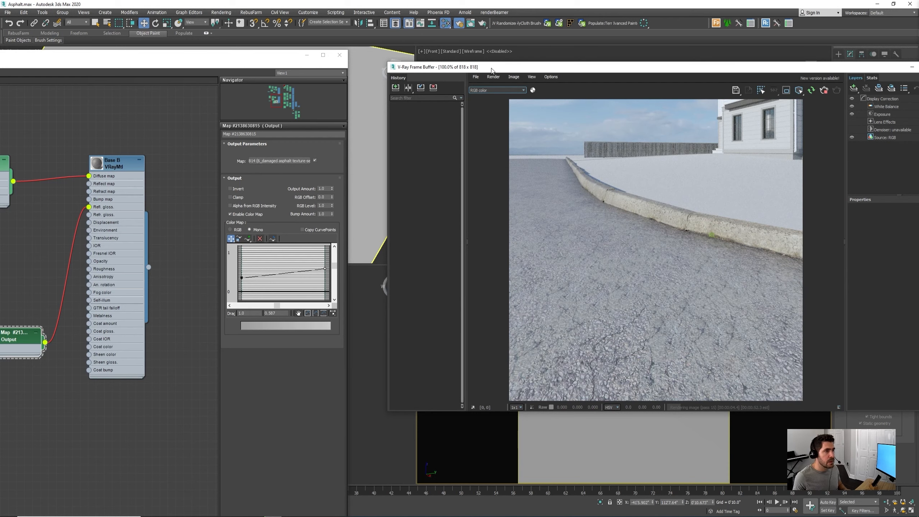
left_click_drag(493, 70, 653, 78)
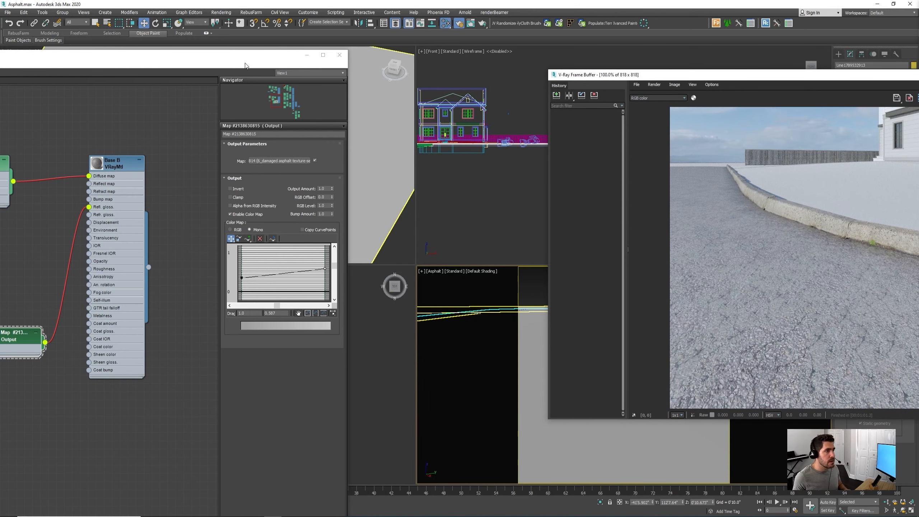
Copy the damaged asphalt bitmap that feeds Base 2's bump and place the copy beside Base B's nodes
left_click_drag(247, 57, 629, 46)
scroll(388, 166, "down", 1)
scroll(388, 168, "down", 4)
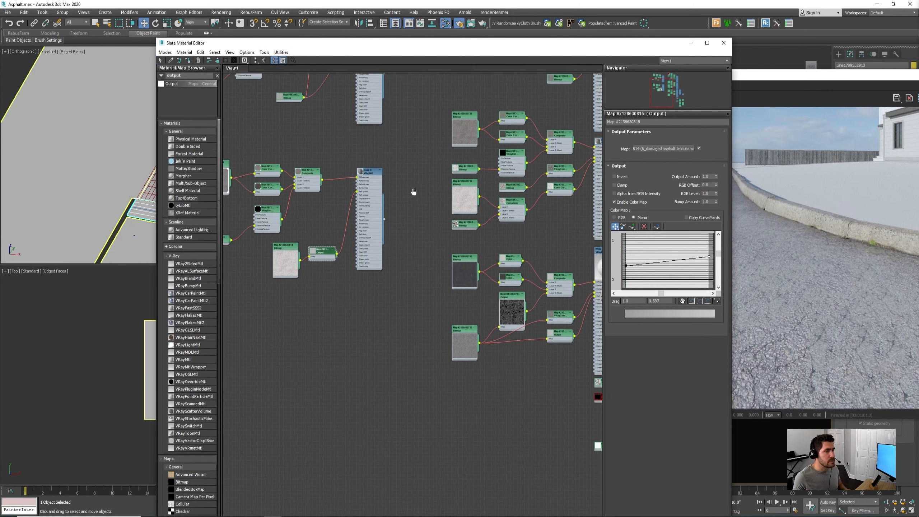
scroll(445, 175, "up", 1)
scroll(390, 174, "up", 5)
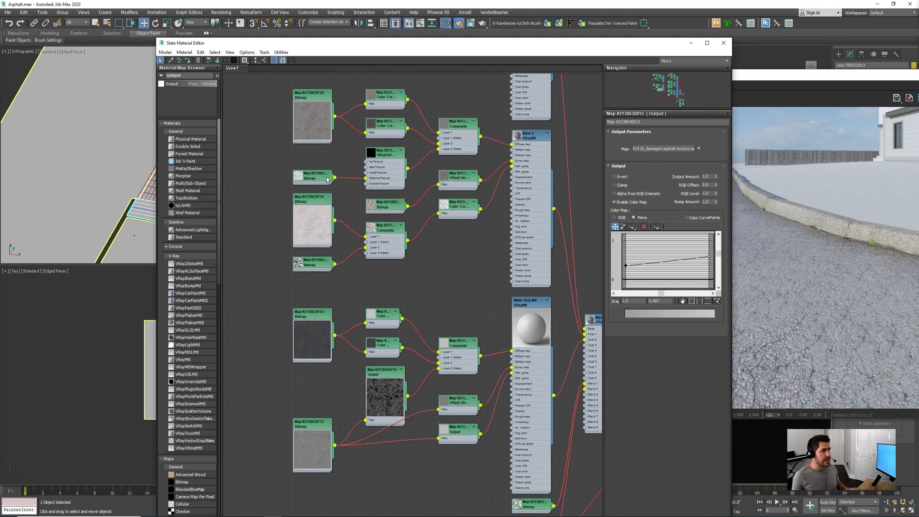
scroll(443, 197, "up", 2)
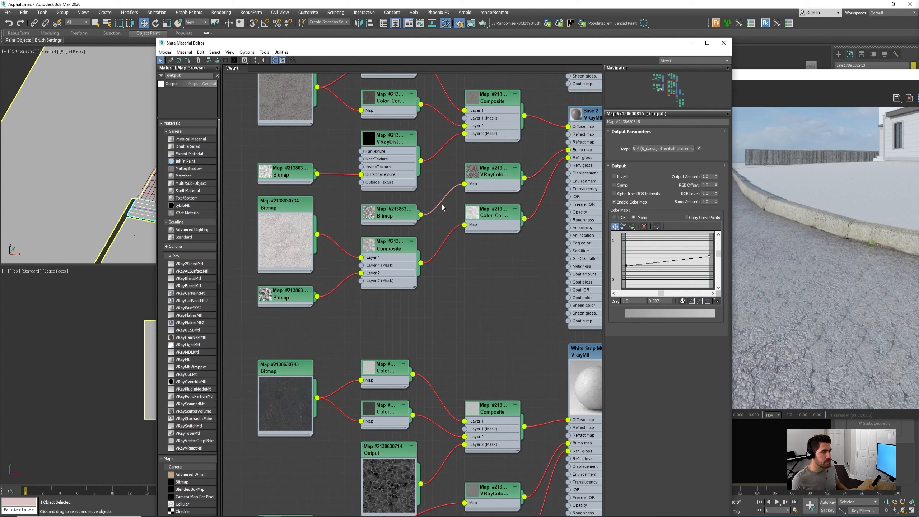
left_click(406, 211)
scroll(406, 210, "down", 3)
middle_click_drag(406, 209, 592, 223)
scroll(521, 212, "up", 2)
double_click(481, 220)
double_click(500, 218)
scroll(574, 222, "down", 5)
left_click_drag(585, 226, 314, 245, "shift")
Add a VRayColor2Bump map beside Base B's glossiness nodes and make room for it
double_click(189, 75)
type("vraycolor")
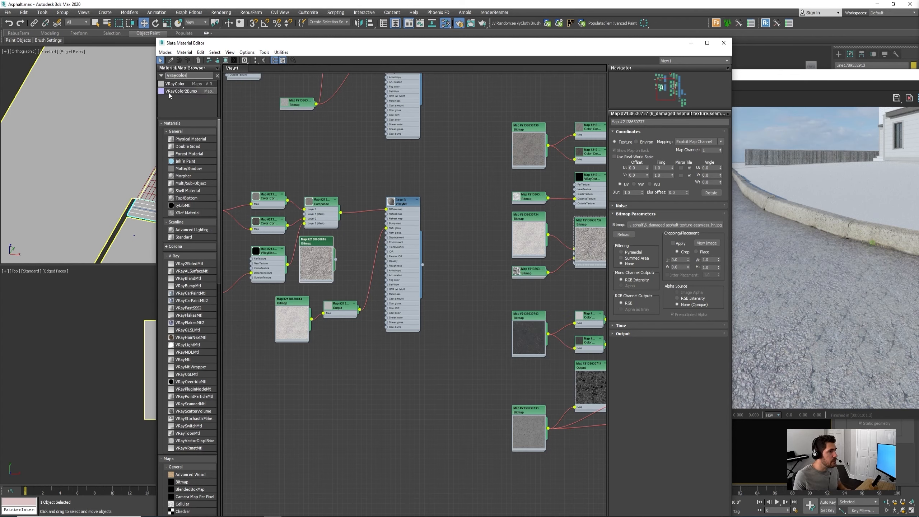
left_click_drag(170, 93, 335, 344)
left_click_drag(361, 295, 270, 396)
Connect the copied asphalt bitmap through the VRayColor2Bump map to Base B's bump slot
scroll(266, 265, "up", 1)
scroll(267, 265, "up", 2)
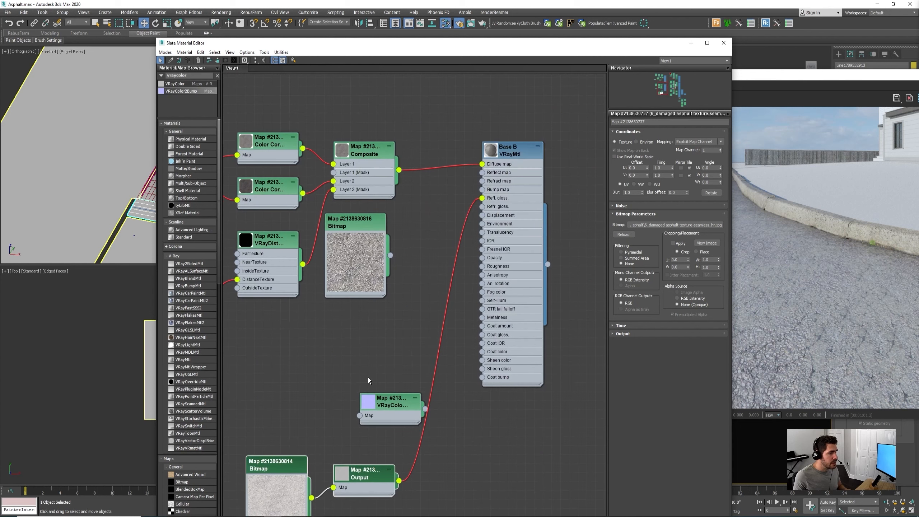
left_click_drag(347, 219, 279, 358)
left_click_drag(382, 398, 376, 246)
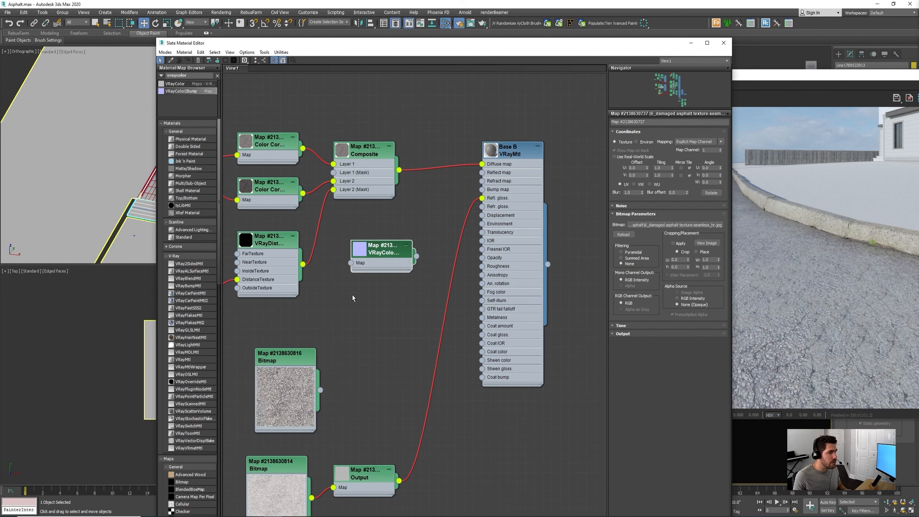
left_click_drag(320, 389, 351, 262)
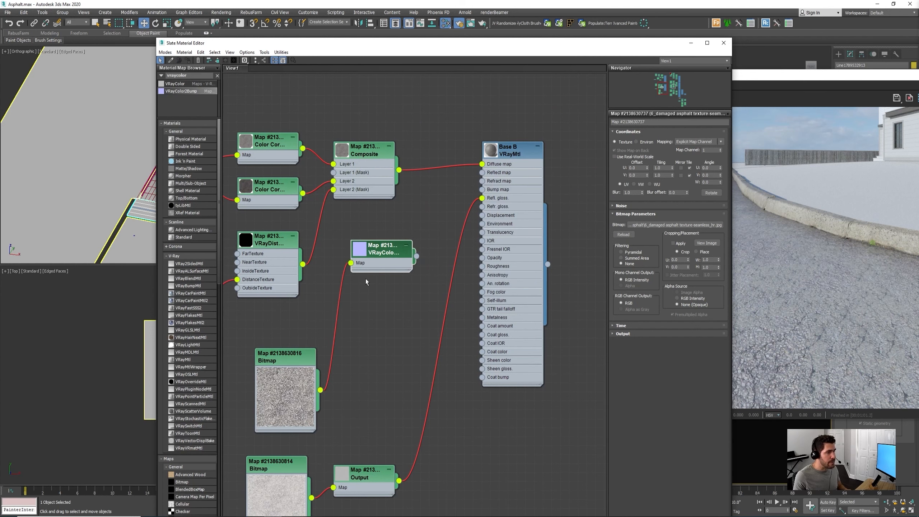
left_click_drag(416, 256, 482, 189)
Compare the parameters of Base B's VRayColor2Bump map with those of the one feeding Base 2's bump
double_click(396, 263)
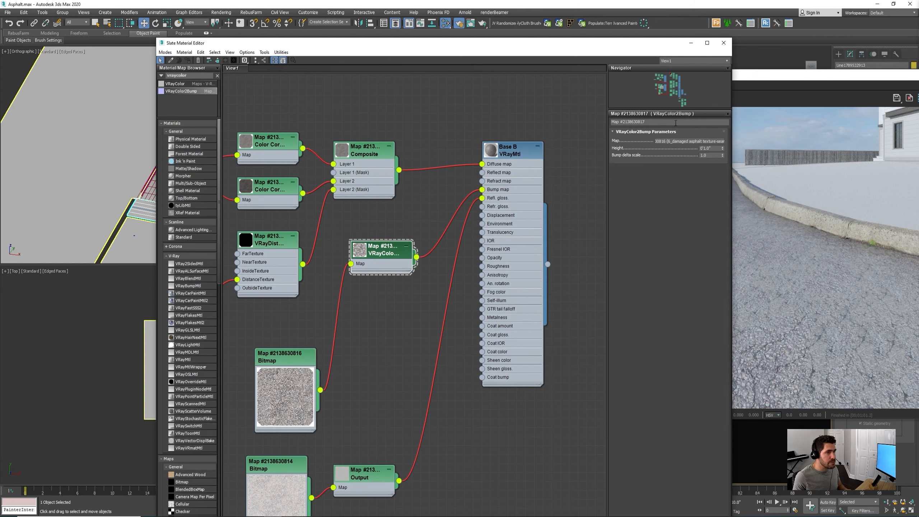
scroll(507, 213, "down", 3)
middle_click_drag(513, 210, 344, 216)
middle_click_drag(576, 206, 400, 201)
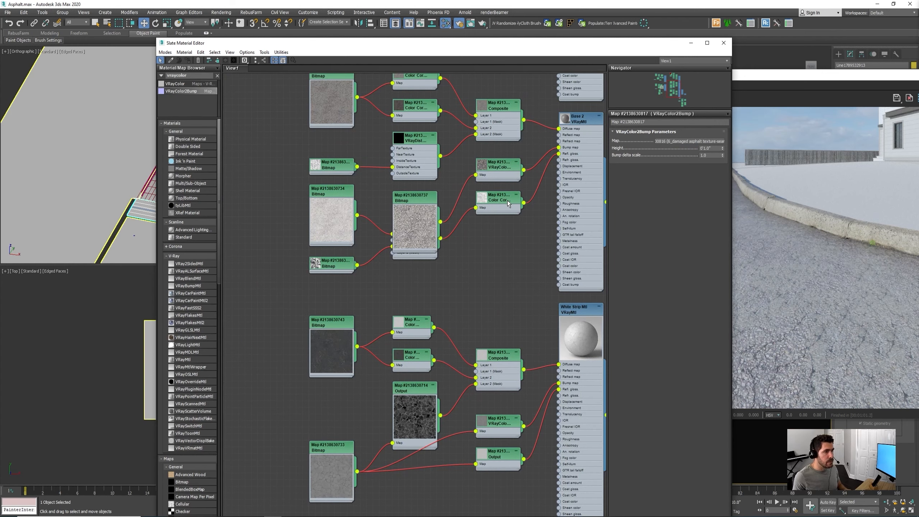
double_click(508, 172)
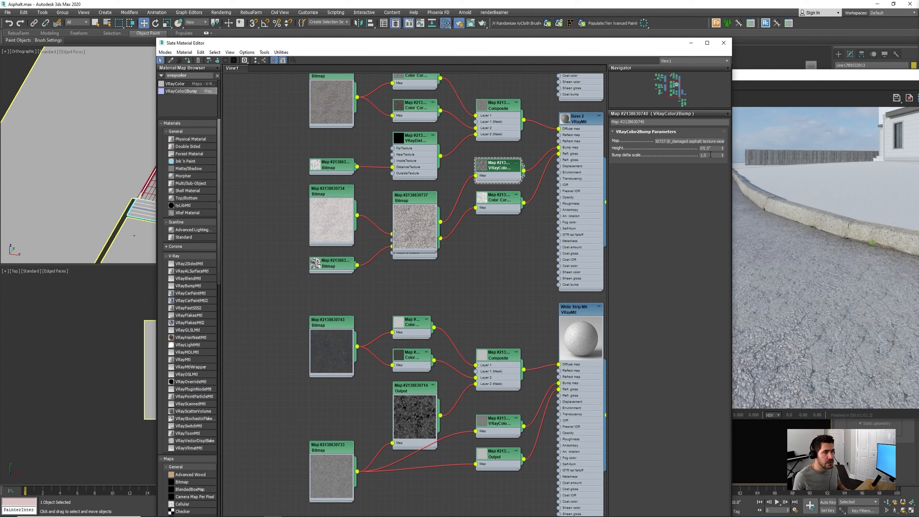
scroll(411, 249, "down", 3)
middle_click_drag(411, 249, 479, 241)
middle_click_drag(320, 262, 496, 231)
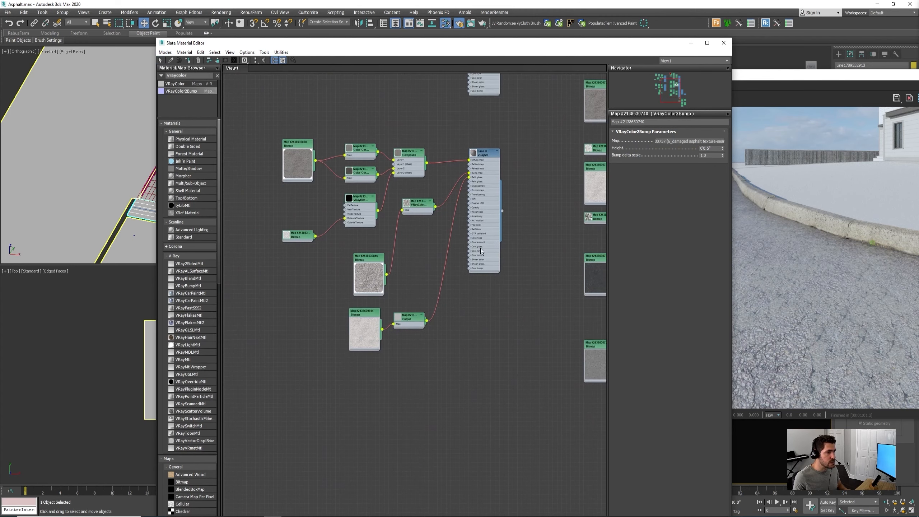
Set the height of Base B's VRayColor2Bump map to 0.5 inch
scroll(436, 205, "up", 4)
double_click(412, 206)
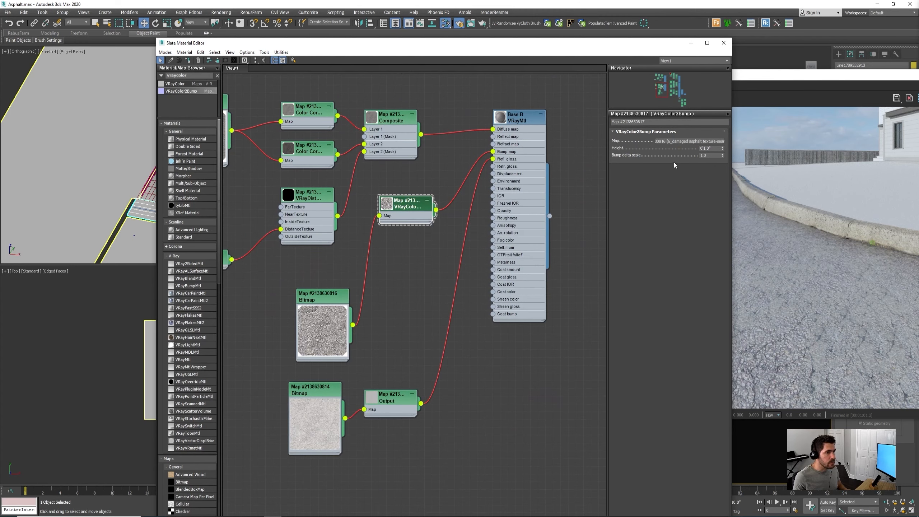
scroll(400, 205, "up", 1)
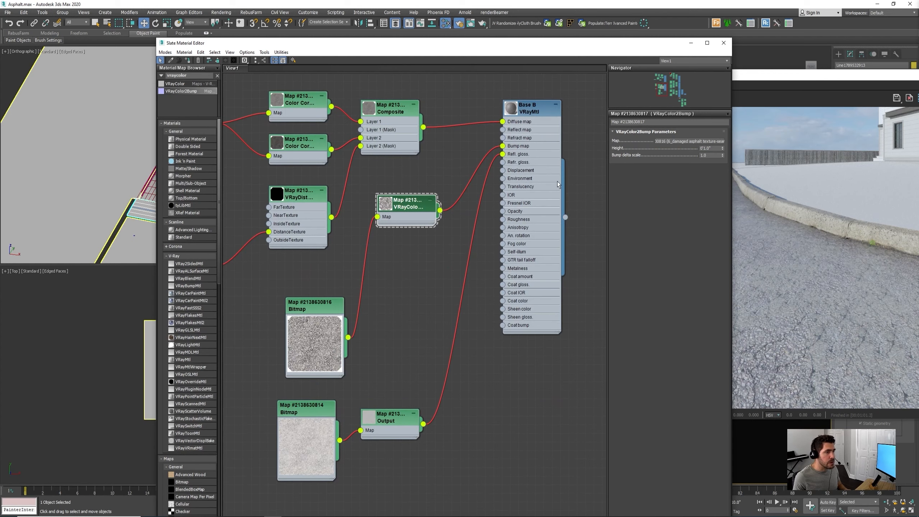
left_click_drag(719, 148, 629, 146)
type(".5")
key("Return")
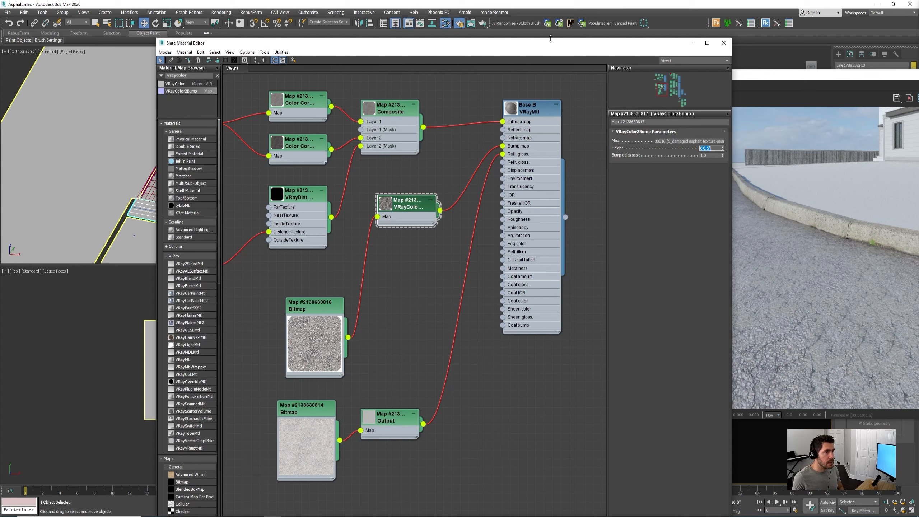
Bring the V-Ray frame buffer into view, run a test render of the asphalt with the new bump, and stop it
left_click_drag(528, 44, 223, 45)
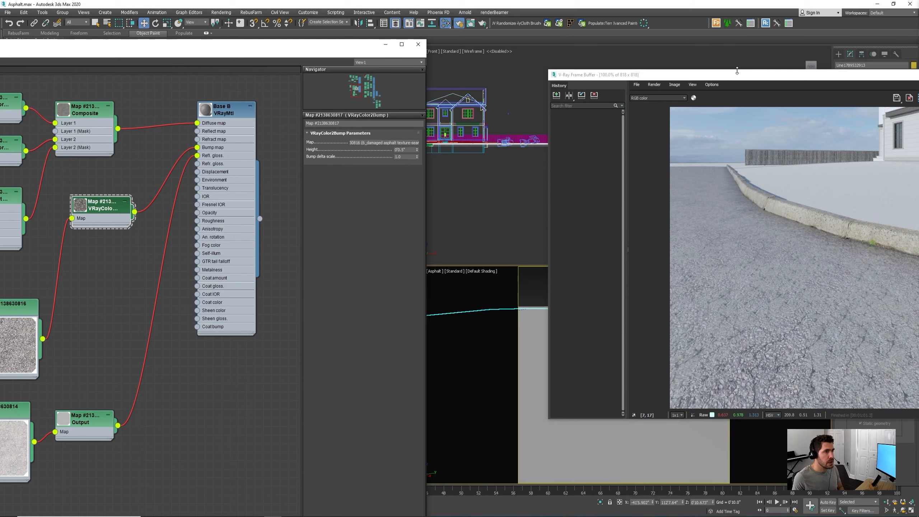
left_click_drag(748, 76, 460, 80)
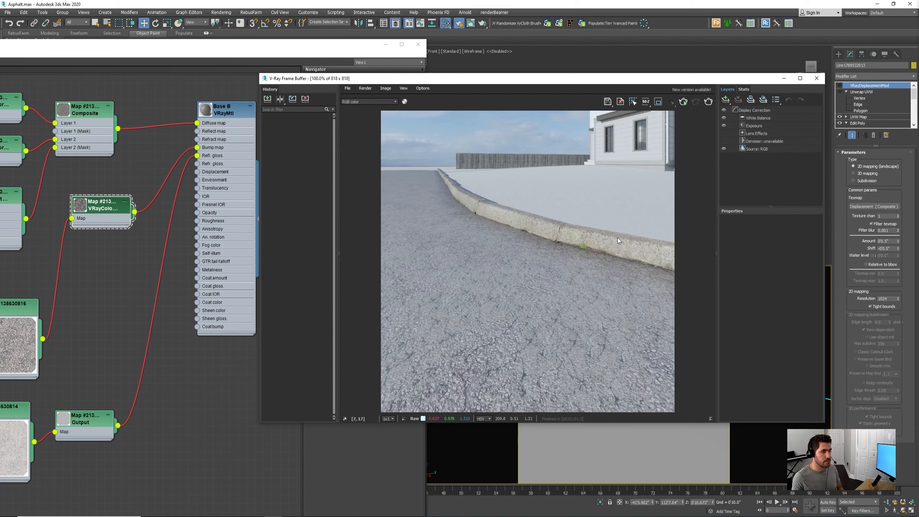
key("shift+q")
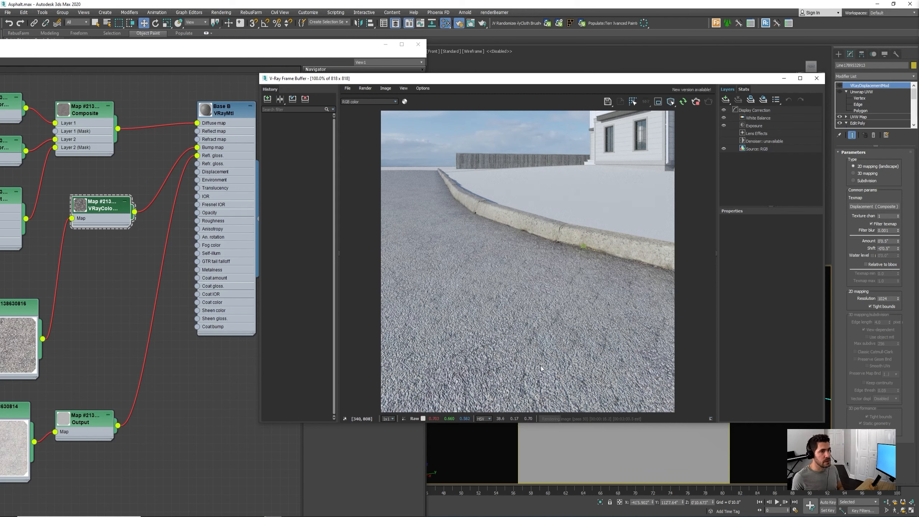
left_click(698, 103)
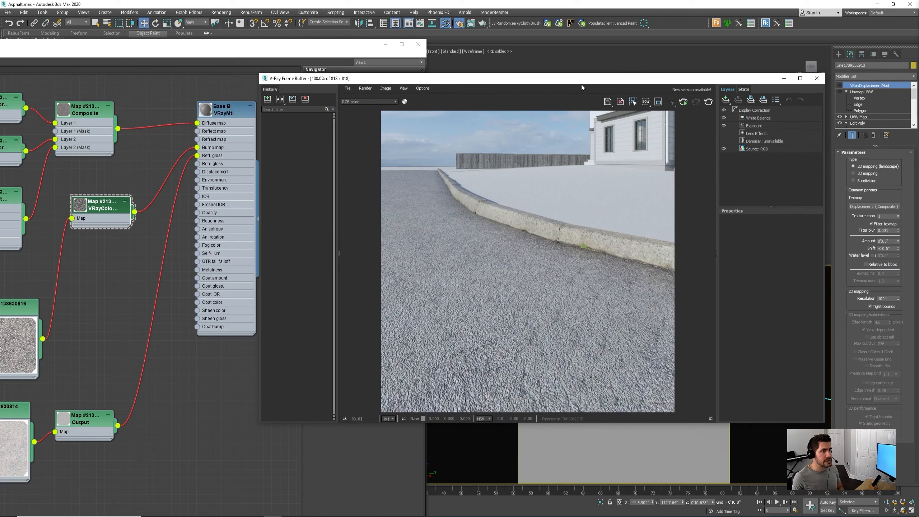
Return to the material nodes and move the Base A and Base B node groups farther away from the reference network
left_click_drag(517, 78, 918, 94)
left_click_drag(332, 51, 722, 49)
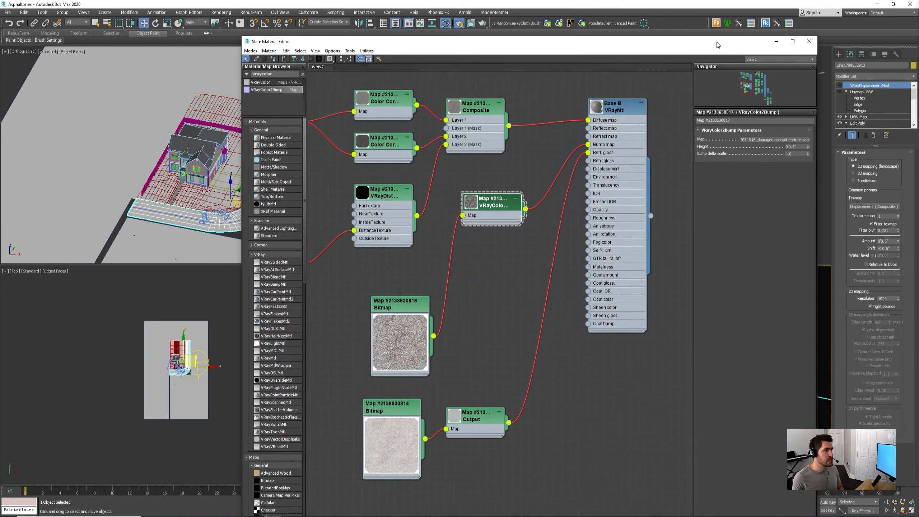
scroll(448, 211, "down", 5)
scroll(495, 95, "up", 3)
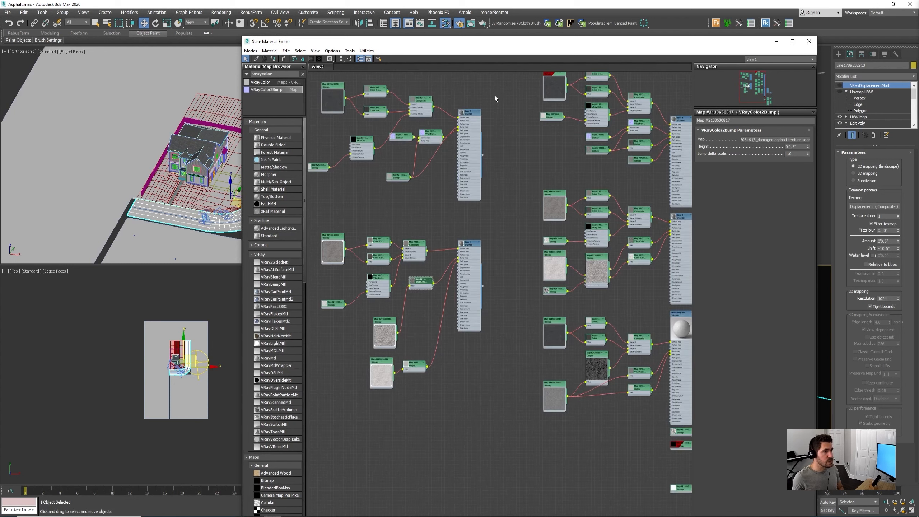
scroll(496, 74, "down", 1)
left_click_drag(495, 76, 342, 299)
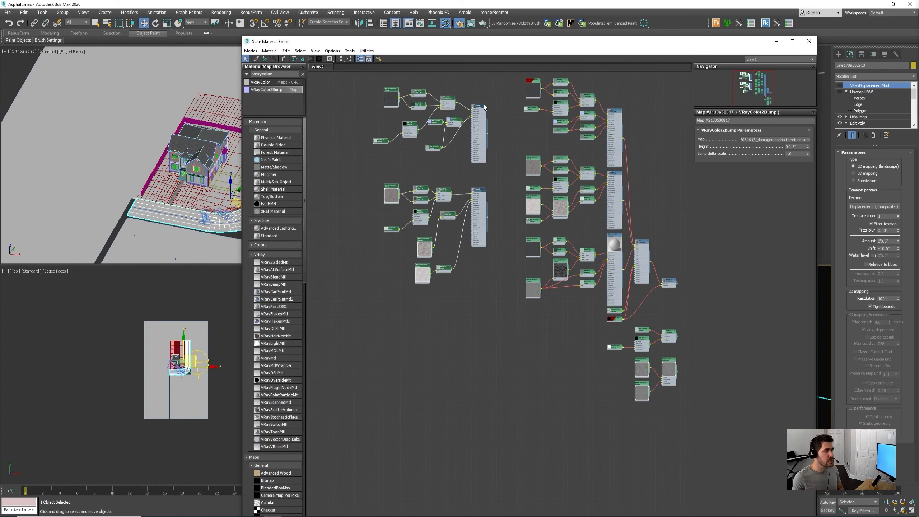
left_click_drag(484, 106, 418, 98)
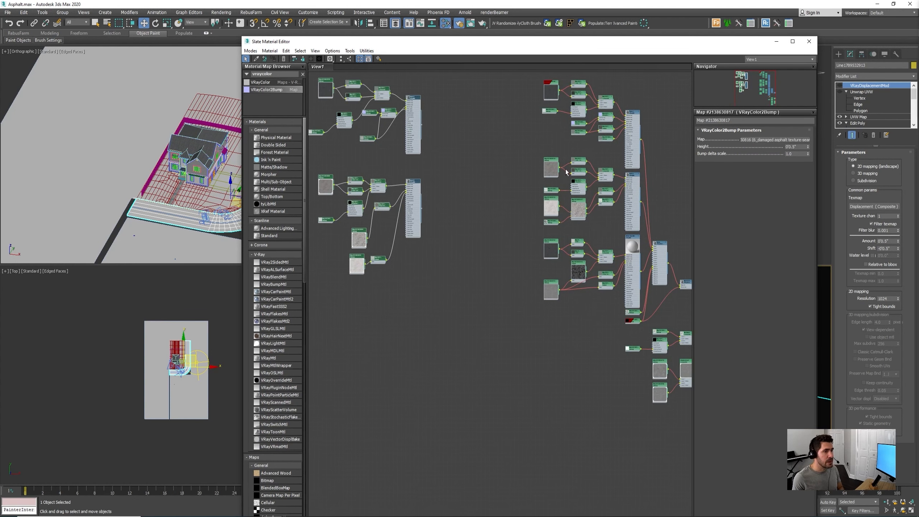
Add a VRayBlendMtl near Base B and open its parameters
scroll(660, 240, "up", 6)
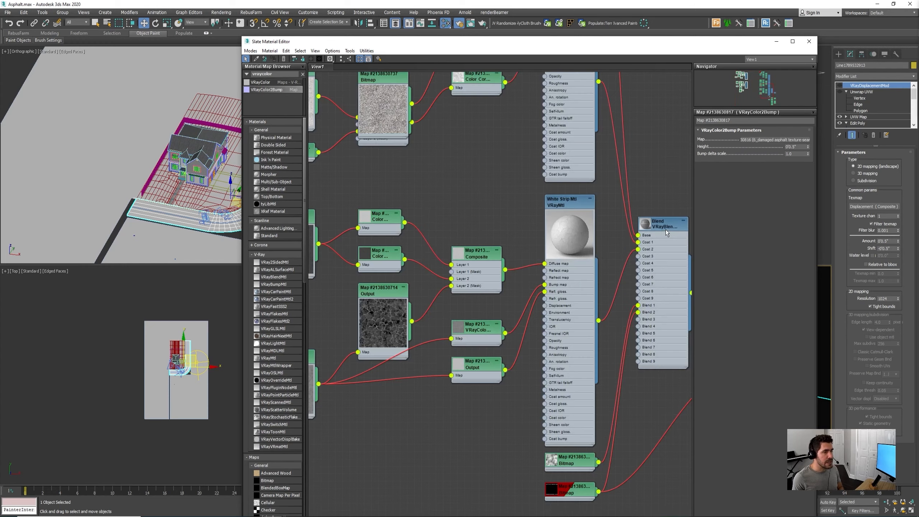
scroll(659, 225, "down", 8)
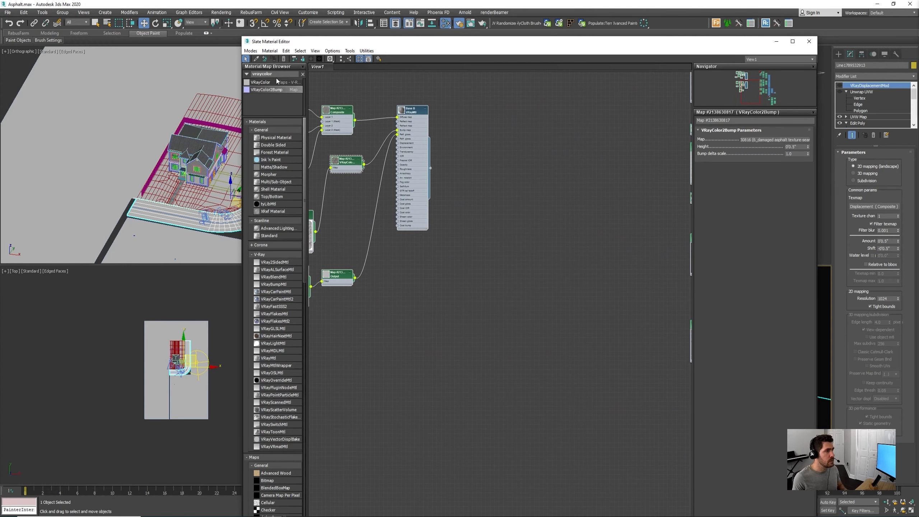
key("BackSpace")
key("BackSpace")
key("BackSpace")
key("BackSpace")
key("BackSpace")
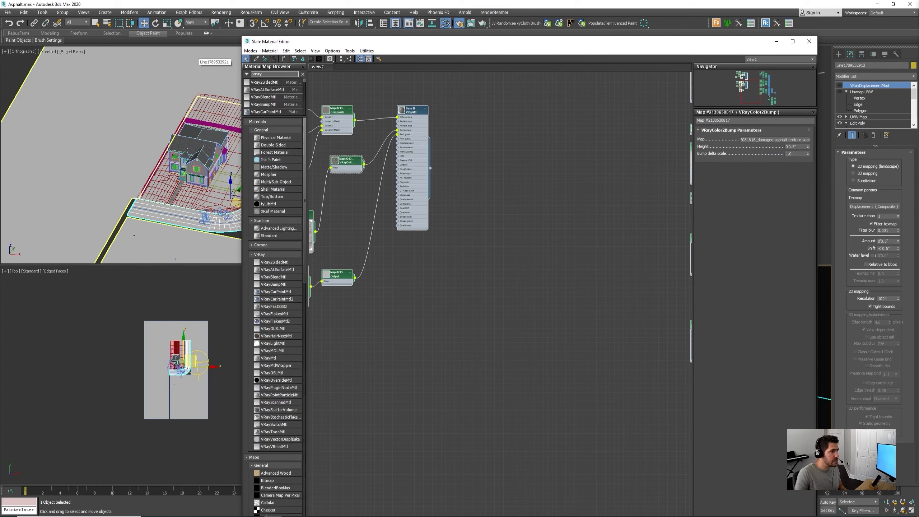
left_click_drag(284, 98, 497, 202)
middle_click_drag(456, 192, 456, 247)
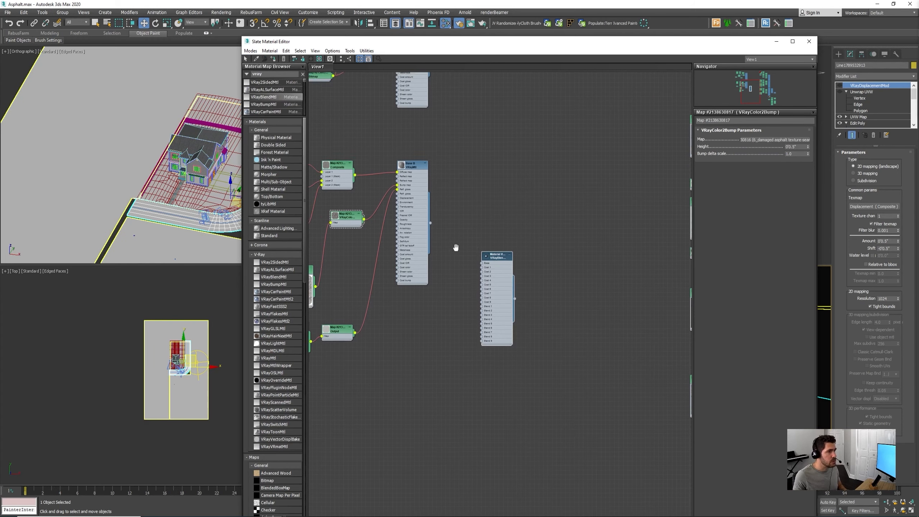
scroll(471, 260, "up", 6)
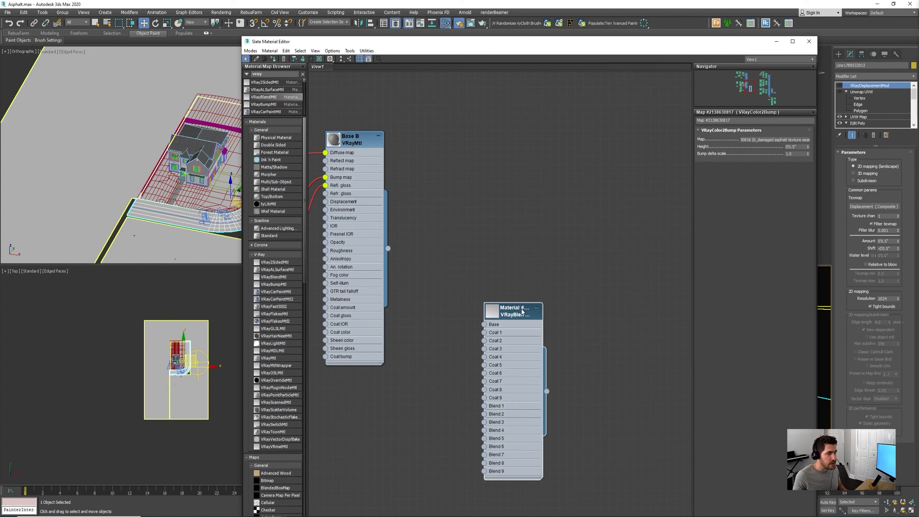
double_click(522, 311)
Position the blend material between the two layers, connecting Base A to its Base slot and Base B to Coat 1
scroll(495, 296, "down", 3)
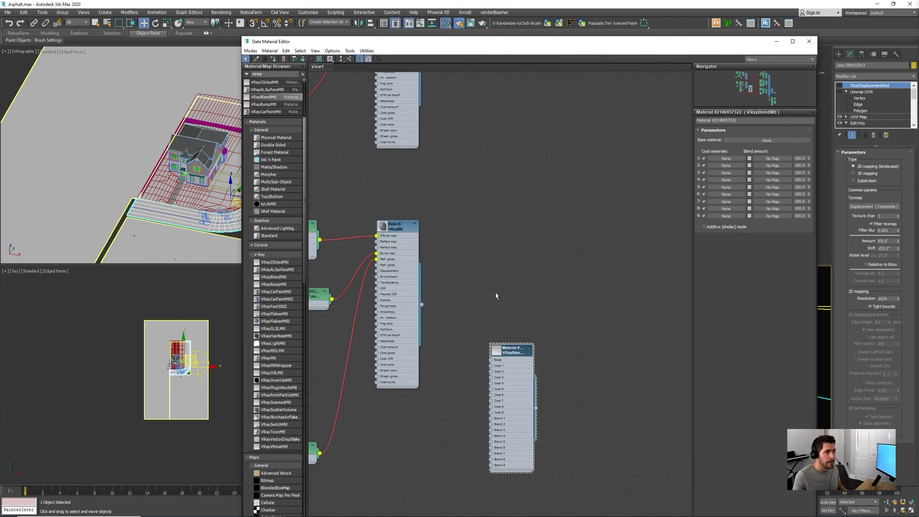
left_click_drag(500, 354, 497, 157)
middle_click_drag(460, 138, 448, 242)
scroll(448, 242, "down", 1)
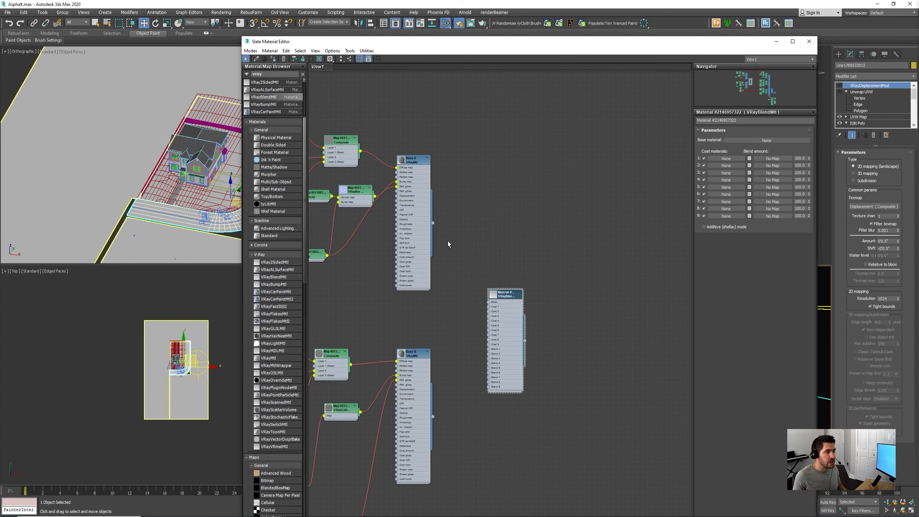
left_click_drag(480, 299, 488, 302)
scroll(446, 332, "up", 3)
left_click_drag(465, 374, 591, 176)
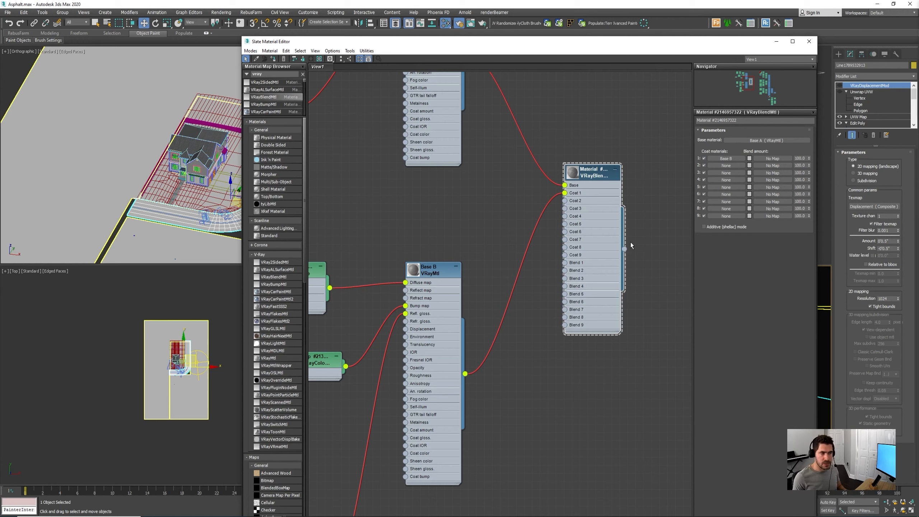
Examine the reference Blend material's inputs and select the mask bitmap connected to its Blend 1 slot
middle_click_drag(559, 248, 457, 184)
scroll(454, 181, "down", 4)
middle_click_drag(654, 243, 521, 242)
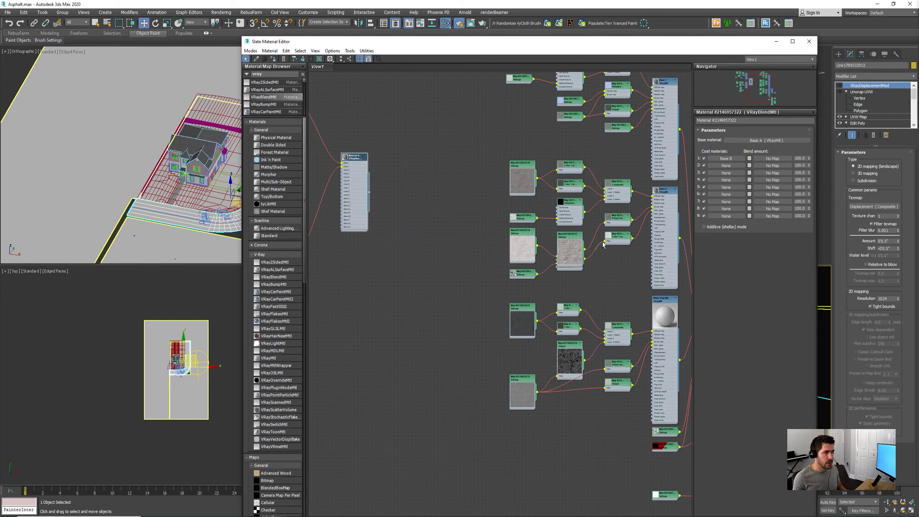
middle_click_drag(641, 281, 527, 263)
scroll(564, 415, "up", 4)
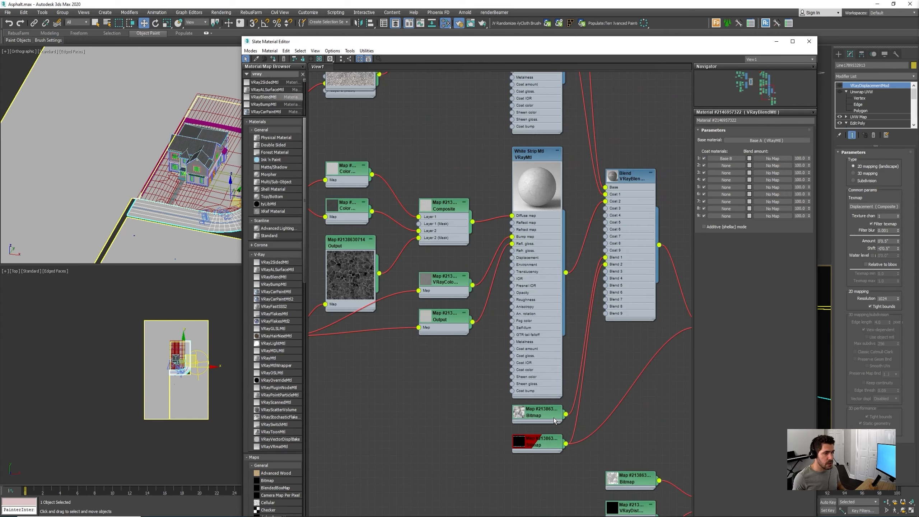
scroll(555, 418, "up", 2)
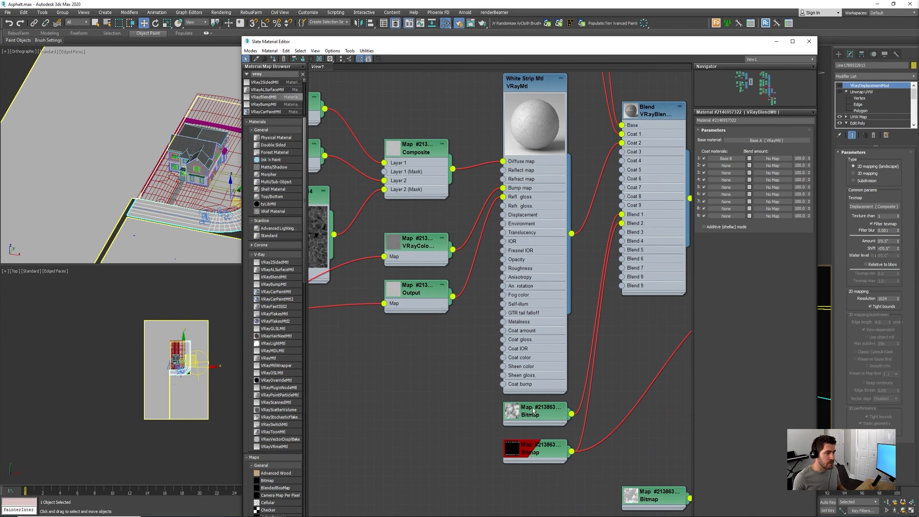
left_click(524, 414)
scroll(591, 395, "down", 2)
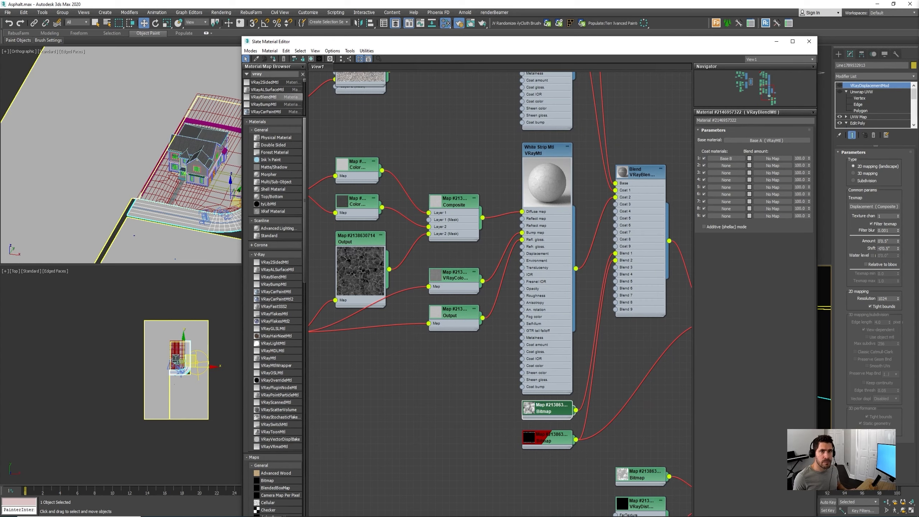
Switch to the browser with the 3DCollective shop page and dock it beside the material nodes
left_click_drag(918, 69, 532, 112)
left_click(467, 115)
key("super+Left")
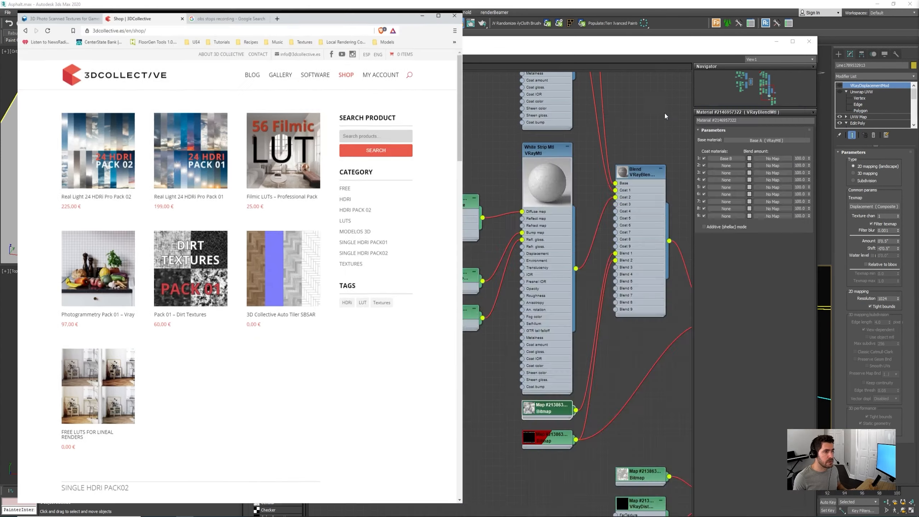
Return to the material editor and duplicate the reference mask bitmap into the new material's node tree
key("super+Up")
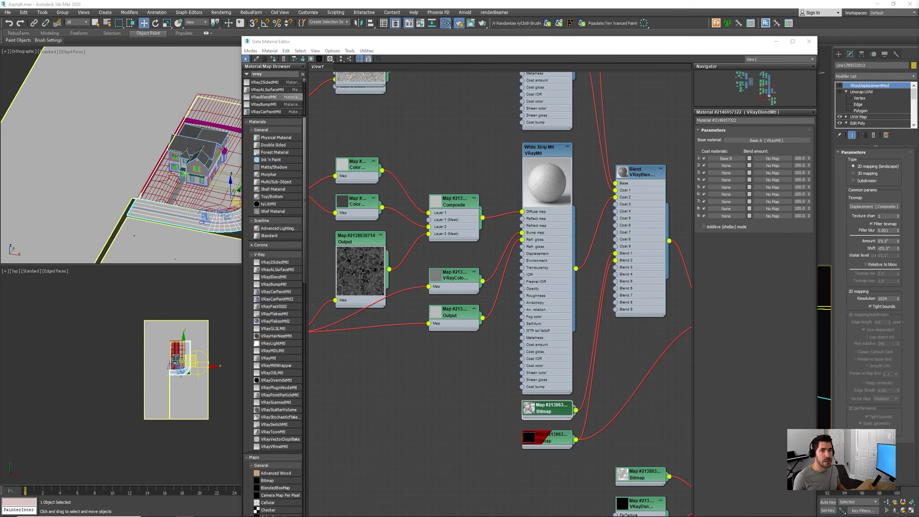
scroll(517, 300, "down", 4)
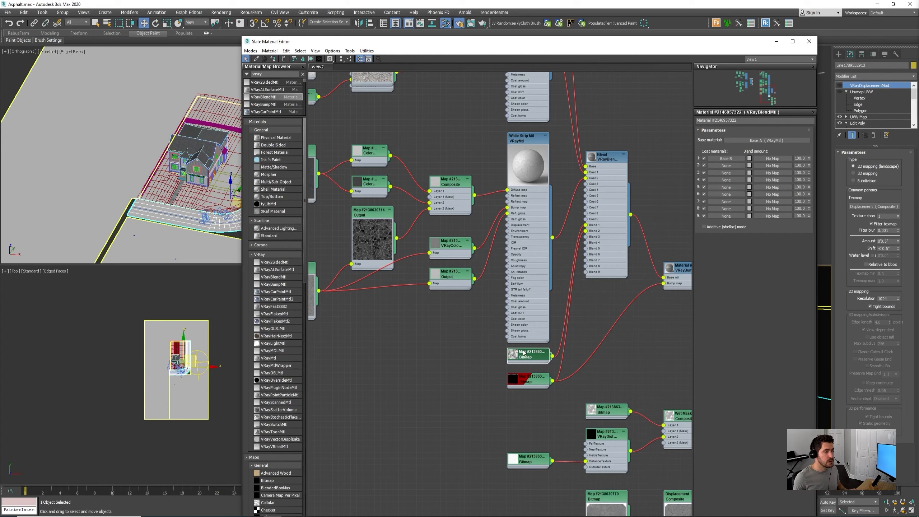
scroll(549, 362, "down", 2)
middle_click_drag(542, 364, 631, 370)
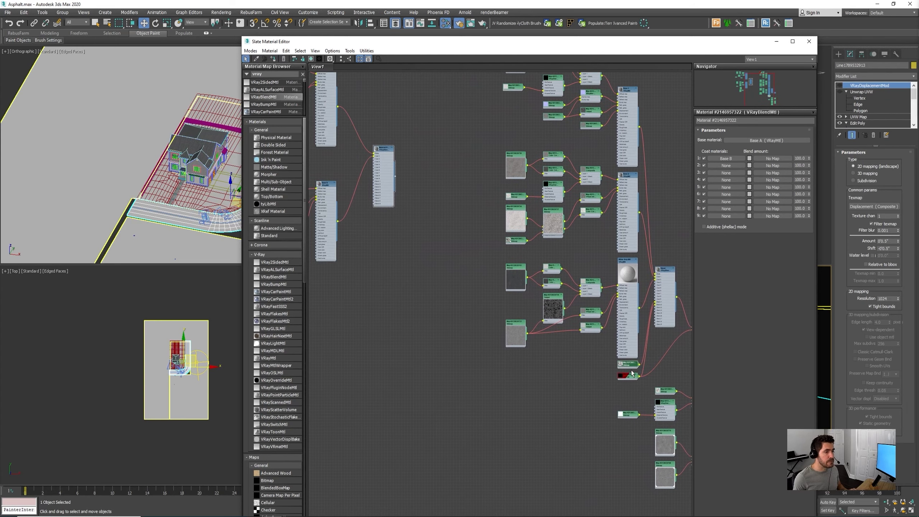
left_click_drag(507, 349, 275, 283, "shift")
middle_click_drag(357, 288, 531, 331)
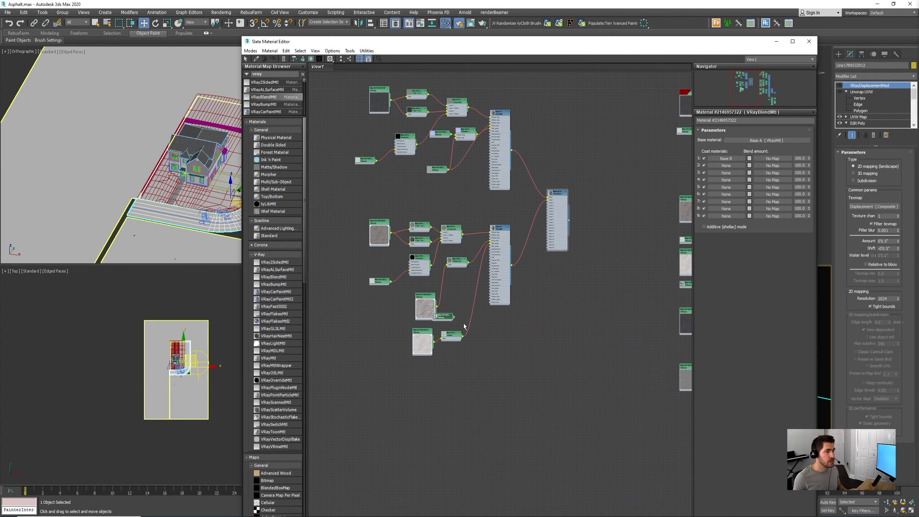
Place the copied mask bitmap below Base B and connect it to the new blend material's Blend 1 slot
scroll(448, 318, "up", 2)
left_click_drag(447, 315, 564, 312)
scroll(590, 293, "up", 3)
middle_click_drag(581, 298, 486, 386)
left_click_drag(477, 394, 517, 171)
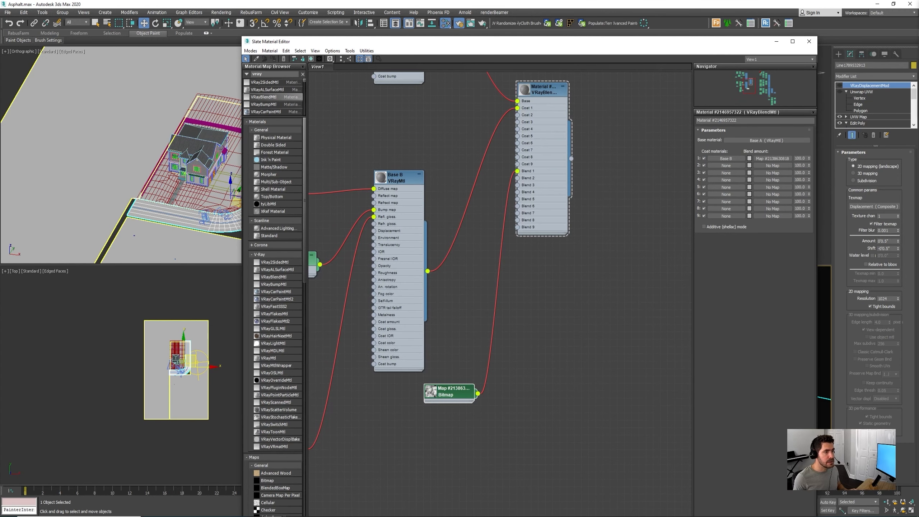
Examine the mask bitmap and how it and Base B feed the new blend material
scroll(430, 393, "up", 3)
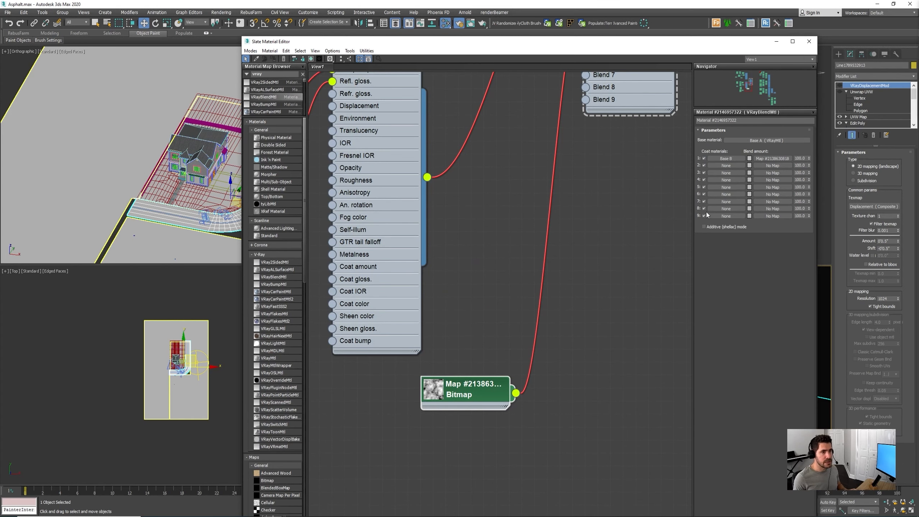
middle_click_drag(502, 283, 469, 342)
scroll(469, 320, "down", 2)
middle_click_drag(524, 175, 506, 275)
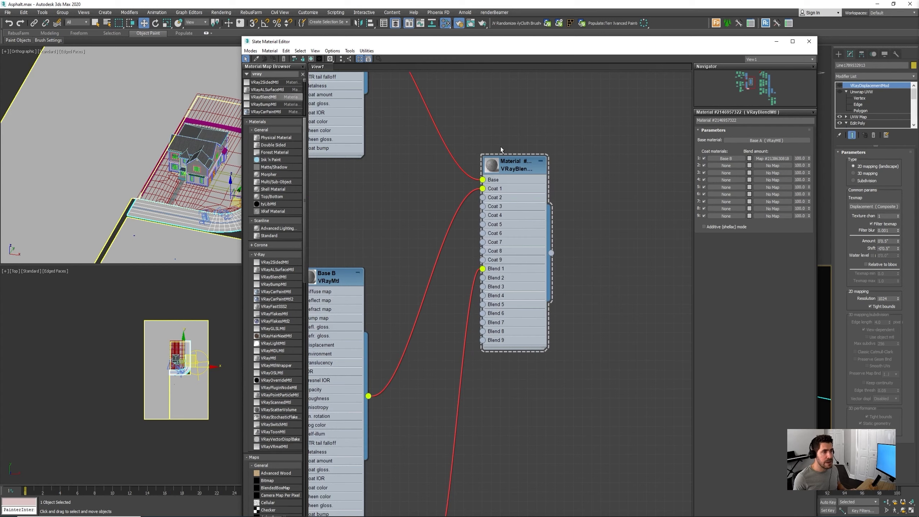
scroll(480, 174, "down", 3)
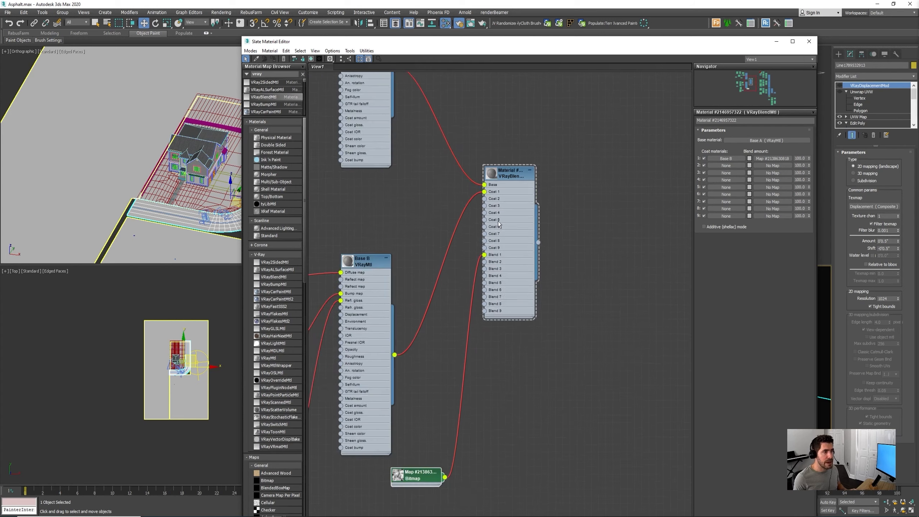
middle_click_drag(429, 176, 495, 319)
scroll(463, 210, "down", 2)
middle_click_drag(484, 514, 471, 359)
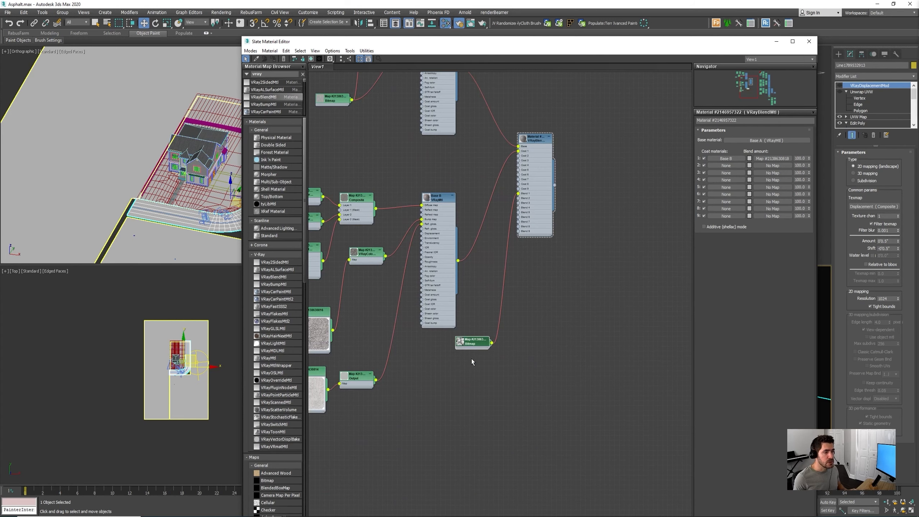
scroll(468, 351, "up", 6)
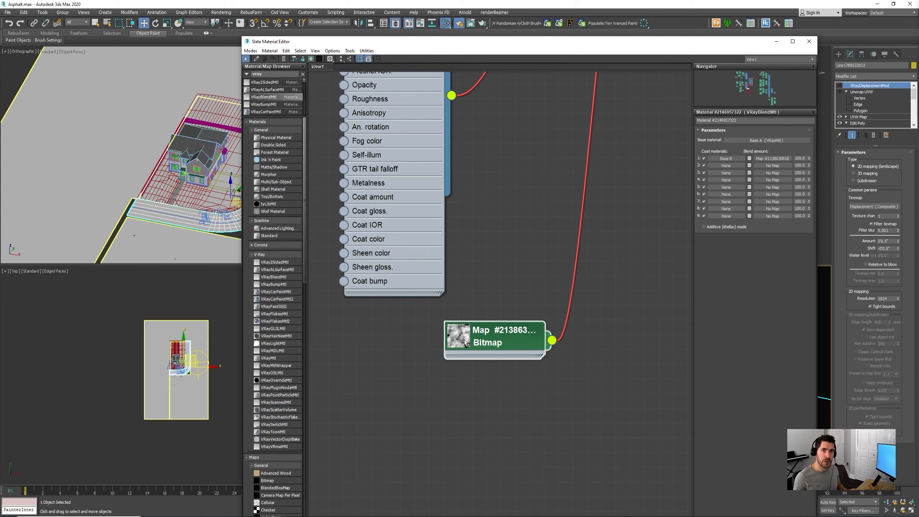
scroll(427, 339, "down", 4)
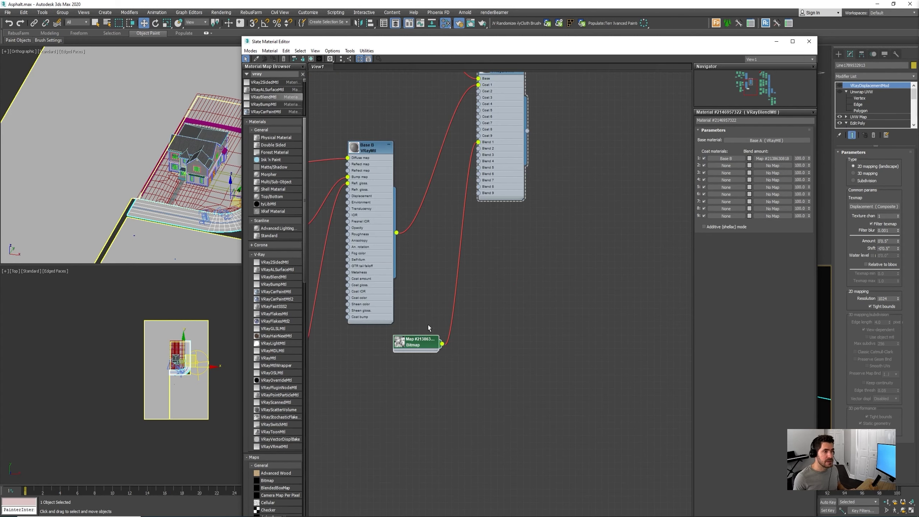
scroll(427, 325, "down", 2)
scroll(454, 303, "up", 2)
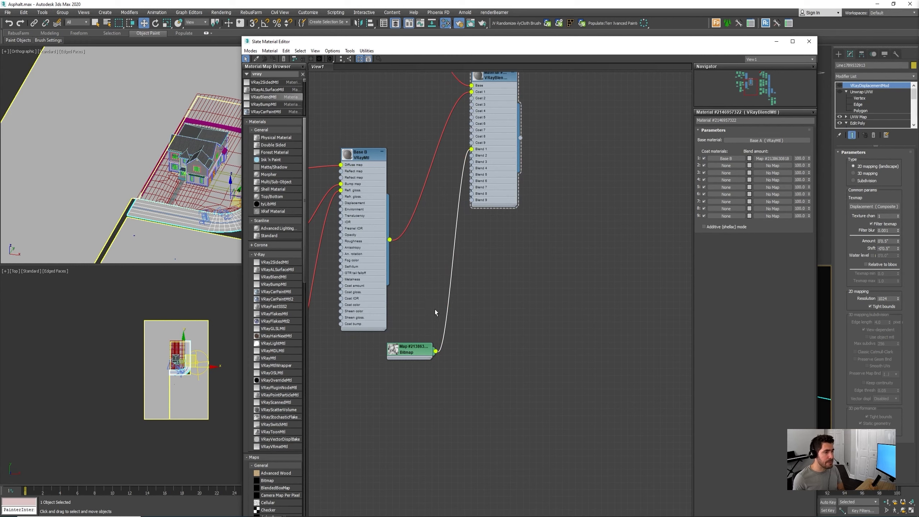
Disconnect the mask from Blend 1 and preview it on the road through the Diffuse map of a new VRayMtl
left_click_drag(585, 39, 445, 34)
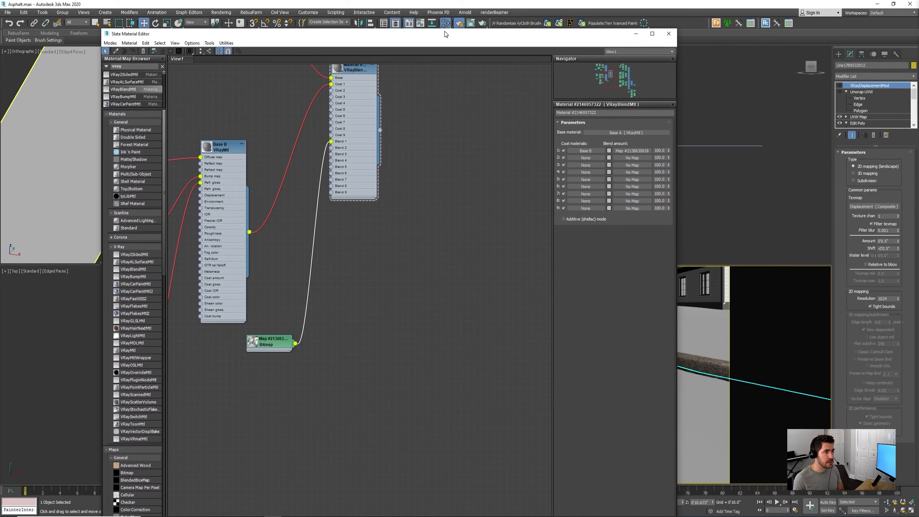
left_click_drag(299, 285, 298, 286)
key("Delete")
left_click_drag(135, 350, 363, 349)
scroll(307, 354, "up", 3)
left_click_drag(294, 337, 358, 360)
scroll(441, 316, "down", 2)
left_click_drag(384, 328, 701, 406)
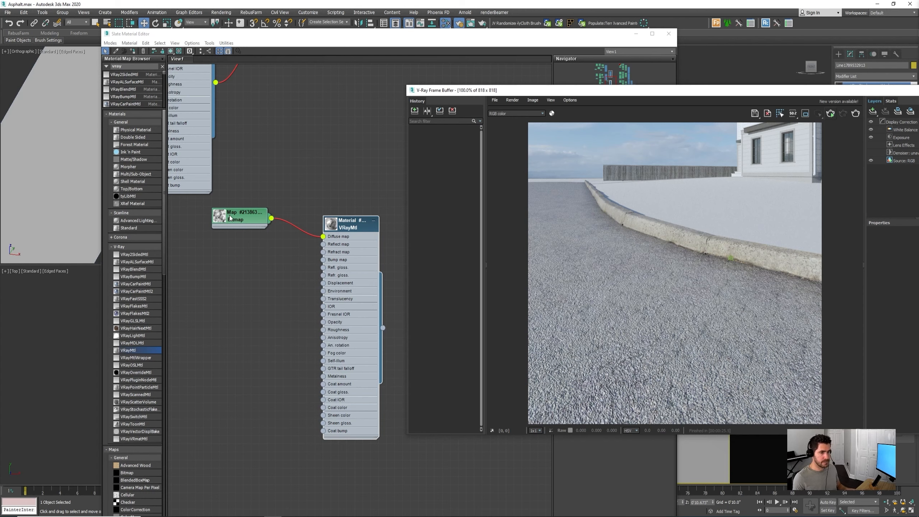
Render the scene to check the mask pattern on the road, stop the render and put the frame buffer away
key("shift+q")
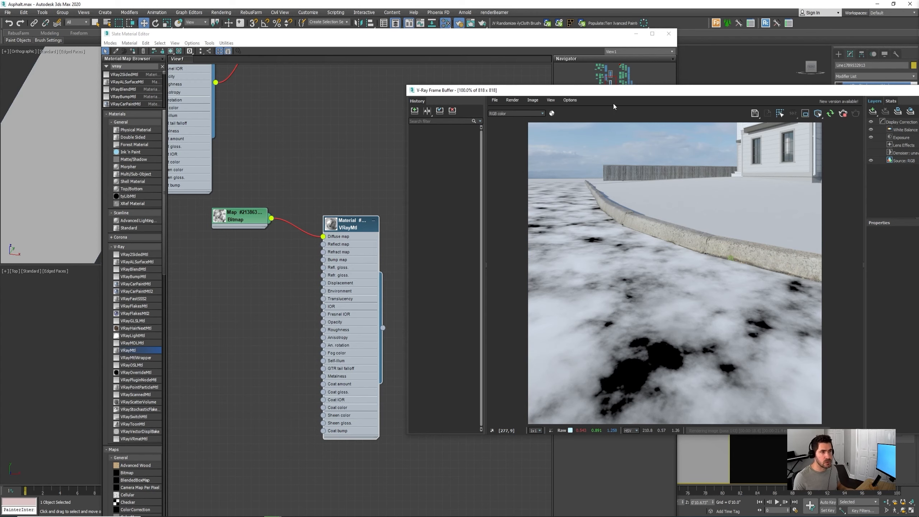
left_click(843, 116)
left_click(918, 90)
Delete the temporary VRayMtl and reconnect the mask bitmap to the blend material's Blend 1 slot
middle_click_drag(431, 235, 601, 273)
left_click_drag(530, 226, 461, 321)
key("Delete")
middle_click_drag(469, 283, 413, 400)
scroll(413, 400, "down", 1)
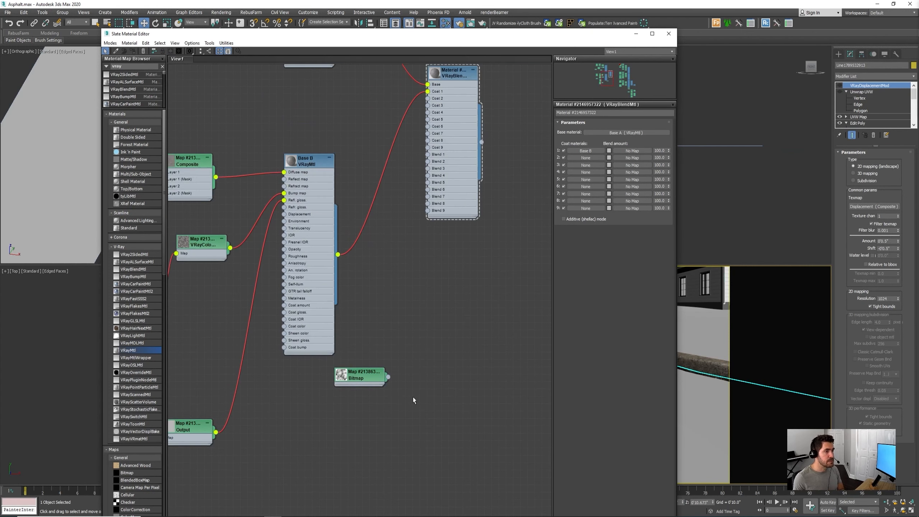
left_click_drag(389, 377, 428, 156)
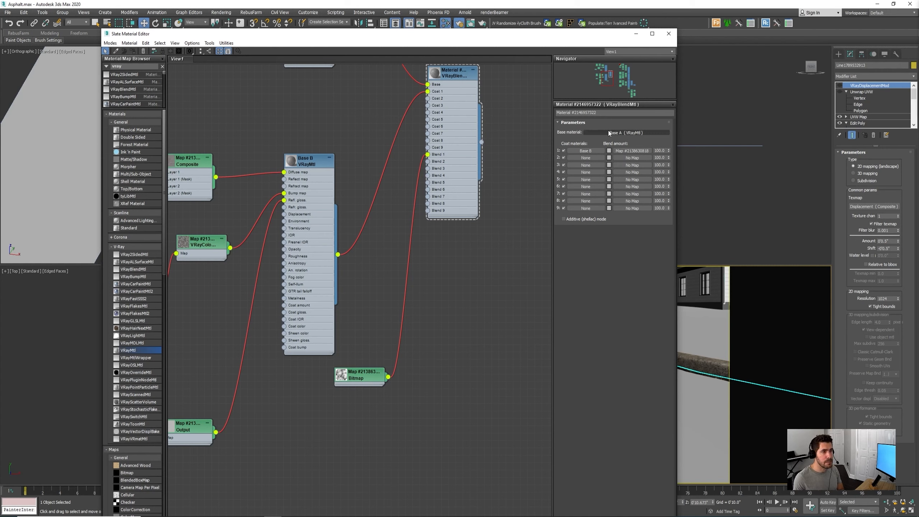
Render the road with the blended asphalt material and view it in a maximized frame buffer
left_click_drag(458, 33, 296, 31)
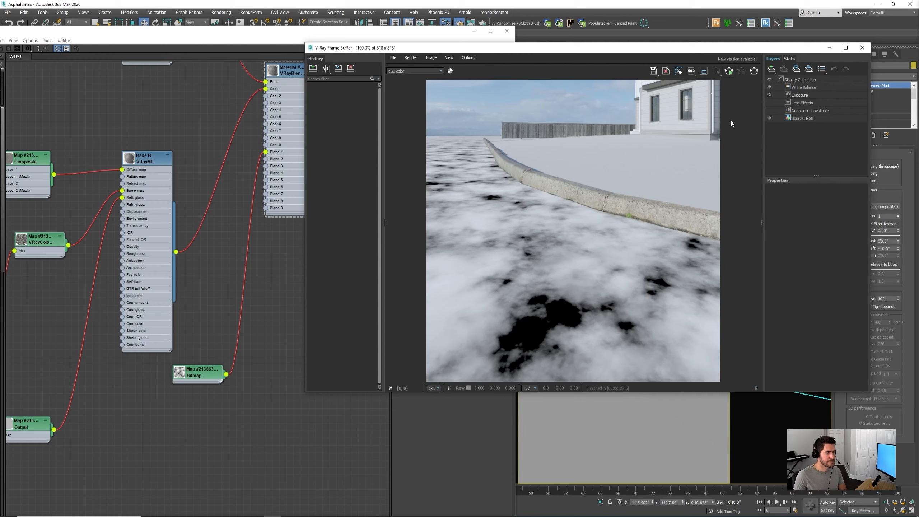
key("shift+q")
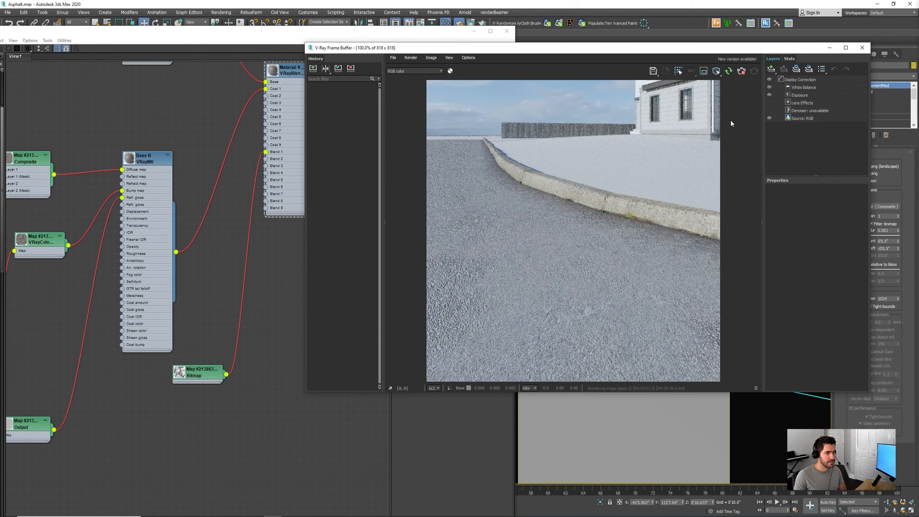
left_click(845, 48)
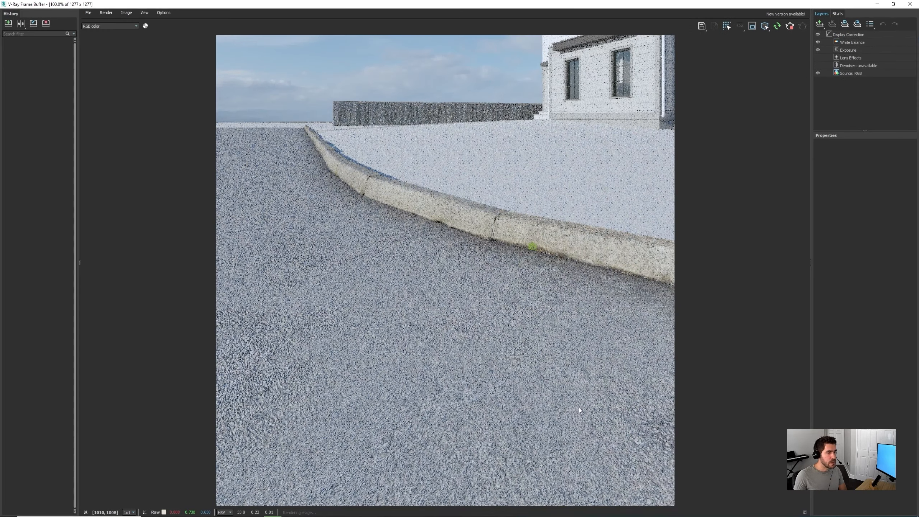
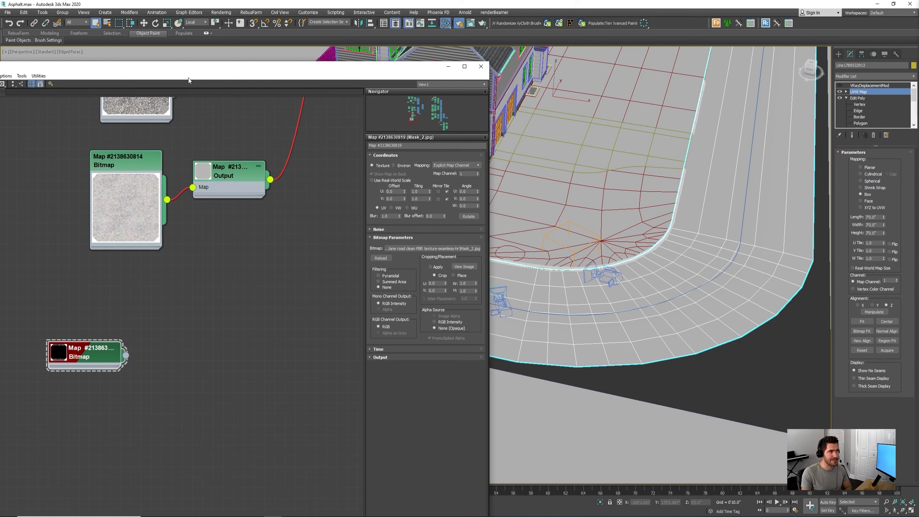
Uncover the road in the perspective viewport and select VRayDisplacementMod in its modifier stack
left_click_drag(382, 67, 146, 81)
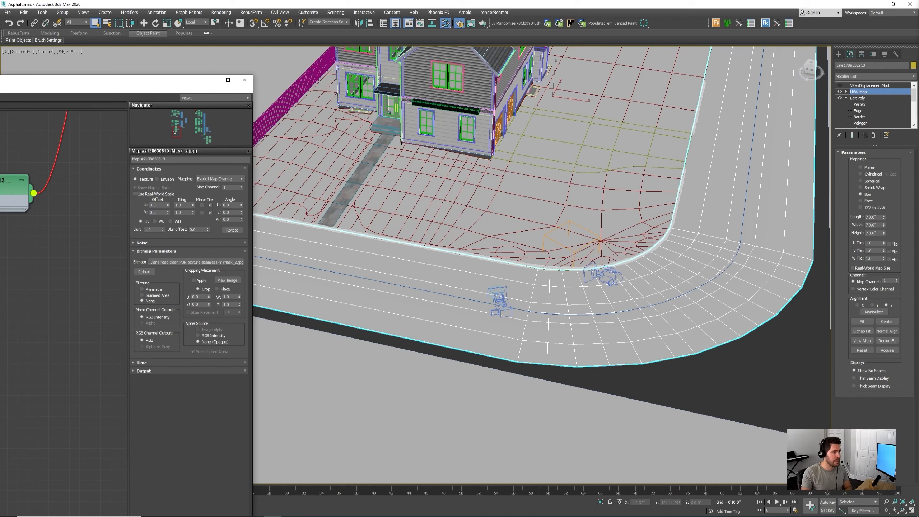
scroll(742, 226, "up", 3)
scroll(757, 220, "down", 6)
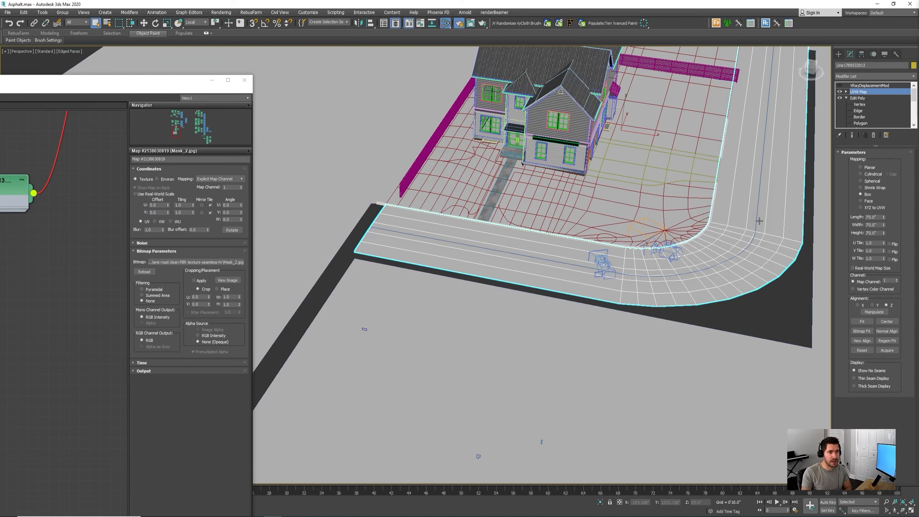
left_click(869, 86)
scroll(755, 231, "up", 7)
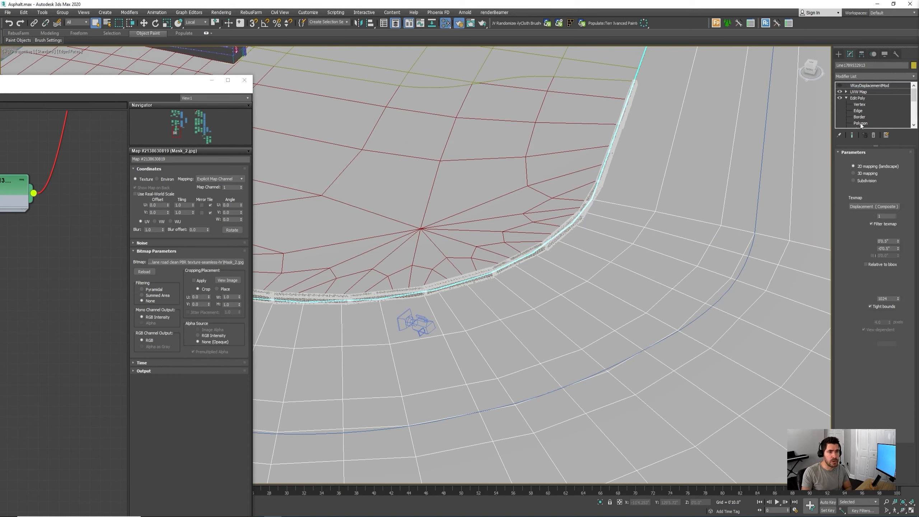
scroll(778, 177, "down", 5)
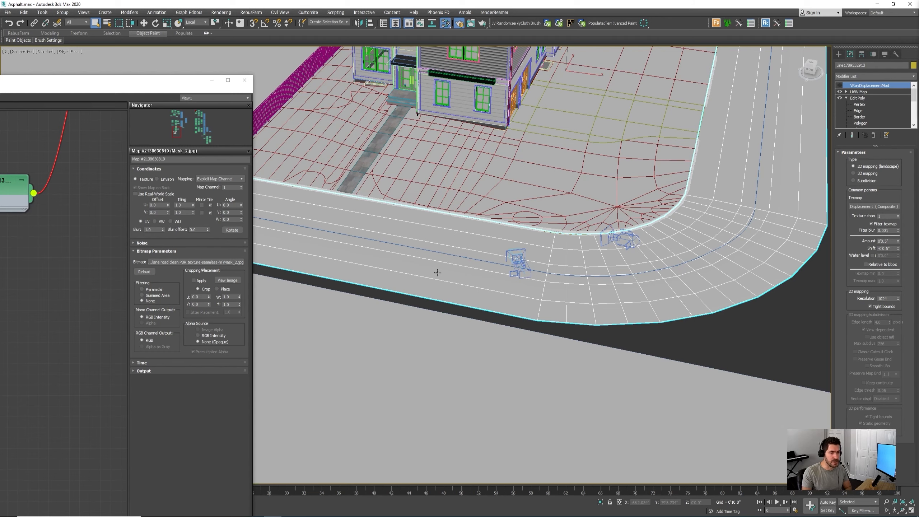
Feed the Mask_2.jpg bitmap into the Diffuse map of a new VRayMtl and assign that material to the road
left_click_drag(173, 80, 653, 41)
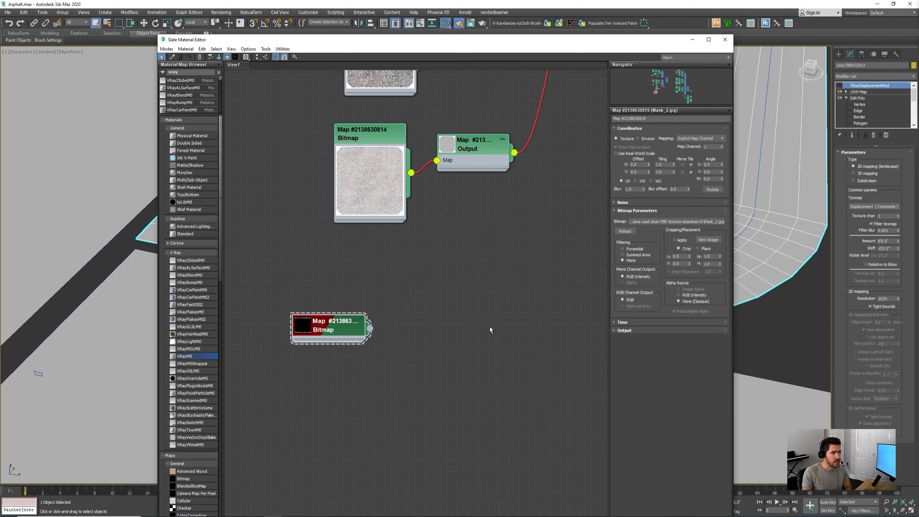
left_click_drag(438, 349, 429, 316)
left_click_drag(369, 329, 427, 340)
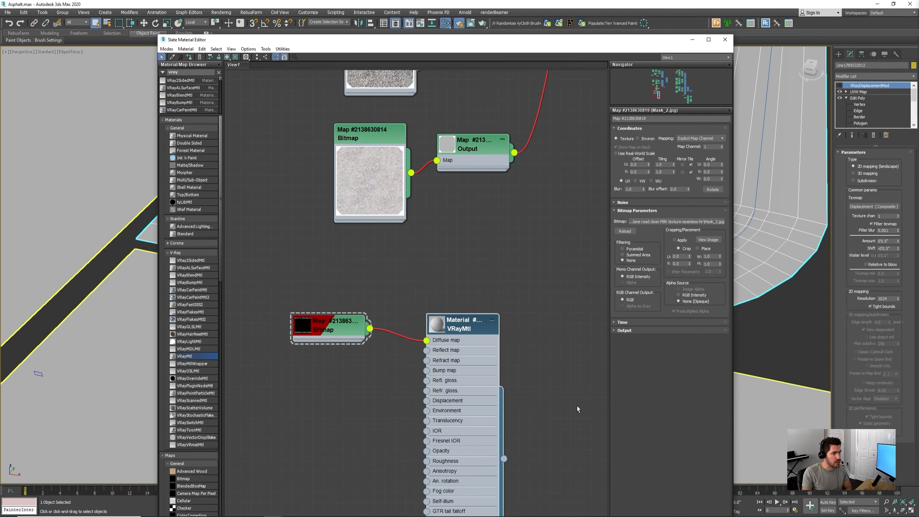
middle_click_drag(577, 406, 546, 352)
left_click_drag(472, 405, 806, 214)
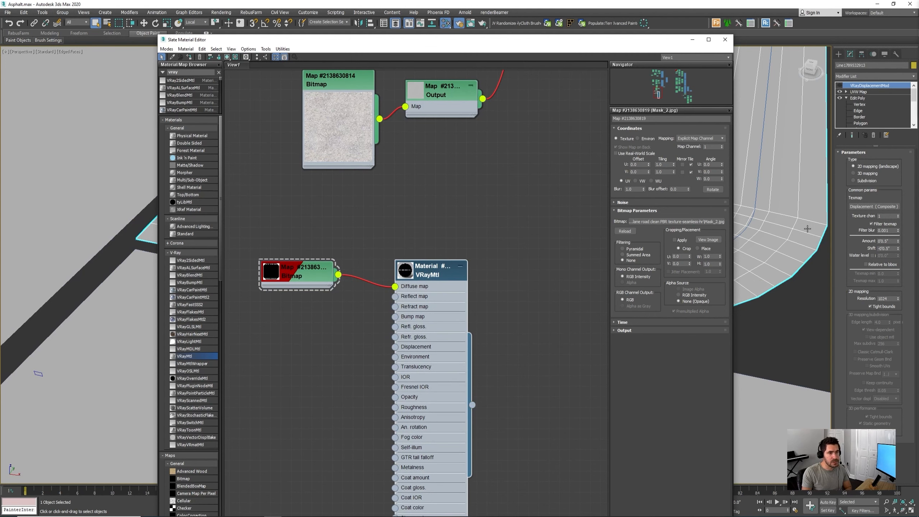
Show the Mask_2.jpg bitmap shaded in the viewport and uncover the road to inspect its line pattern
right_click(285, 273)
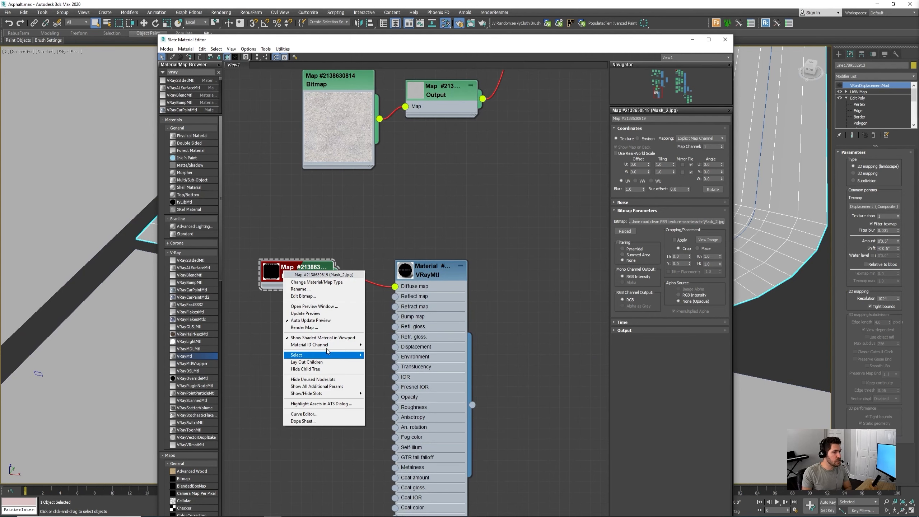
left_click(331, 338)
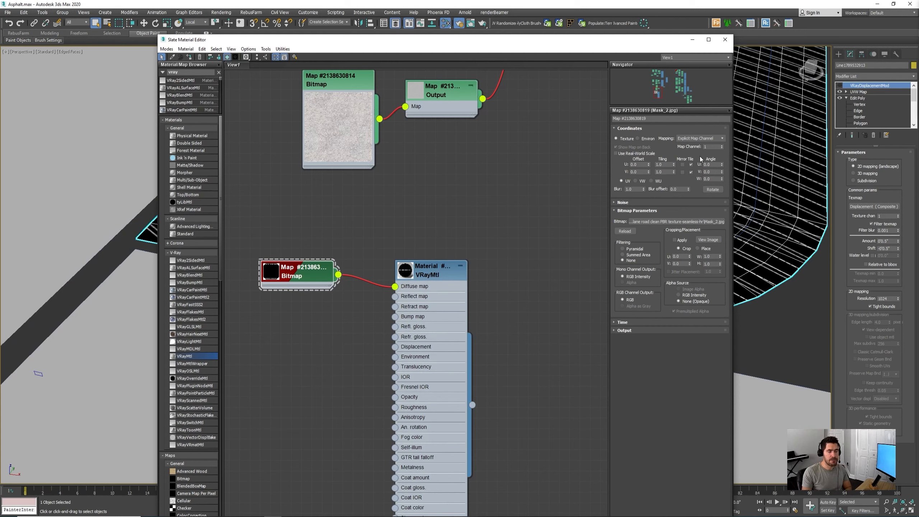
left_click_drag(630, 40, 274, 60)
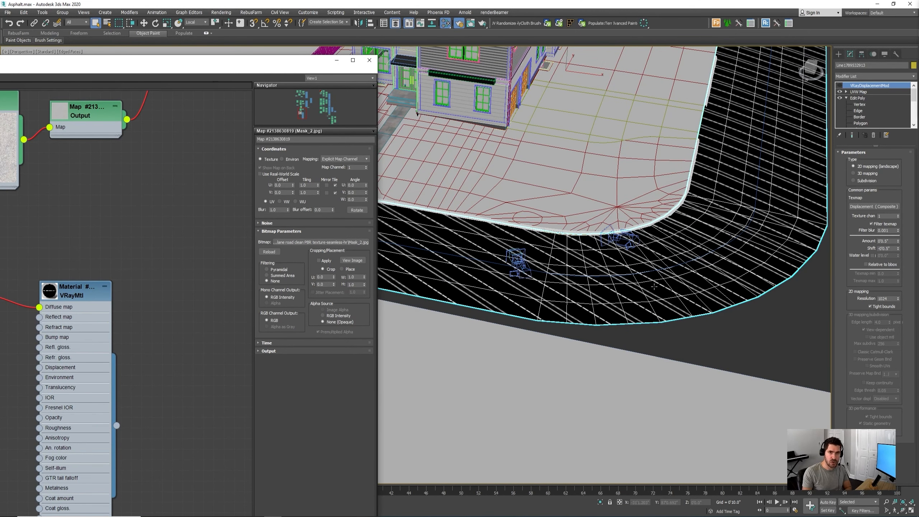
Set the Mask_2.jpg bitmap's map channel to 2
left_click_drag(918, 184, 918, 142)
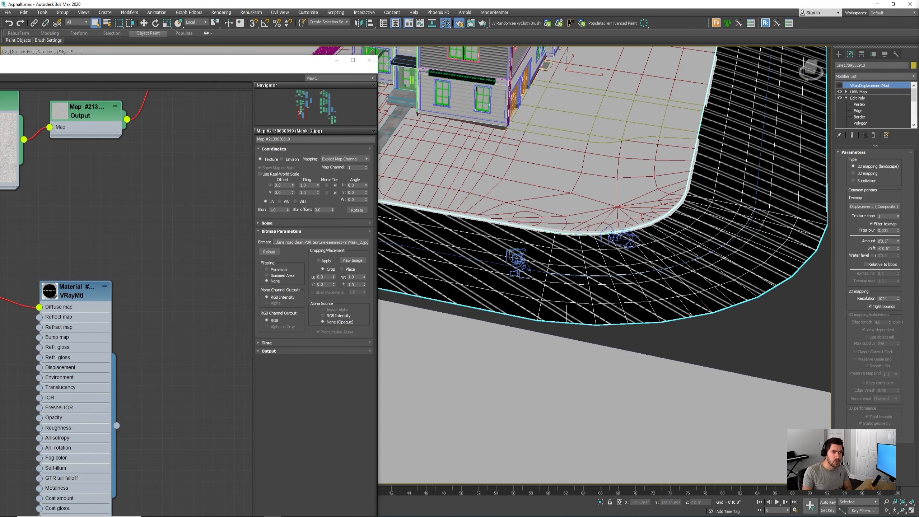
left_click_drag(179, 62, 411, 70)
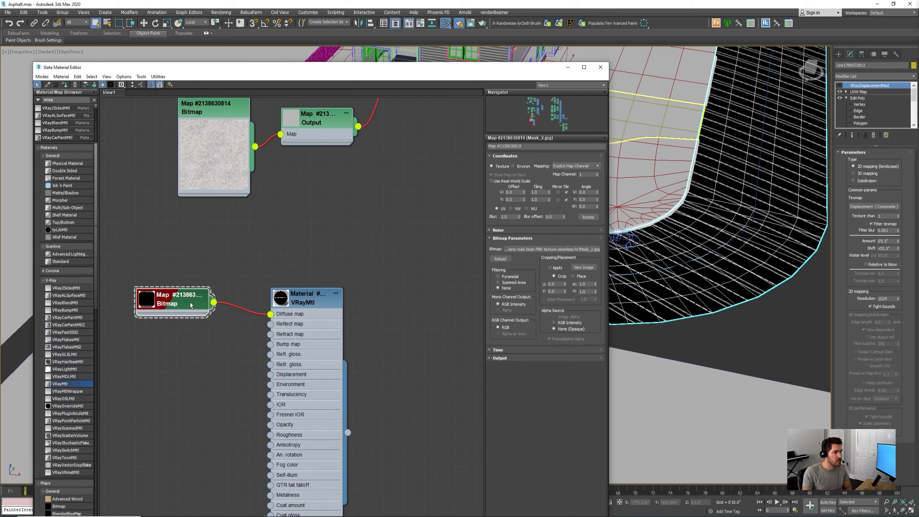
left_click(598, 173)
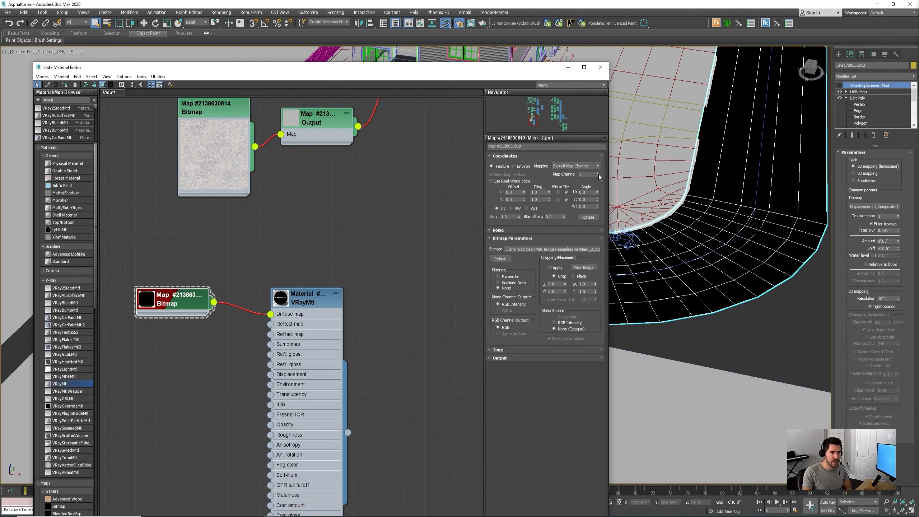
Add an Unwrap UVW modifier to the road directly above its UVW Map modifier
left_click(897, 92)
left_click(907, 77)
left_click_drag(912, 121, 911, 347)
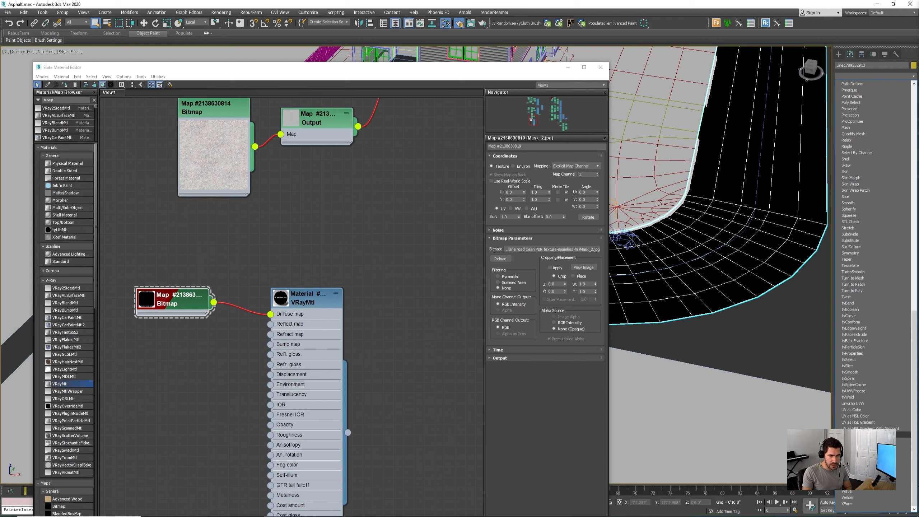
left_click(868, 403)
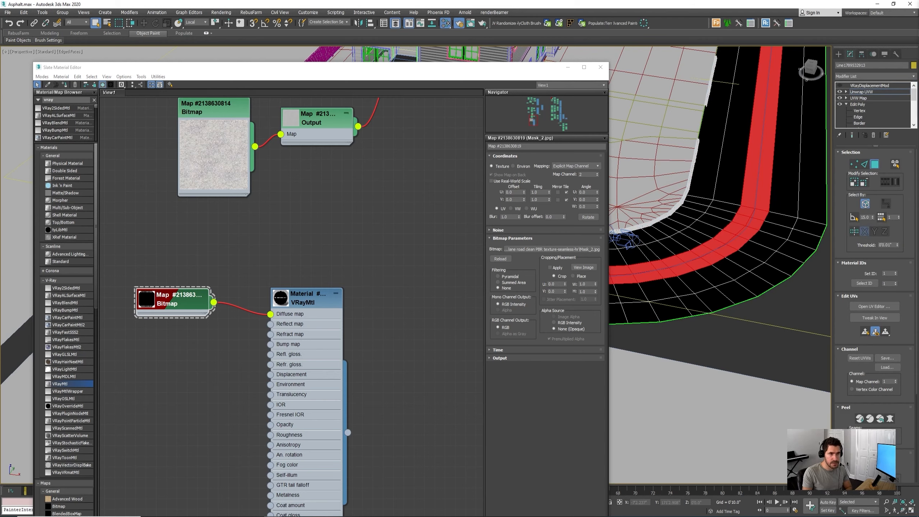
Select all the road's polygons and set the Unwrap UVW map channel to 2, moving the current UVs to it
middle_click_drag(790, 389, 757, 349)
key("ctrl+a")
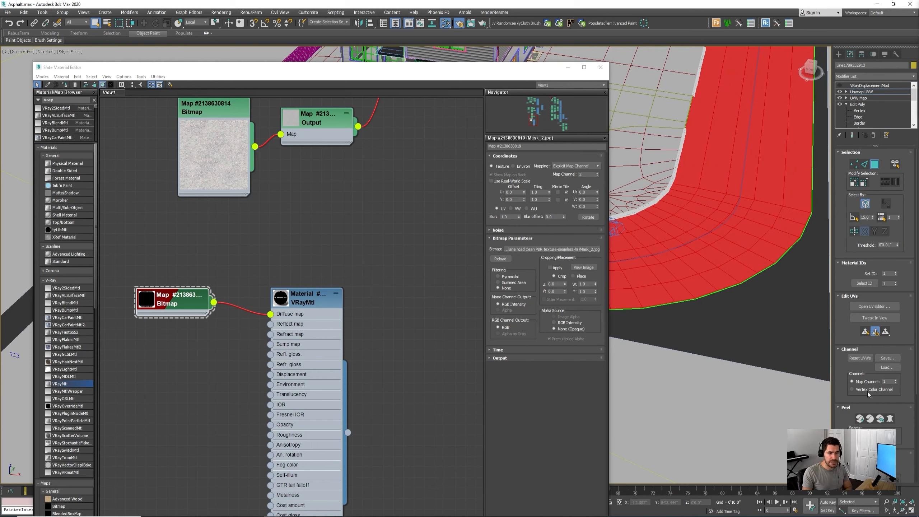
left_click(896, 380)
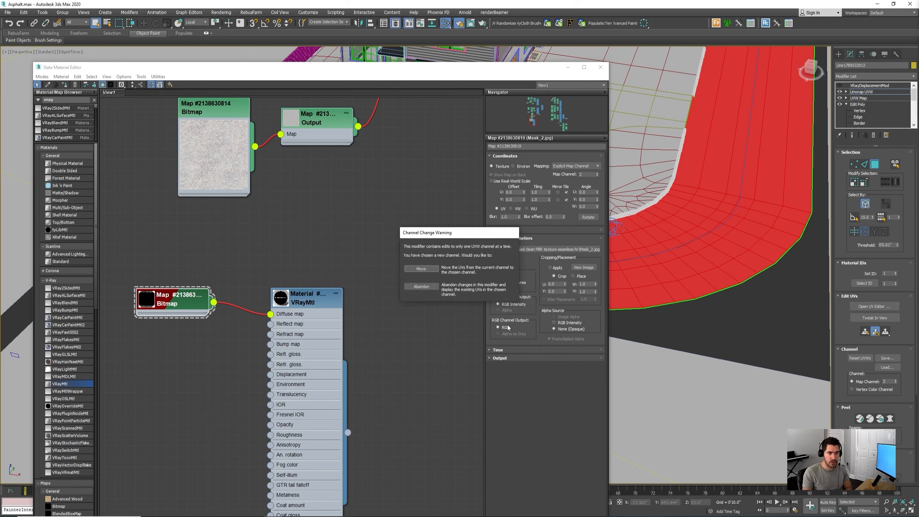
left_click(421, 269)
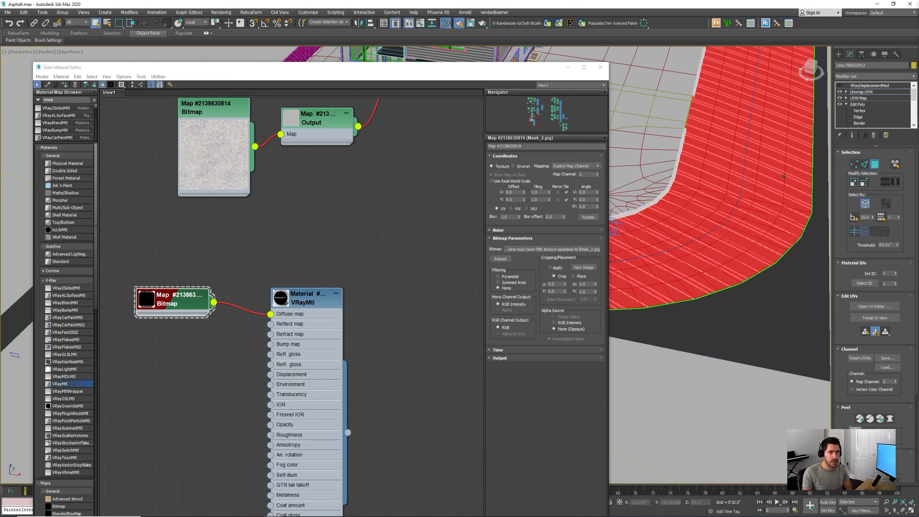
Open the road's UVs in the UV editor and display the Mask_2.jpg map as their background
left_click_drag(463, 72, 34, 92)
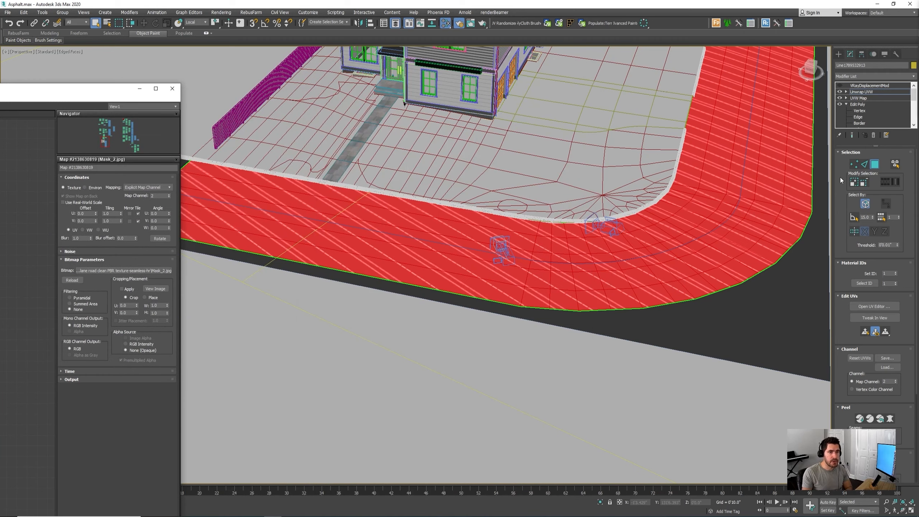
left_click(875, 306)
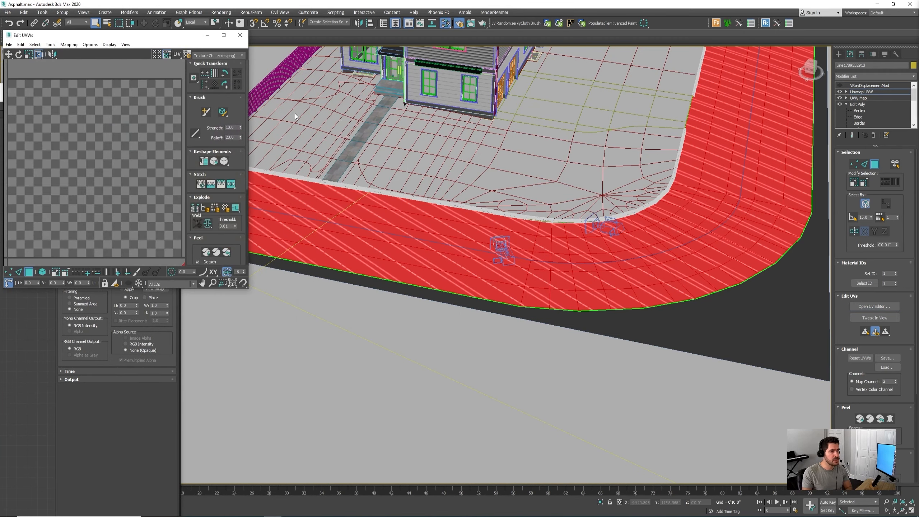
left_click_drag(170, 35, 494, 85)
double_click(494, 85)
scroll(422, 167, "down", 5)
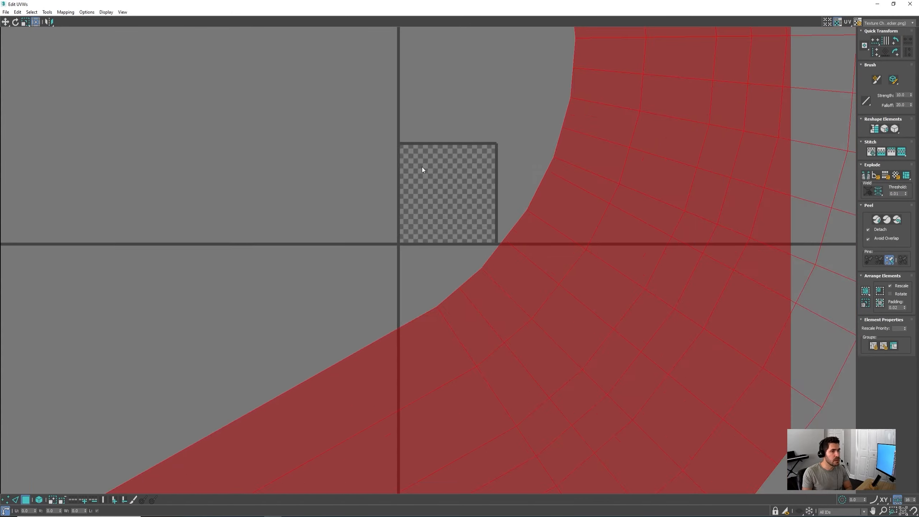
scroll(422, 163, "down", 5)
scroll(607, 139, "up", 2)
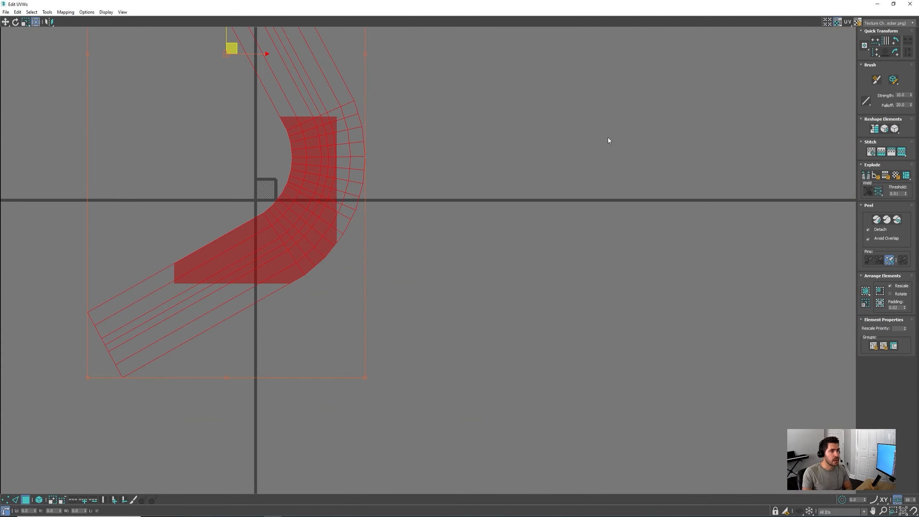
left_click(900, 23)
left_click(895, 43)
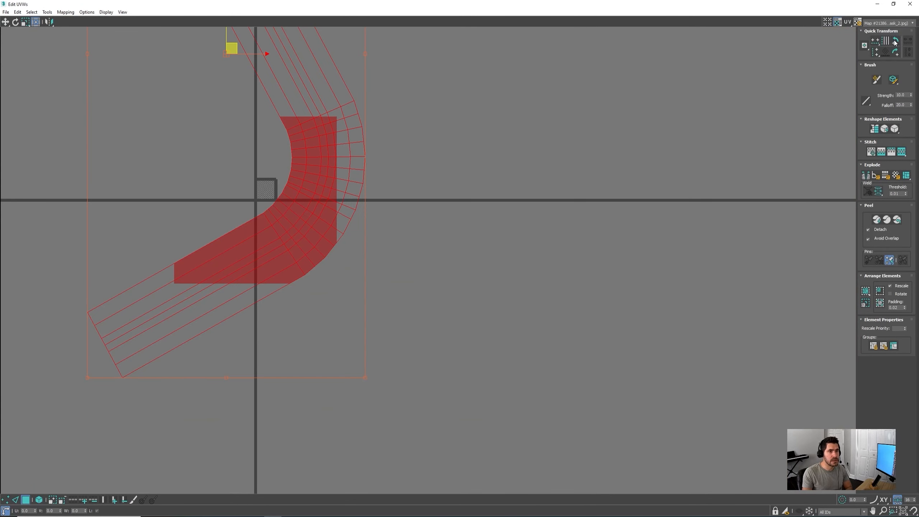
scroll(257, 188, "up", 8)
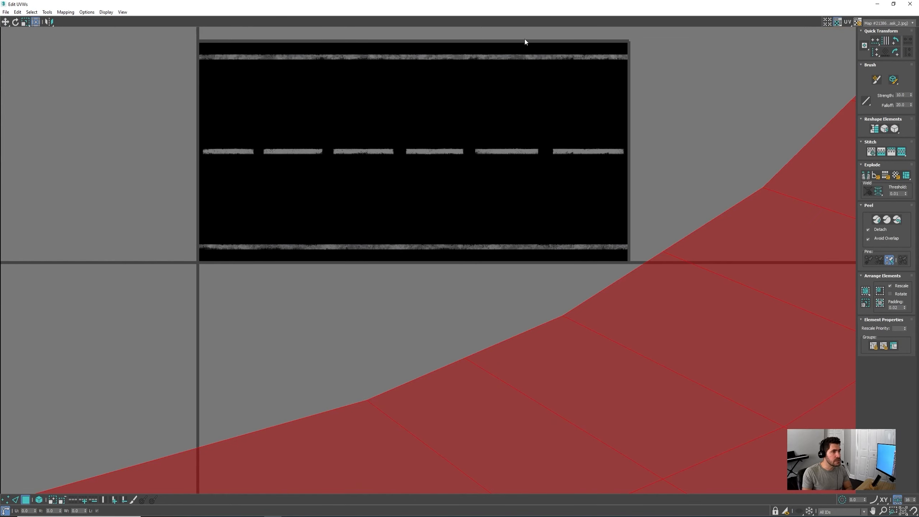
double_click(537, 5)
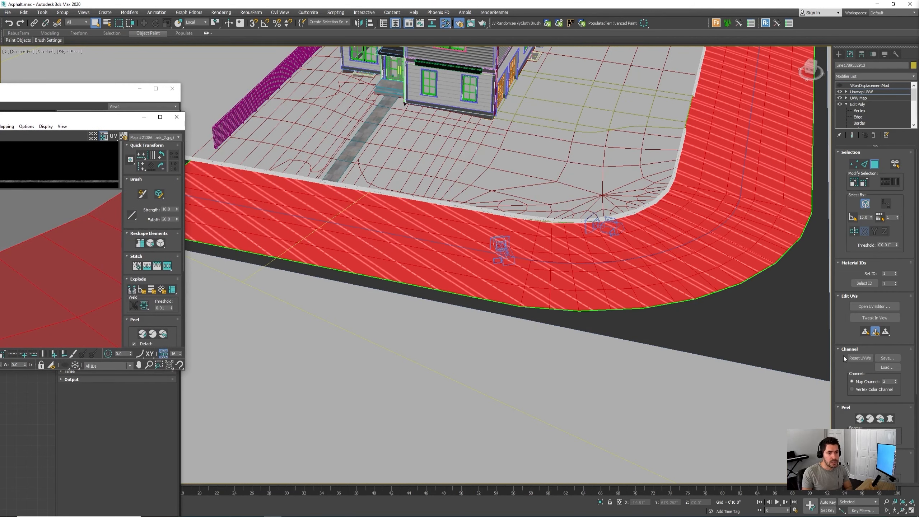
Start Spline Mapping on the selected road polygons and activate picking of the guide spline
scroll(843, 355, "down", 3)
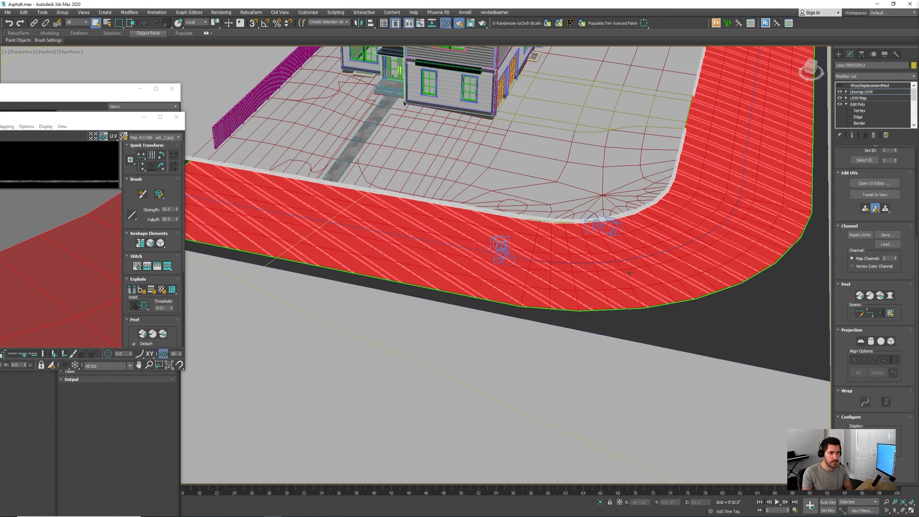
left_click(865, 402)
left_click(472, 227)
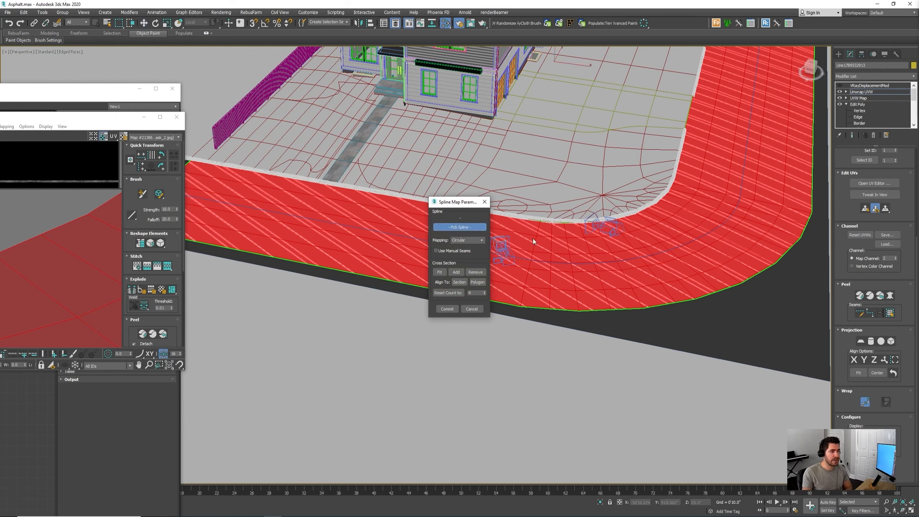
Apply spline mapping to the road polygons along its centre spline, using Planar mapping, and commit it
left_click(664, 251)
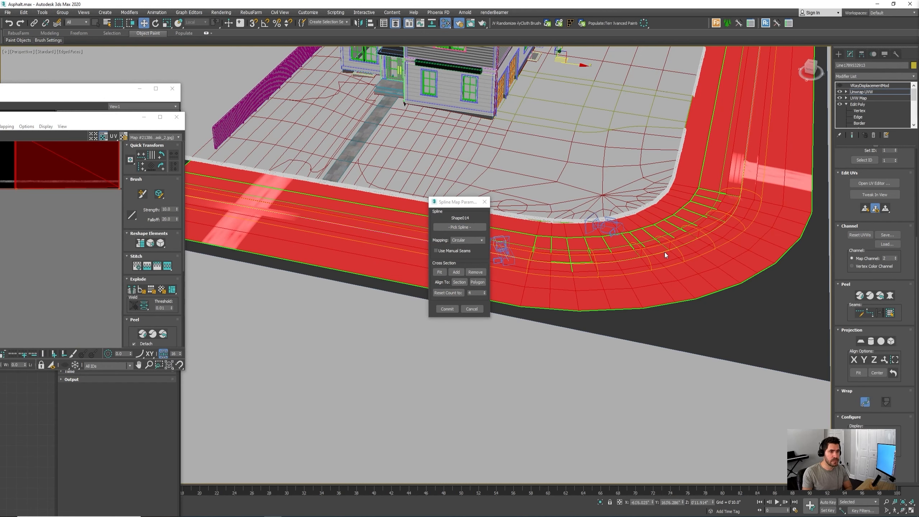
left_click(466, 241)
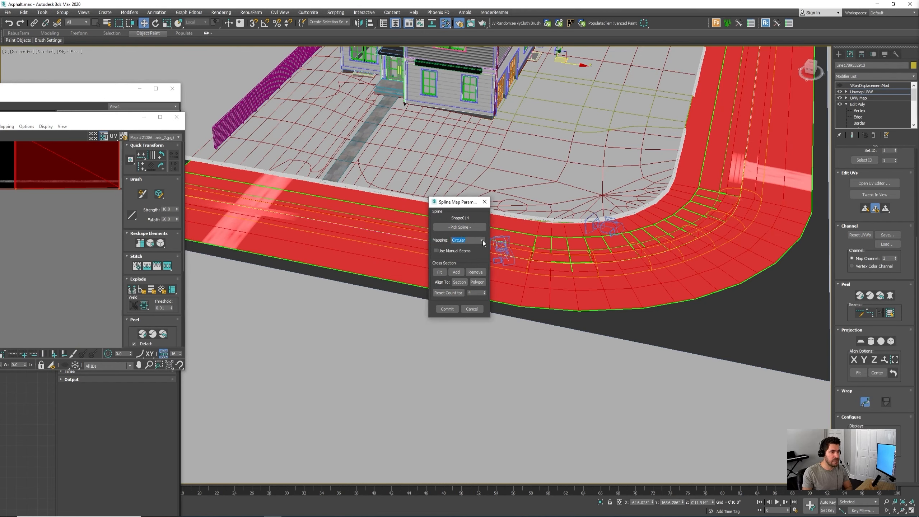
left_click(474, 252)
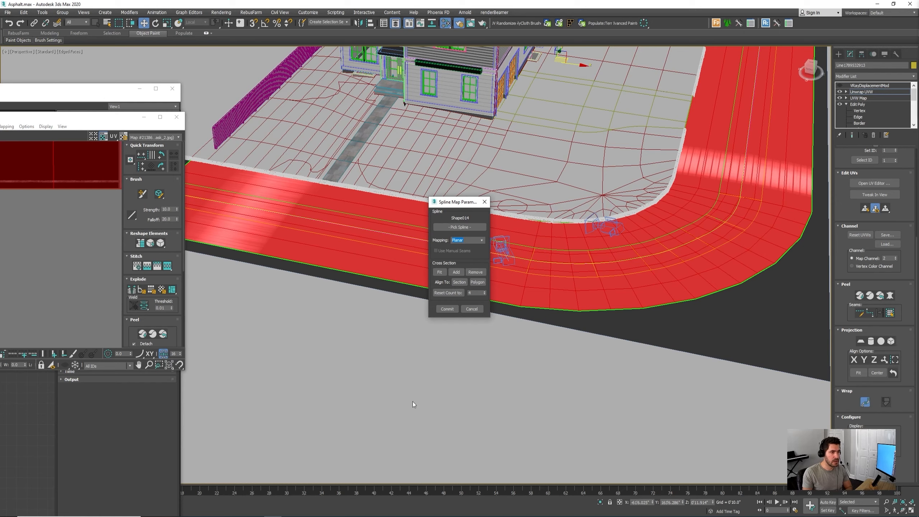
left_click(447, 308)
mouse_move(445, 321)
middle_mouse_down("alt")
mouse_move(440, 310)
mouse_move(444, 331)
middle_mouse_up("alt")
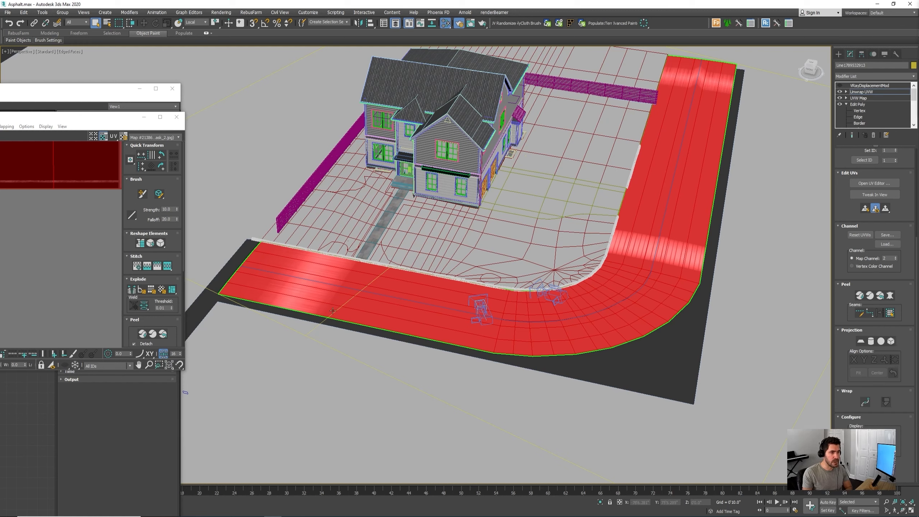
Rotate the road's UV shell 90 degrees in the UV editor
left_click_drag(80, 119, 487, 128)
double_click(486, 129)
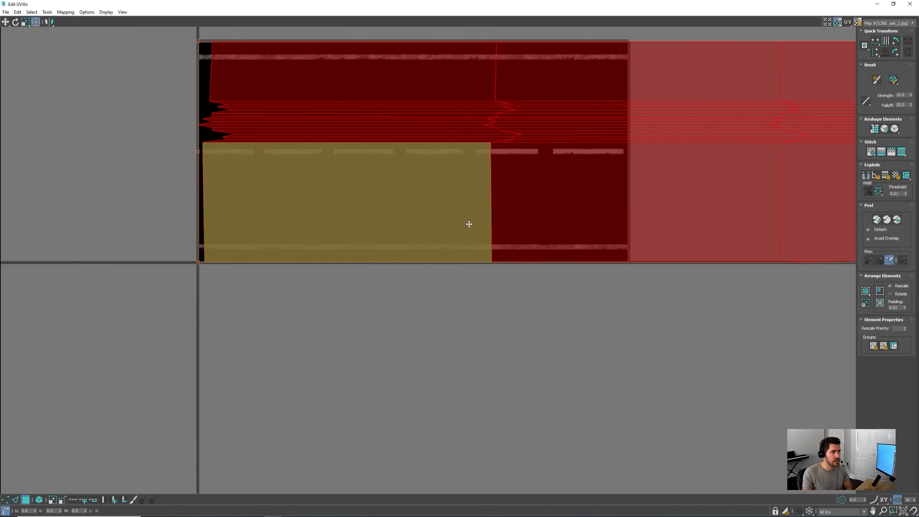
scroll(402, 259, "down", 6)
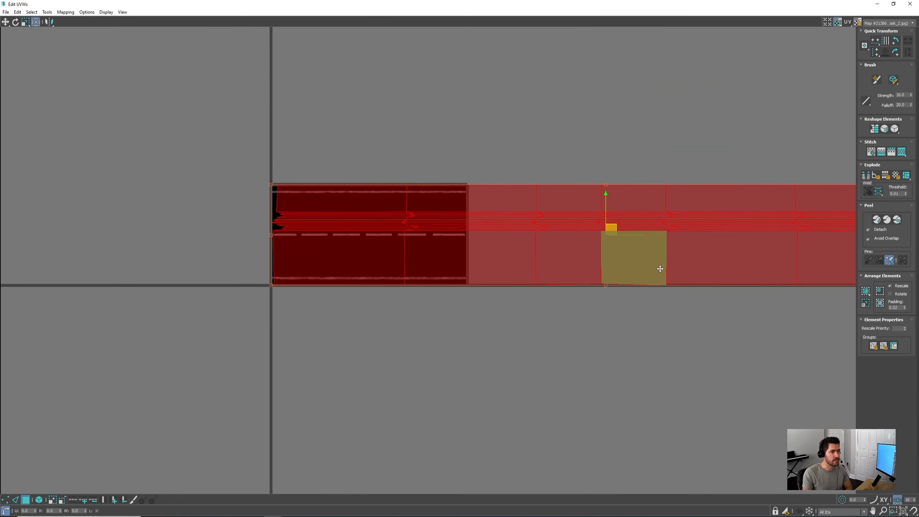
double_click(744, 4)
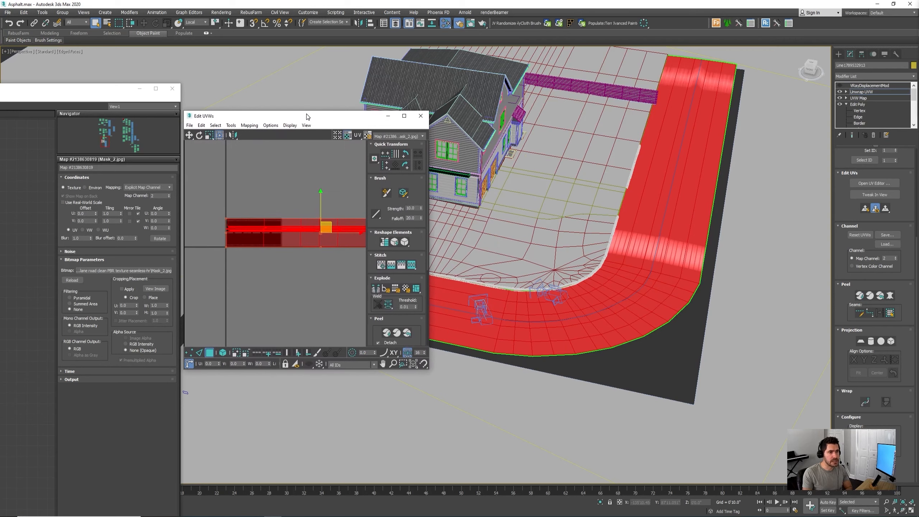
left_click_drag(307, 117, 344, 118)
double_click(373, 111)
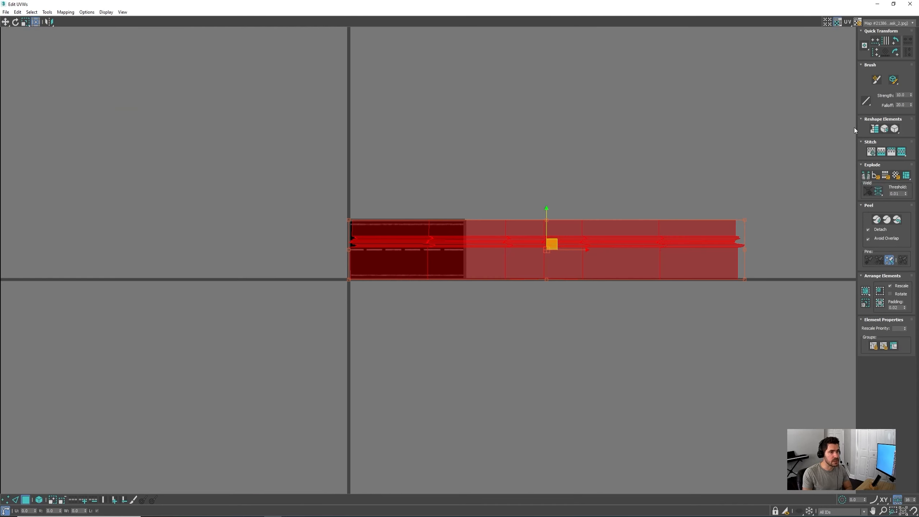
left_click(896, 51)
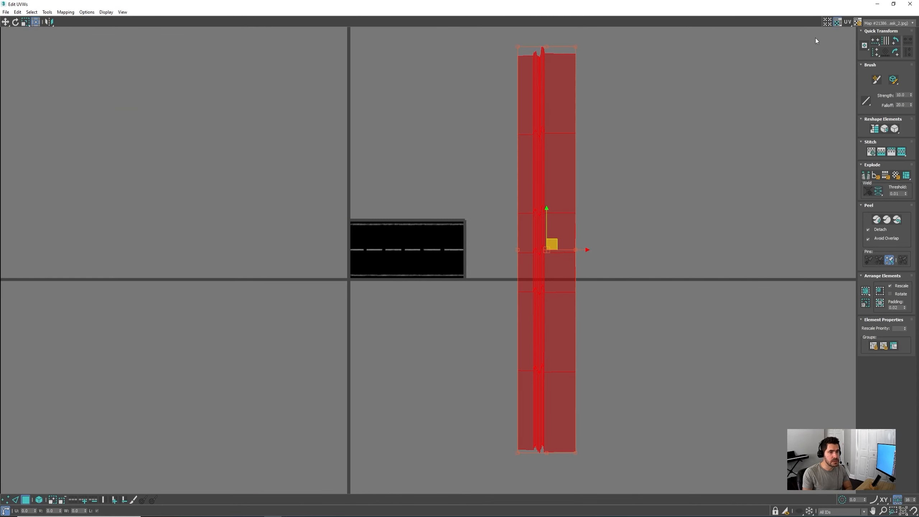
Pack the rotated UV shell into the texture tile with rescaling on and check the lane lines along the road
double_click(802, 4)
mouse_move(365, 82)
left_mouse_down()
mouse_move(318, 82)
mouse_move(379, 83)
left_mouse_up()
double_click(379, 83)
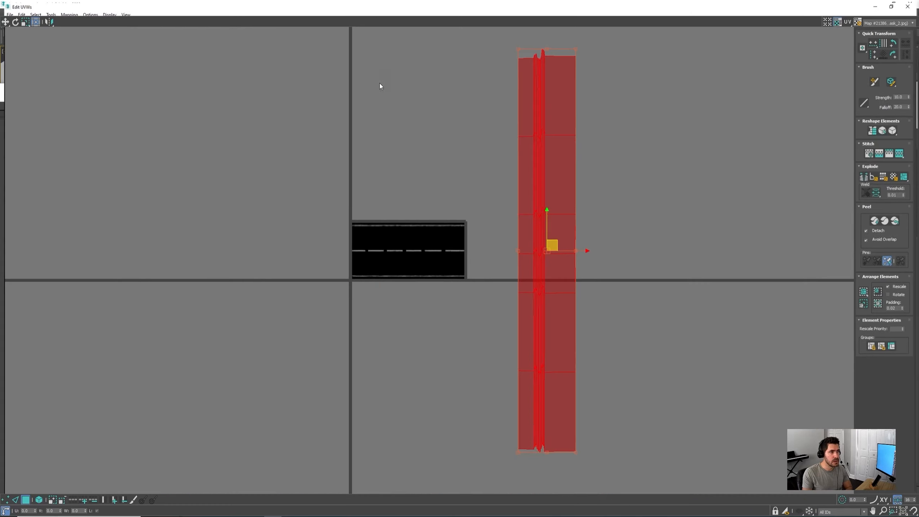
left_click(865, 291)
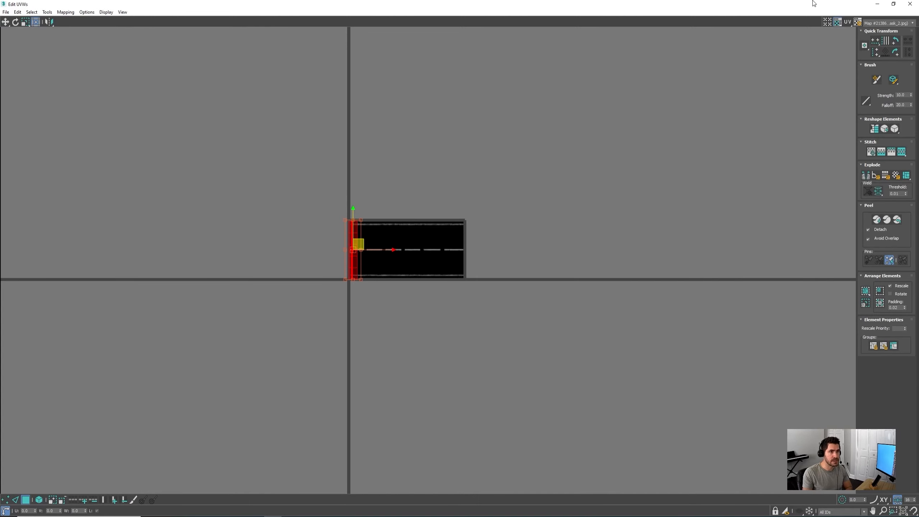
left_click_drag(813, 3, 258, 135)
scroll(465, 342, "up", 5)
scroll(514, 313, "up", 3)
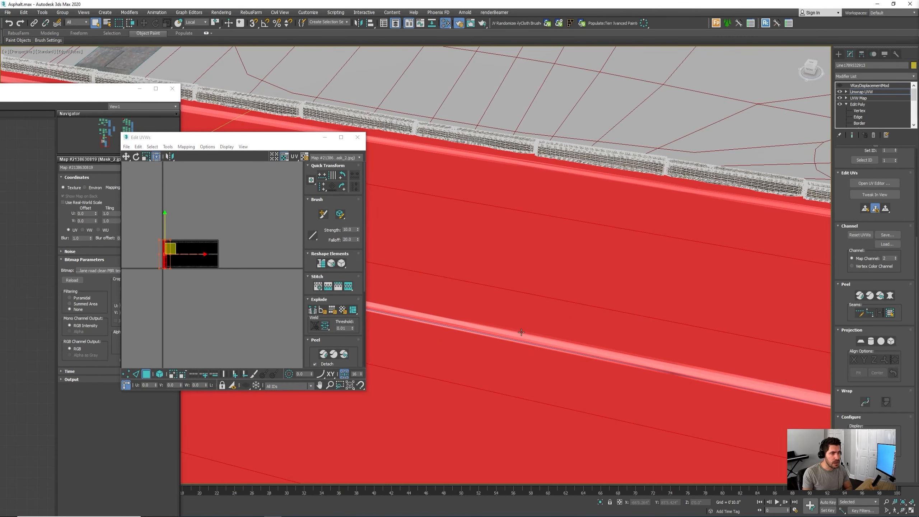
scroll(521, 319, "down", 3)
middle_click_drag(522, 319, 418, 338)
middle_click_drag(615, 335, 508, 339)
scroll(507, 340, "down", 3)
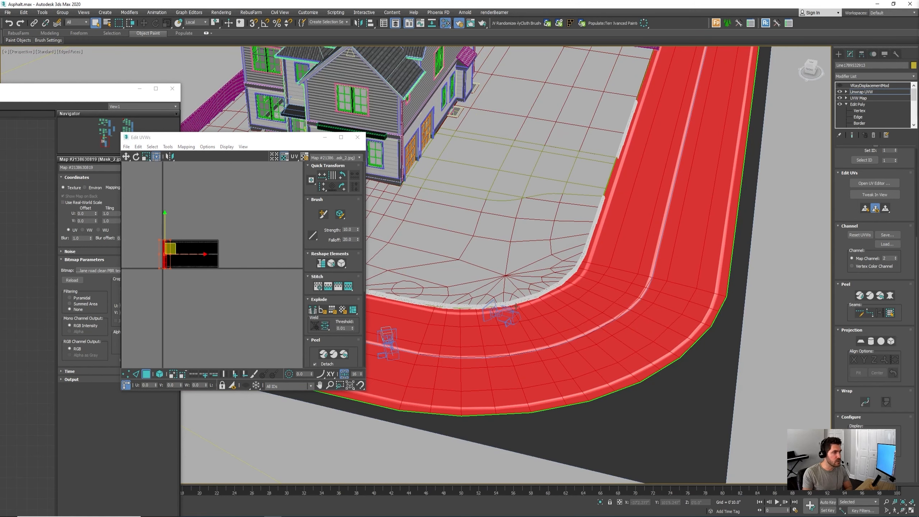
Stretch the packed UV shell horizontally until it spans the full width of the road mask texture
double_click(302, 137)
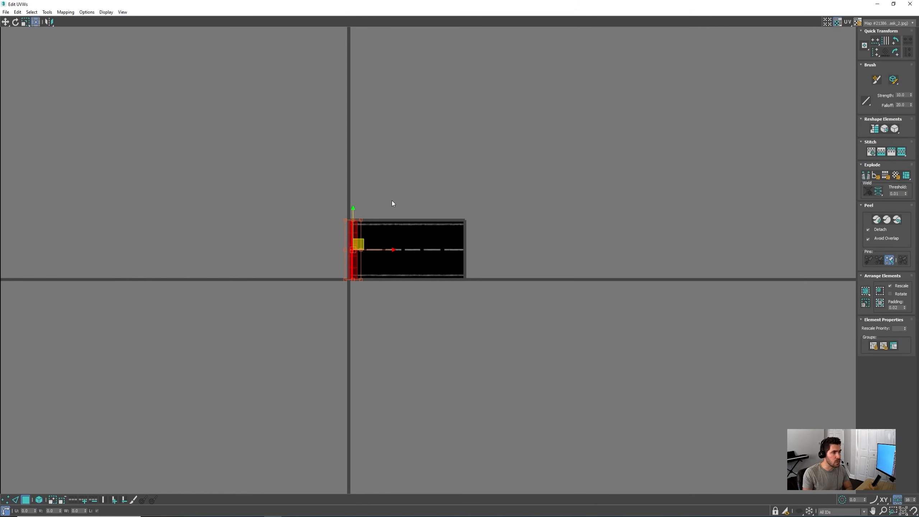
scroll(381, 260, "up", 4)
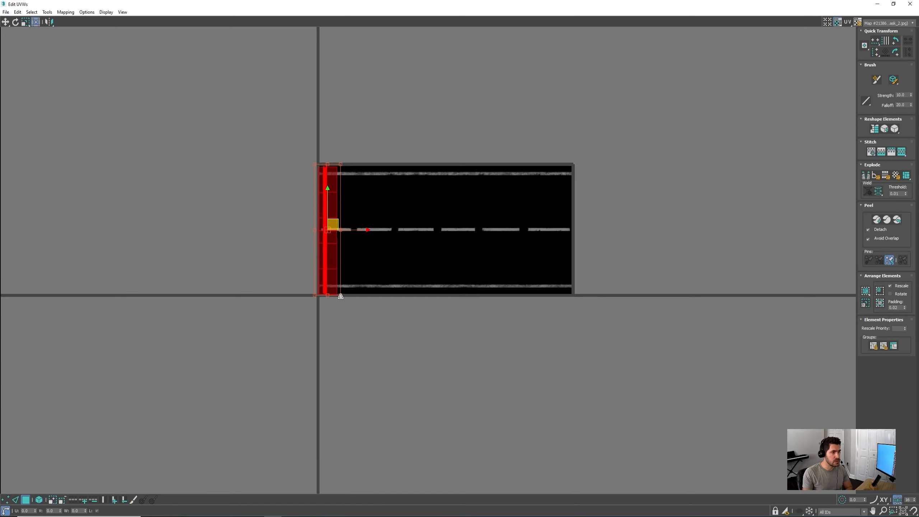
left_click_drag(340, 296, 574, 297)
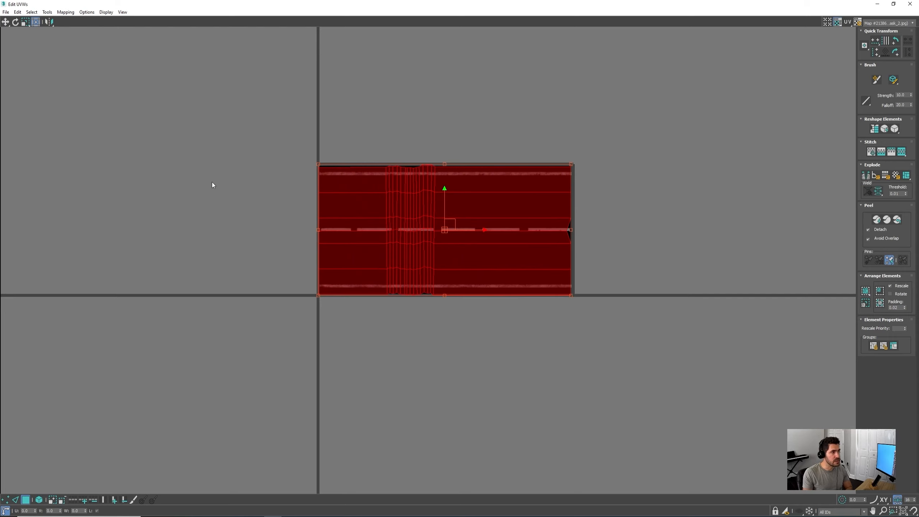
Straighten the upper and lower borders of the UV shell by aligning each row of vertices horizontally
left_click(5, 500)
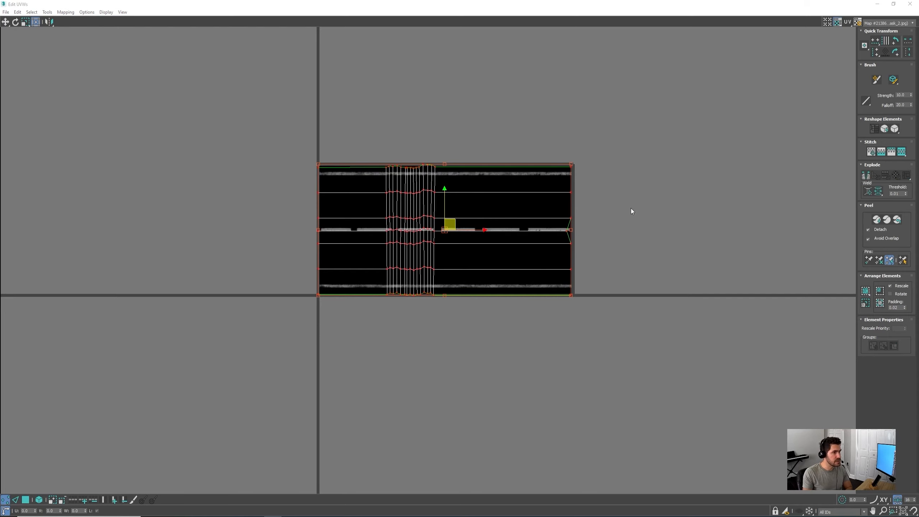
left_click_drag(617, 141, 303, 172)
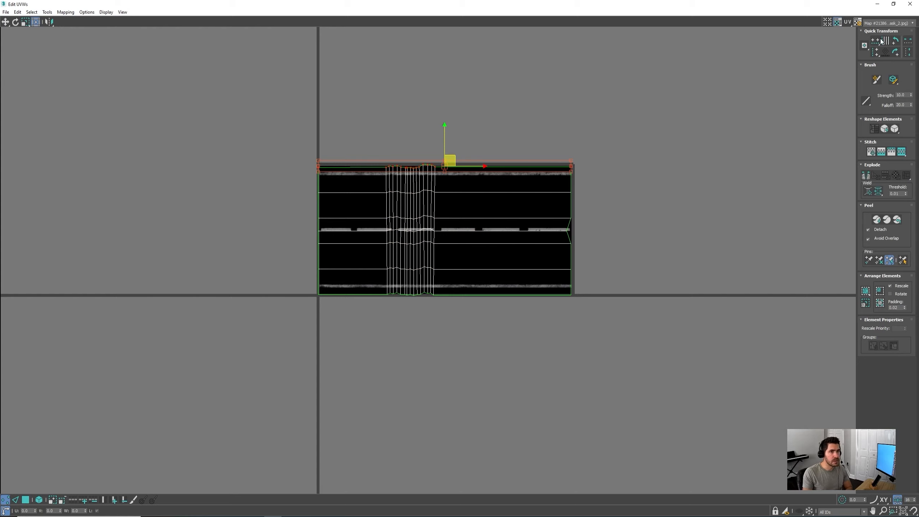
left_click(908, 54)
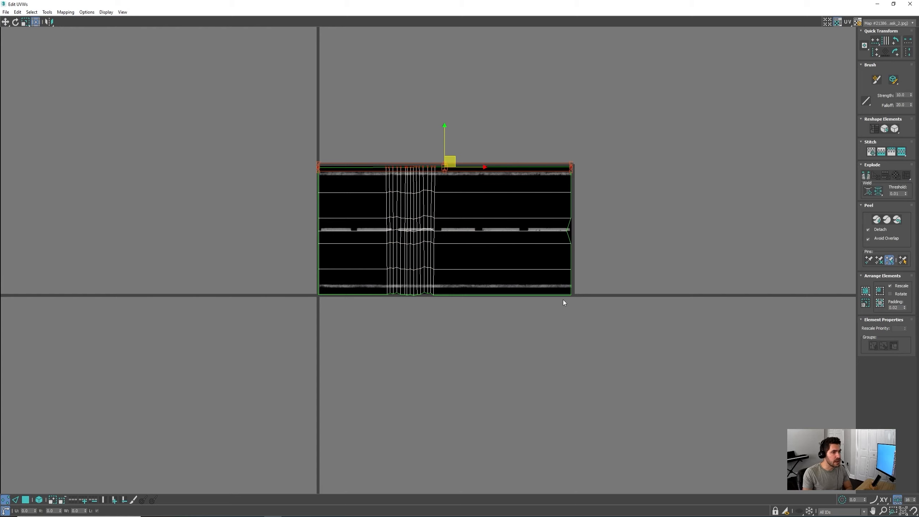
left_click_drag(599, 298, 154, 381)
left_click(909, 54)
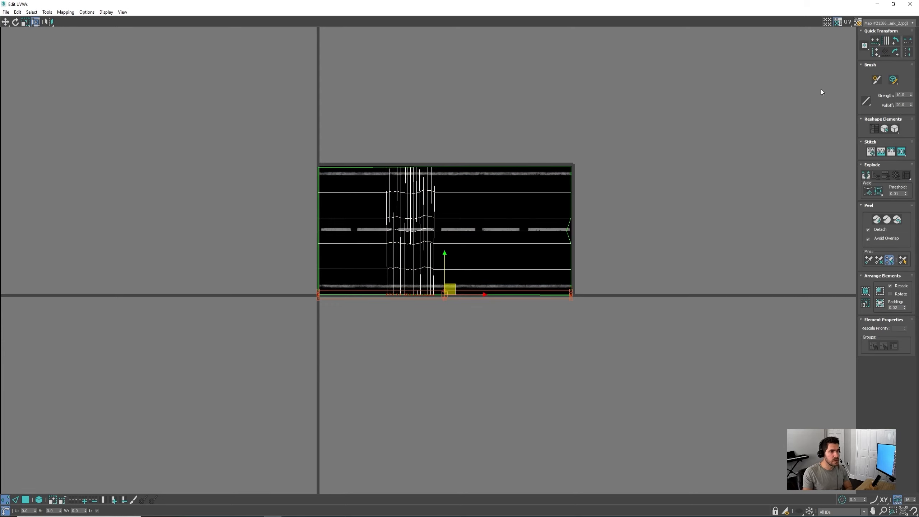
Align the vertices on the right border of the UV shell vertically into a straight edge
left_click_drag(565, 136, 642, 290)
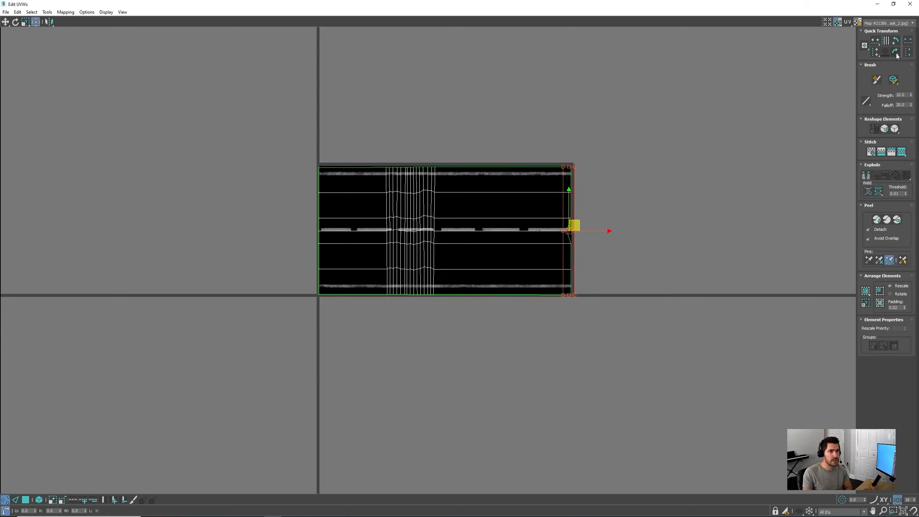
left_click(908, 42)
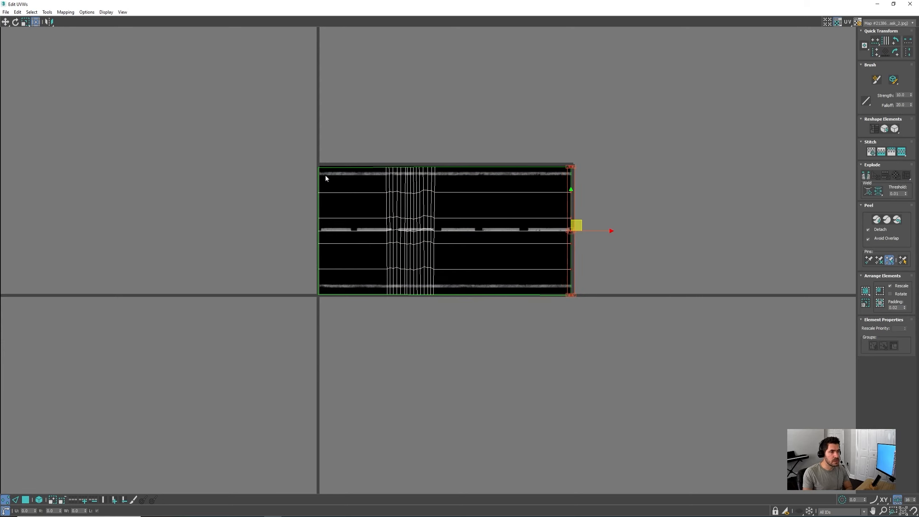
left_click_drag(303, 144, 316, 331)
scroll(400, 199, "up", 3)
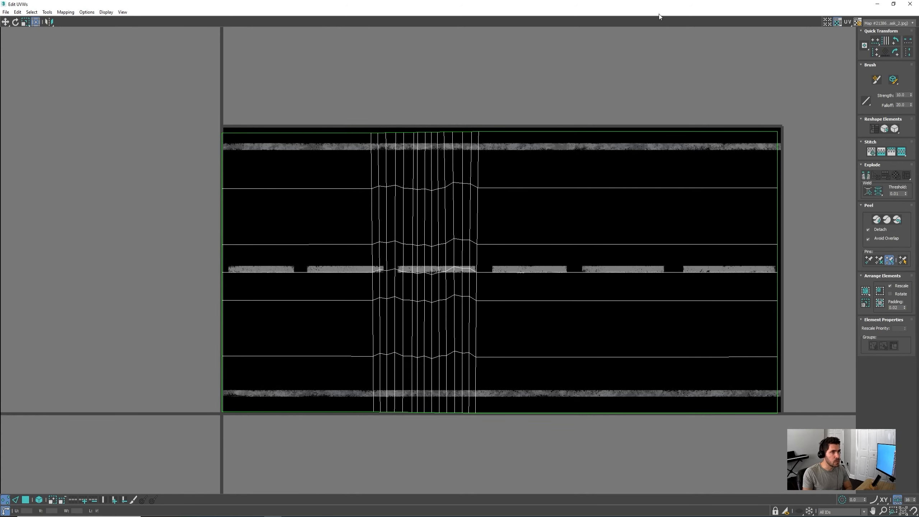
Examine how the lane markings follow the road through both straights and the bend
left_click_drag(676, 4, 0, 115)
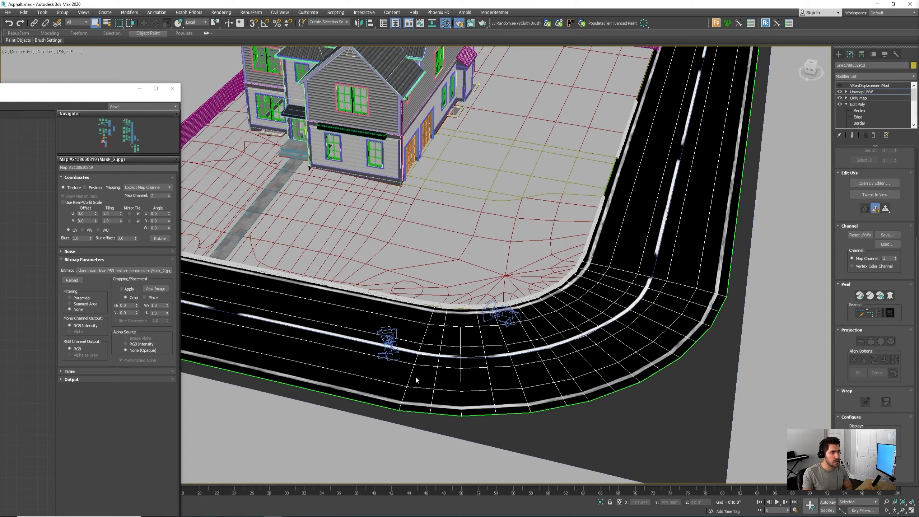
scroll(416, 379, "down", 5)
scroll(370, 352, "up", 4)
middle_click_drag(370, 352, 476, 341)
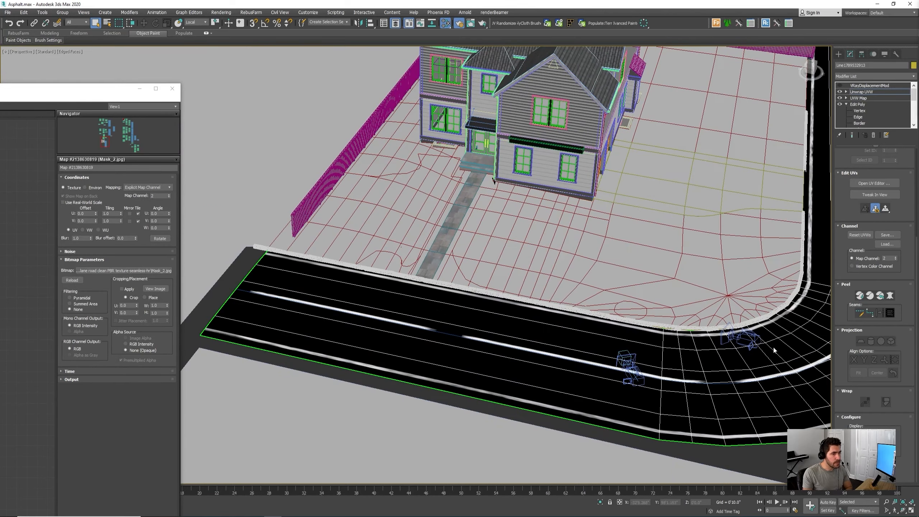
middle_click_drag(774, 351, 516, 381)
scroll(658, 154, "down", 3)
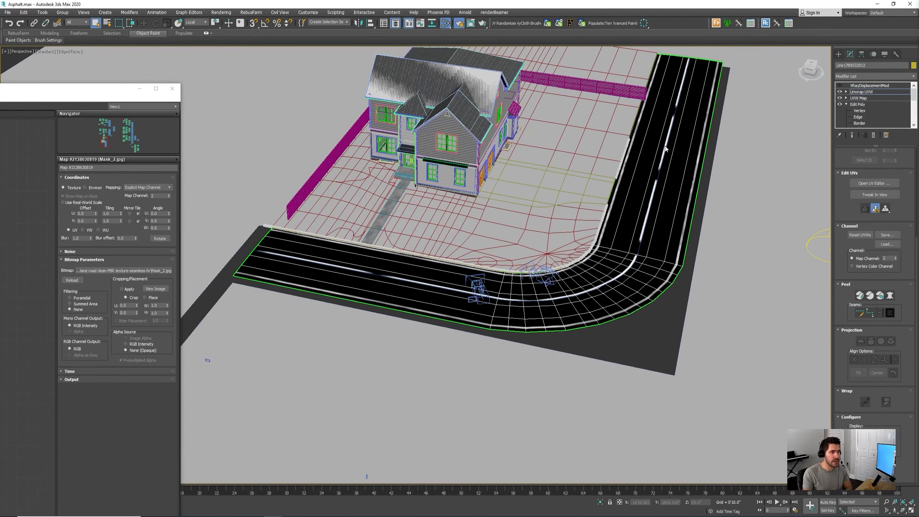
scroll(617, 275, "up", 2)
middle_click_drag(335, 310, 346, 310)
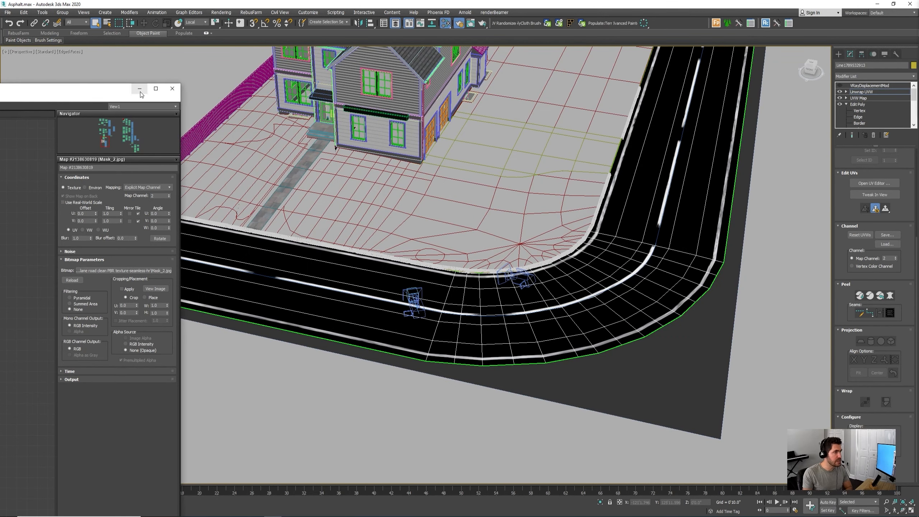
Hide the viewport's edged faces and set the U tiling of the Mask_2.jpg road mask to 5.0
left_click_drag(109, 92, 245, 121)
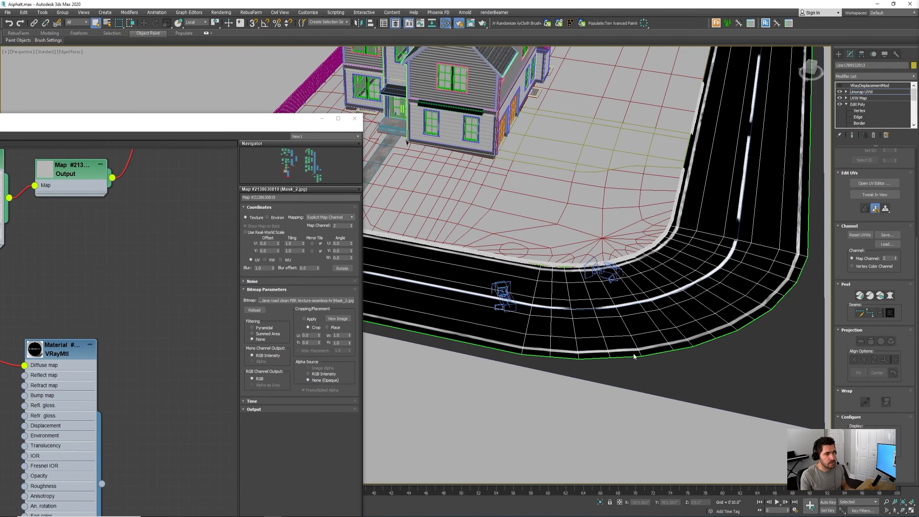
key("F4")
mouse_move(655, 357)
middle_mouse_down()
mouse_move(674, 356)
mouse_move(685, 341)
middle_mouse_up()
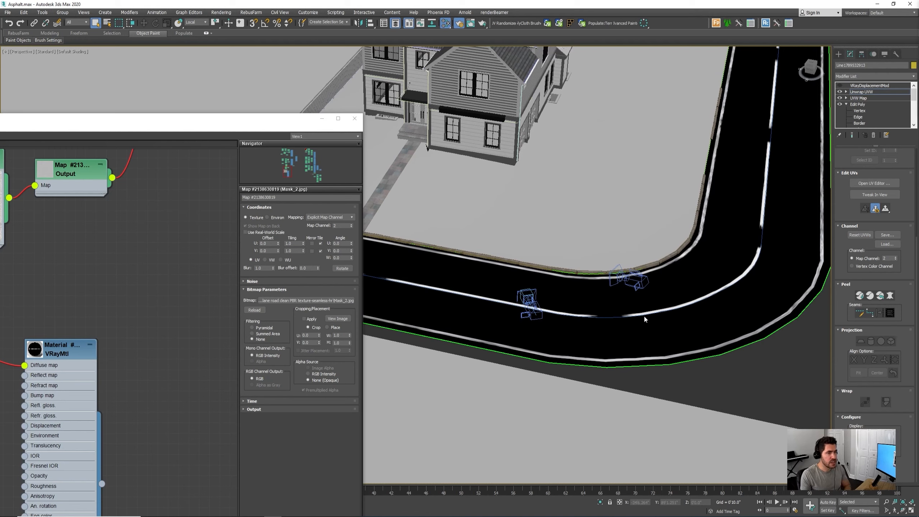
scroll(586, 308, "down", 4)
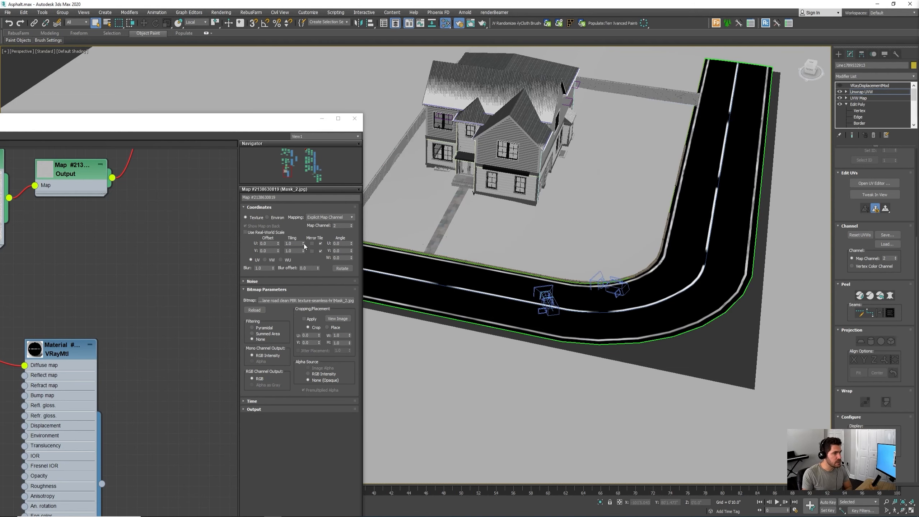
left_click_drag(304, 243, 305, 245)
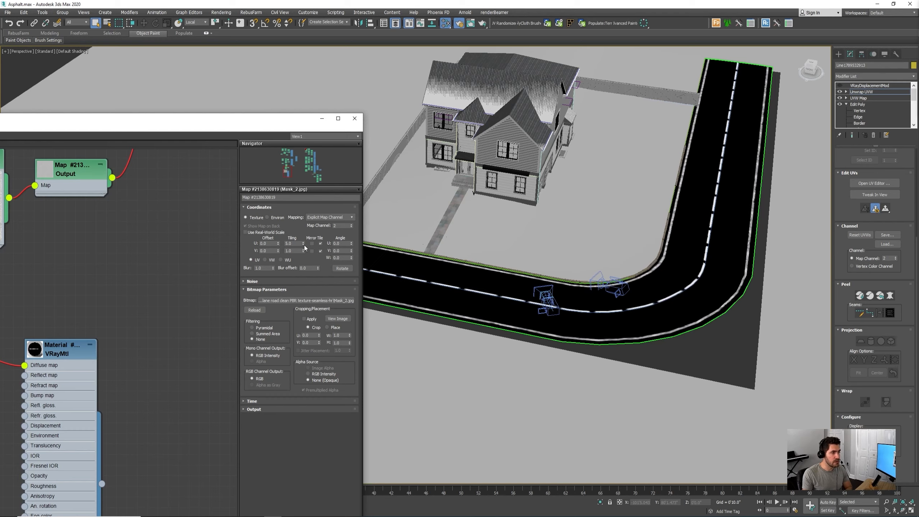
Inspect the spacing and shape of the dashed centre line around the bend from several angles
scroll(614, 312, "up", 6)
scroll(623, 308, "down", 4)
middle_click_drag(738, 373, 633, 265, "alt")
scroll(633, 264, "up", 2)
scroll(718, 286, "down", 4)
middle_click_drag(718, 285, 621, 345, "alt")
middle_click_drag(452, 281, 629, 233)
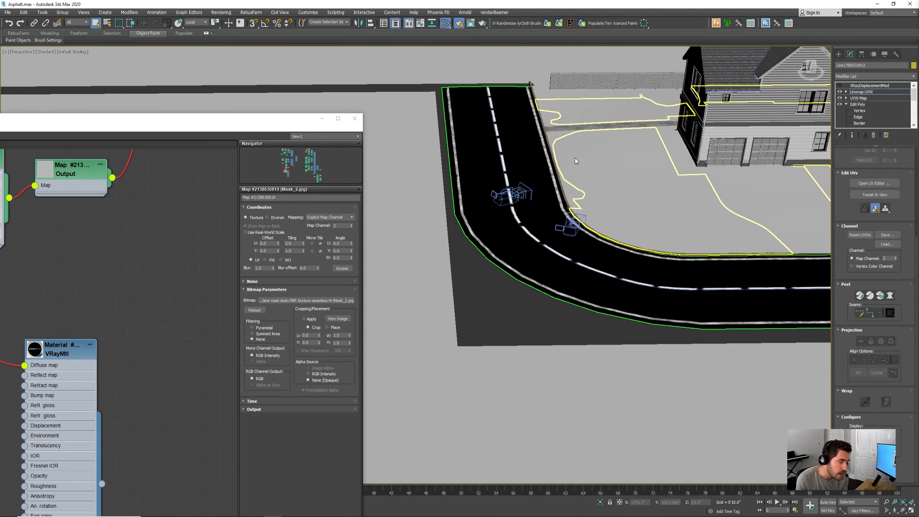
scroll(565, 262, "up", 1)
scroll(511, 249, "up", 3)
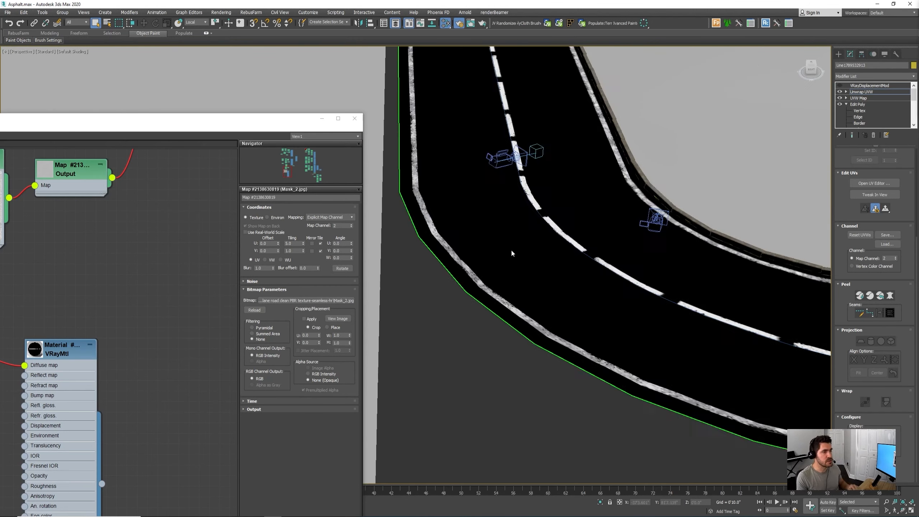
scroll(433, 332, "up", 2)
scroll(433, 330, "down", 4)
scroll(541, 332, "up", 3)
scroll(611, 339, "down", 3)
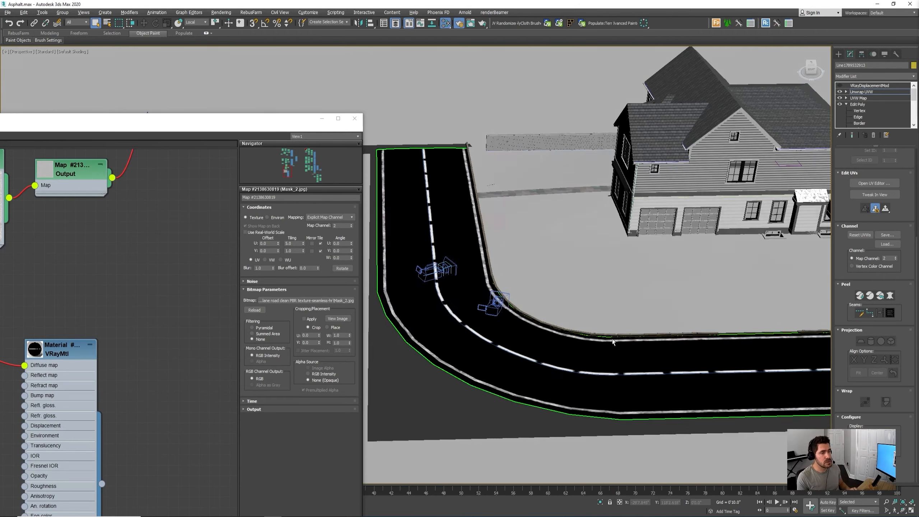
mouse_move(612, 339)
middle_mouse_down("alt")
mouse_move(637, 335)
mouse_move(617, 340)
middle_mouse_up("alt")
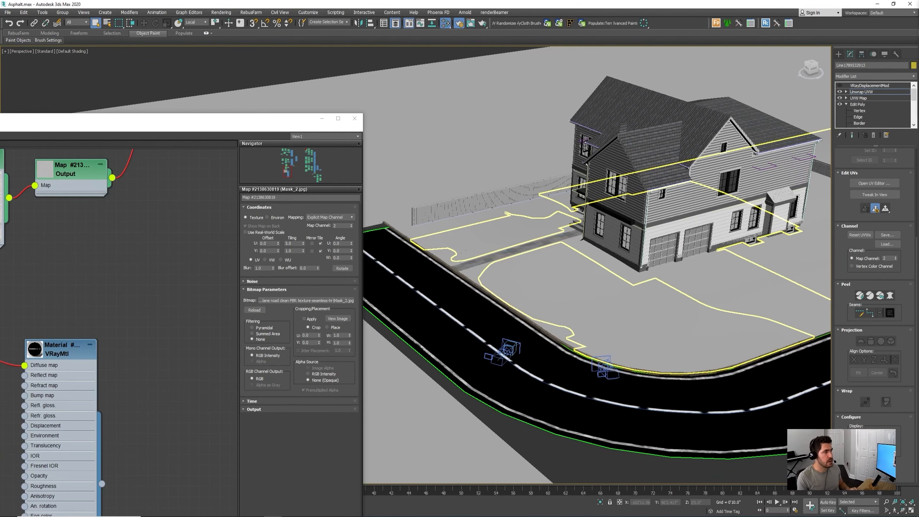
Close the UV editing window and bring the material editor's node graph back into view over the viewport
left_click_drag(0, 115, 603, 114)
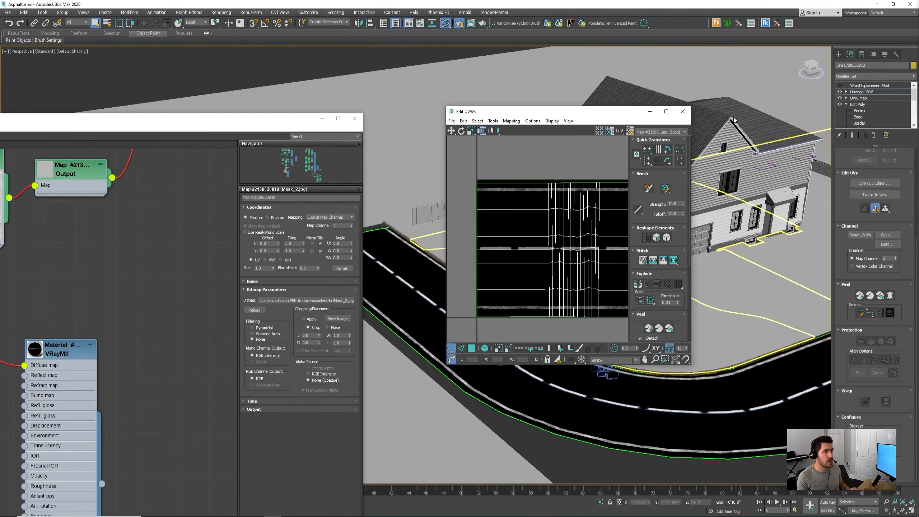
left_click(683, 111)
left_click_drag(203, 124, 405, 72)
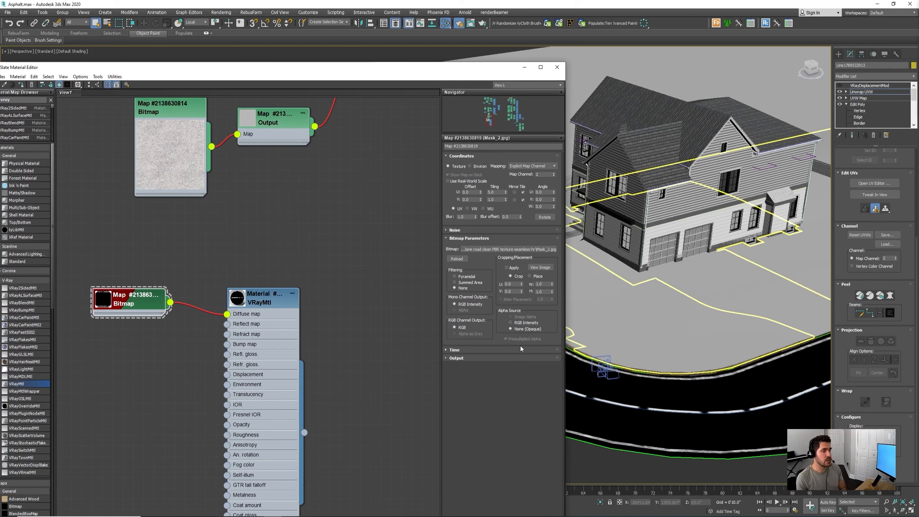
Delete the test VRayMtl fed by the Mask_2.jpg bitmap, keeping the bitmap node in the graph
middle_click_drag(298, 293, 425, 264)
left_click_drag(404, 233, 330, 346)
key("Delete")
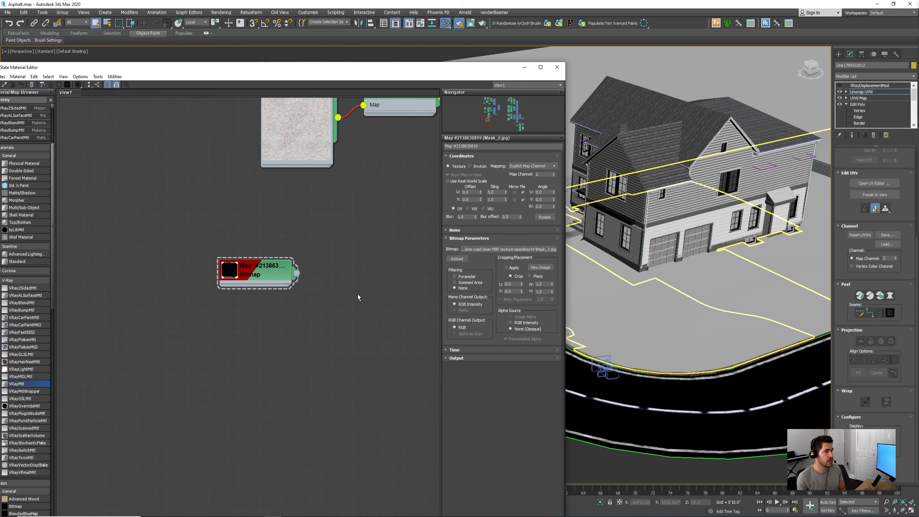
middle_click_drag(388, 251, 386, 290)
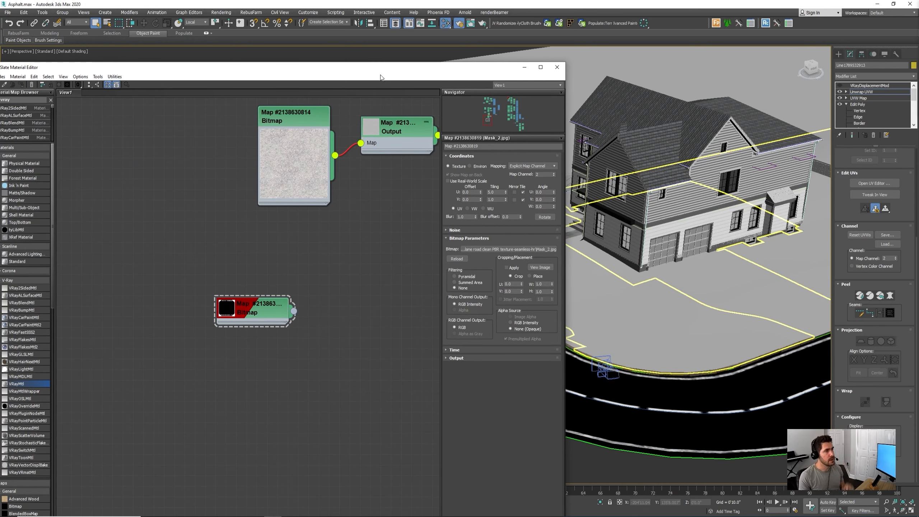
Maximize the material editor and examine the existing White Strip Mtl node network and its link to the Blend material
double_click(388, 66)
scroll(412, 231, "down", 3)
middle_click_drag(582, 238, 457, 370)
scroll(544, 293, "down", 2)
middle_click_drag(544, 293, 406, 323)
scroll(406, 324, "down", 2)
middle_click_drag(660, 314, 567, 262)
scroll(589, 263, "up", 4)
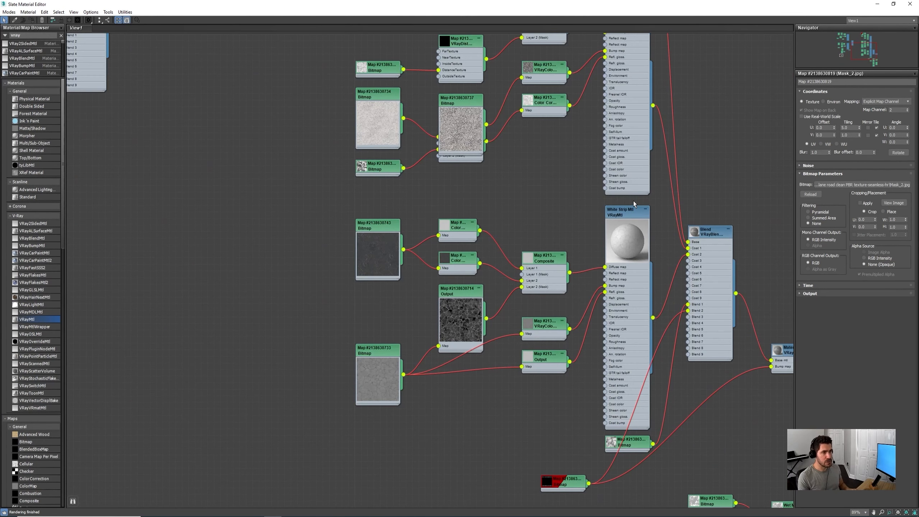
middle_click_drag(623, 217, 579, 370)
middle_click_drag(589, 299, 563, 430)
middle_click_drag(485, 333, 555, 87)
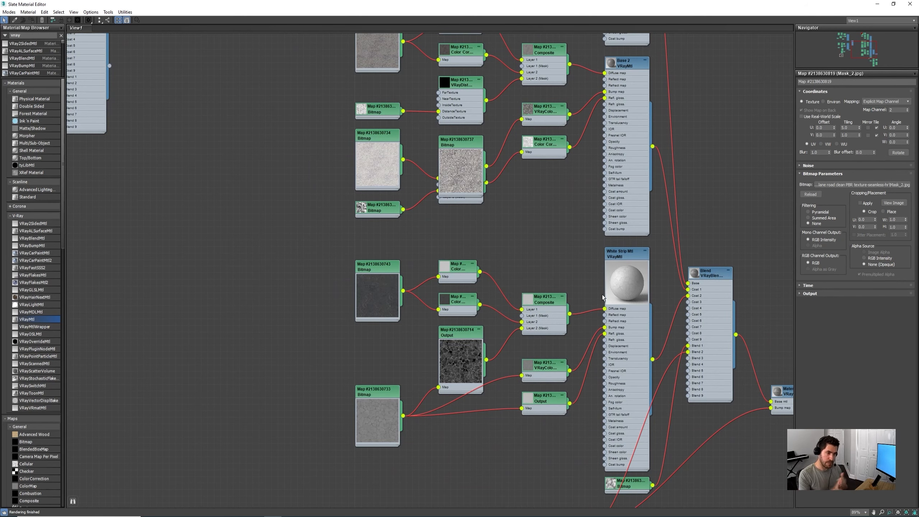
Add a VRayMtl in the empty area beside the existing network and name it White Stripes
middle_click_drag(635, 258, 793, 203)
scroll(662, 218, "down", 1)
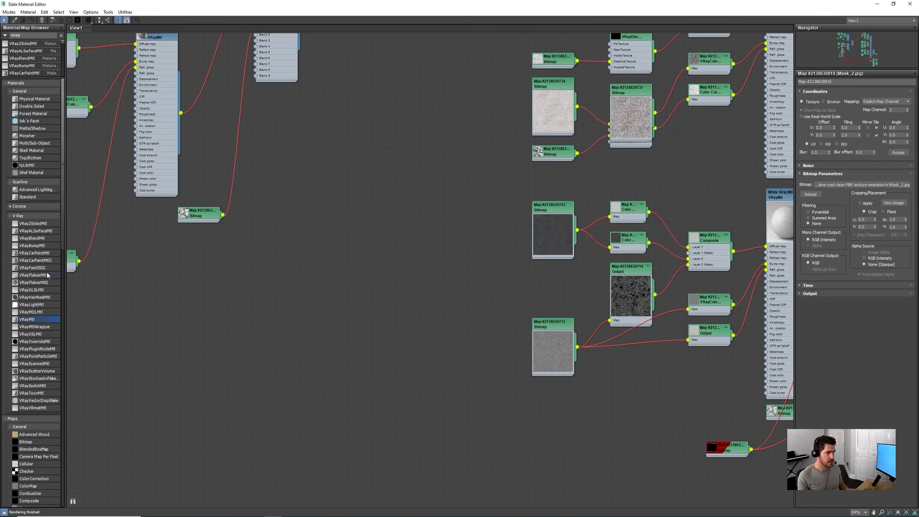
left_click_drag(343, 281, 343, 281)
scroll(343, 281, "up", 4)
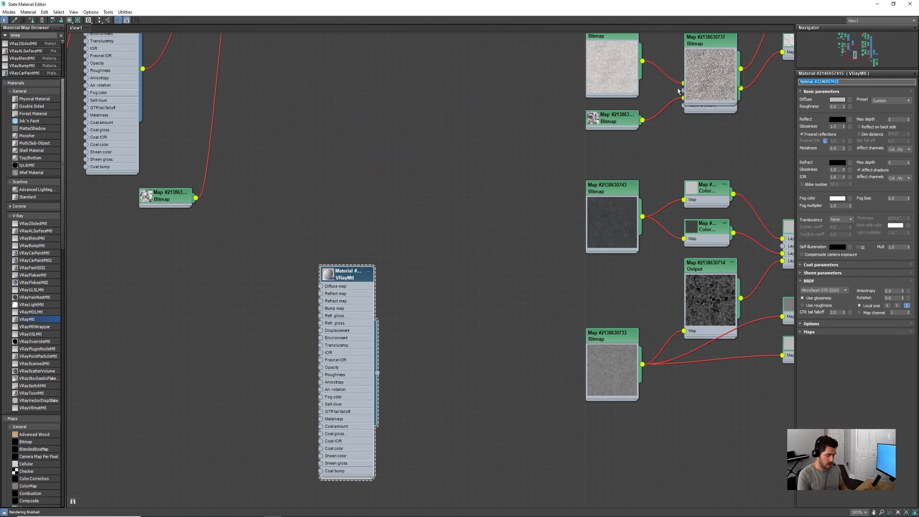
type("White Stripes")
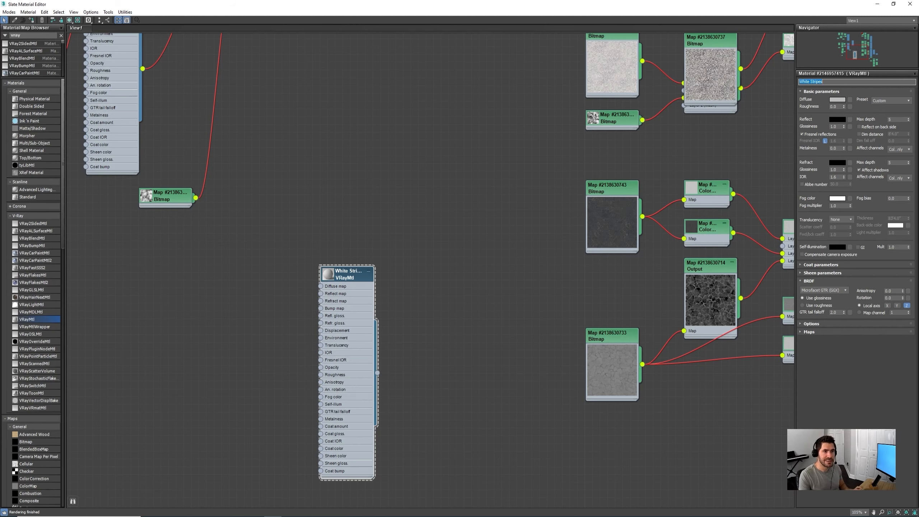
Copy the dark asphalt diffuse bitmap from the White Strip Mtl network and place it beside the White Stripes material
middle_click_drag(576, 315, 364, 288)
scroll(364, 288, "down", 3)
scroll(475, 286, "up", 4)
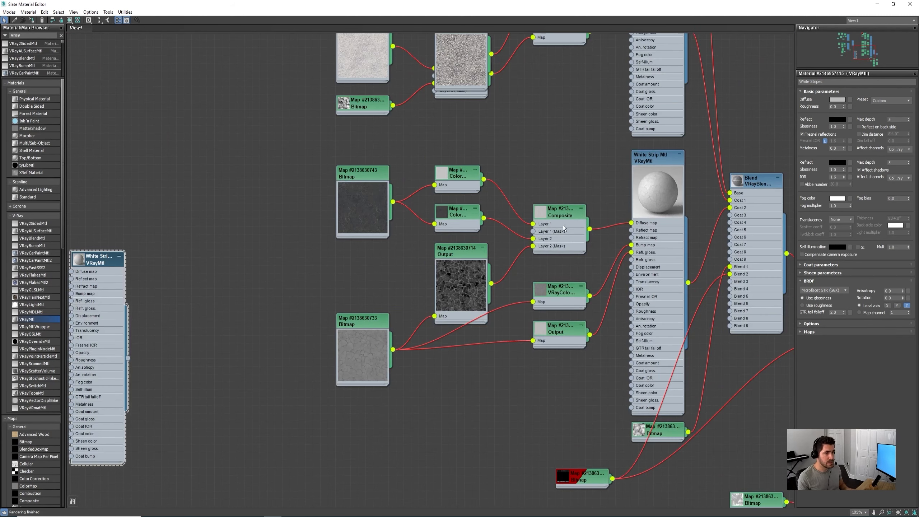
middle_click_drag(475, 286, 673, 217)
scroll(674, 217, "down", 2)
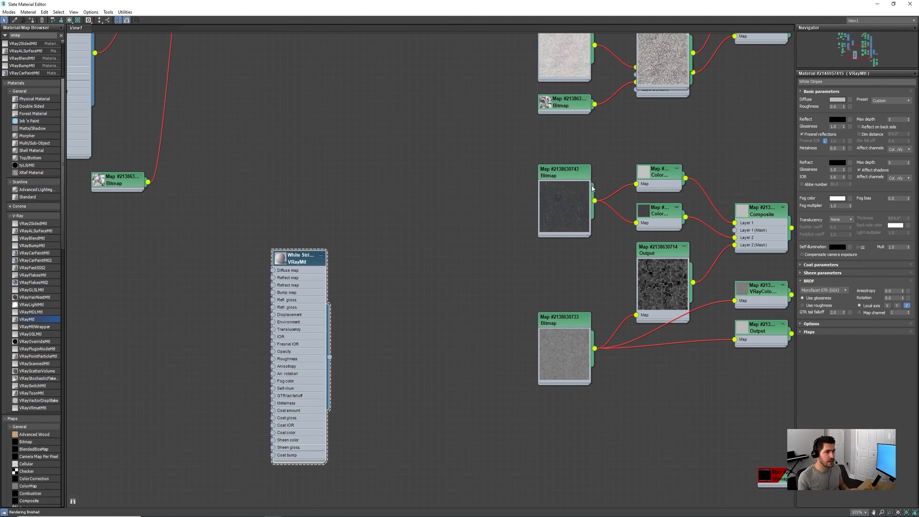
left_click_drag(562, 174, 132, 292, "shift")
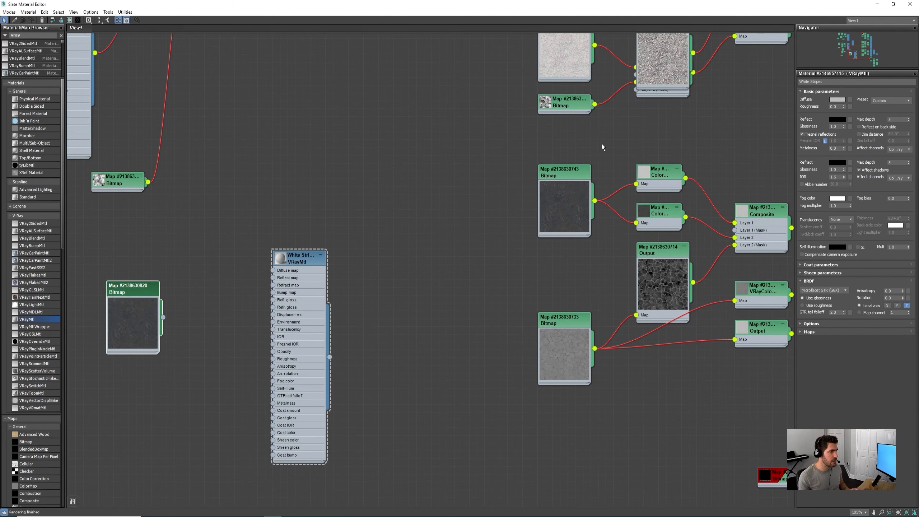
middle_click_drag(183, 325, 326, 317)
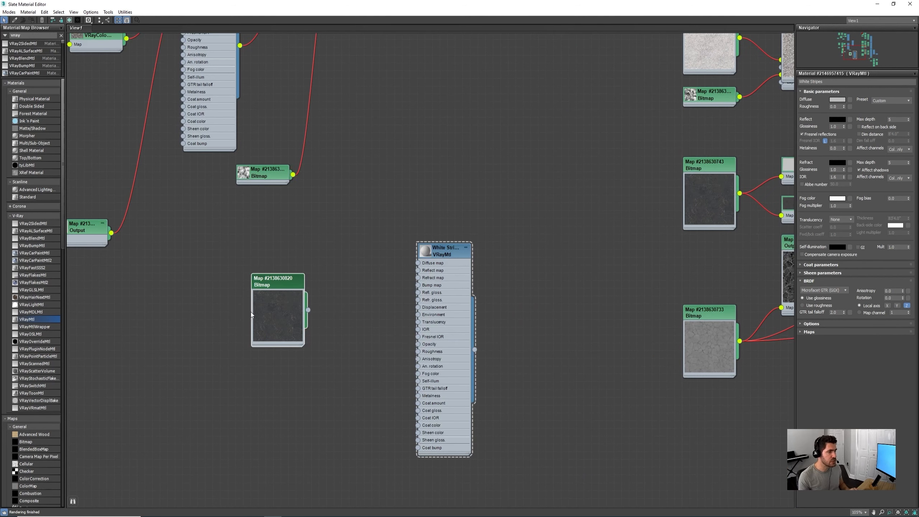
scroll(268, 306, "up", 6)
scroll(260, 329, "up", 2)
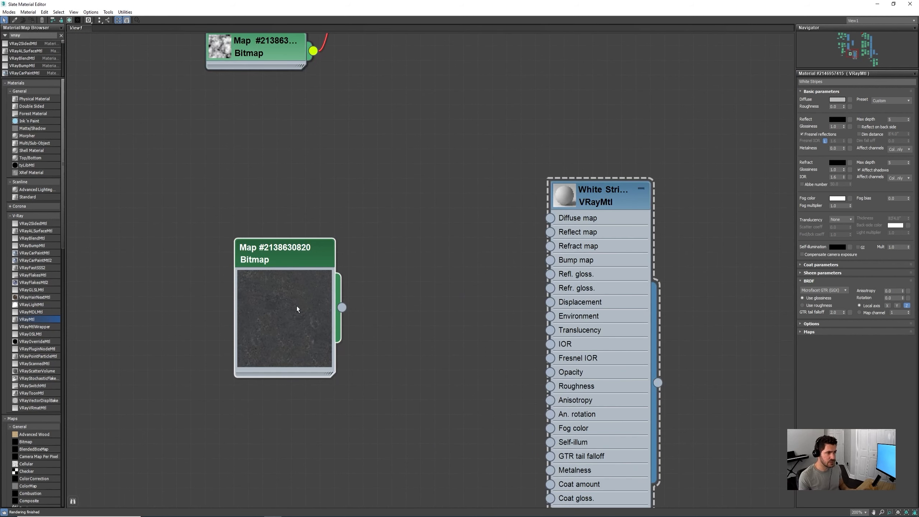
Copy the two Color Correction nodes beside the White Stripes material and delete the copies' wires to the original bitmap
middle_click_drag(441, 289, 295, 303)
scroll(418, 263, "down", 3)
middle_click_drag(720, 221, 575, 242)
scroll(788, 163, "down", 1)
middle_click_drag(787, 163, 646, 162)
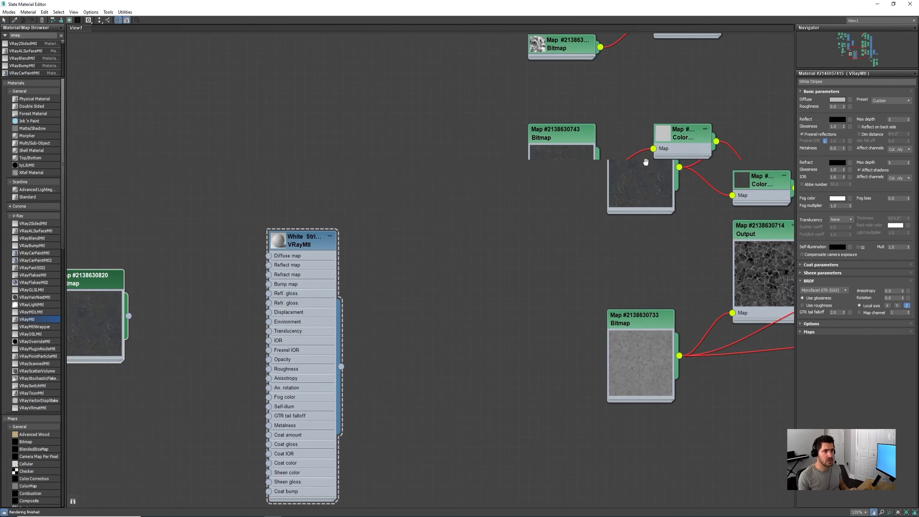
left_click_drag(702, 96, 667, 192)
scroll(697, 170, "down", 2)
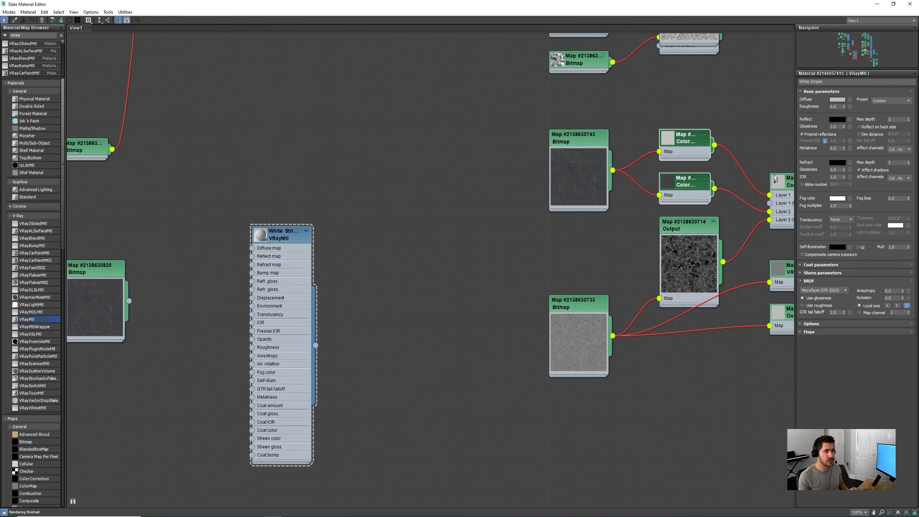
left_click_drag(690, 146, 189, 259, "shift")
left_click_drag(411, 177, 369, 387)
key("Delete")
Connect the copied asphalt bitmap to both copied Color Correction nodes and move the bitmap farther from them
middle_click_drag(183, 250, 284, 240)
scroll(280, 245, "up", 1)
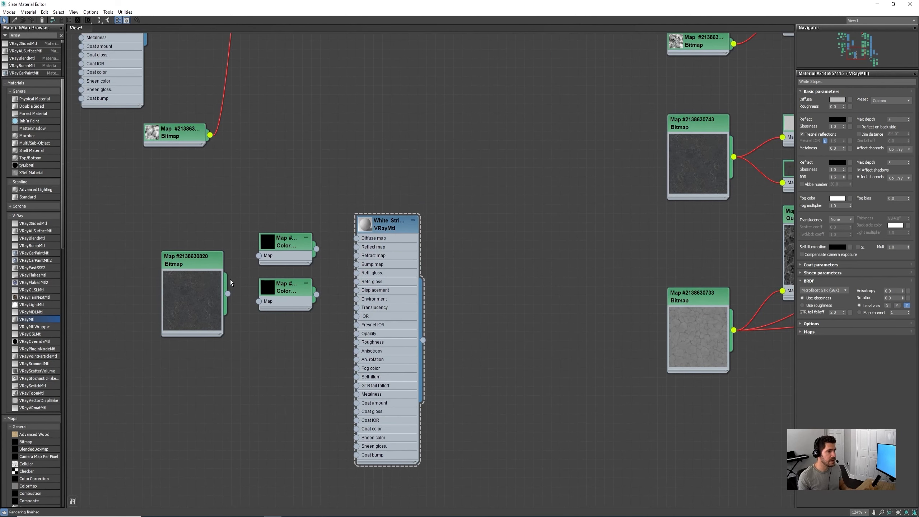
left_click_drag(227, 293, 270, 243)
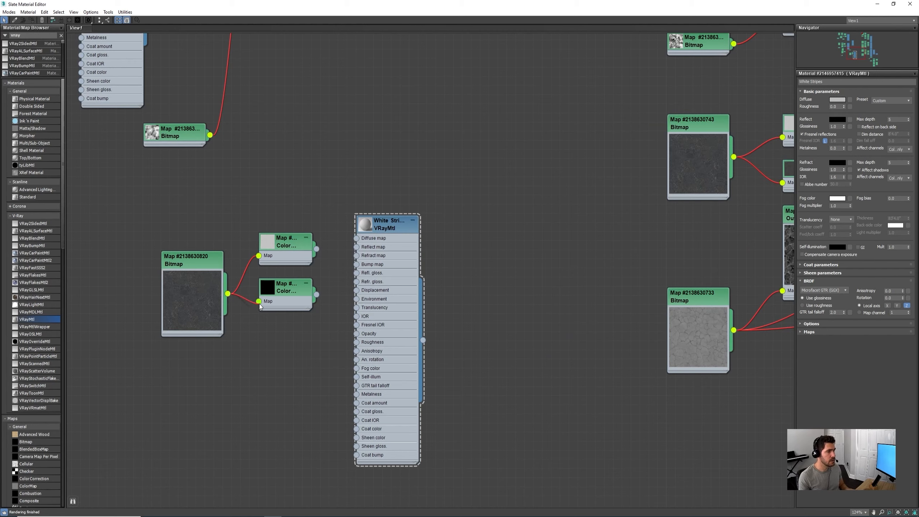
left_click_drag(204, 264, 159, 236)
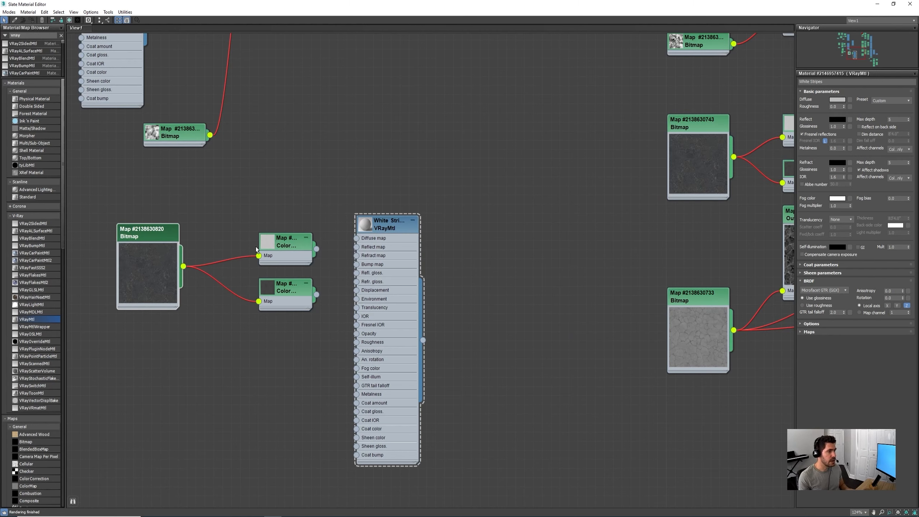
Move the light Color Correction node above the dark one, enlarge its preview and open its parameters
scroll(256, 250, "up", 6)
double_click(267, 242)
left_click_drag(266, 262, 253, 161)
scroll(281, 181, "up", 3)
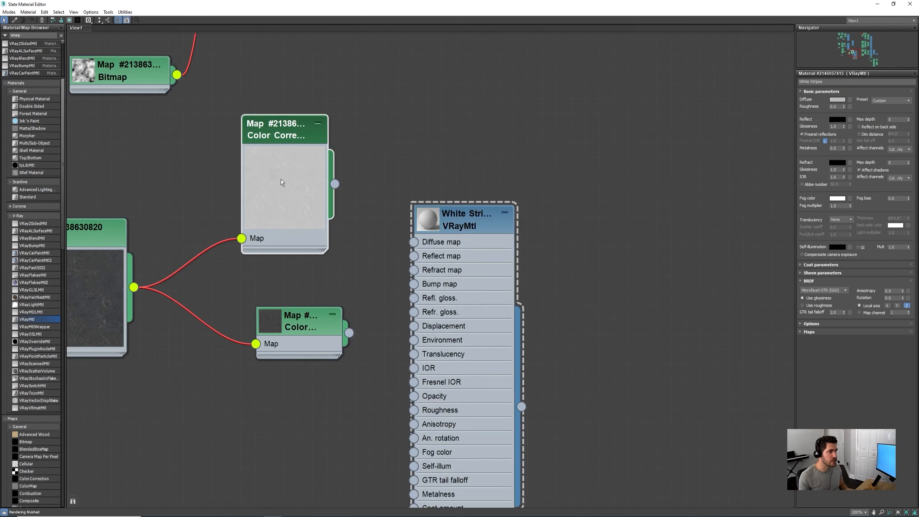
middle_click_drag(269, 192, 446, 211)
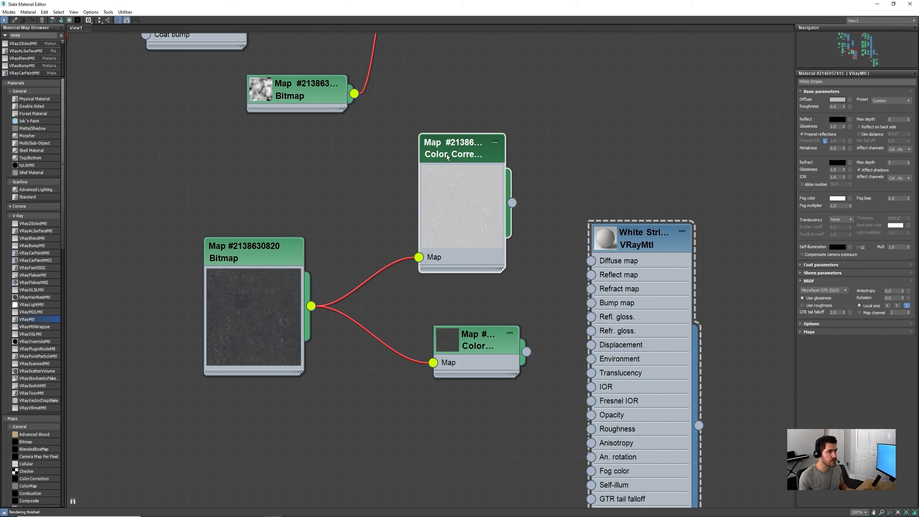
double_click(470, 183)
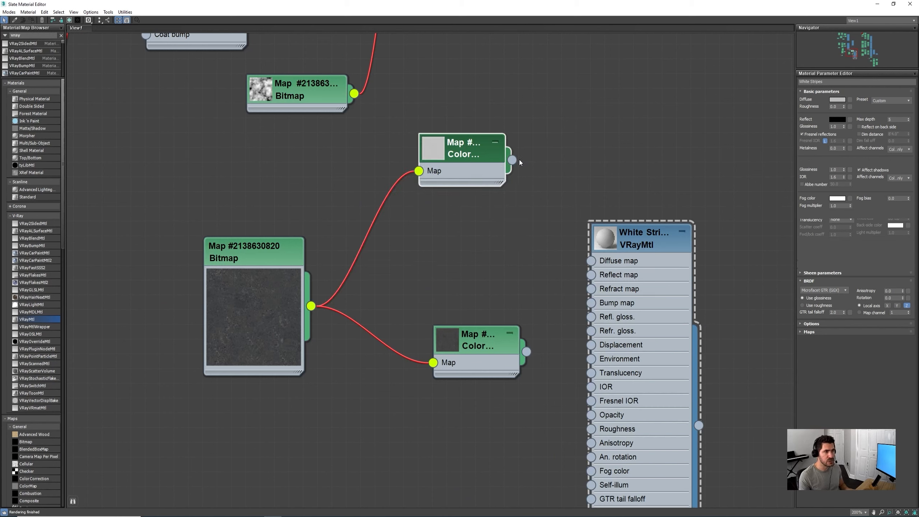
left_click(463, 145)
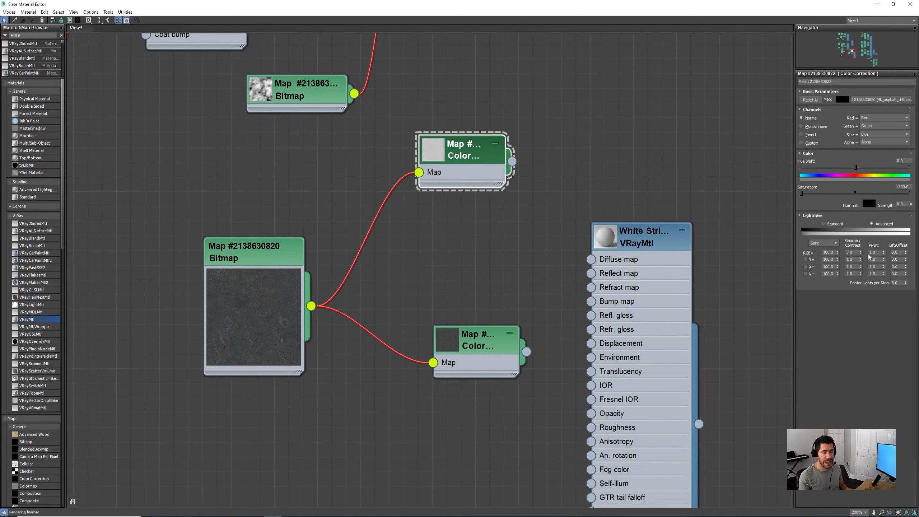
double_click(437, 157)
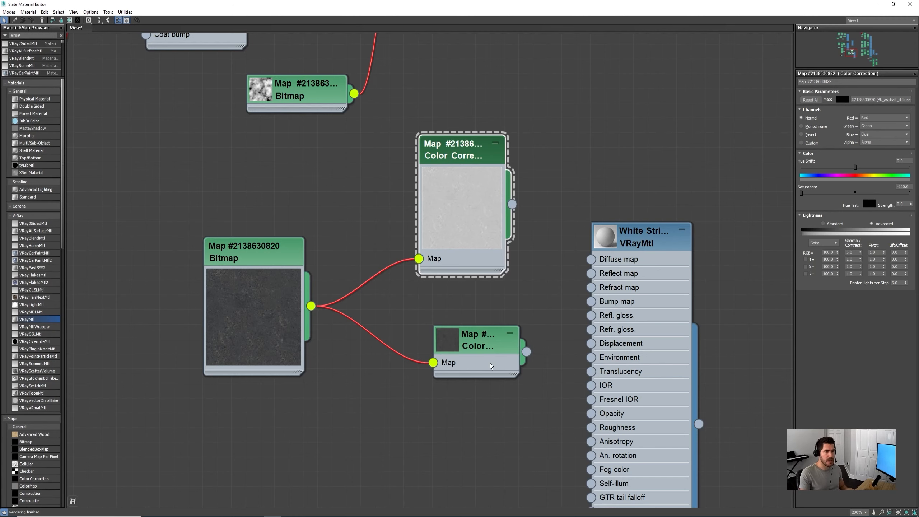
Copy the Composite, crack-pattern Output and grey Bitmap nodes beside White Stripes and delete the copies' wires to the original Color Corrections
scroll(506, 372, "down", 2)
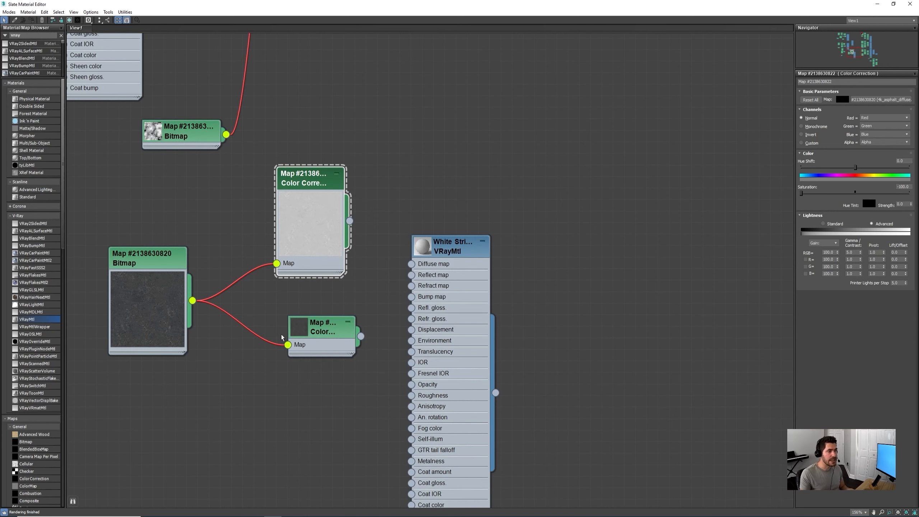
scroll(282, 337, "down", 1)
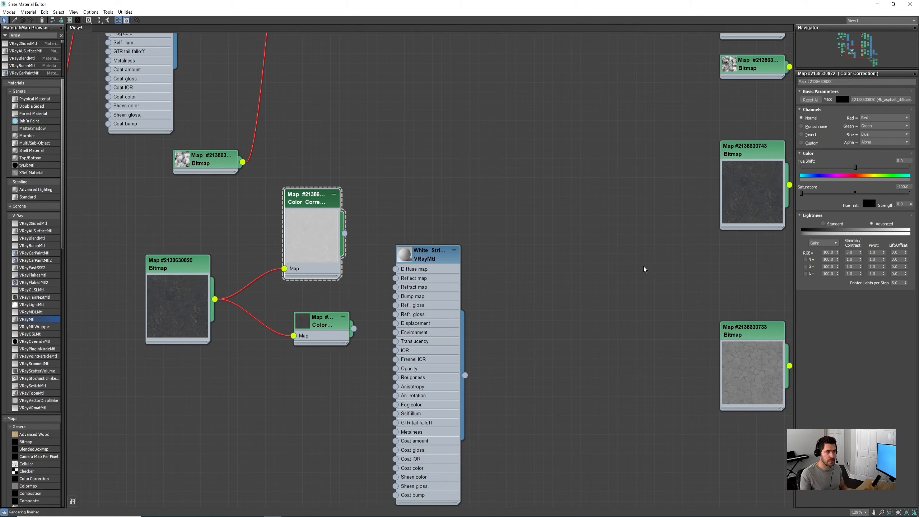
middle_click_drag(405, 255, 69, 275)
scroll(507, 254, "down", 3)
middle_click_drag(485, 257, 755, 242)
middle_click_drag(304, 289, 711, 218)
scroll(712, 218, "up", 2)
scroll(654, 257, "up", 2)
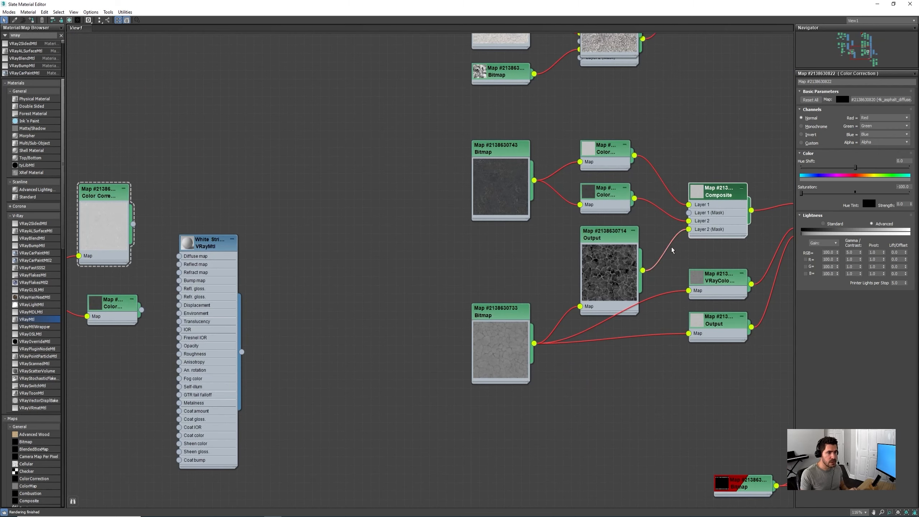
left_click(612, 238, "ctrl")
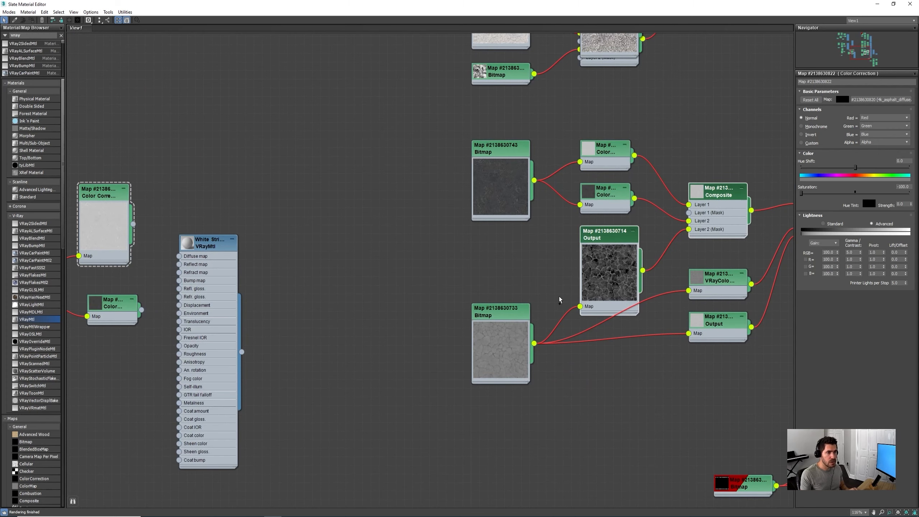
left_click(510, 313, "ctrl")
middle_click_drag(616, 313, 535, 312)
scroll(534, 312, "down", 1)
scroll(633, 237, "down", 2)
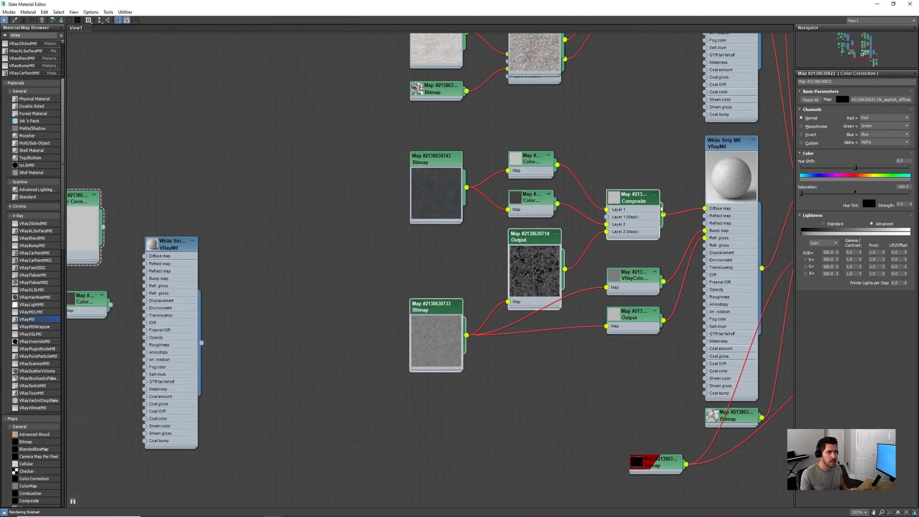
middle_click_drag(642, 217, 685, 210)
scroll(686, 214, "down", 2)
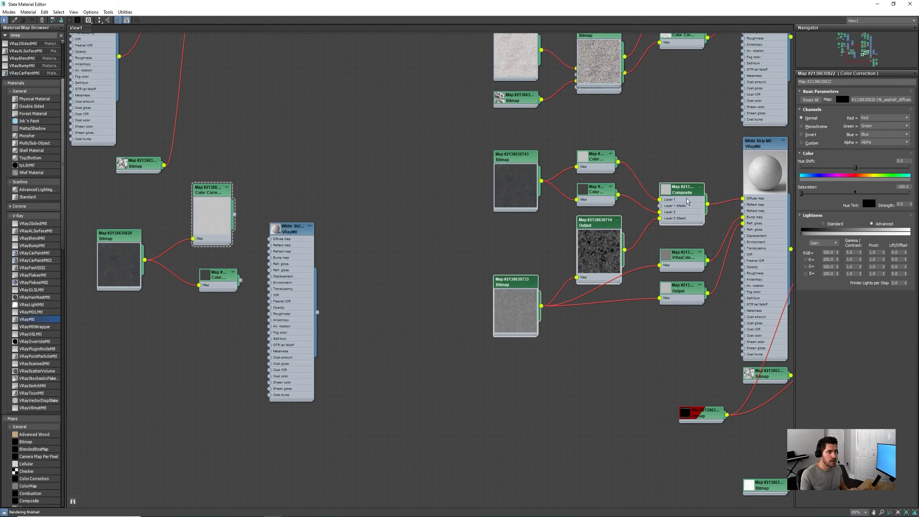
left_click_drag(683, 196, 245, 316, "shift")
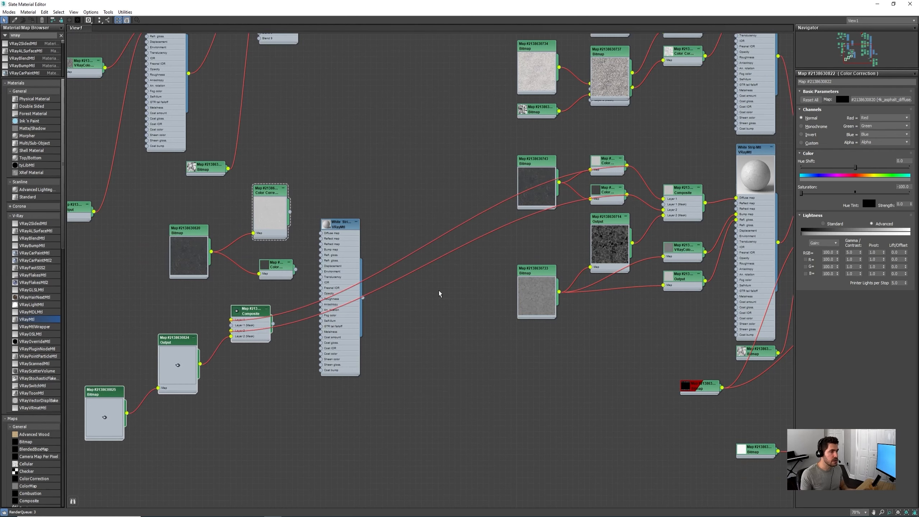
left_click_drag(447, 292, 423, 229)
key("Delete")
Space out the copied nodes, with the asphalt bitmap and Color Corrections grouped and the Composite closer to White Stripes
middle_click_drag(360, 274, 531, 257)
scroll(532, 256, "up", 1)
left_click_drag(448, 148, 362, 263)
left_click_drag(431, 170, 349, 200)
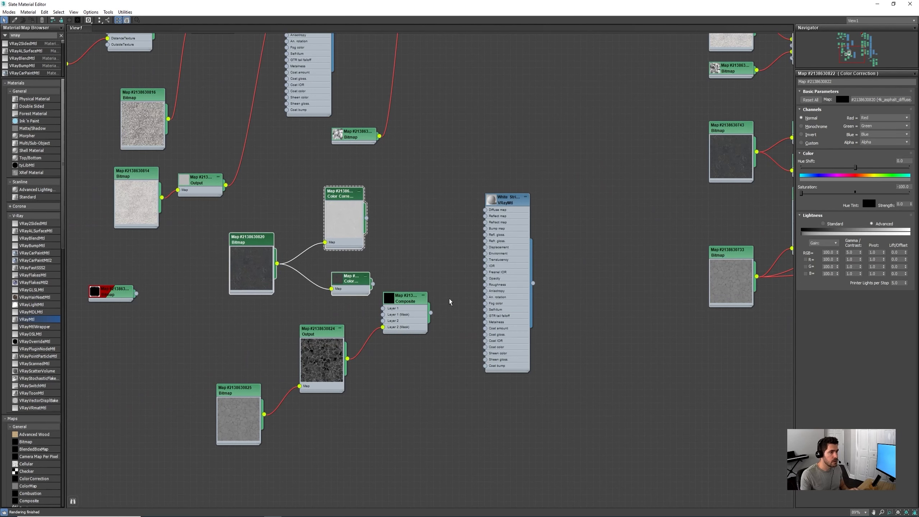
middle_click_drag(449, 301, 481, 279)
scroll(424, 273, "up", 3)
left_click_drag(439, 276, 487, 243)
Connect the light Color Correction to Layer 1 of the copied Composite map
left_click(390, 174)
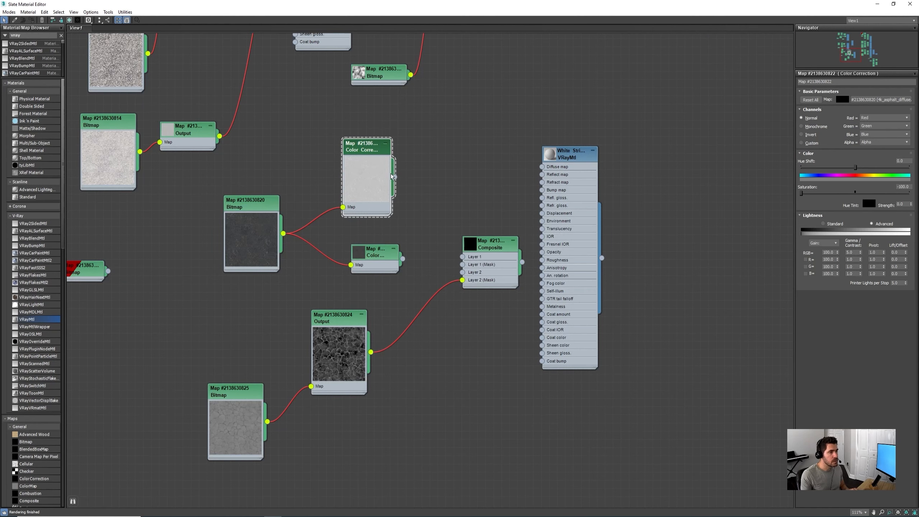
left_click_drag(403, 189, 463, 256)
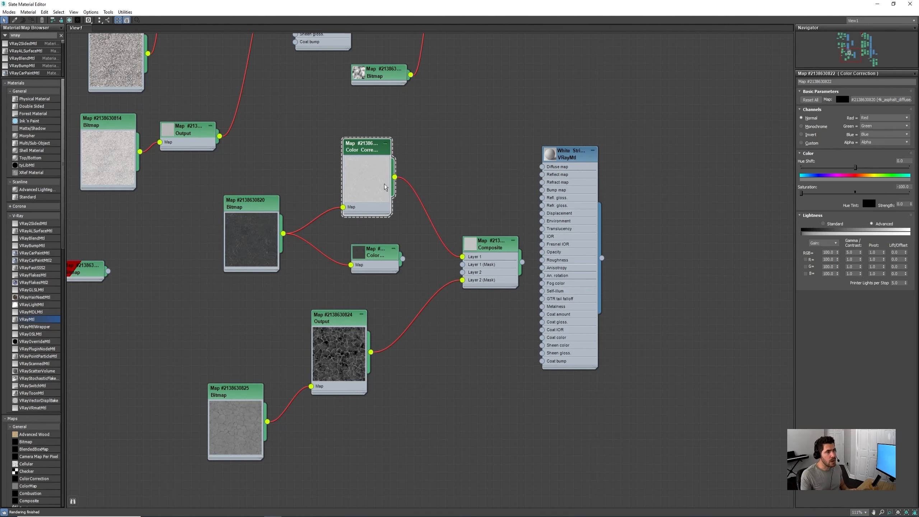
scroll(358, 162, "up", 1)
scroll(426, 215, "up", 5)
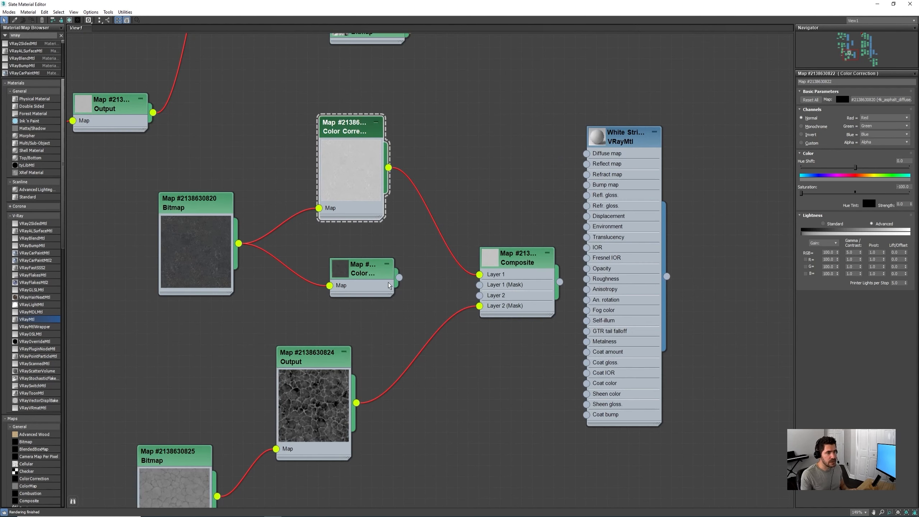
Connect the dark Color Correction to Layer 2 of the copied Composite map
left_click_drag(399, 277, 479, 295)
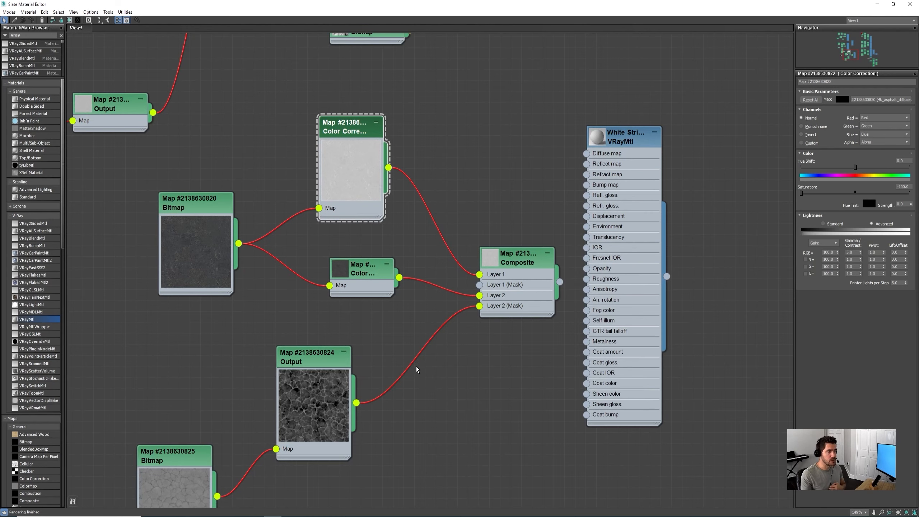
middle_click_drag(416, 365, 420, 308)
scroll(372, 365, "up", 3)
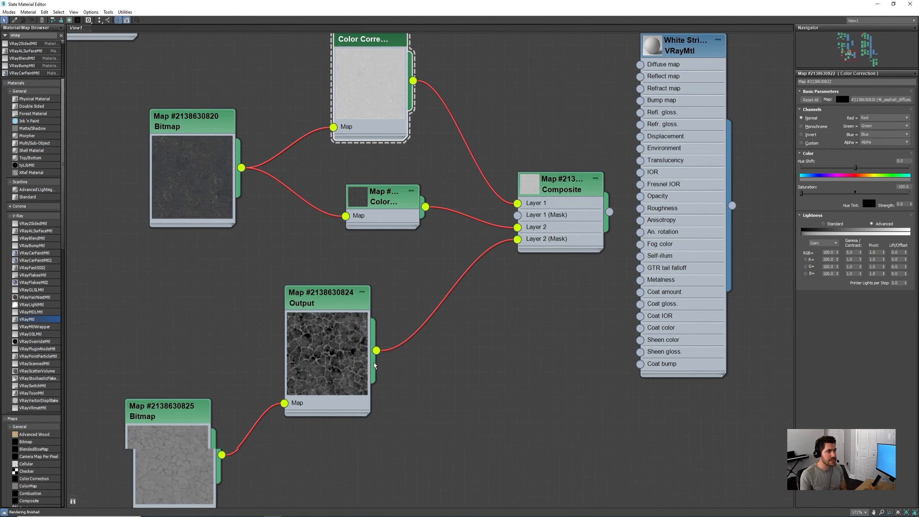
middle_click_drag(496, 270, 461, 302)
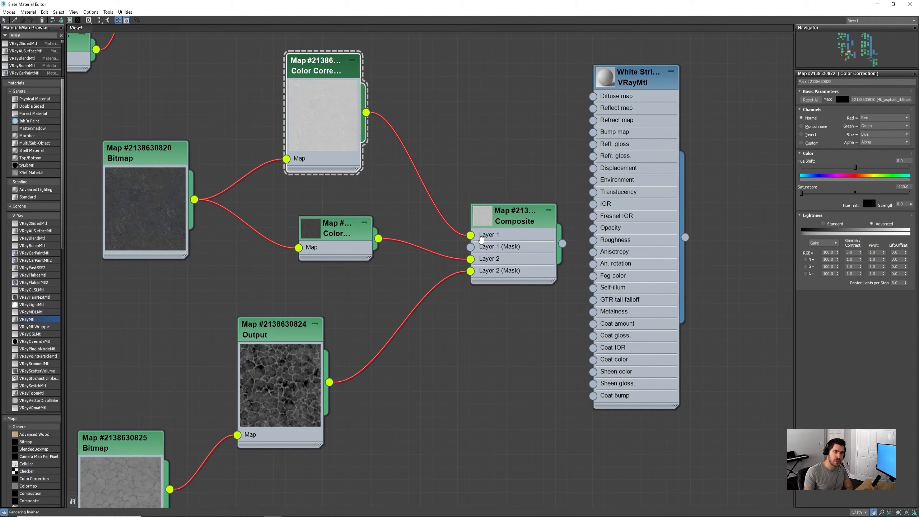
Inspect the full image of the grey crack bitmap feeding the copied Output map
middle_click_drag(290, 383, 421, 303)
scroll(423, 308, "up", 1)
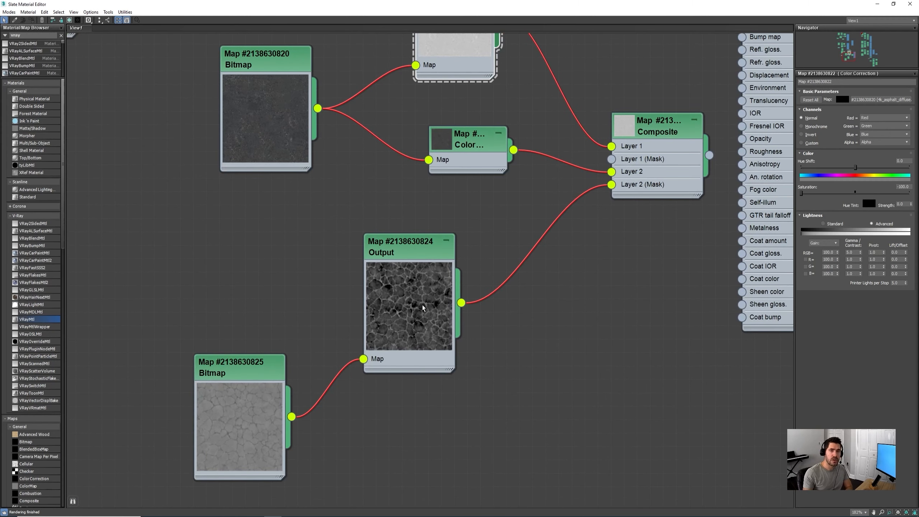
middle_click_drag(206, 455, 288, 397)
scroll(290, 397, "up", 1)
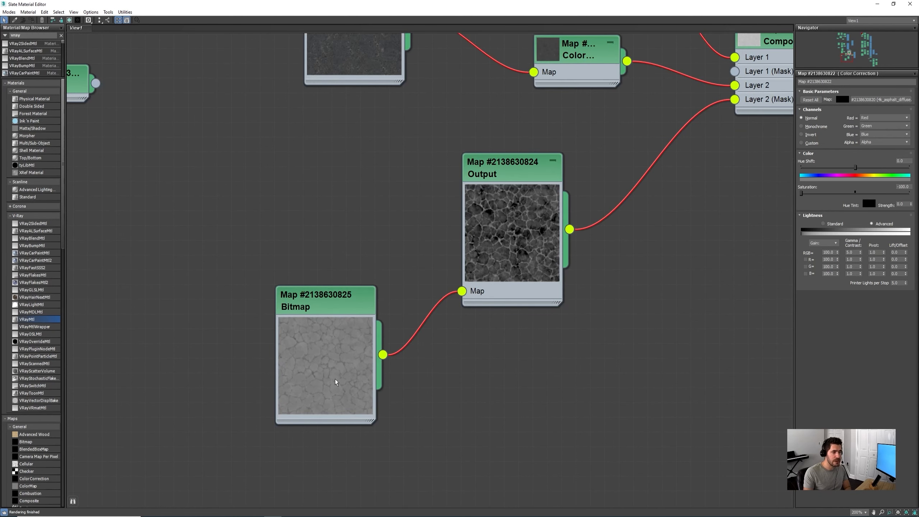
left_click(315, 343)
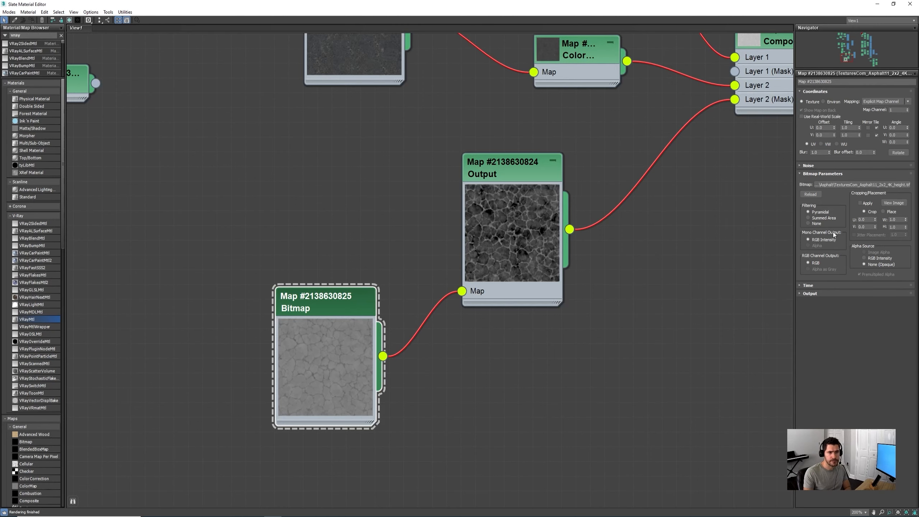
left_click(888, 204)
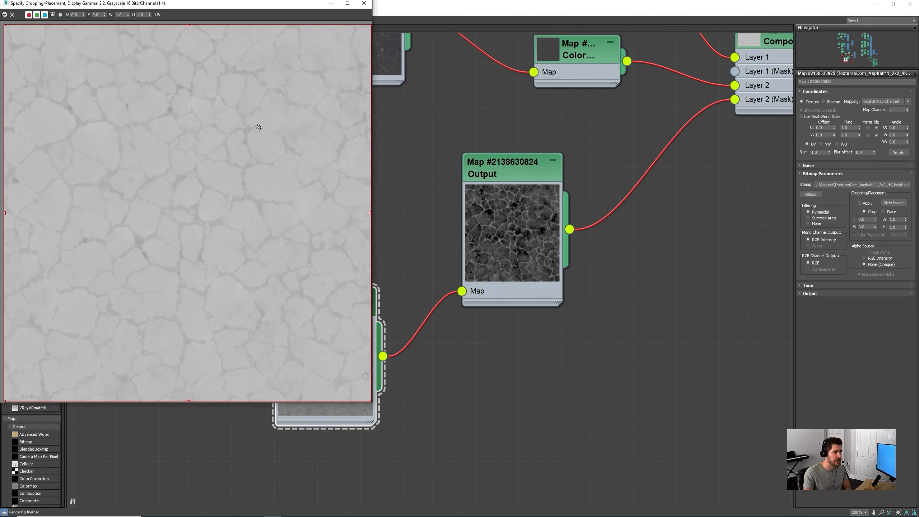
left_click(364, 3)
Adjust the mono color map curve of the copied crack-pattern Output to darken it and increase its contrast
left_click(513, 170)
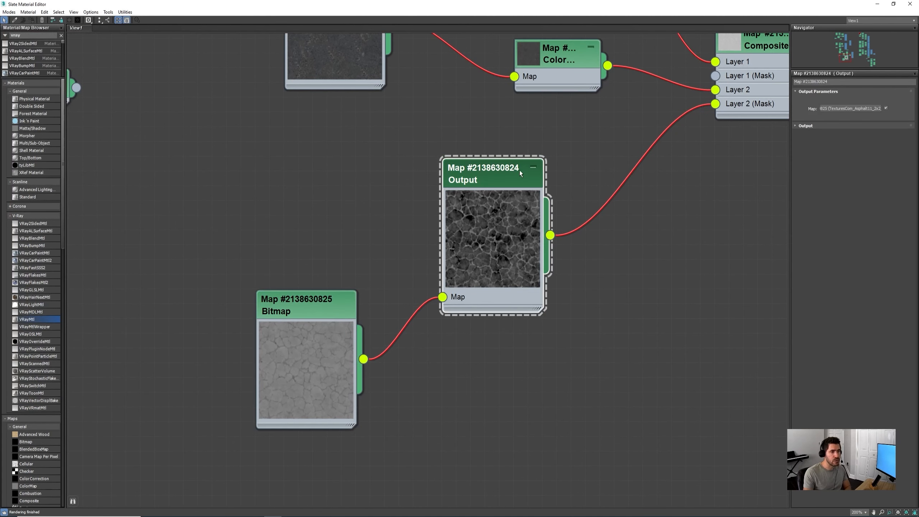
left_click(798, 125)
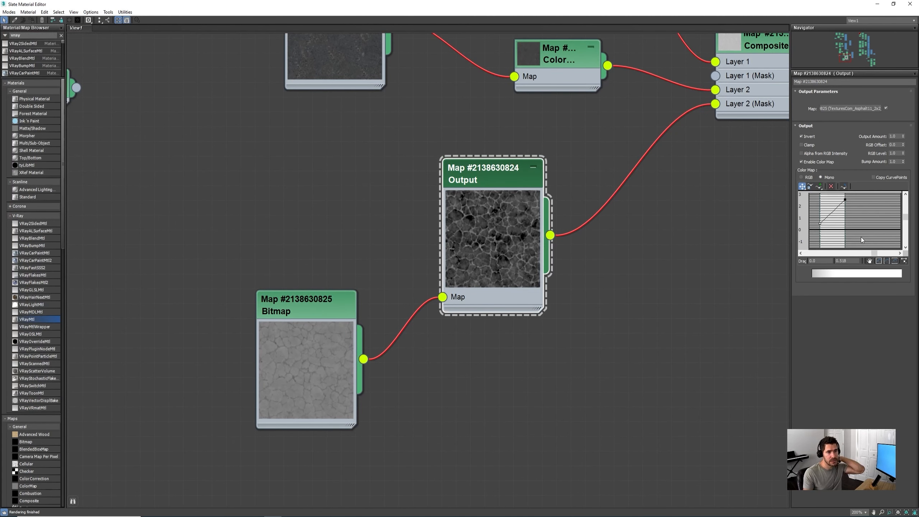
middle_click_drag(858, 235, 889, 237)
left_click_drag(904, 218, 867, 201)
left_click(867, 203)
scroll(841, 227, "down", 1)
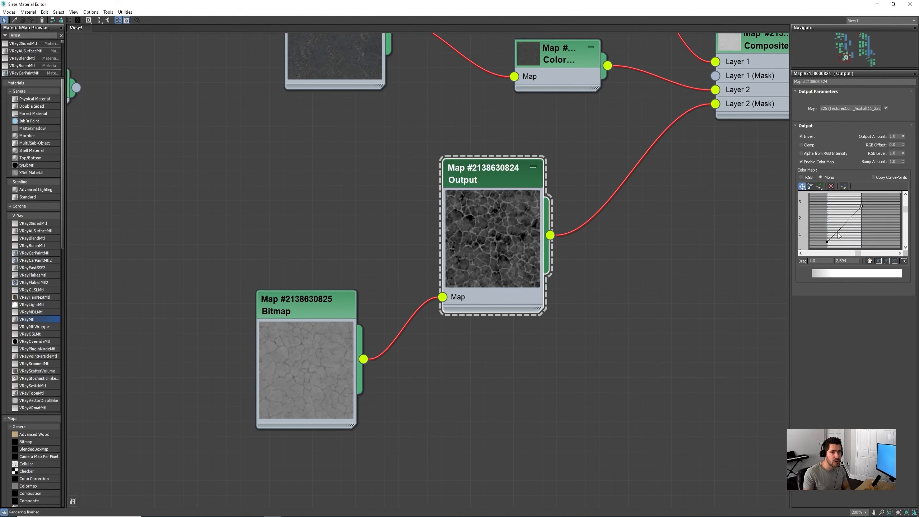
scroll(600, 279, "down", 2)
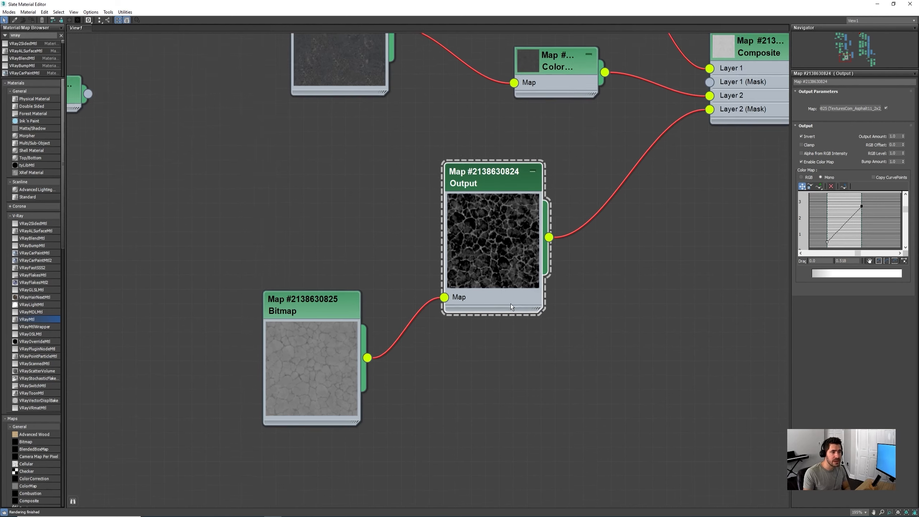
Align the White Stripes material beside the copied Composite and connect the Composite to its Diffuse map
middle_click_drag(599, 279, 487, 342)
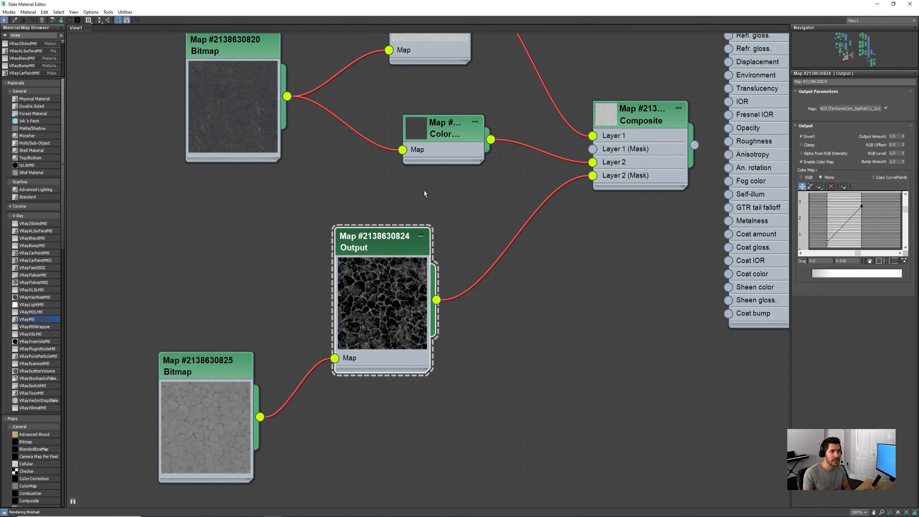
middle_click_drag(424, 194, 510, 314)
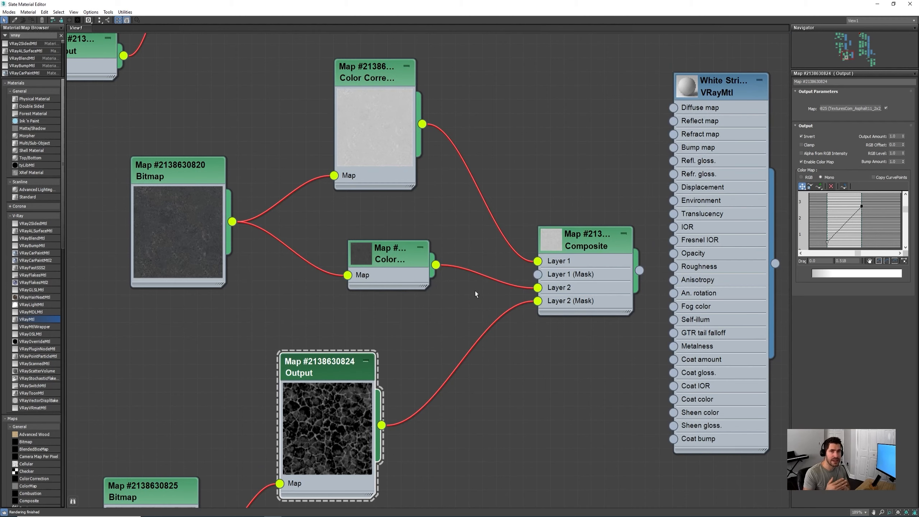
middle_click_drag(563, 327, 433, 329)
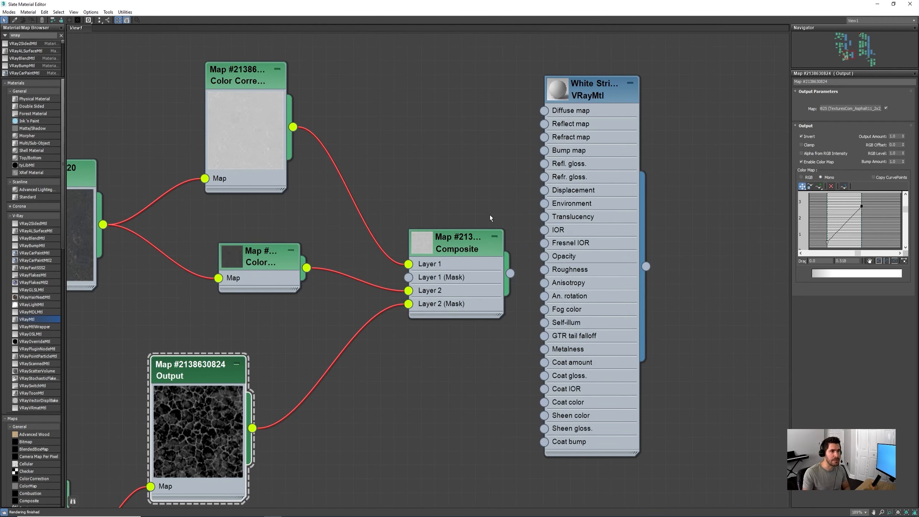
middle_click_drag(488, 221, 538, 217)
scroll(535, 226, "down", 2)
middle_click_drag(511, 284, 604, 237)
scroll(603, 237, "down", 2)
left_click_drag(718, 80, 744, 201)
left_click_drag(645, 218, 693, 211)
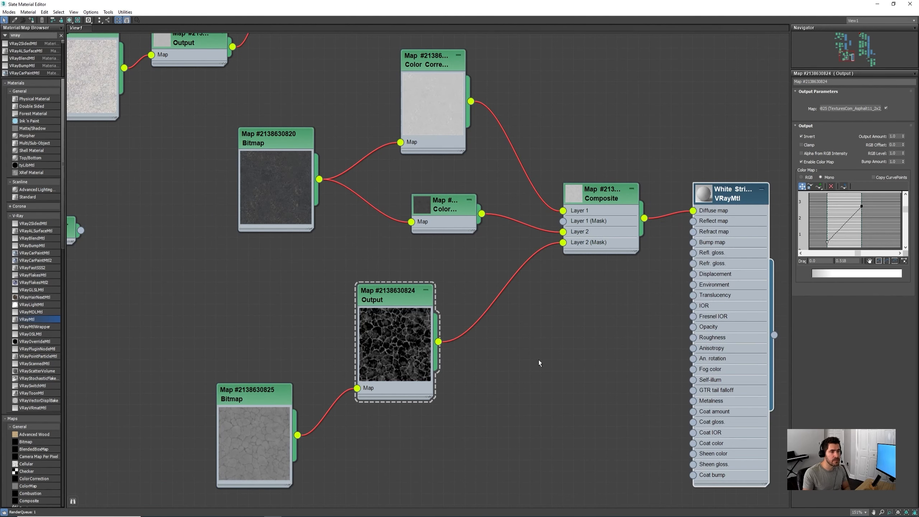
Set the White Stripes material's reflection color to pure white
scroll(538, 361, "down", 5)
middle_click_drag(529, 248, 426, 246)
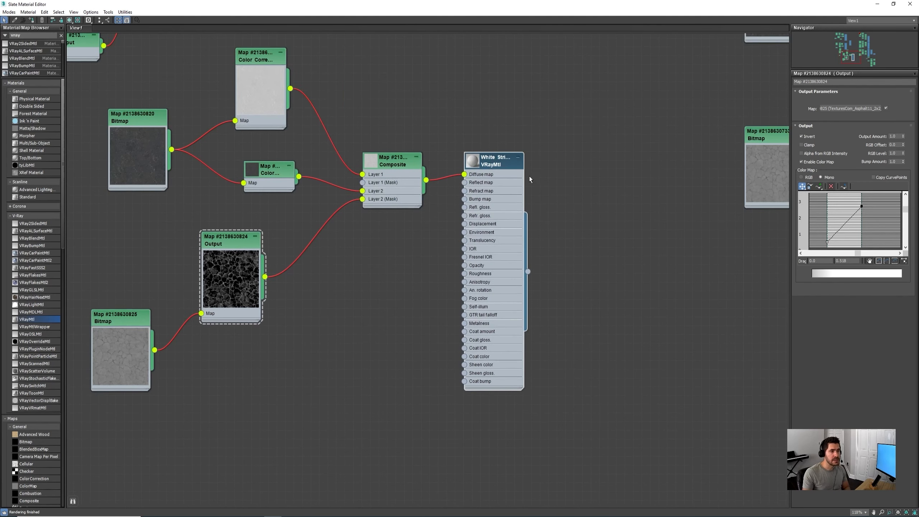
double_click(501, 165)
left_click(837, 119)
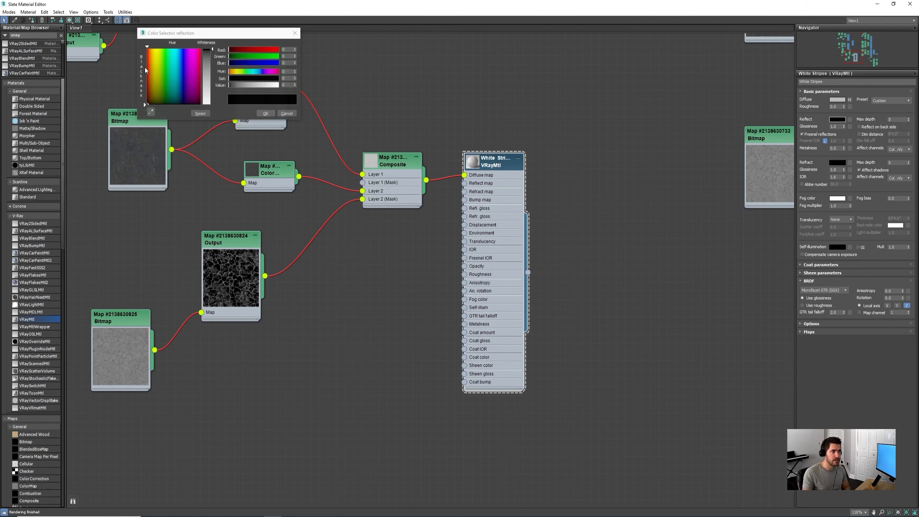
left_click_drag(213, 48, 213, 106)
left_click(265, 114)
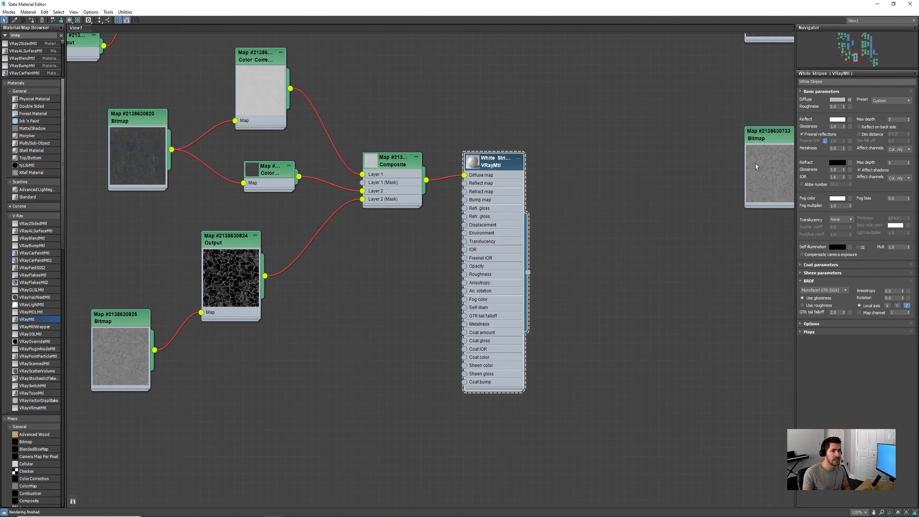
Set the bump amount of the White Stripes material to 100 in its map settings
left_click(810, 331)
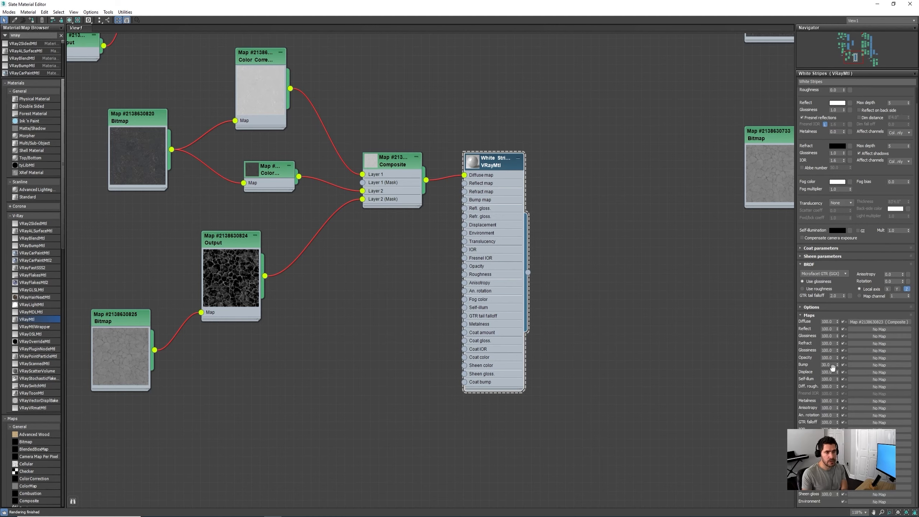
double_click(832, 365)
key("Return")
Copy the VRayColor2Bump node beside White Stripes and delete the copy's wire to the original grey bitmap
middle_click_drag(630, 290, 442, 283)
scroll(443, 284, "down", 1)
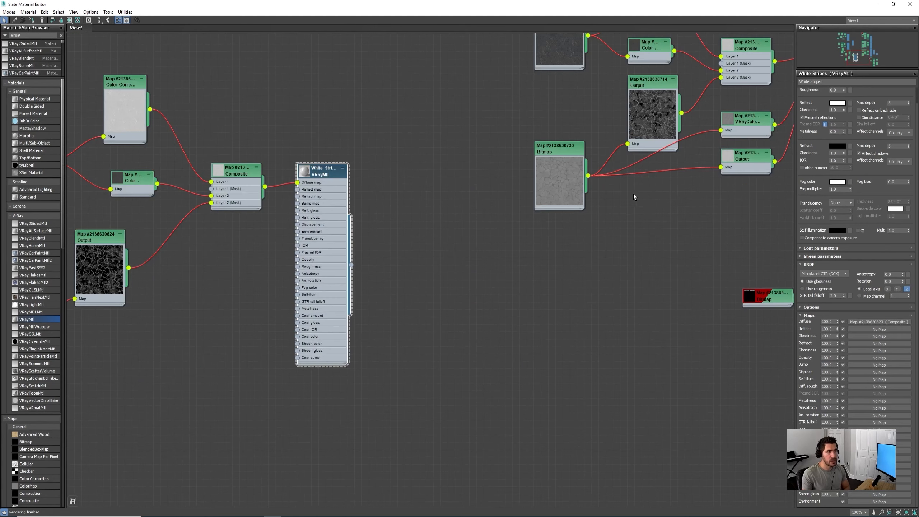
middle_click_drag(677, 196, 573, 248)
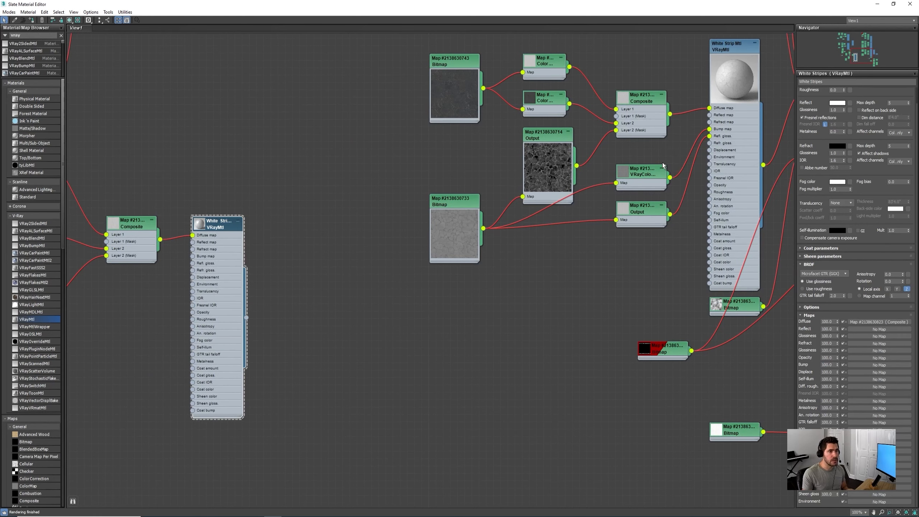
left_click(651, 171)
middle_click_drag(597, 191, 699, 156)
scroll(699, 156, "down", 1)
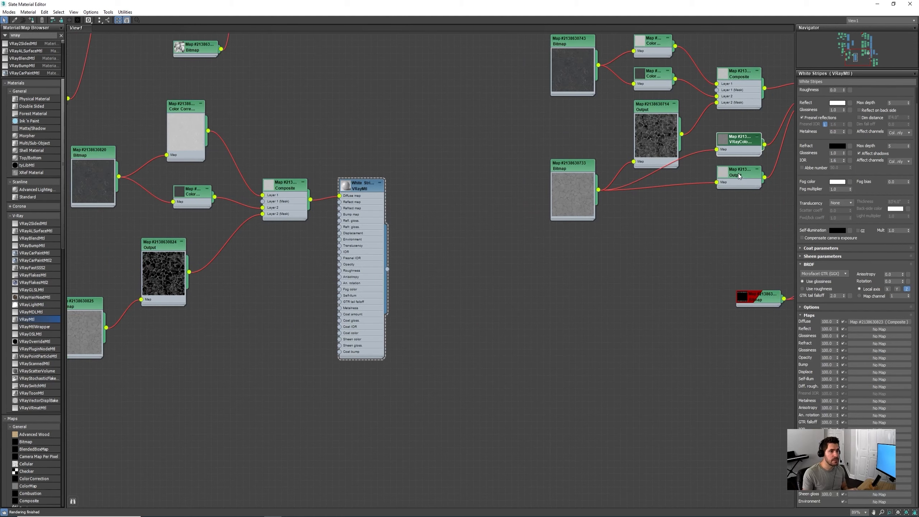
left_click_drag(737, 146, 276, 269, "shift")
left_click(463, 216)
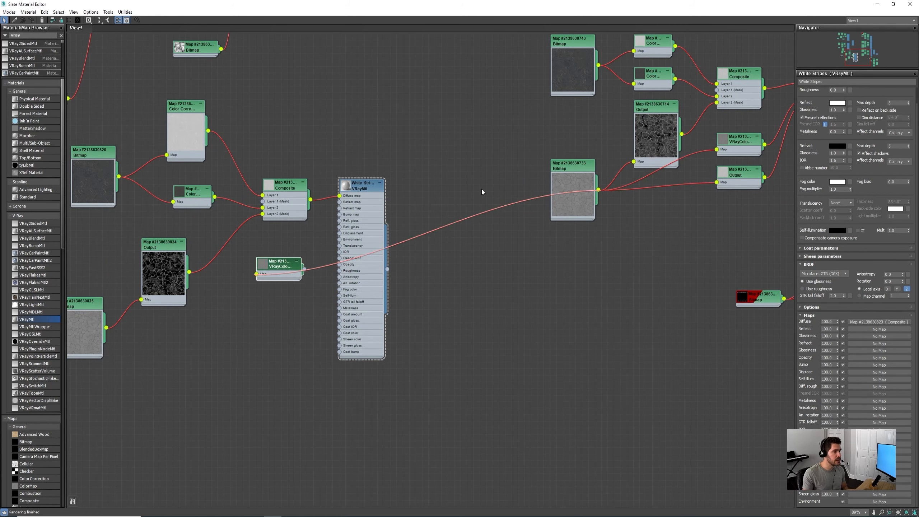
key("Delete")
Connect the crack-pattern Output to the copied VRayColor2Bump and feed that into White Stripes' Bump map
scroll(268, 260, "up", 2)
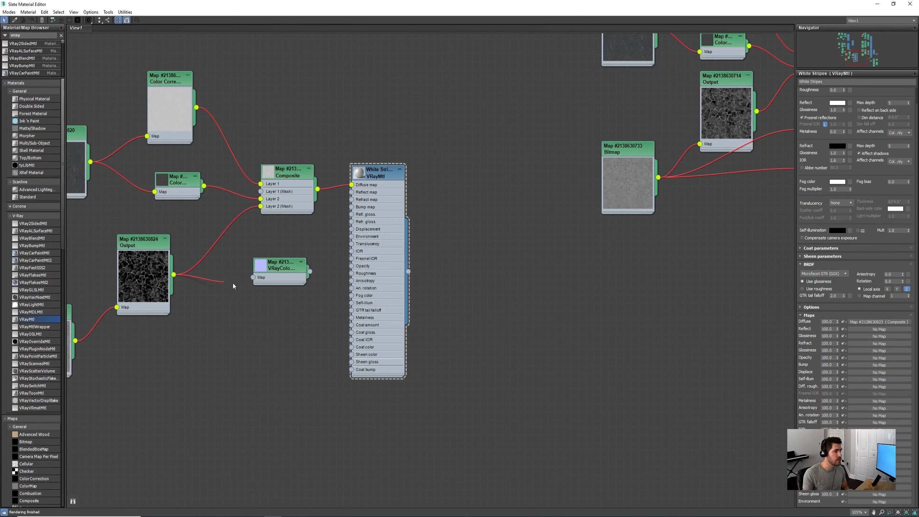
left_click_drag(233, 286, 253, 277)
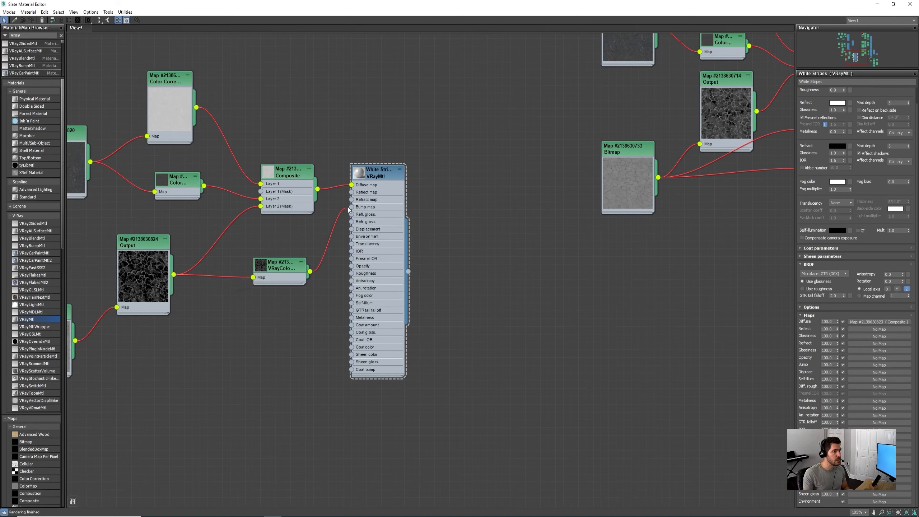
left_click_drag(349, 210, 351, 206)
middle_click_drag(723, 205, 498, 219)
scroll(498, 219, "down", 1)
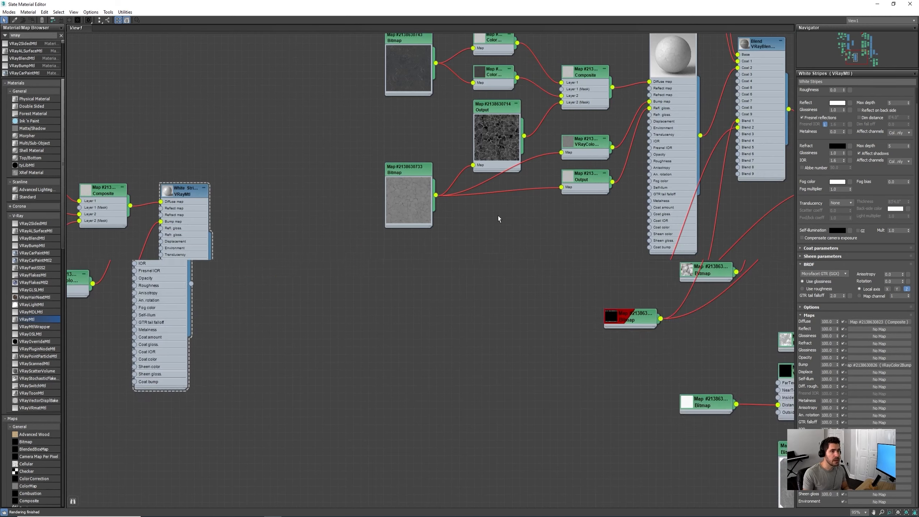
left_click(592, 179)
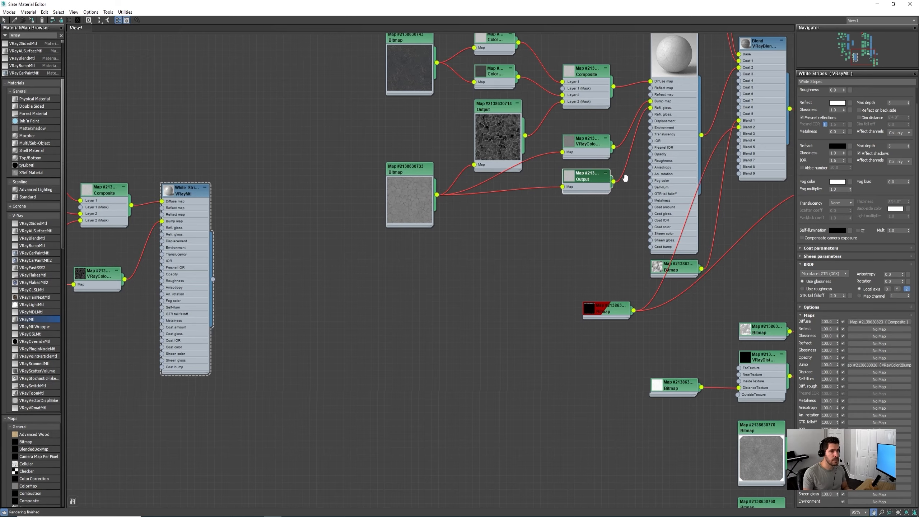
middle_click_drag(588, 185, 710, 181)
mouse_move(715, 176)
left_mouse_down("shift")
mouse_move(210, 337)
mouse_move(226, 329)
left_mouse_up("shift")
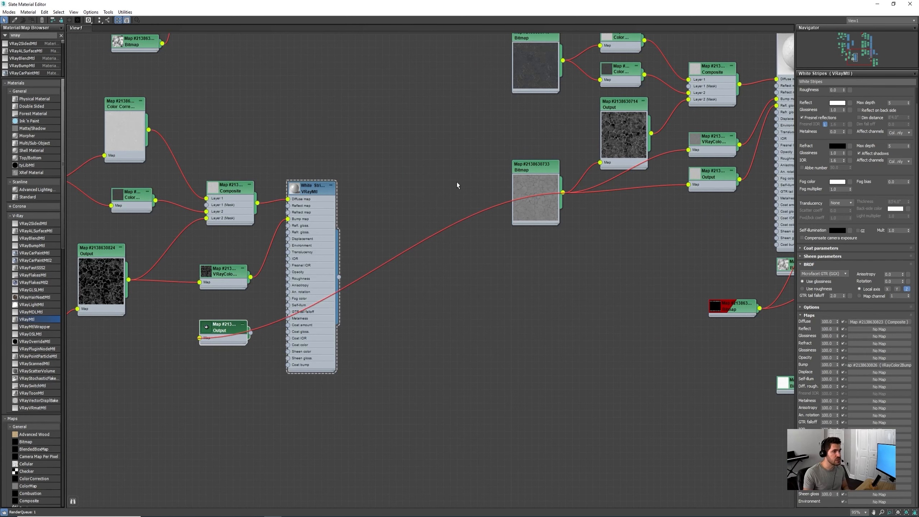
left_click_drag(457, 185, 409, 309)
key("Delete")
left_click(221, 322)
key("Delete")
Search the map browser for "output" and add a new Output map below the copied VRayColor2Bump node
double_click(33, 35)
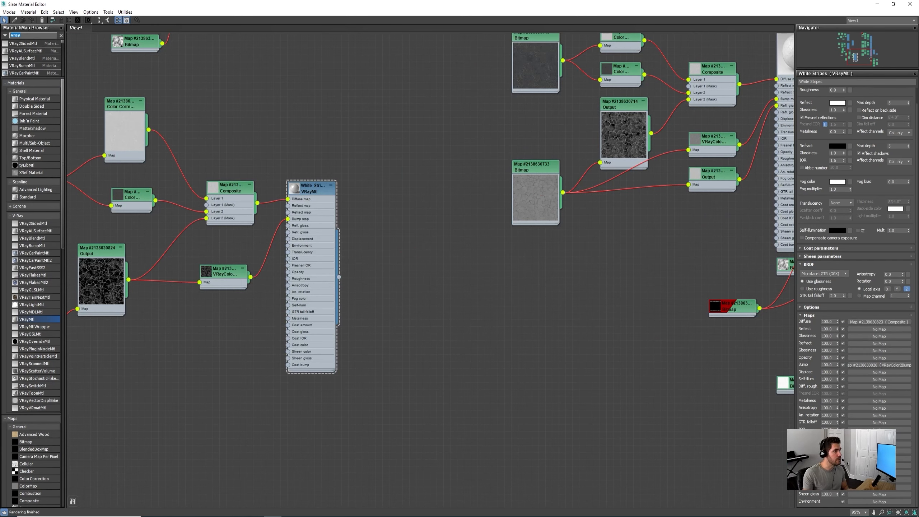
type("outpu")
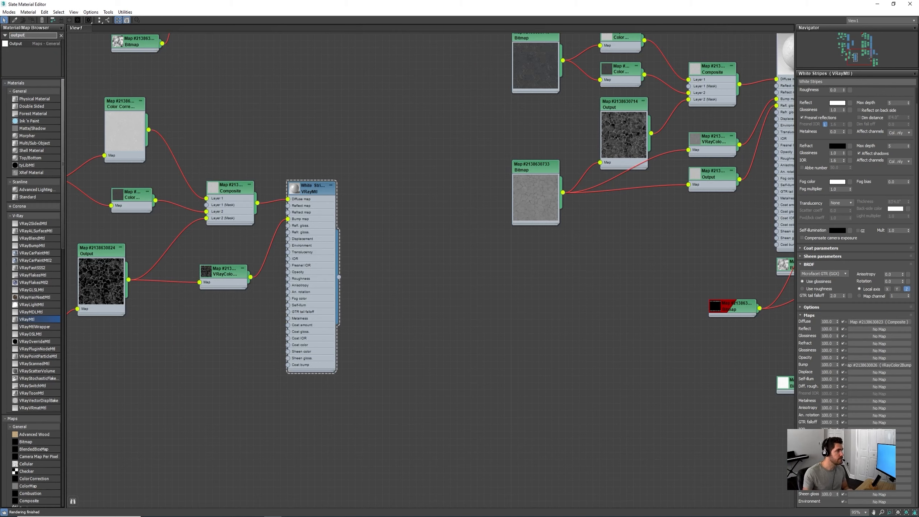
type("t")
left_click_drag(230, 306, 218, 318)
middle_click_drag(317, 307, 493, 283)
scroll(221, 321, "up", 1)
scroll(215, 317, "down", 1)
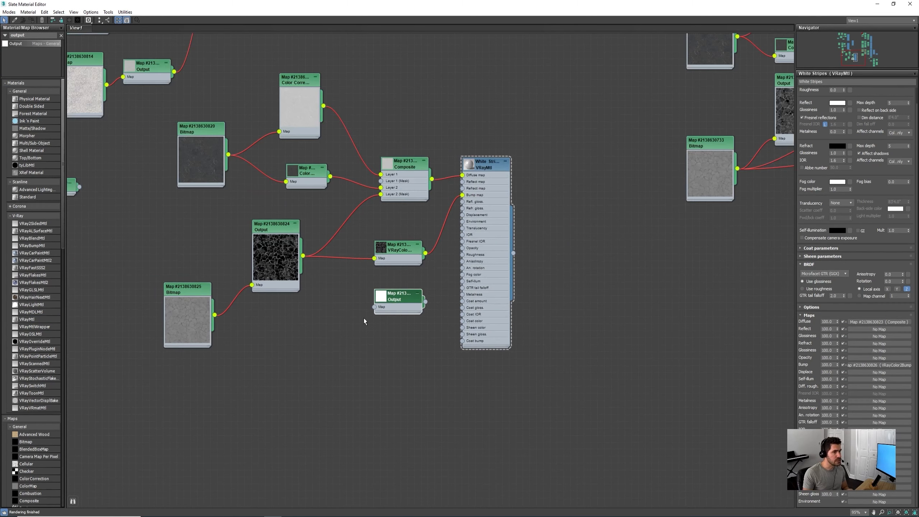
Connect the copied grey crack bitmap to the new Output map and feed that into White Stripes' Refl. gloss
left_click_drag(214, 314, 374, 306)
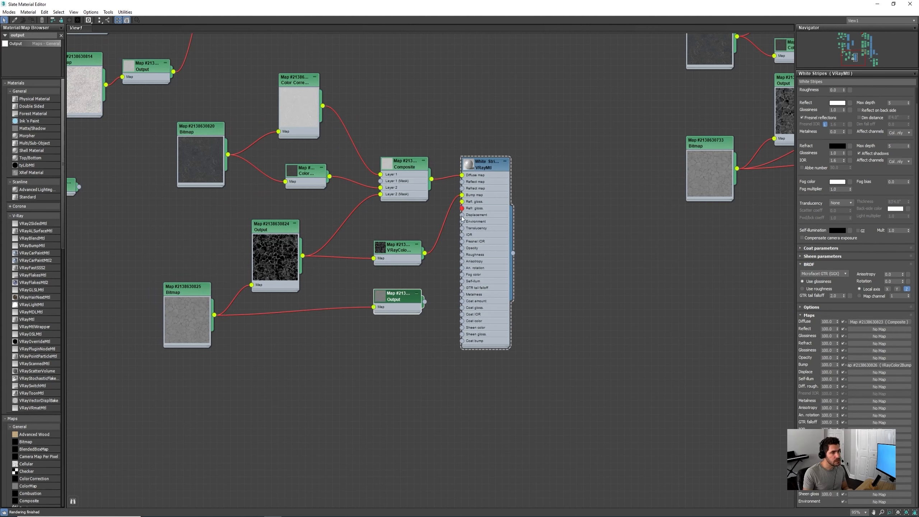
left_click_drag(462, 217, 425, 302)
scroll(439, 387, "up", 4)
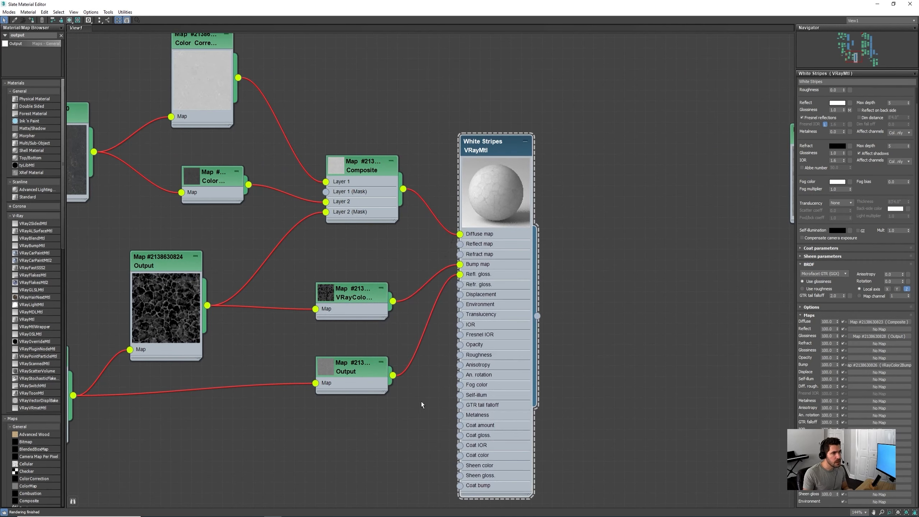
scroll(422, 405, "up", 1)
Open the new Output map's parameters and enable its color map
left_click(376, 384)
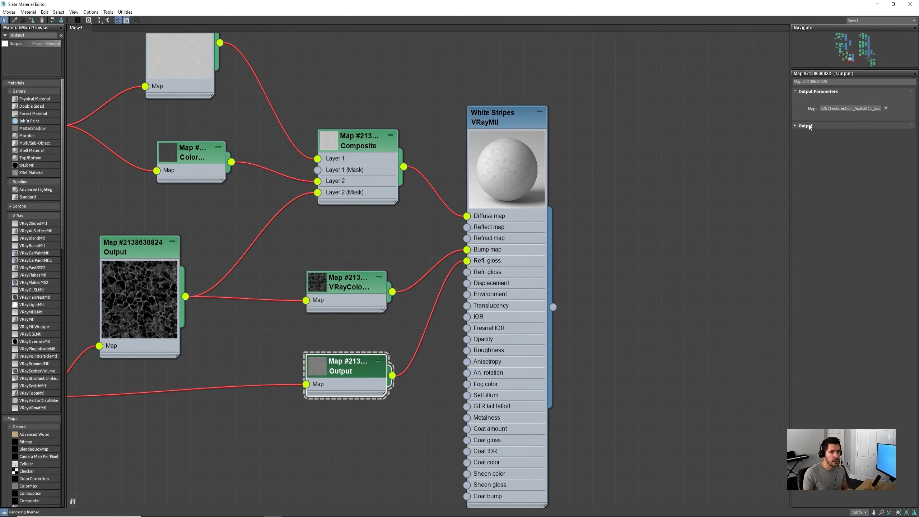
left_click(809, 126)
left_click(815, 162)
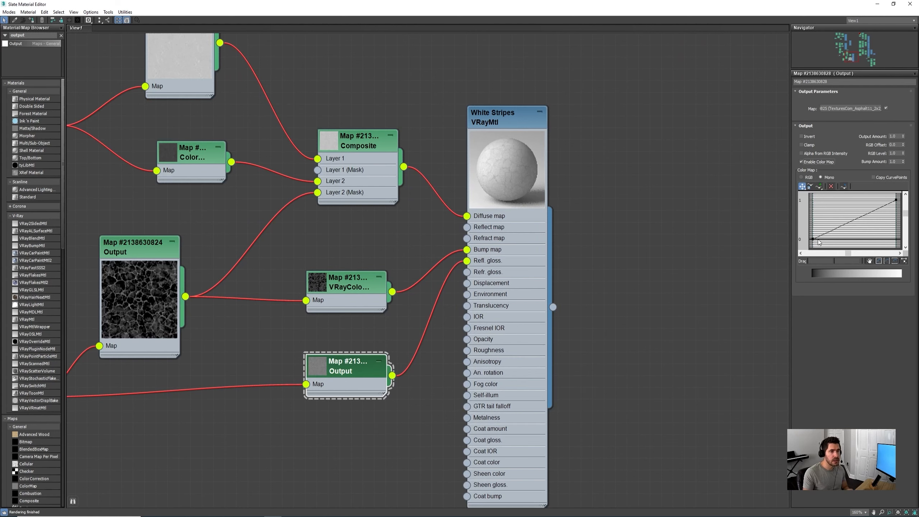
Raise the Output map's color curve, lifting its start point to about 0.29 and its end point to about 1.08
left_click_drag(813, 240, 814, 234)
left_click_drag(896, 200, 895, 196)
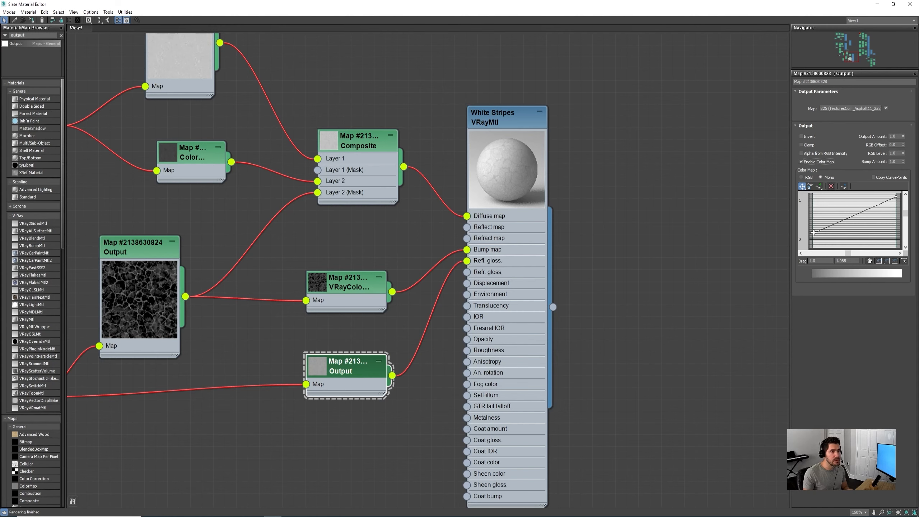
left_click_drag(813, 233, 814, 228)
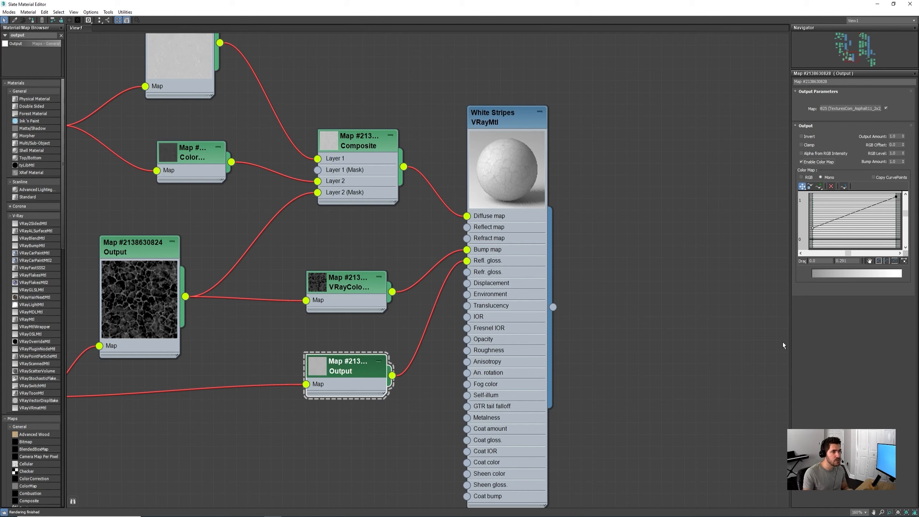
Move the VRayBlendMtl node farther away from the Base A and Base B materials to free space in the graph
scroll(593, 279, "down", 3)
scroll(473, 319, "down", 5)
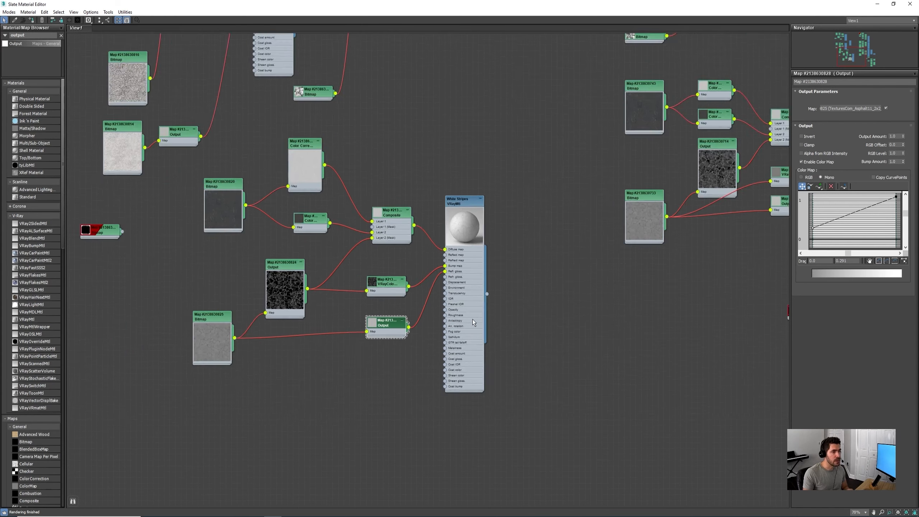
scroll(452, 229, "up", 4)
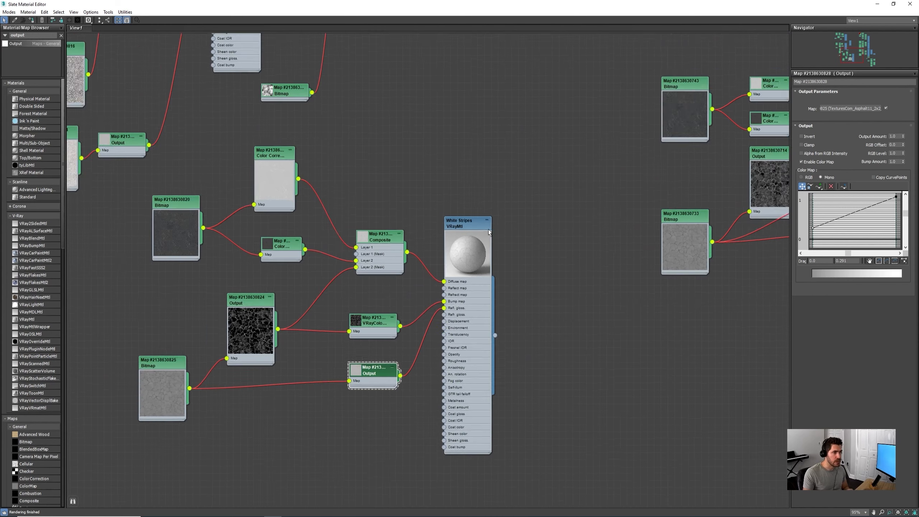
scroll(488, 229, "down", 5)
left_click_drag(215, 246, 384, 421)
middle_click_drag(460, 292, 492, 409)
middle_click_drag(421, 203, 431, 232)
scroll(447, 129, "up", 3)
scroll(465, 119, "up", 3)
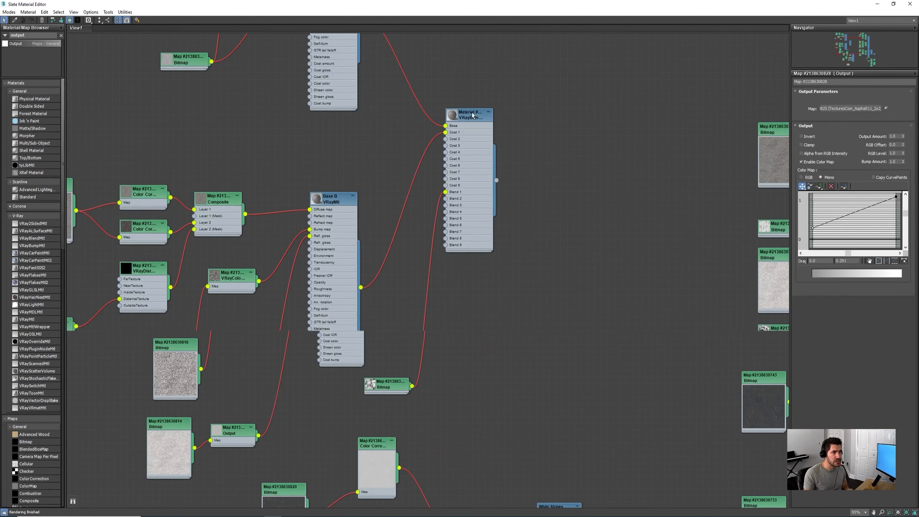
left_click_drag(471, 120, 554, 126)
scroll(567, 135, "down", 3)
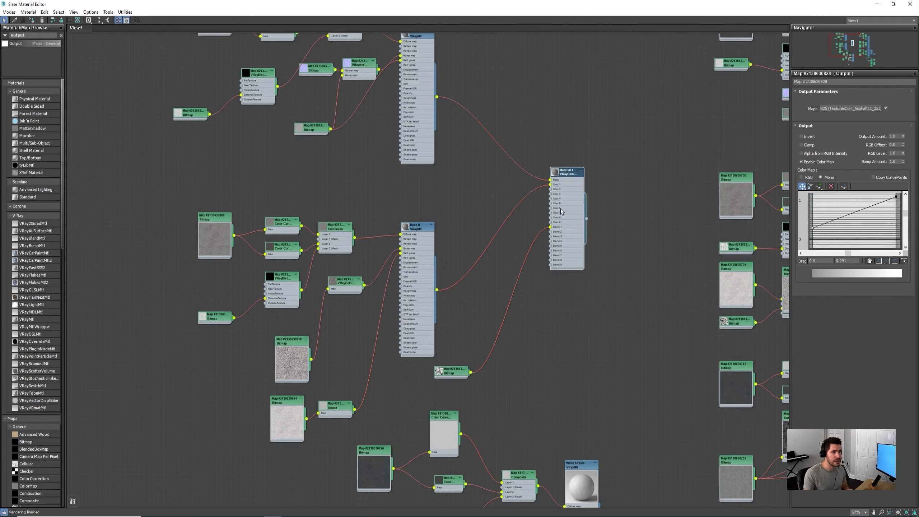
Reposition the VRayBlendMtl node slightly and feed the White Stripes material into its Coat 2 slot
middle_click_drag(464, 426, 525, 199)
scroll(525, 201, "up", 3)
scroll(525, 202, "up", 2)
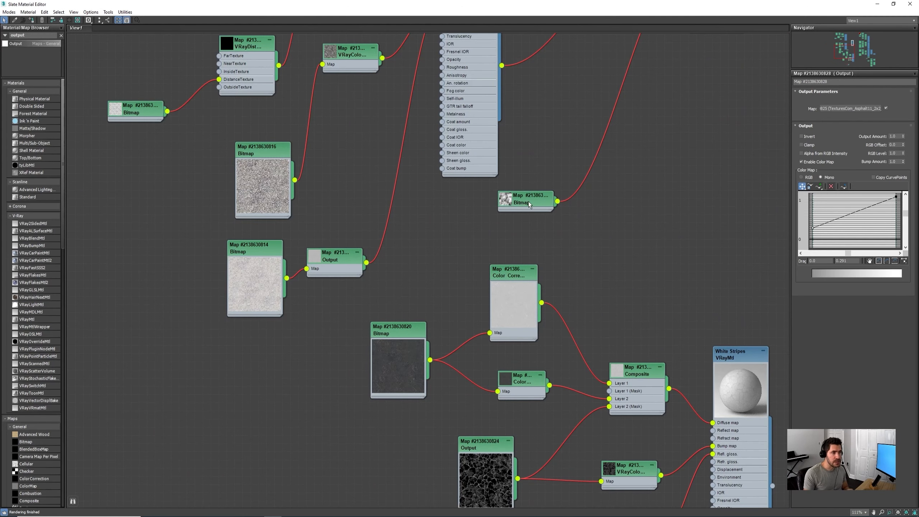
scroll(528, 202, "down", 4)
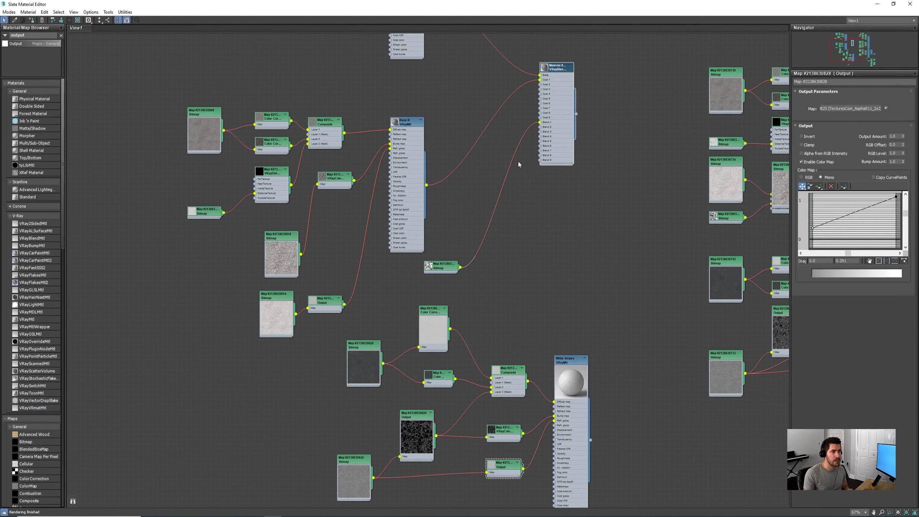
left_click_drag(557, 66, 579, 80)
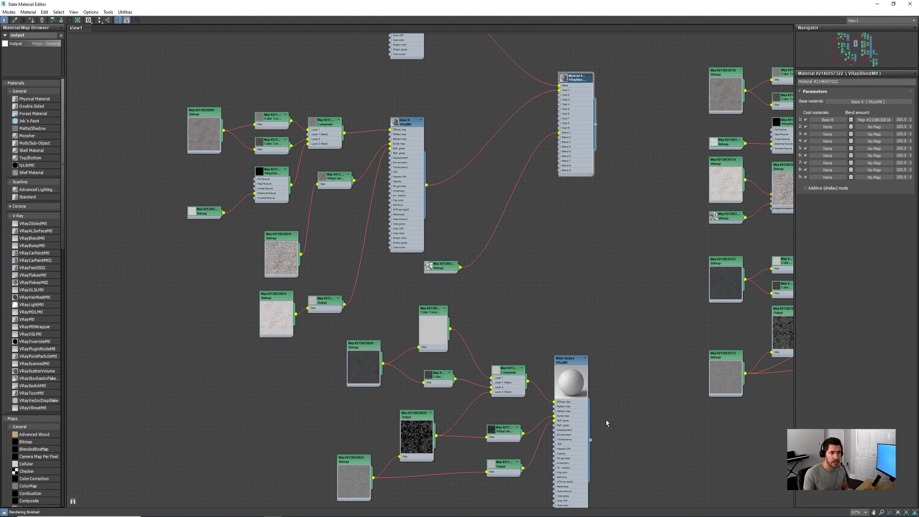
left_click_drag(591, 441, 559, 95)
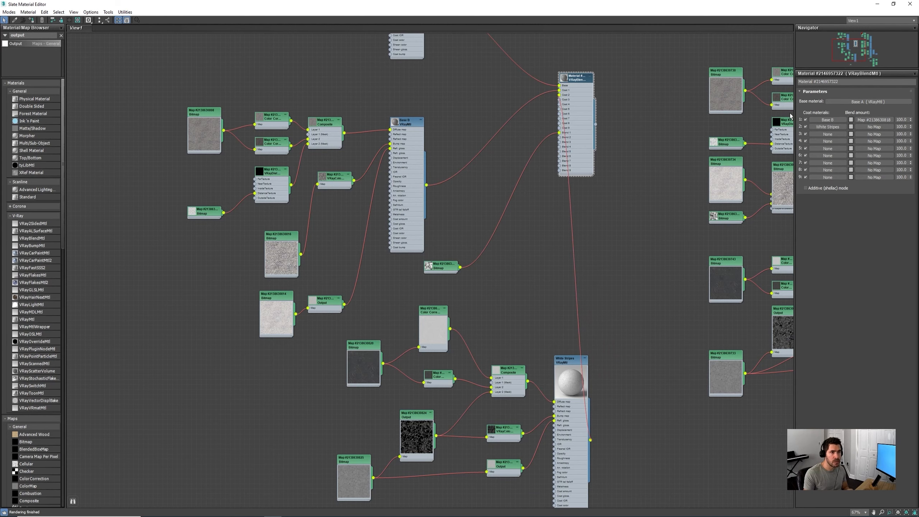
Select the White Stripes material with its map nodes and move the group beneath the Base B network
left_click_drag(561, 317, 359, 487)
middle_click_drag(520, 392, 577, 245)
left_click_drag(621, 217, 466, 252)
Move the black lane-marking bitmap closer to the VRayBlendMtl and connect it to the Blend 2 slot
left_click_drag(514, 444, 572, 160)
middle_click_drag(572, 220, 572, 297)
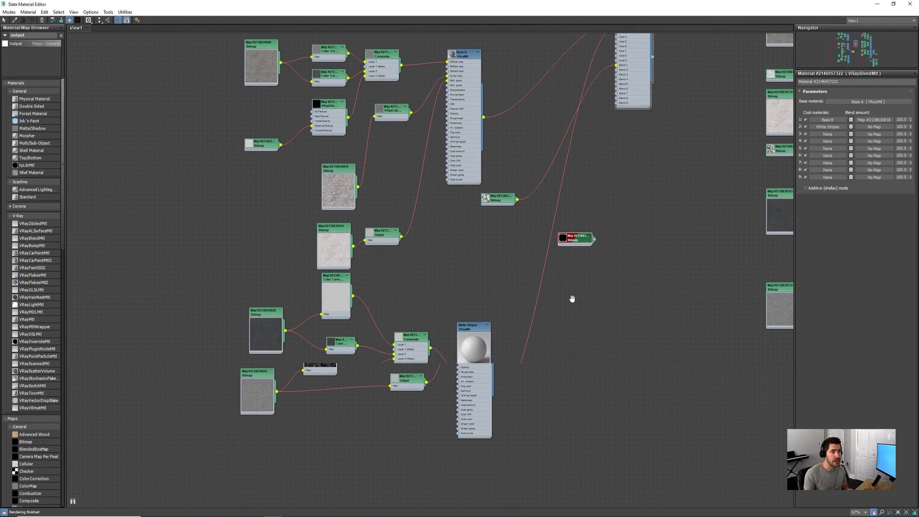
scroll(595, 239, "up", 3)
scroll(593, 282, "up", 1)
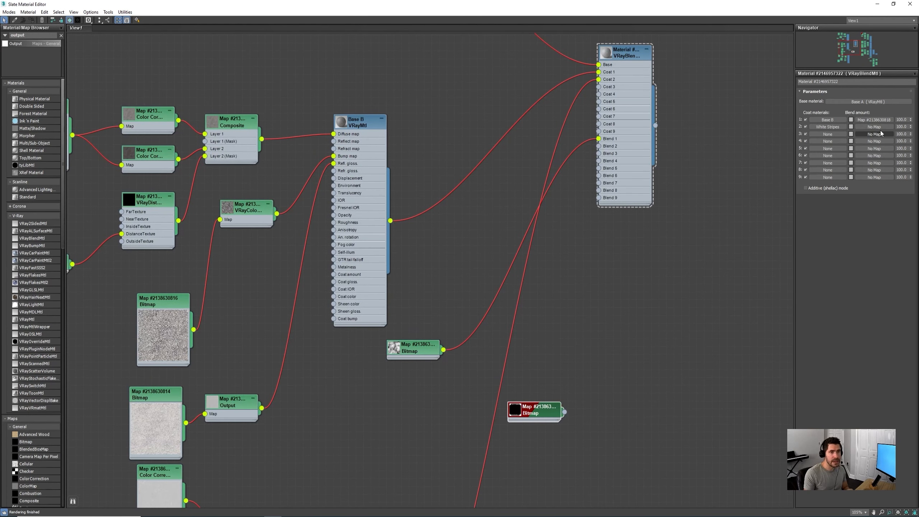
left_click_drag(564, 412, 599, 146)
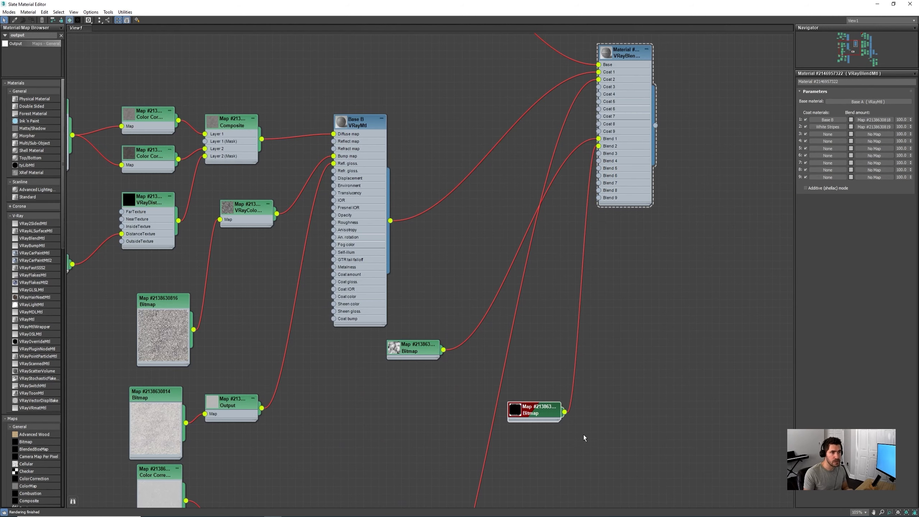
Enlarge the lane-marking mask bitmap's preview and review the Base A, Base B and White Stripes connections to the blend
scroll(525, 421, "up", 5)
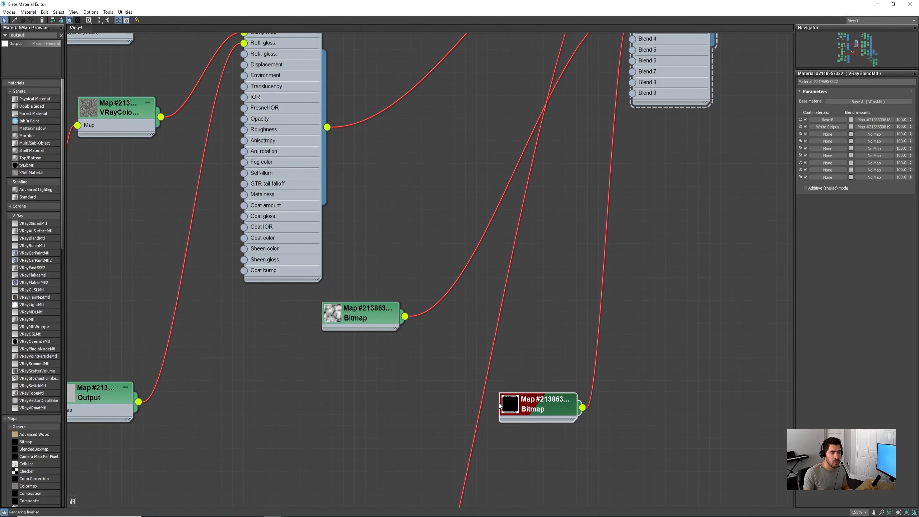
double_click(511, 405)
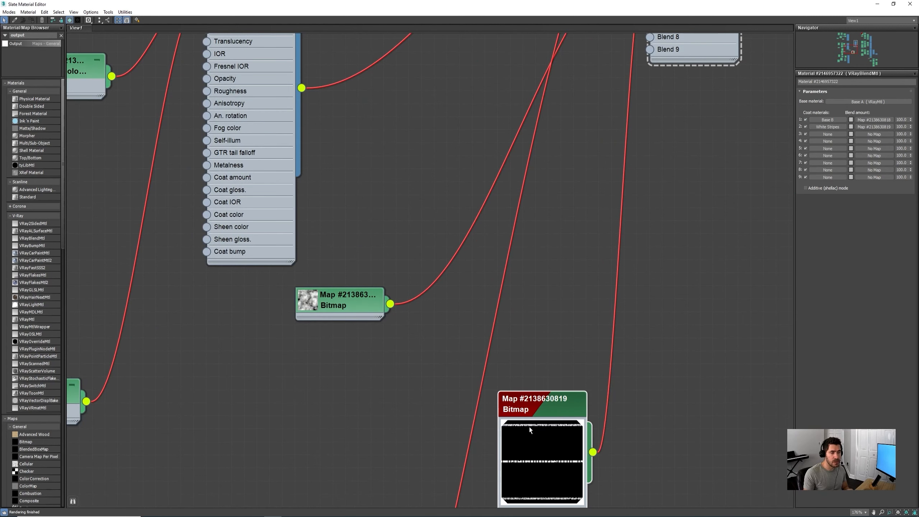
scroll(531, 433, "down", 8)
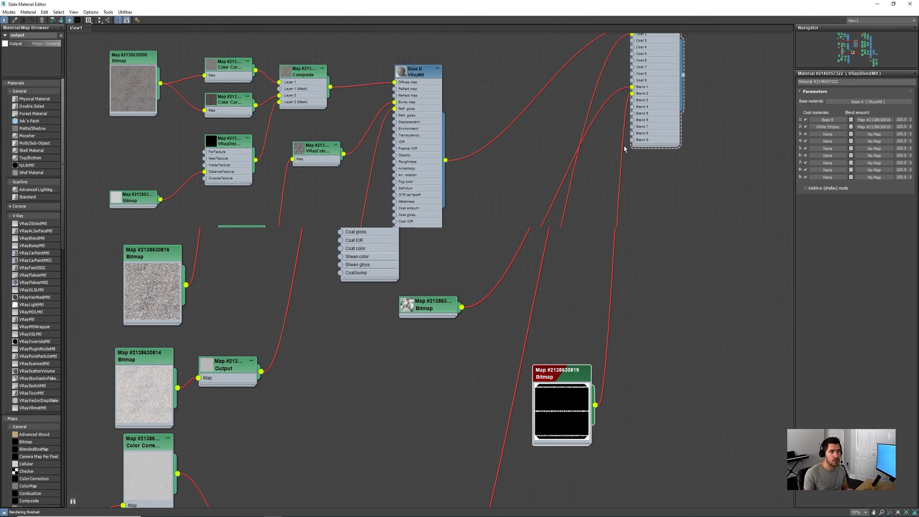
middle_click_drag(587, 273, 576, 92)
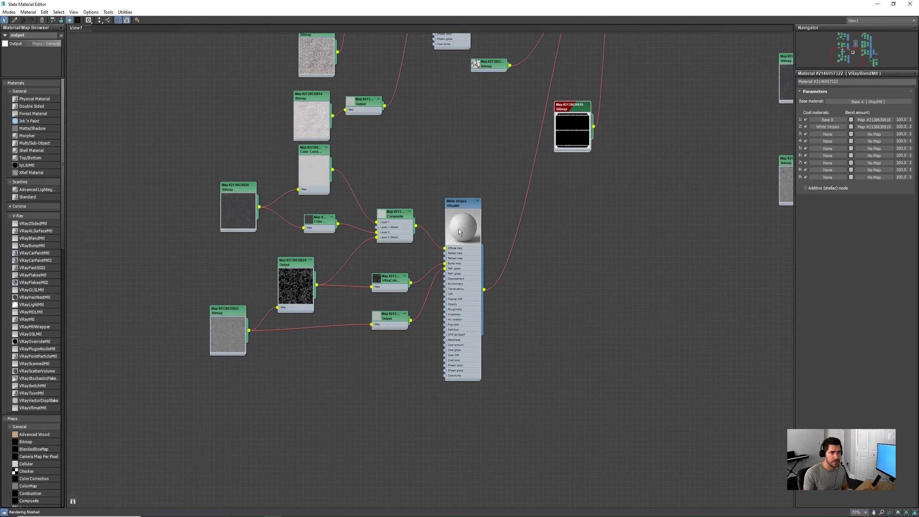
middle_click_drag(460, 232, 565, 360)
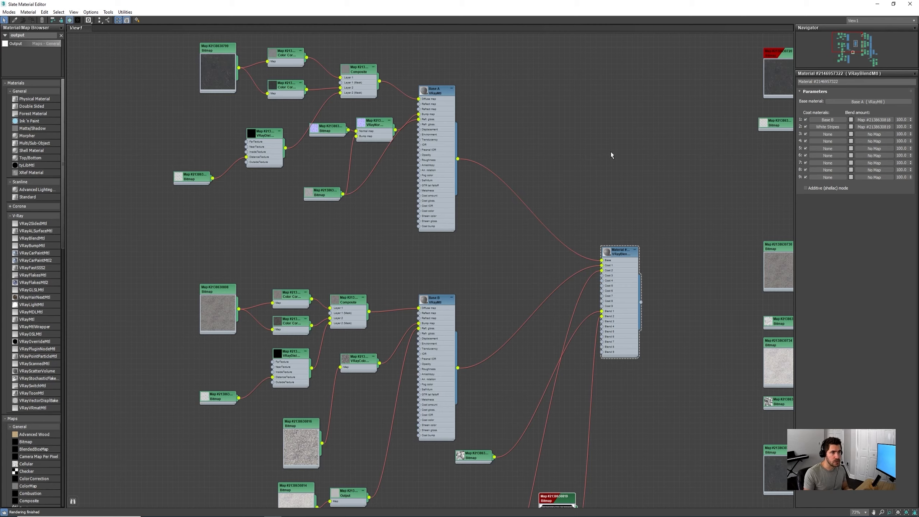
middle_click_drag(611, 152, 470, 139)
Assign the VRayBlendMtl to the curved road in the viewport and render it in the V-Ray Frame Buffer
left_click_drag(587, 3, 137, 28)
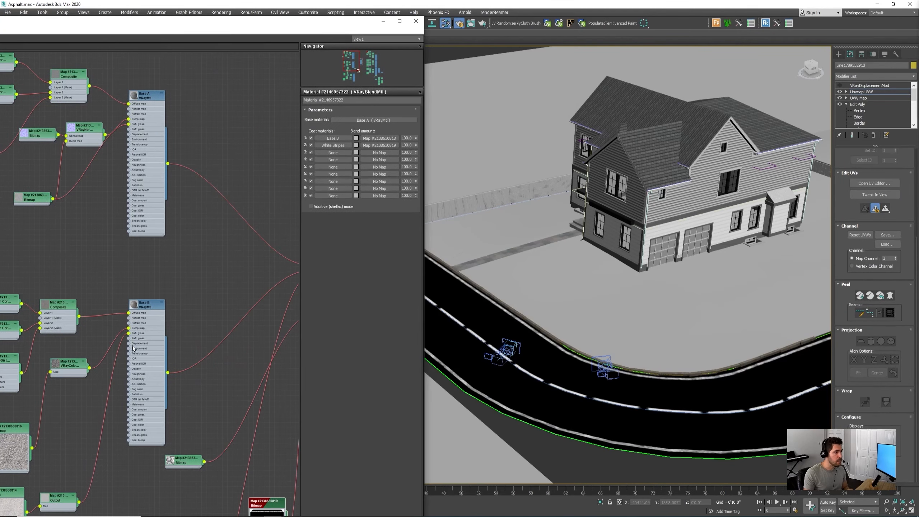
scroll(222, 217, "down", 3)
middle_click_drag(231, 265, 123, 247)
scroll(208, 266, "up", 2)
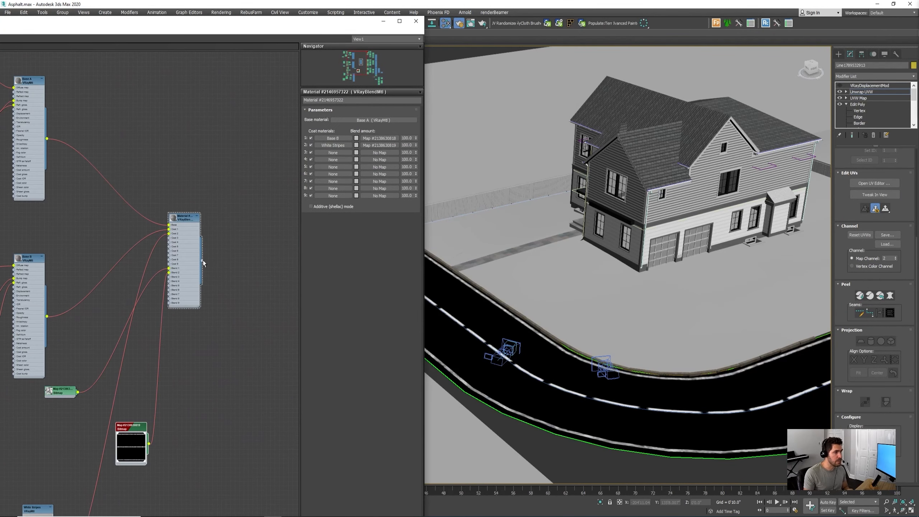
left_click_drag(202, 260, 513, 343)
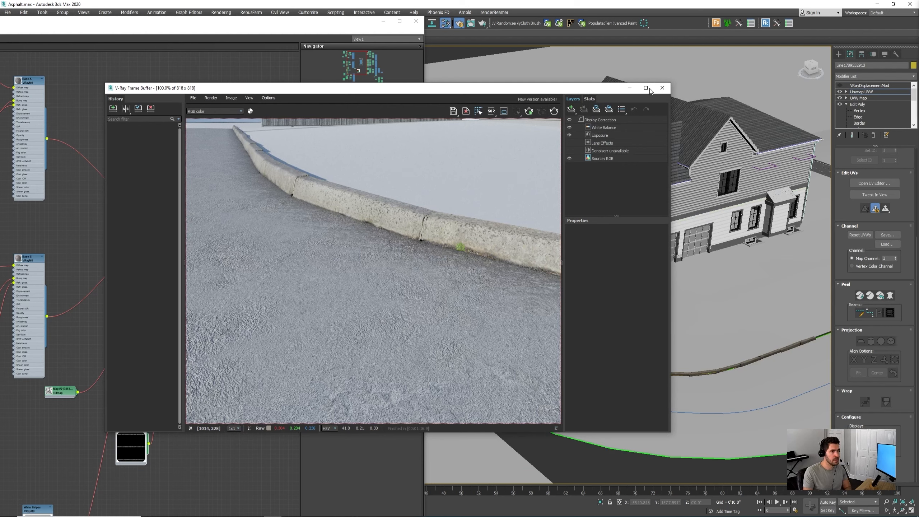
key("shift+q")
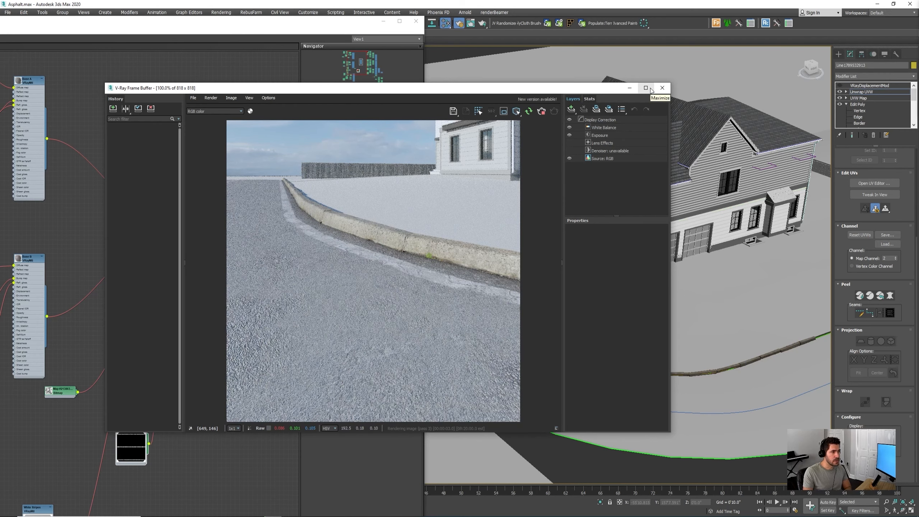
left_click(646, 88)
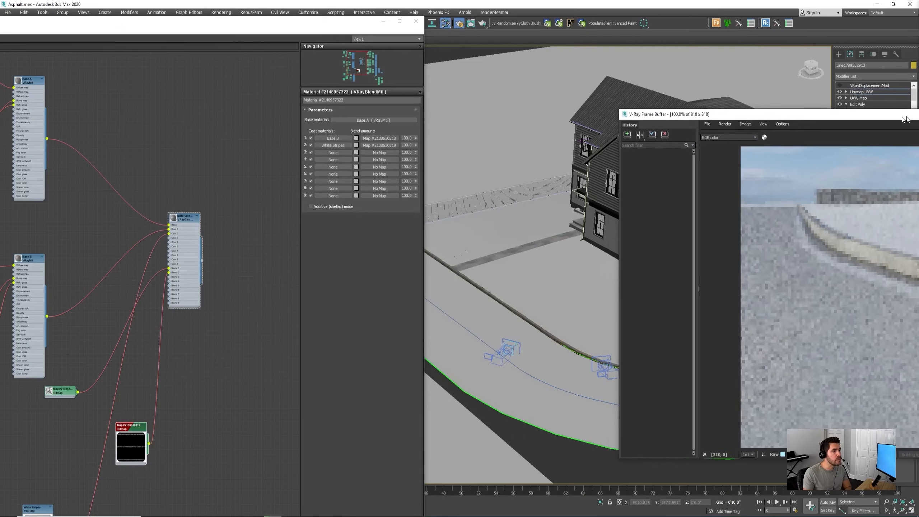
Open the parameters of the copied grey height bitmap feeding White Stripes and place the V-Ray Frame Buffer beside the material editor
middle_click_drag(146, 454, 174, 326)
scroll(175, 326, "up", 3)
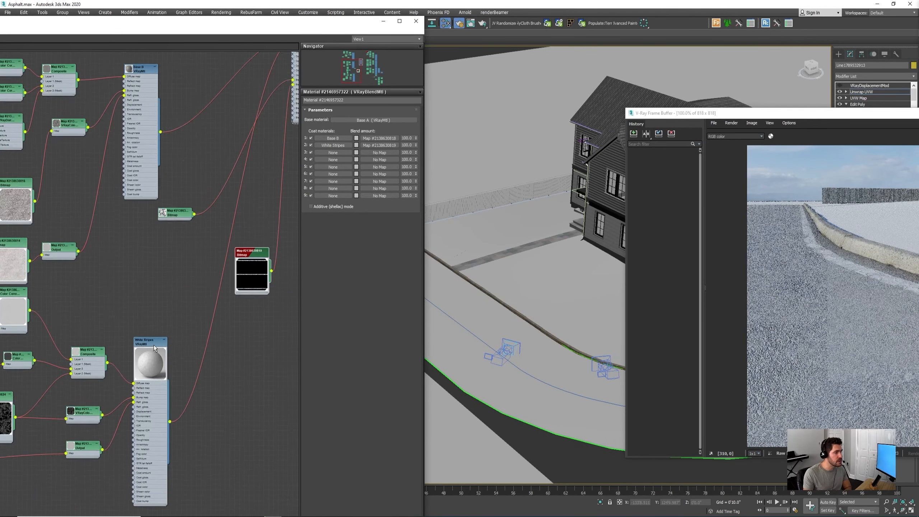
middle_click_drag(105, 342, 244, 298)
scroll(115, 371, "up", 1)
scroll(121, 379, "up", 1)
double_click(25, 444)
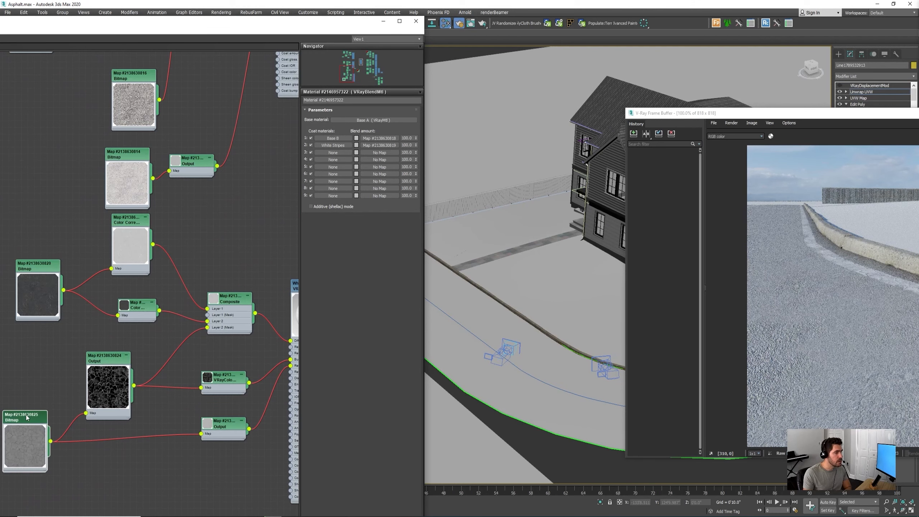
left_click_drag(706, 113, 497, 92)
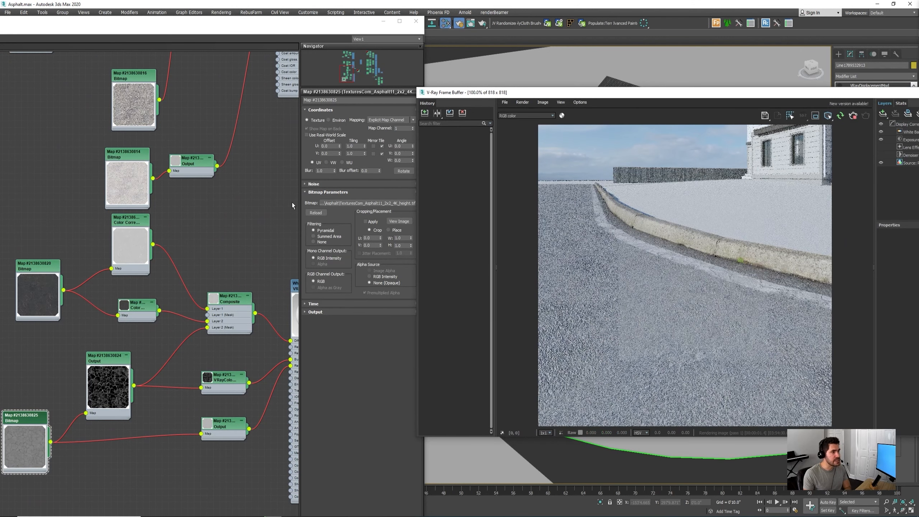
Set the height bitmap's U and V tiling to 3 and define a render region over the white stripe beside the curb
double_click(354, 145)
type("3")
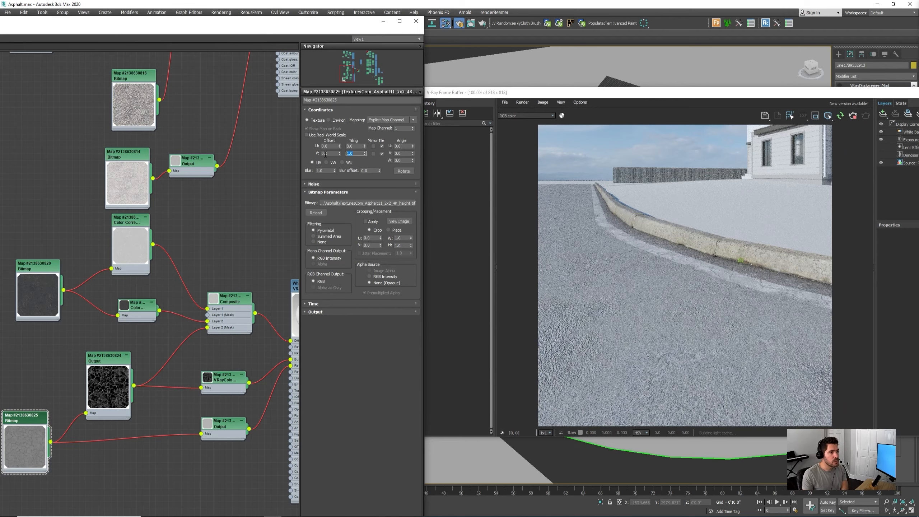
key("Tab")
type("3")
key("Return")
left_click(815, 116)
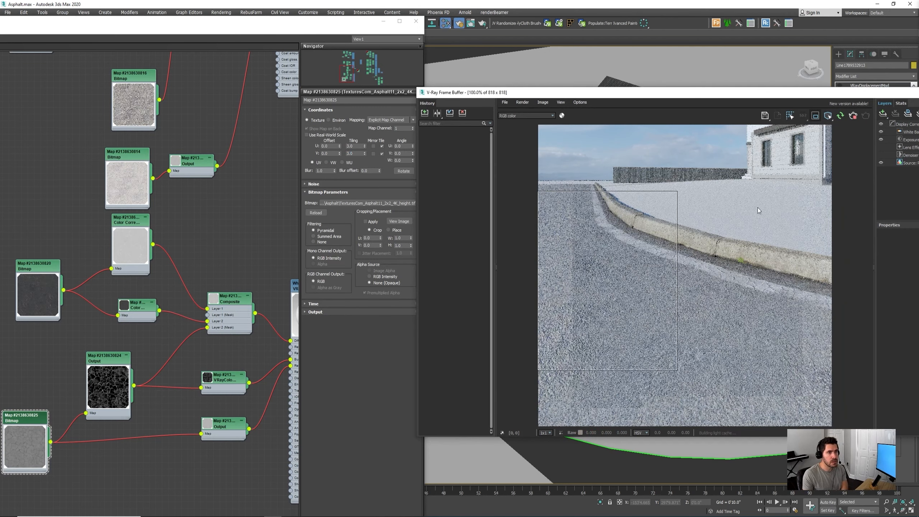
left_click_drag(756, 248, 678, 288)
Try heights of 0.3 and 0.5 inches on White Stripes' VRayColor2Bump, settle on 0.4, and bring the render back into full view
middle_click_drag(169, 359, 131, 296)
double_click(188, 317)
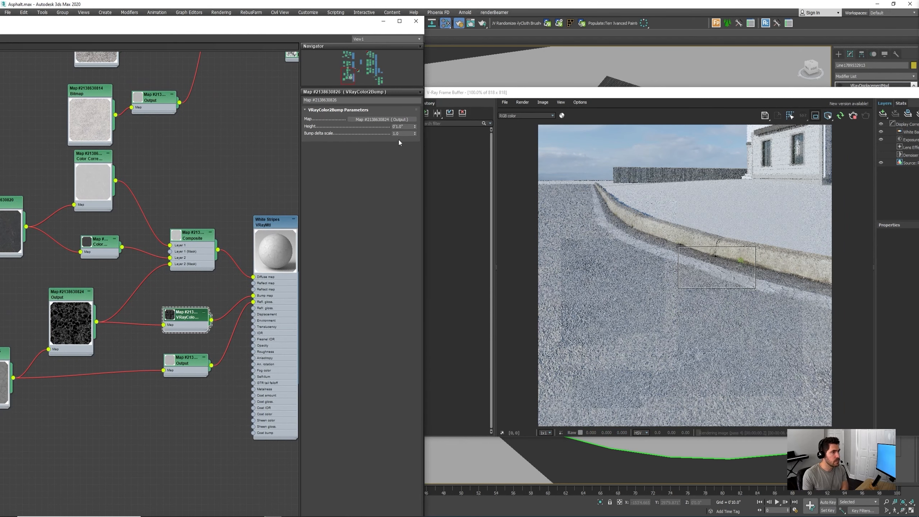
left_click(400, 126)
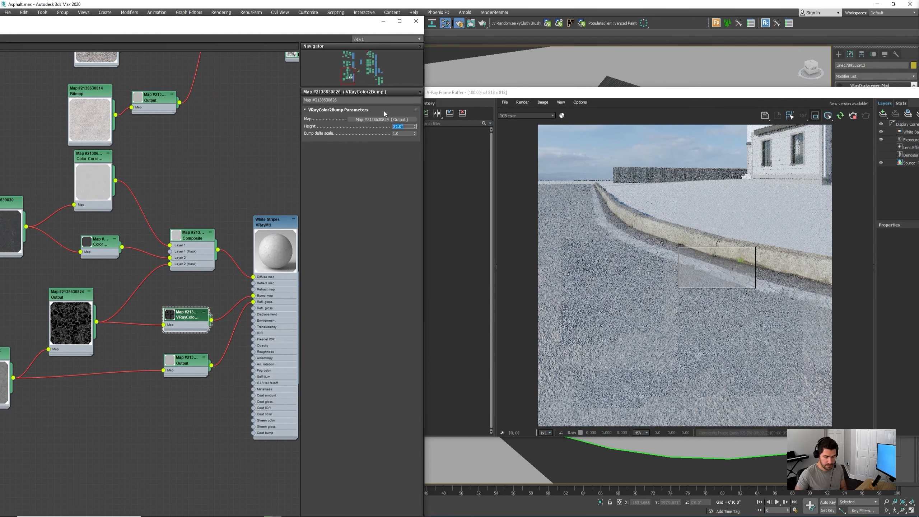
type("0.3")
key("Return")
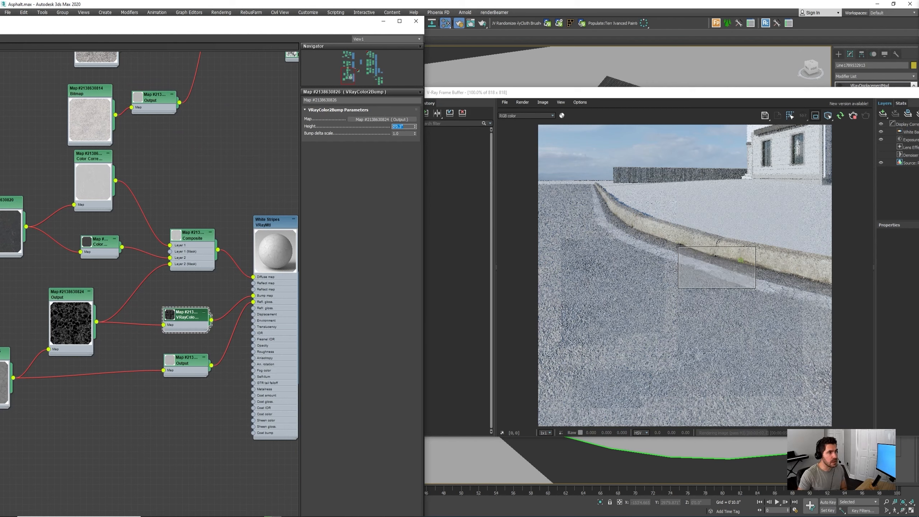
type("0.5")
key("Return")
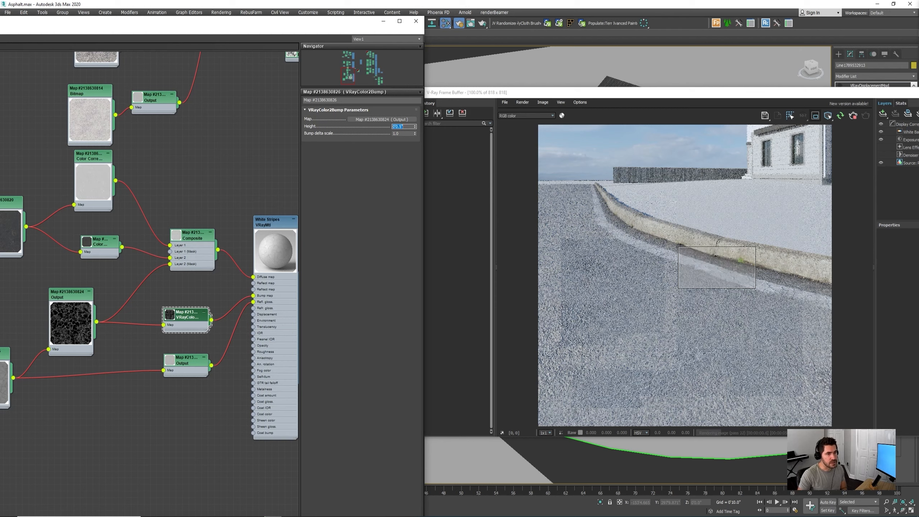
type(".4")
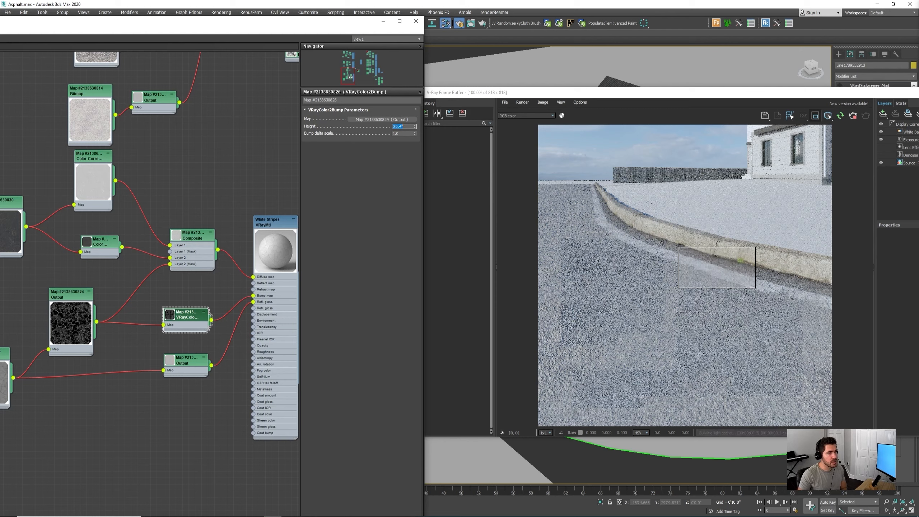
key("Return")
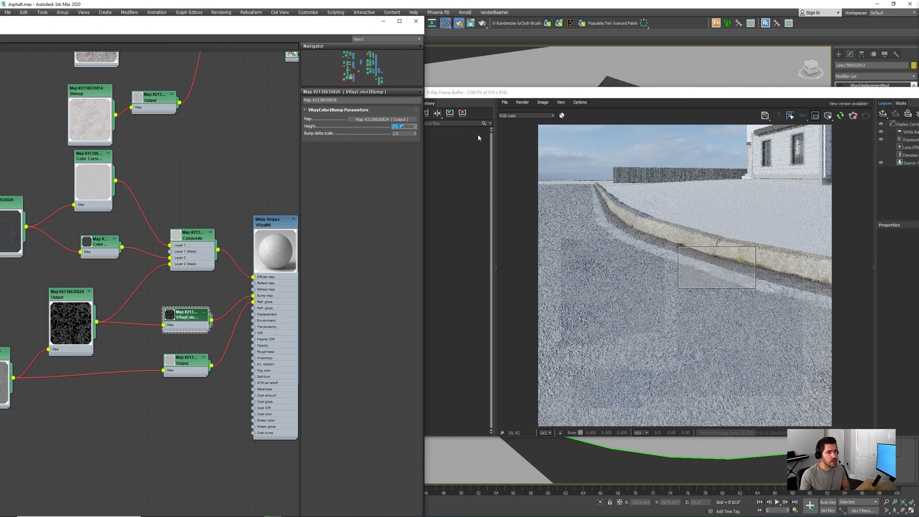
left_click(821, 92)
left_click_drag(821, 93, 649, 83)
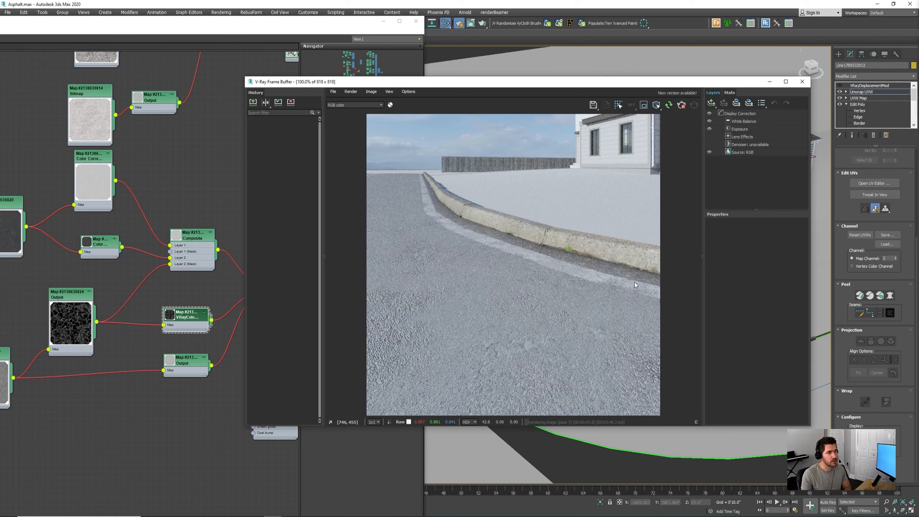
Move the V-Ray Frame Buffer aside, maximize the material editor, and search the material browser for vraybump
left_click_drag(607, 82, 918, 76)
scroll(246, 174, "down", 8)
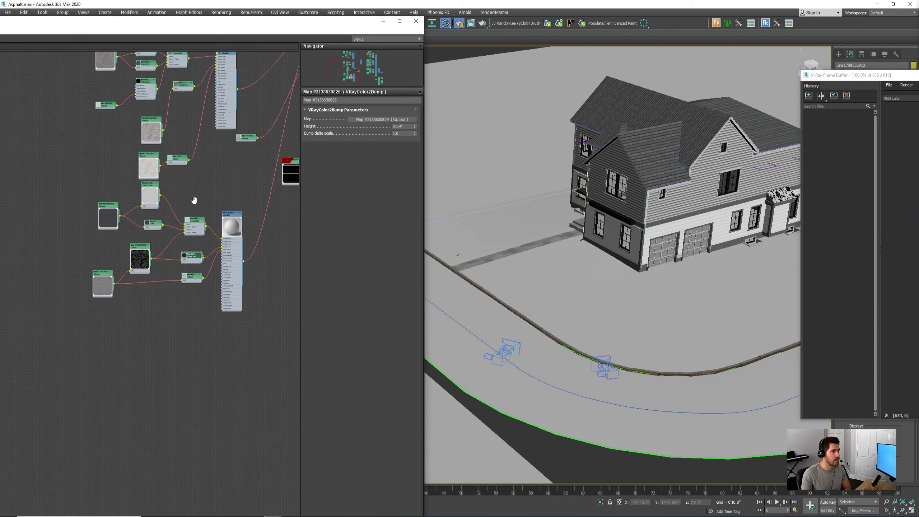
left_click_drag(915, 75, 538, 79)
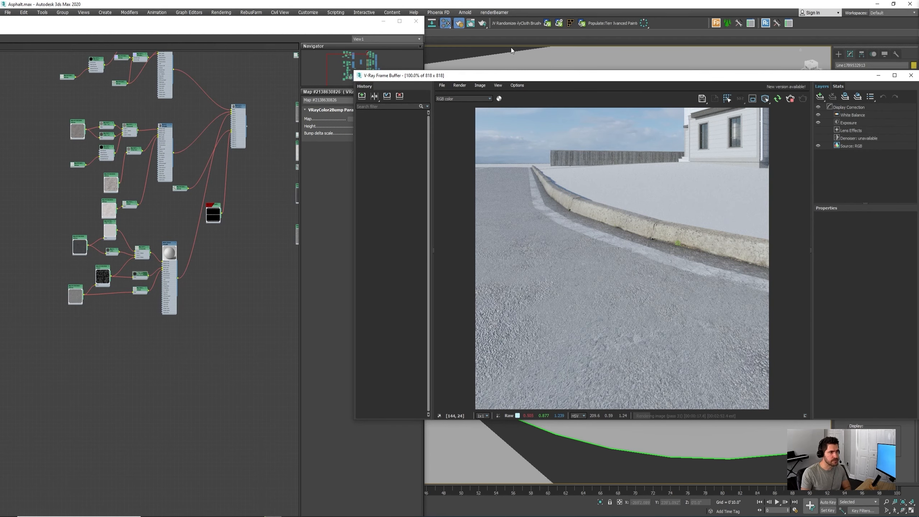
left_click_drag(530, 78, 918, 100)
left_click(399, 20)
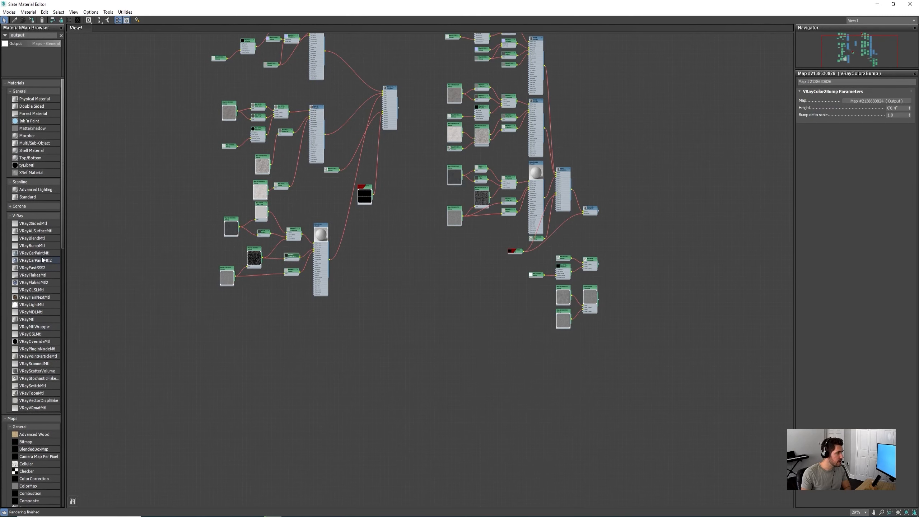
left_click(38, 34)
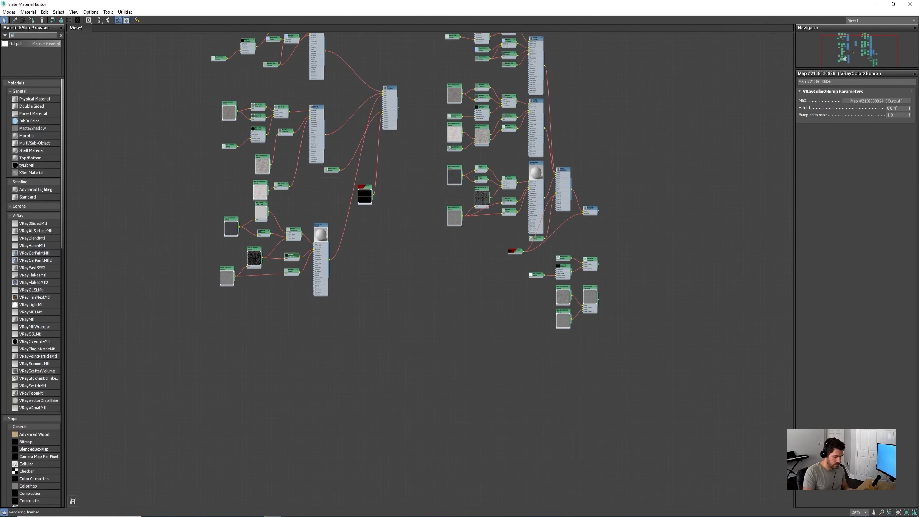
type("vraybump")
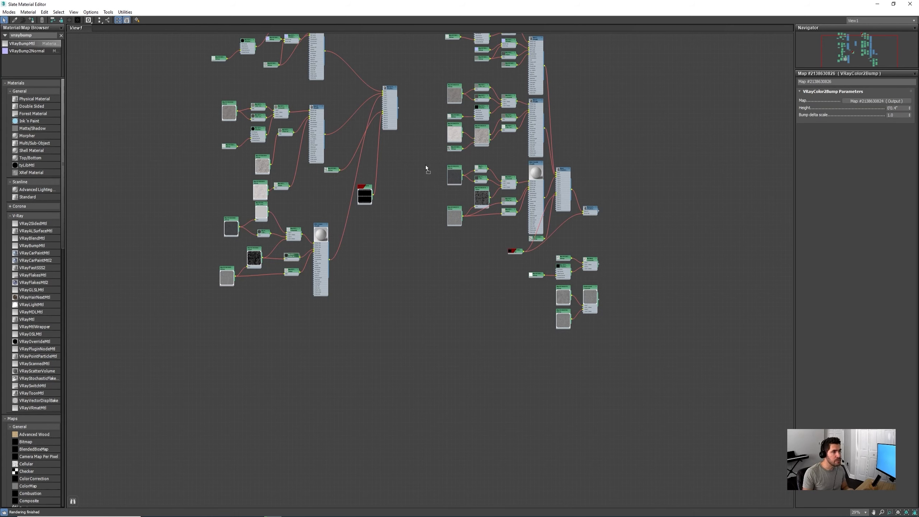
scroll(429, 174, "down", 5)
Separate the road material's node graph from the neighbouring graph and place a VRayBumpMtl node beside the VRayBlendMtl
left_click_drag(434, 98, 359, 273)
left_click_drag(431, 187, 283, 188)
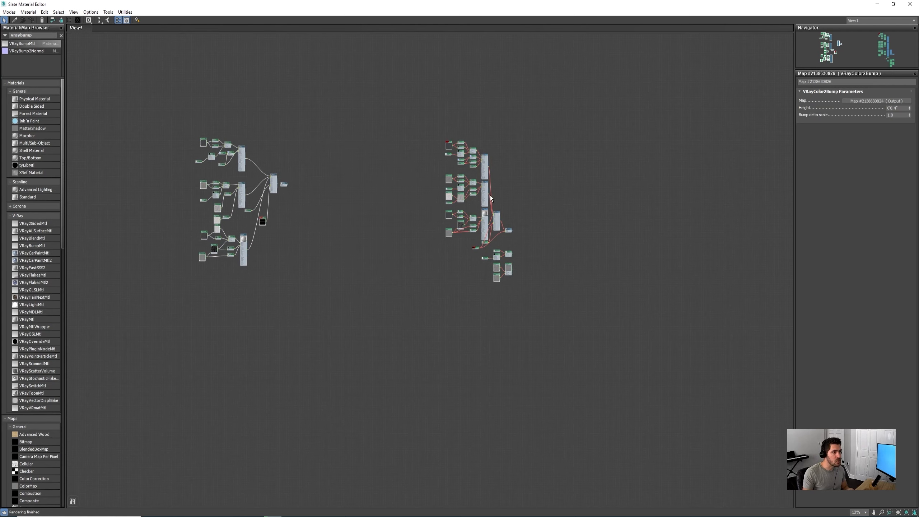
middle_click_drag(241, 186, 350, 230)
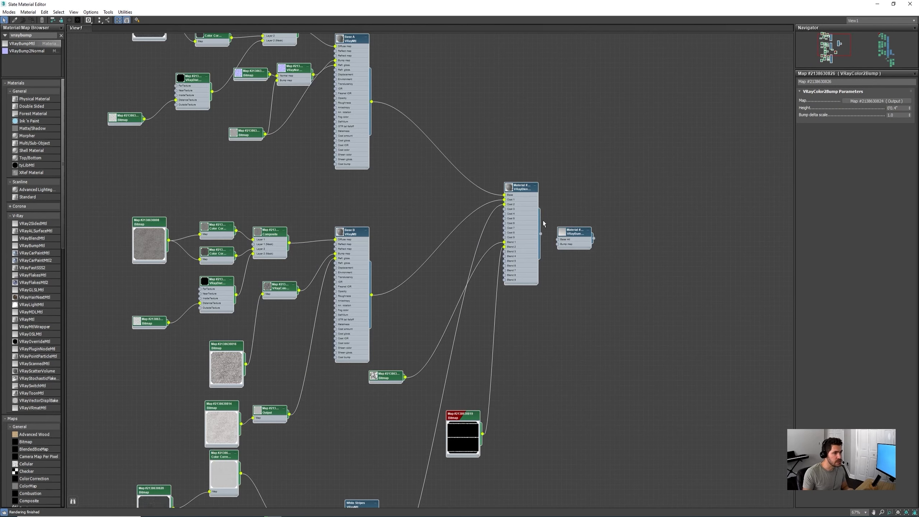
left_click_drag(570, 240, 604, 220)
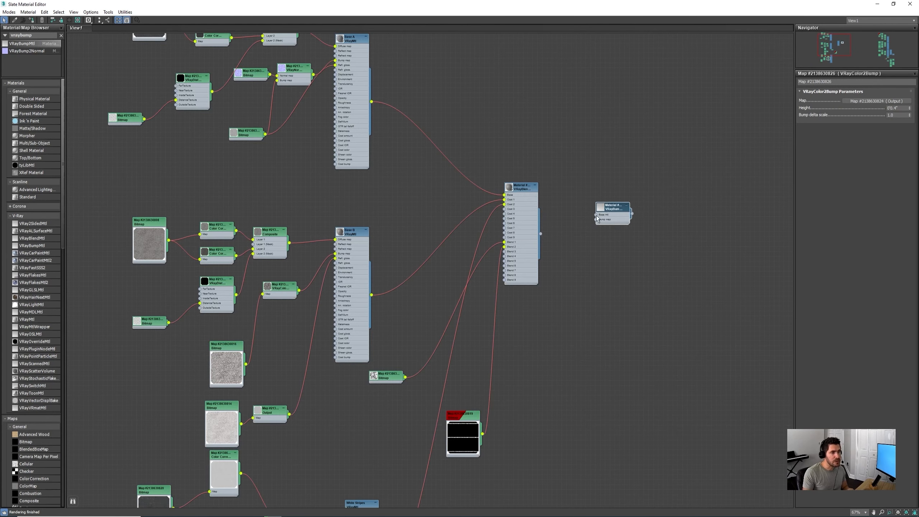
Connect the VRayBlendMtl output to the VRayBumpMtl's Base mtl and make room around the bump node
scroll(590, 221, "up", 3)
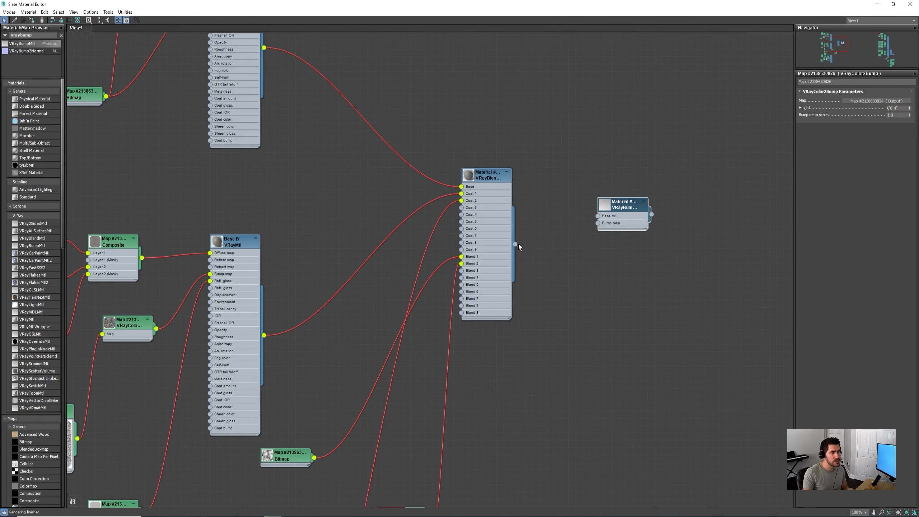
left_click(625, 209)
middle_click_drag(622, 216, 452, 150)
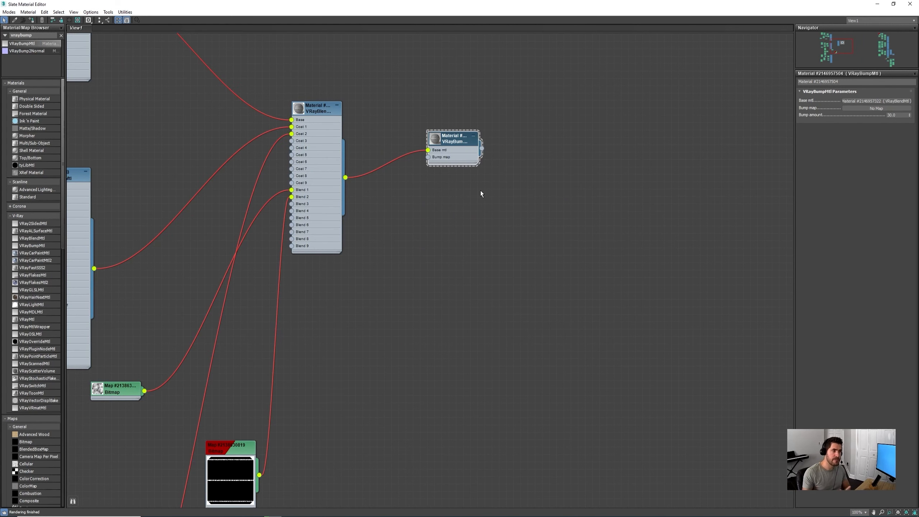
left_click_drag(461, 136, 526, 233)
middle_click_drag(516, 262, 517, 133)
Check the current render, and connect the lane-marking mask bitmap Mask_2.jpg to the VRayBumpMtl's Bump map
left_click_drag(918, 124, 676, 140)
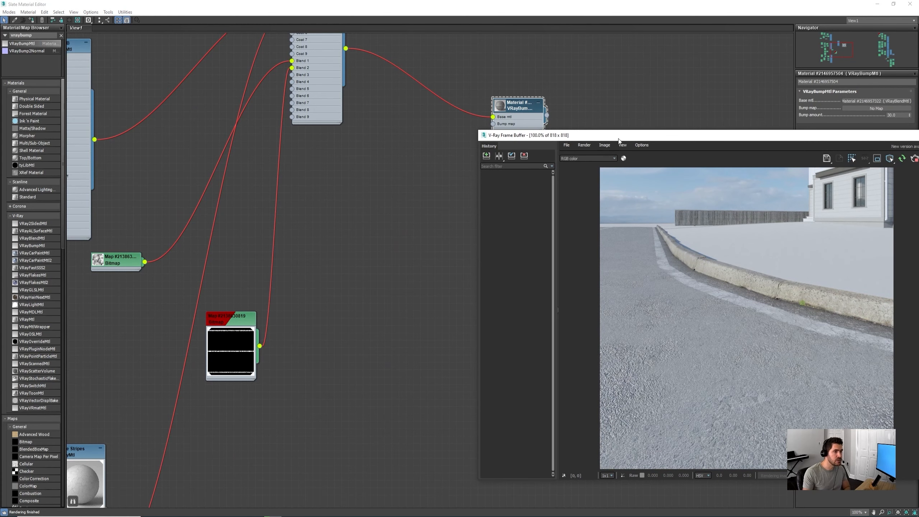
key("super+Right")
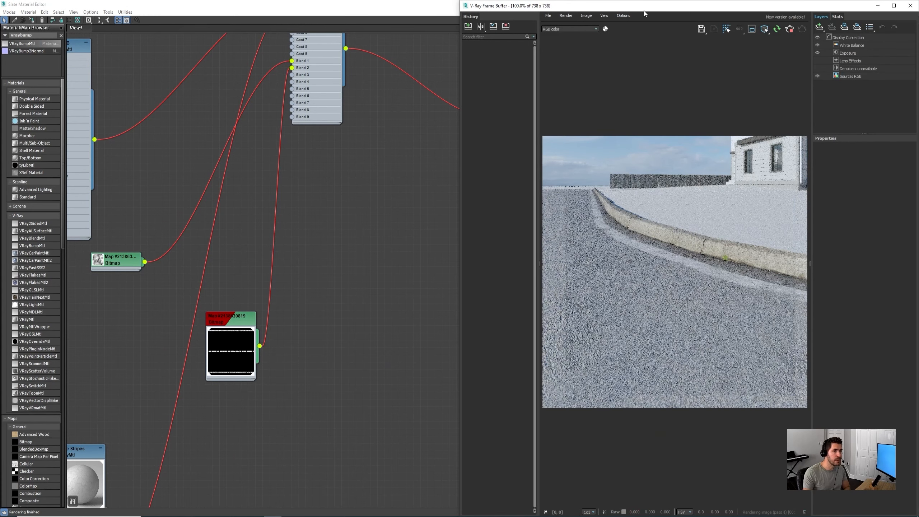
left_click_drag(643, 10, 851, 173)
left_click(517, 106)
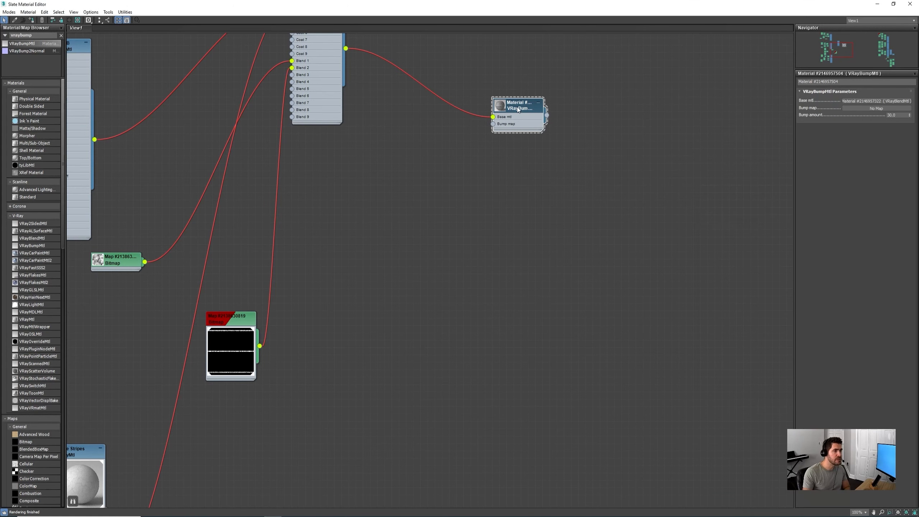
left_click_drag(517, 106, 503, 144)
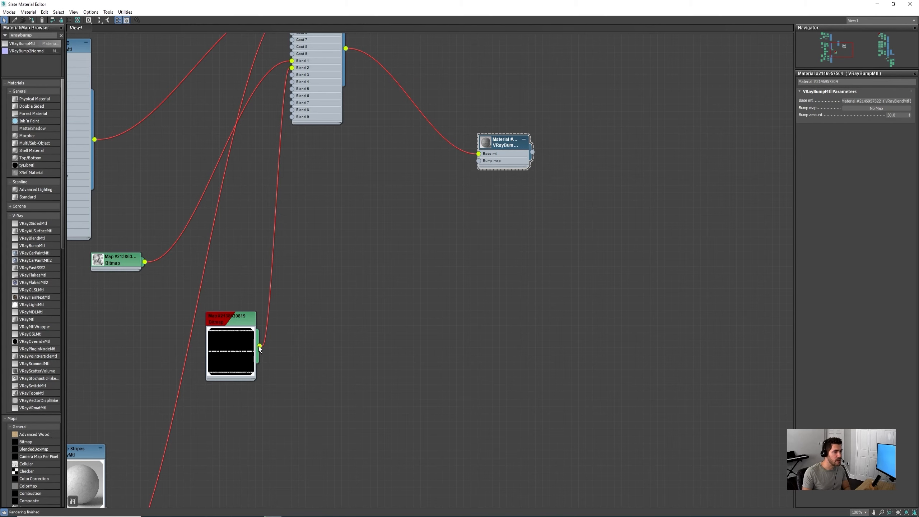
left_click_drag(375, 255, 478, 161)
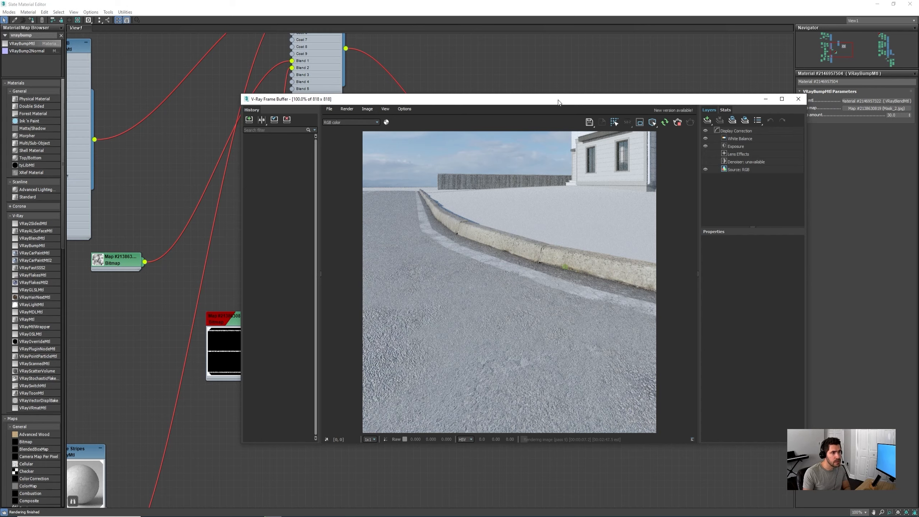
Arrange the frame buffer and material editor so the VRayBumpMtl node sits beside the visible road viewport
left_click_drag(558, 103, 918, 156)
left_click_drag(657, 5, 203, 48)
middle_click_drag(203, 177, 7, 214)
scroll(7, 214, "down", 1)
scroll(127, 223, "up", 1)
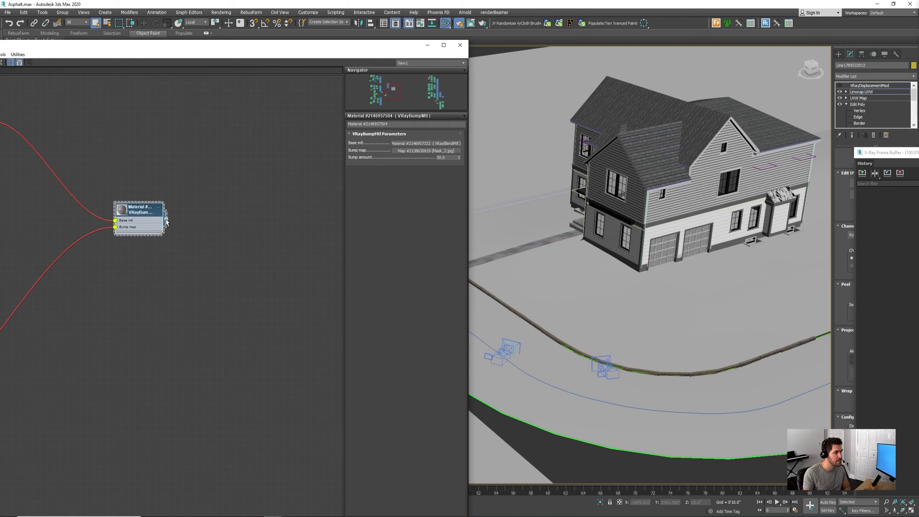
Enlarge the V-Ray Frame Buffer and define a render region over the white stripe and curb
left_click_drag(893, 153, 414, 120)
double_click(414, 119)
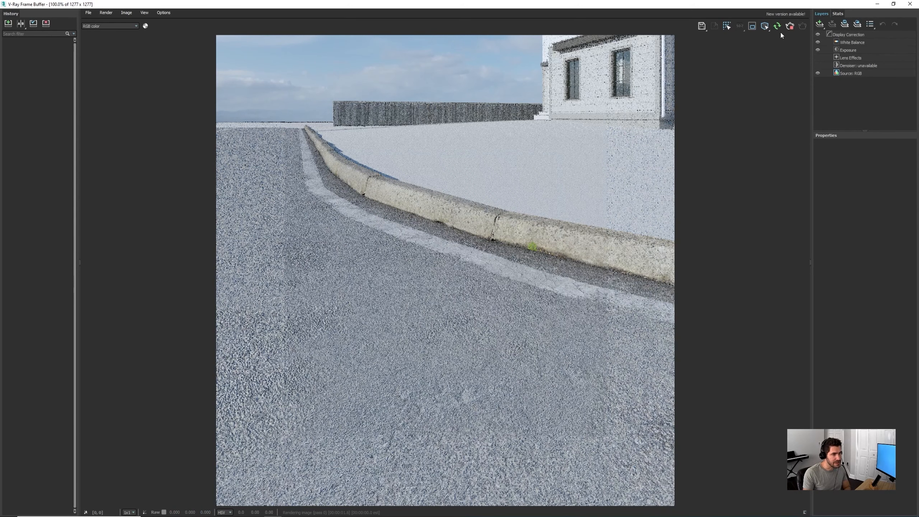
left_click(752, 25)
left_click_drag(435, 227, 555, 289)
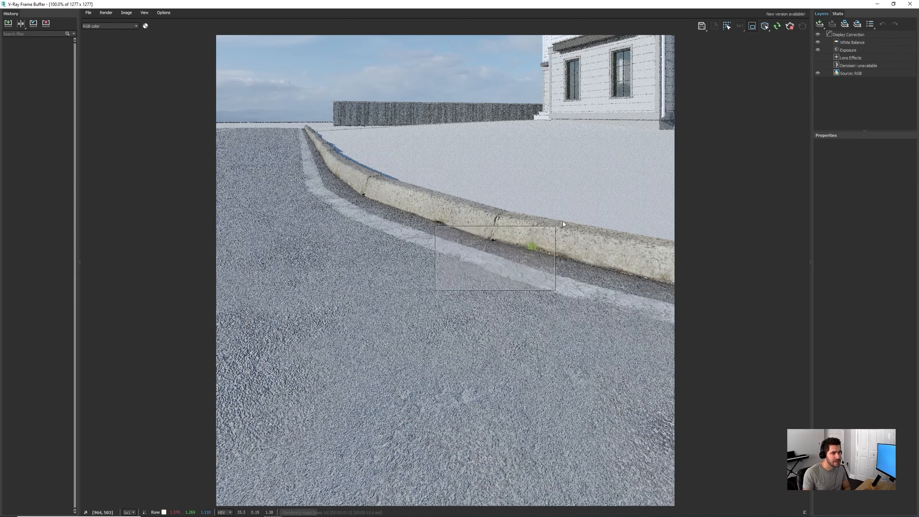
left_click_drag(515, 158, 284, 306)
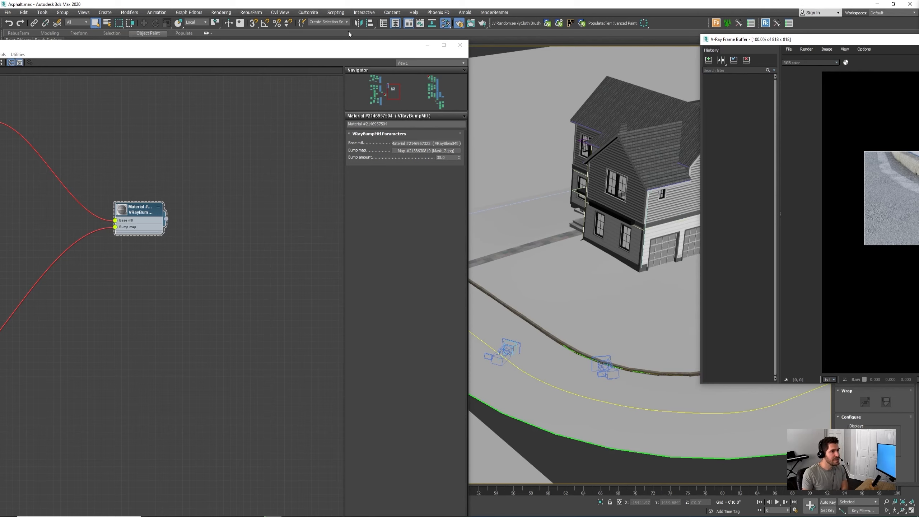
Assign the VRayBumpMtl to the curved road and inspect the white stripe in the render at 200% zoom
left_click_drag(166, 218, 485, 338)
left_click_drag(874, 43, 468, 120)
scroll(484, 269, "up", 1)
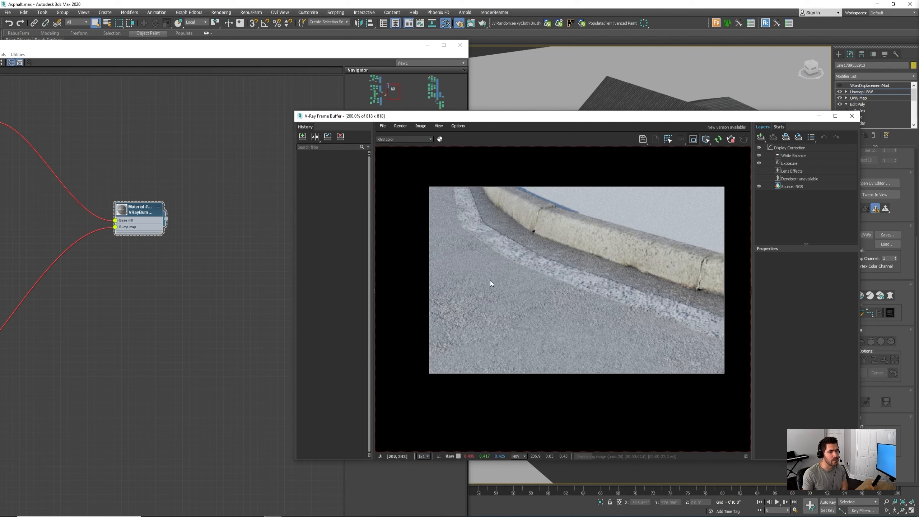
Set the VRayBumpMtl's bump amount to 15
left_click_drag(506, 120, 730, 133)
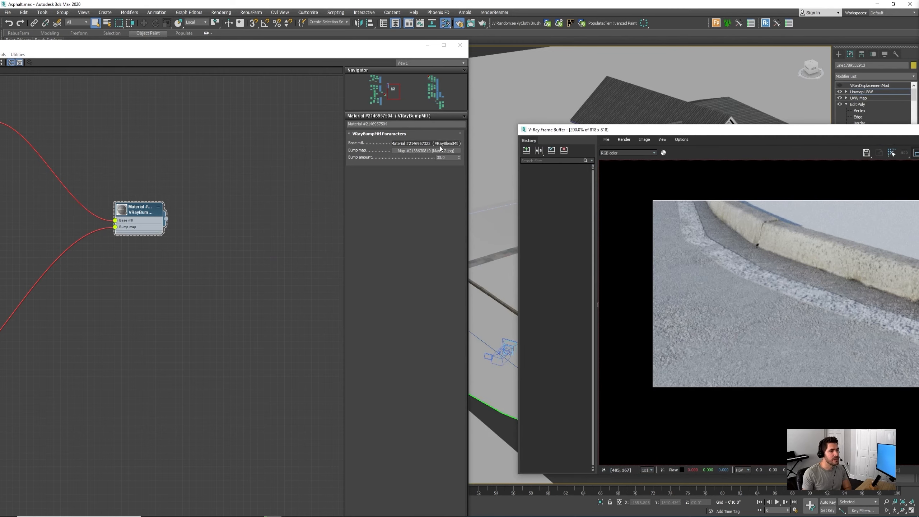
double_click(441, 158)
type("15")
key("Return")
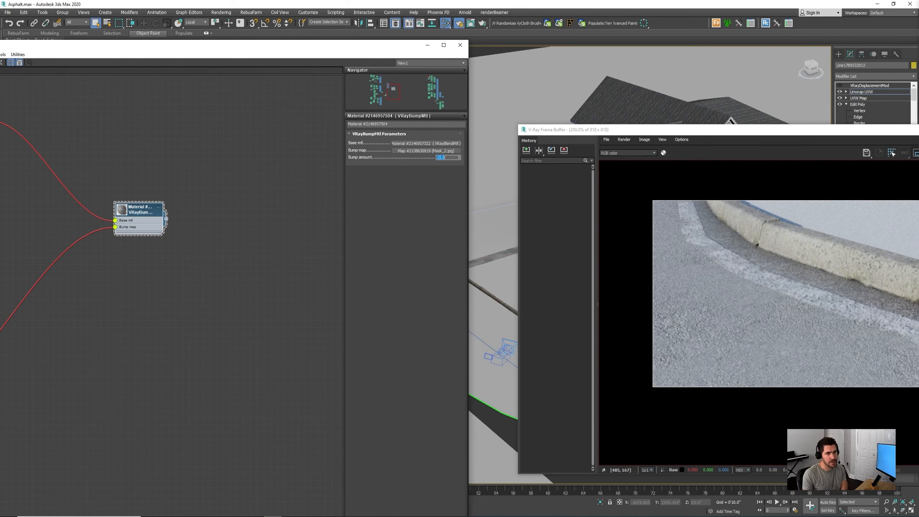
Review the enlarged render of the whole frame without the region, stop rendering, and restore the frame buffer's window size
left_click_drag(874, 131, 682, 131)
double_click(682, 132)
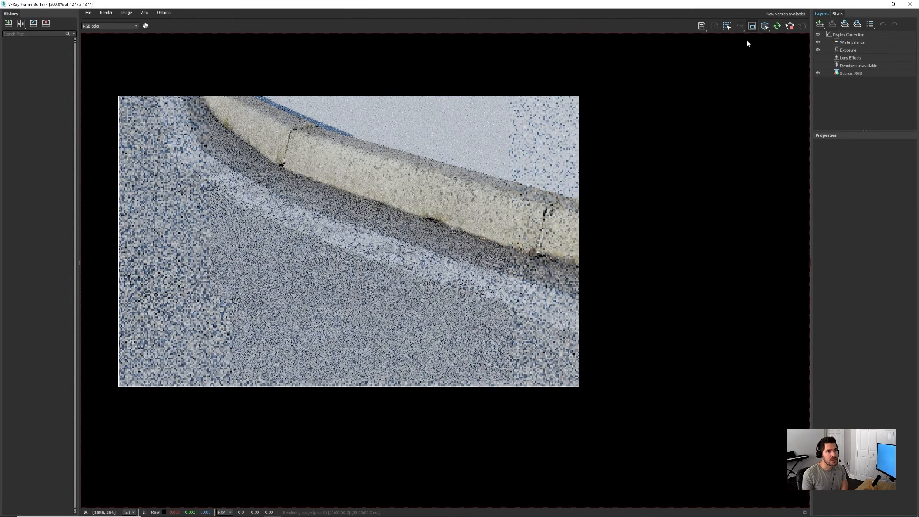
scroll(664, 218, "down", 2)
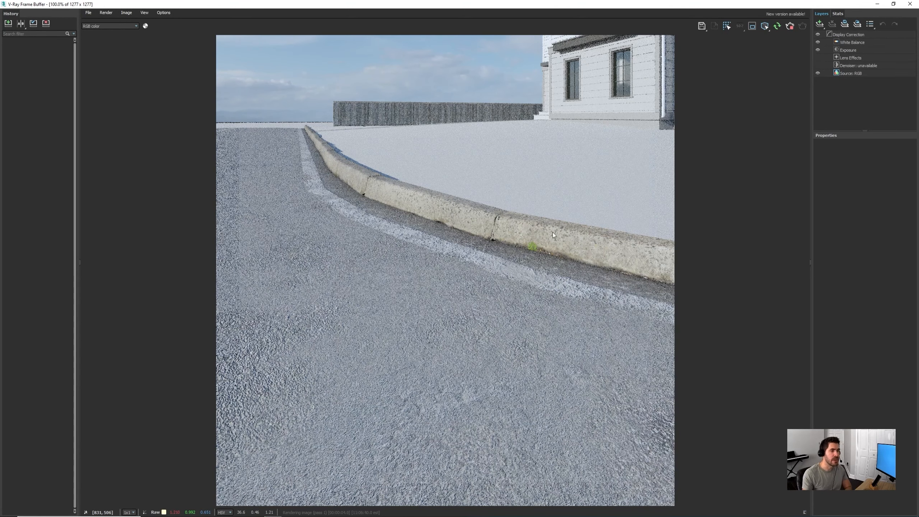
left_click(792, 27)
double_click(738, 5)
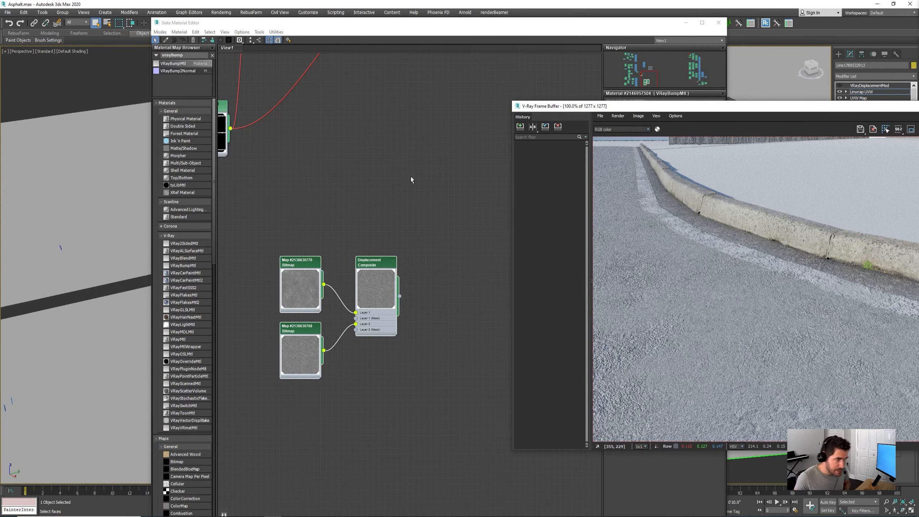
Examine the full-size image of the 4k_asphalt_height.jpg bitmap feeding Layer 1 of the Displacement composite
left_click_drag(664, 109, 753, 110)
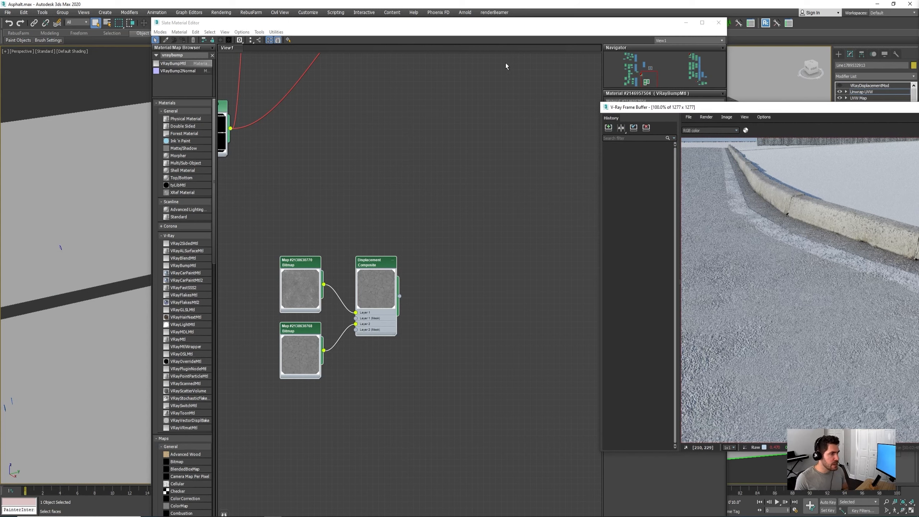
left_click(494, 26)
left_click_drag(496, 25, 456, 23)
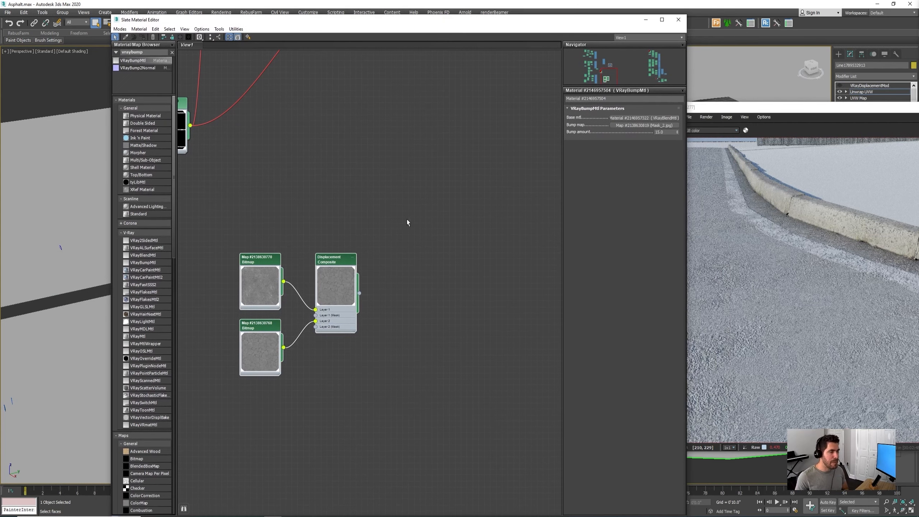
scroll(240, 341, "up", 3)
scroll(248, 299, "up", 2)
double_click(262, 237)
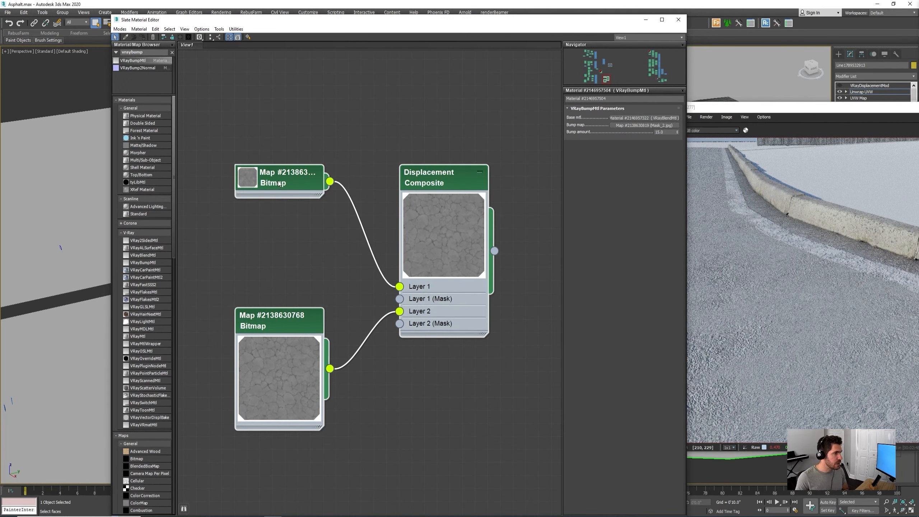
double_click(253, 183)
double_click(253, 182)
middle_click_drag(272, 196, 285, 170)
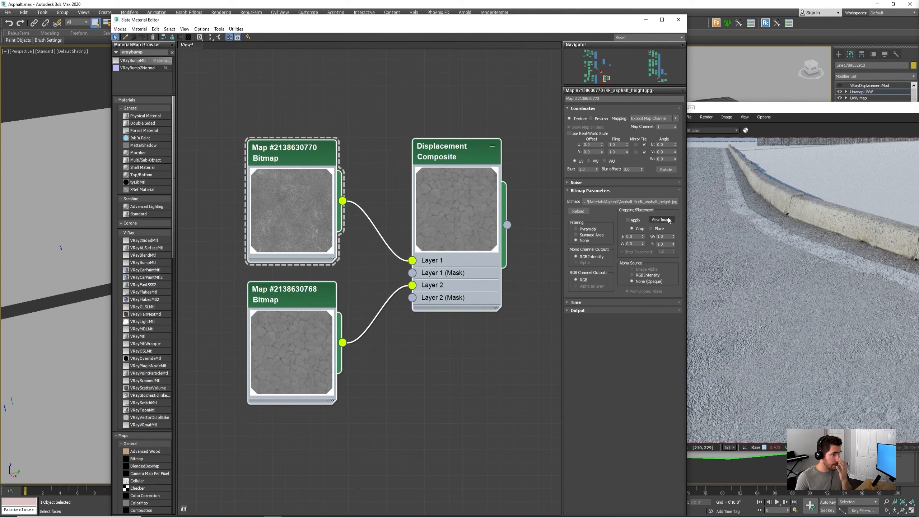
left_click(672, 221)
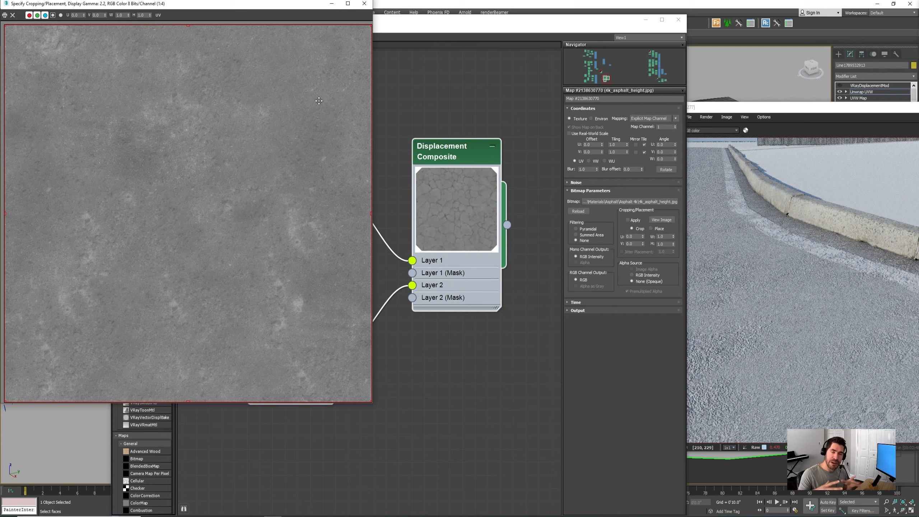
left_click(366, 4)
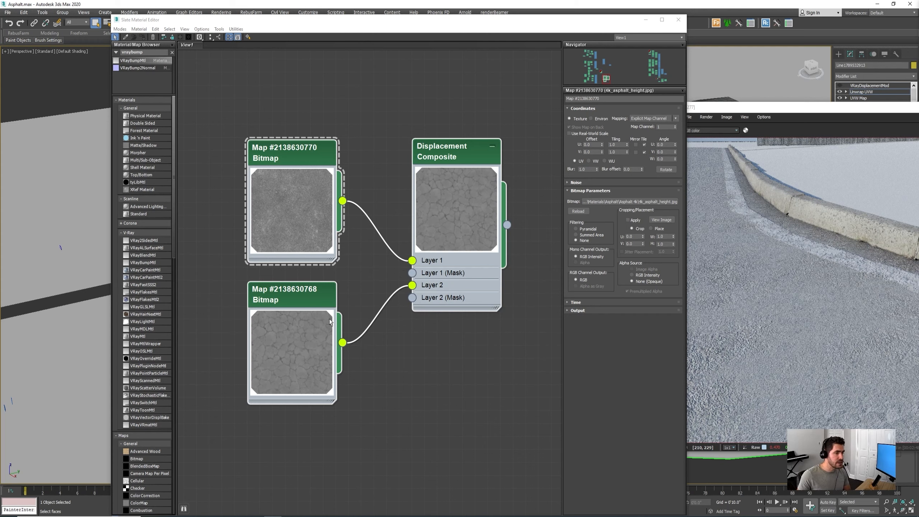
Set the blend mode of Layer 2 in the Displacement composite map to Average
left_click(449, 160)
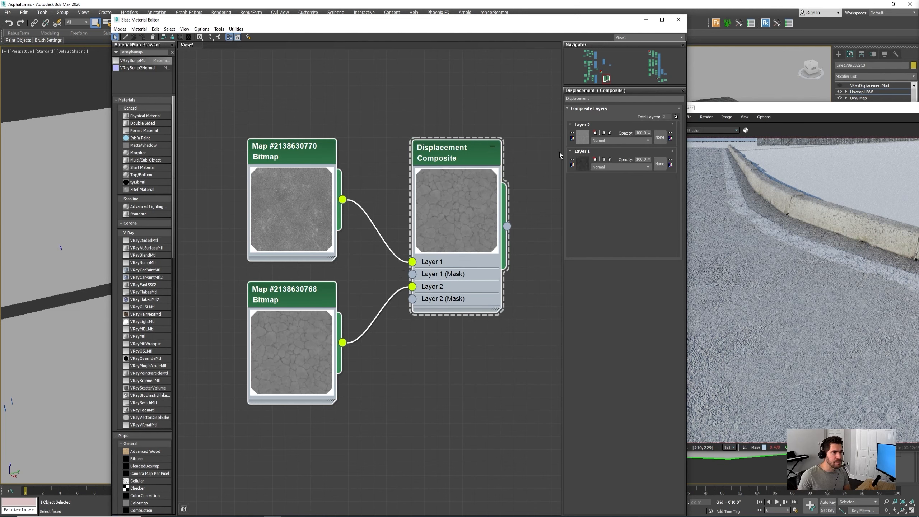
left_click(612, 141)
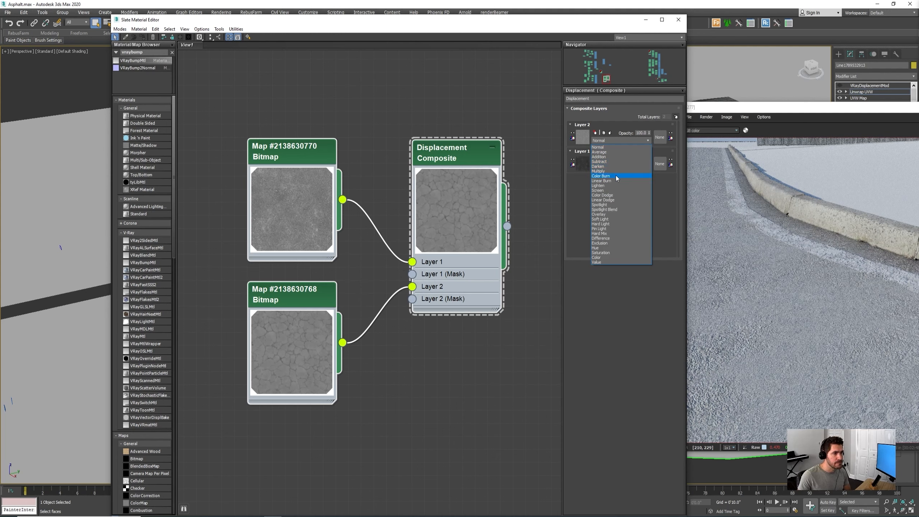
left_click(612, 153)
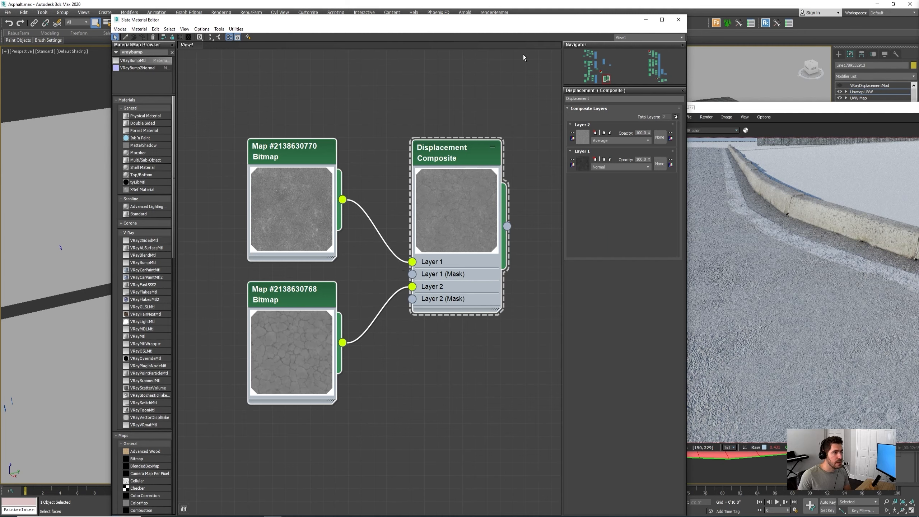
Move the frame buffer aside and turn on the VRayDisplacementMod modifier in the road's modifier stack
left_click_drag(832, 111, 918, 87)
left_click(877, 86)
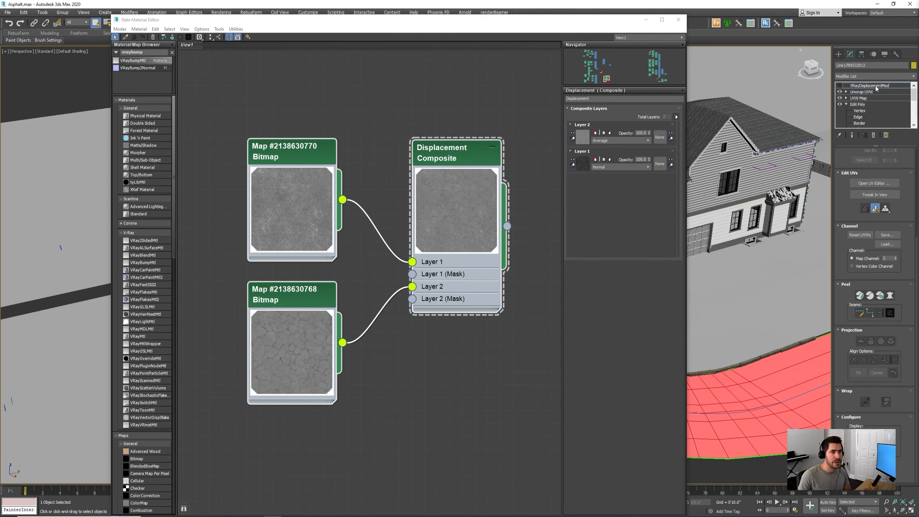
left_click(846, 91)
left_click(859, 92)
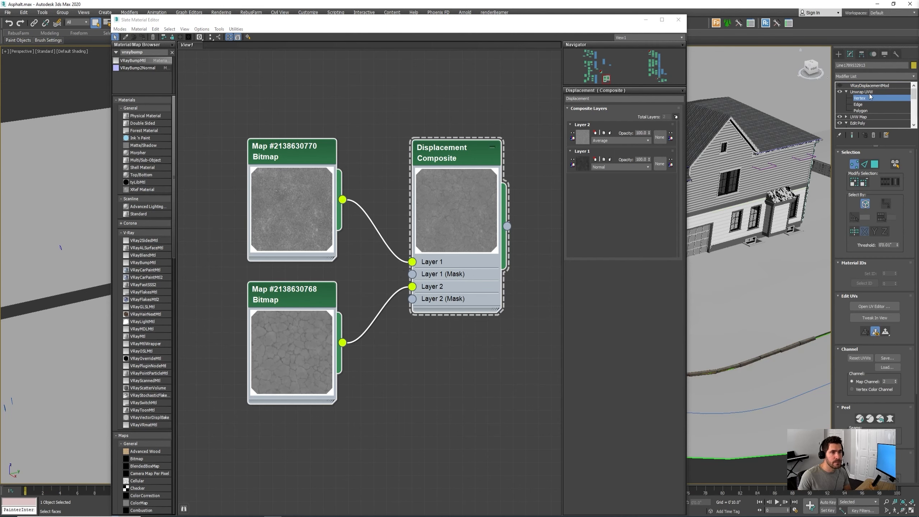
left_click(870, 97)
left_click(871, 96)
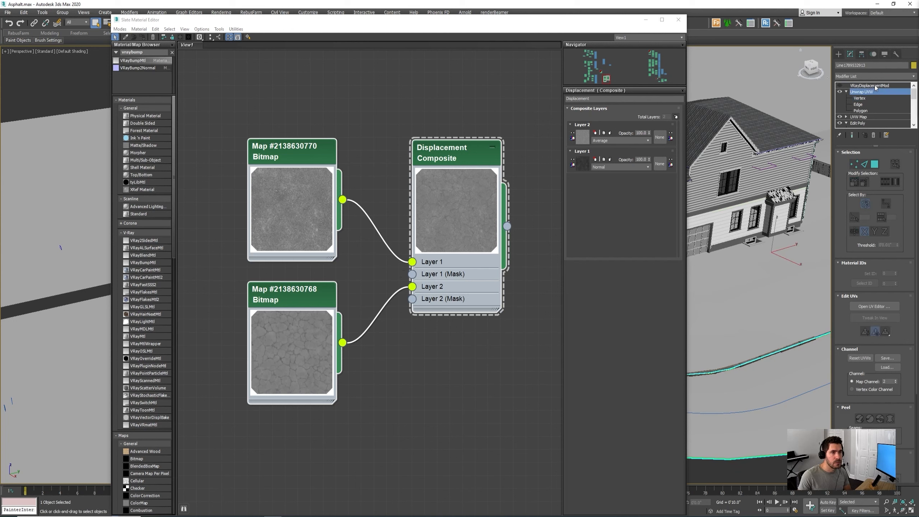
left_click(845, 86)
left_click(840, 86)
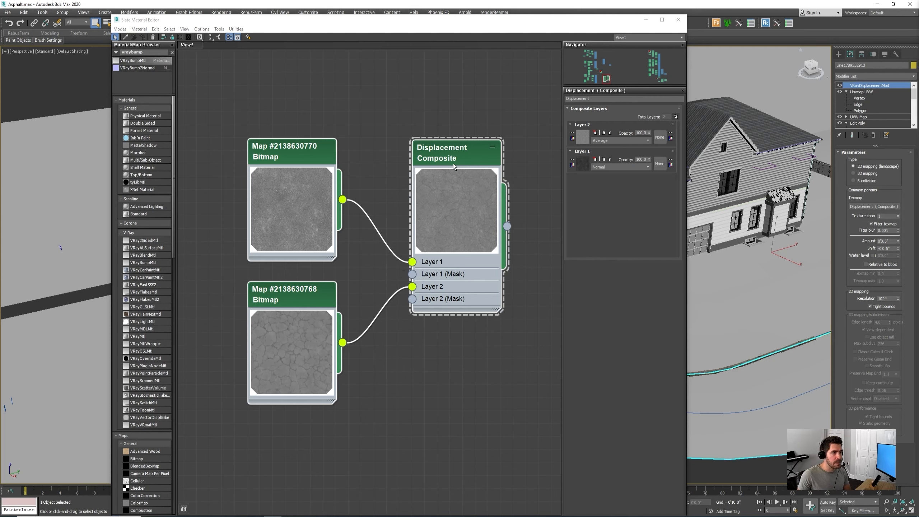
Assign the Displacement composite as the texmap of the VRayDisplacementMod and bring the frame buffer into view to check the render
left_click_drag(507, 226, 863, 210)
key("Return")
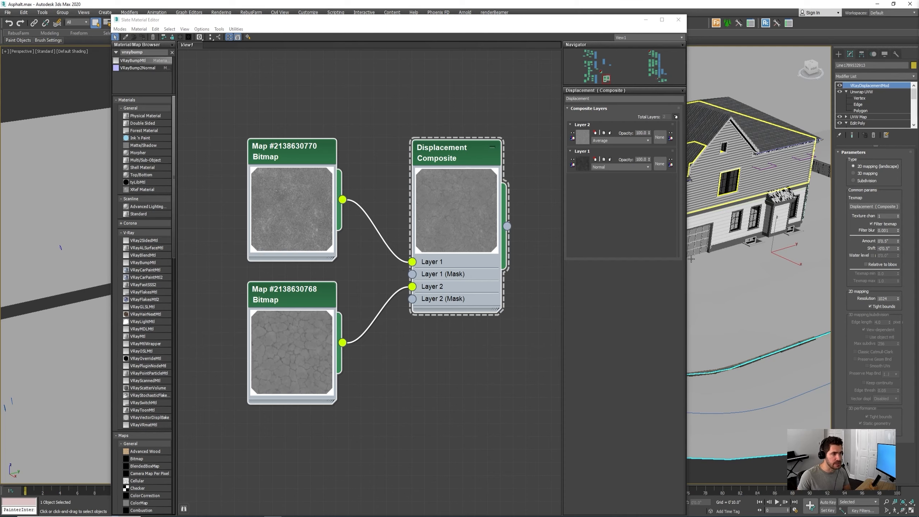
left_click_drag(553, 24, 0, 50)
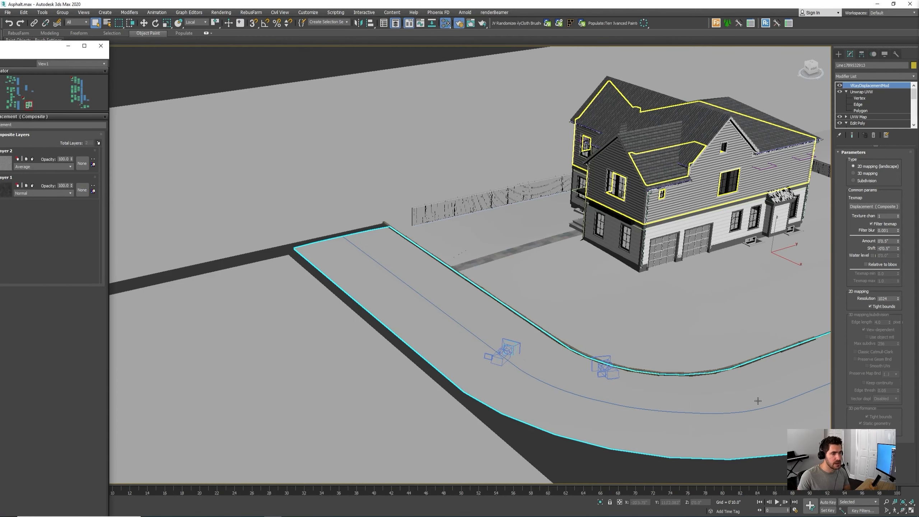
left_click_drag(918, 127, 590, 91)
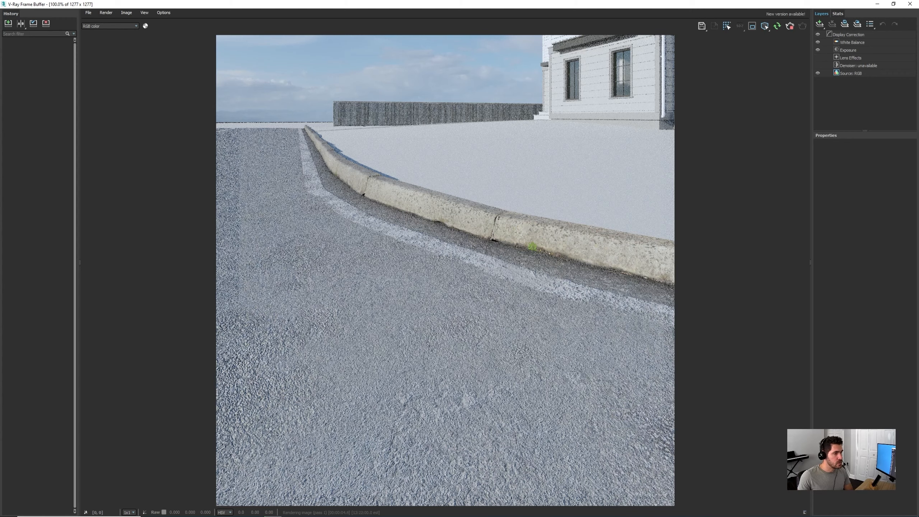
left_click_drag(0, 54, 0, 54)
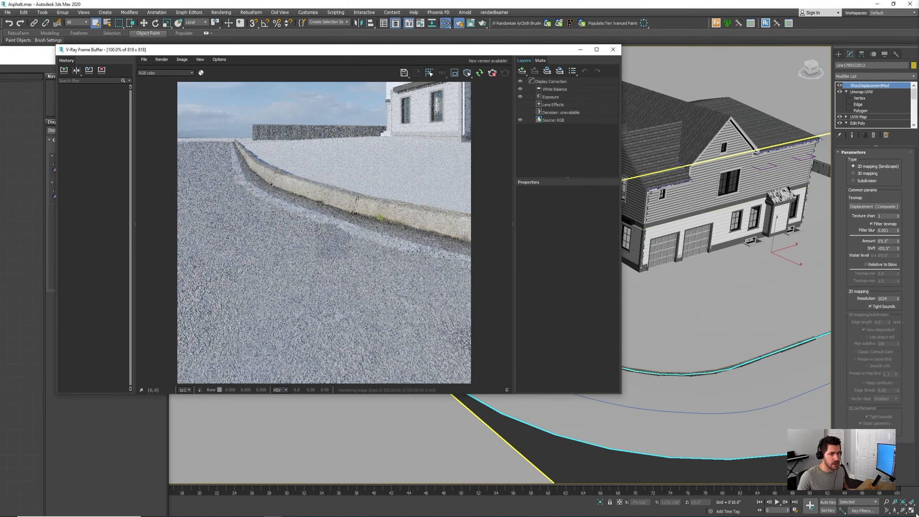
Return to the four-viewport layout and preview the road's displacement through the camera facing the house
left_click(911, 510)
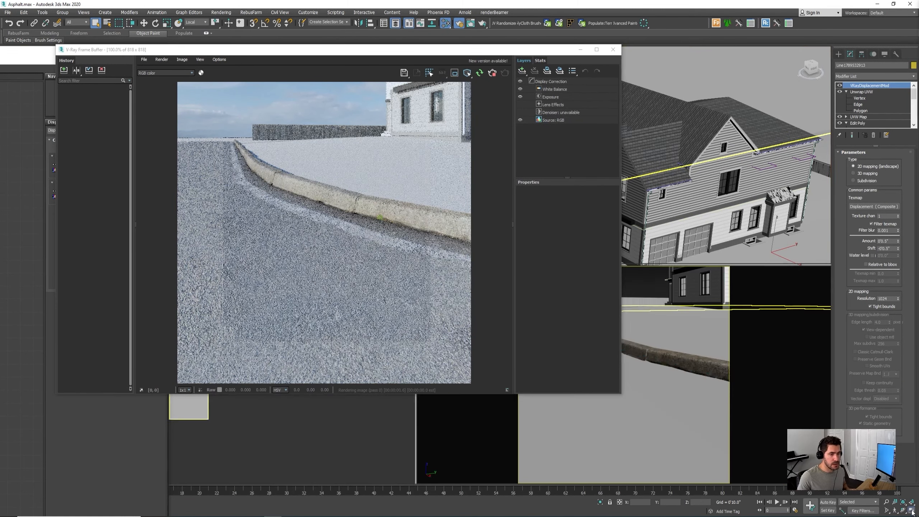
right_click(711, 402)
key("c")
double_click(445, 213)
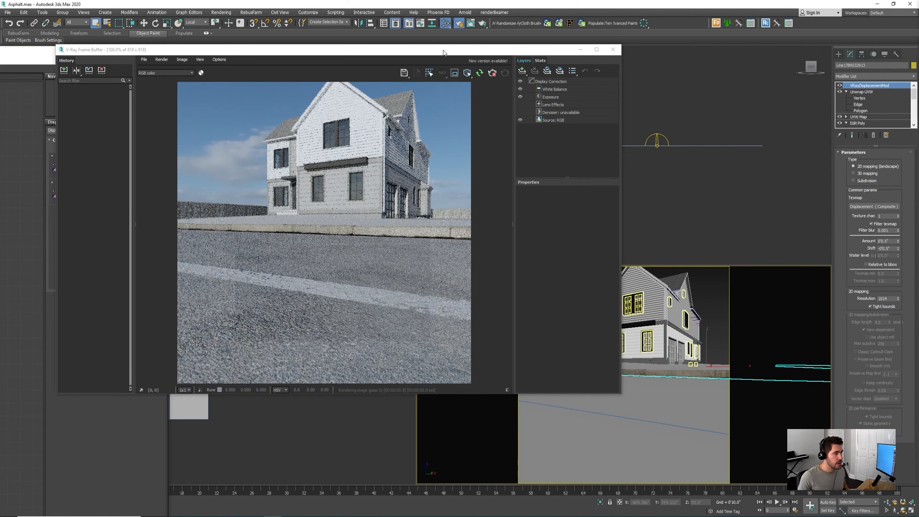
Set the camera viewport back to the curved curb view, review the displaced road's render, and stop rendering
left_click(667, 339)
left_click(667, 339)
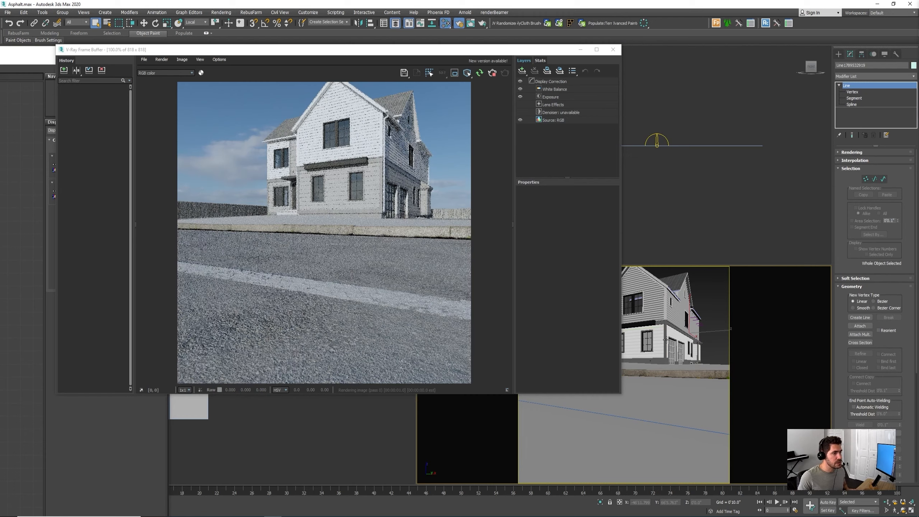
key("c")
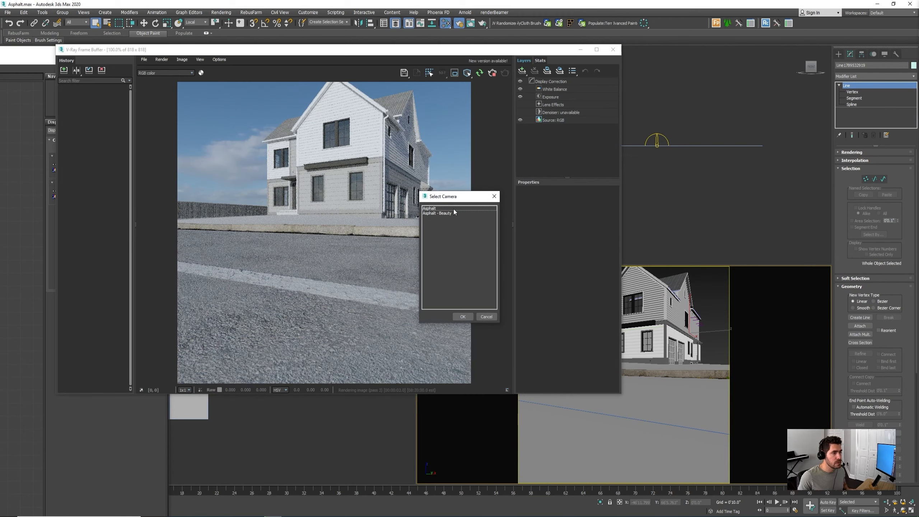
double_click(453, 212)
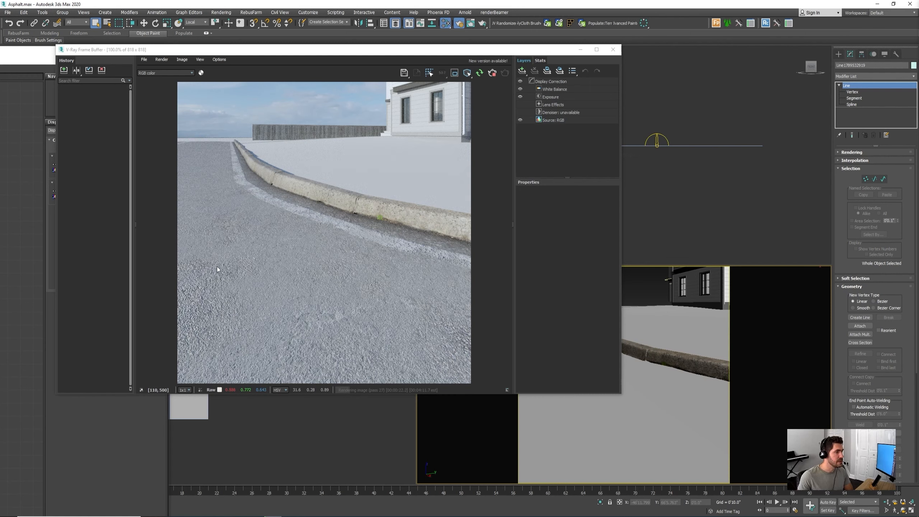
left_click(492, 76)
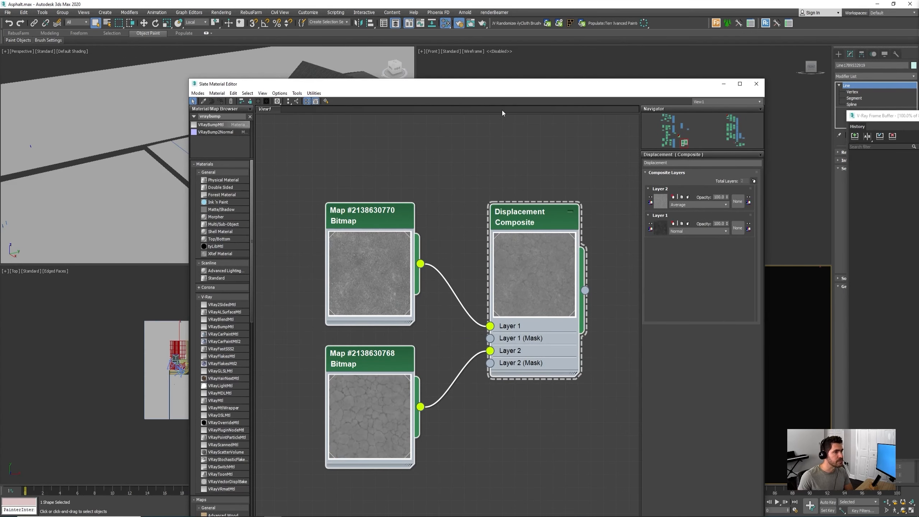
Maximize the Slate Material Editor and open the parameters of the Base A VRayMtl
double_click(507, 88)
scroll(475, 305, "down", 3)
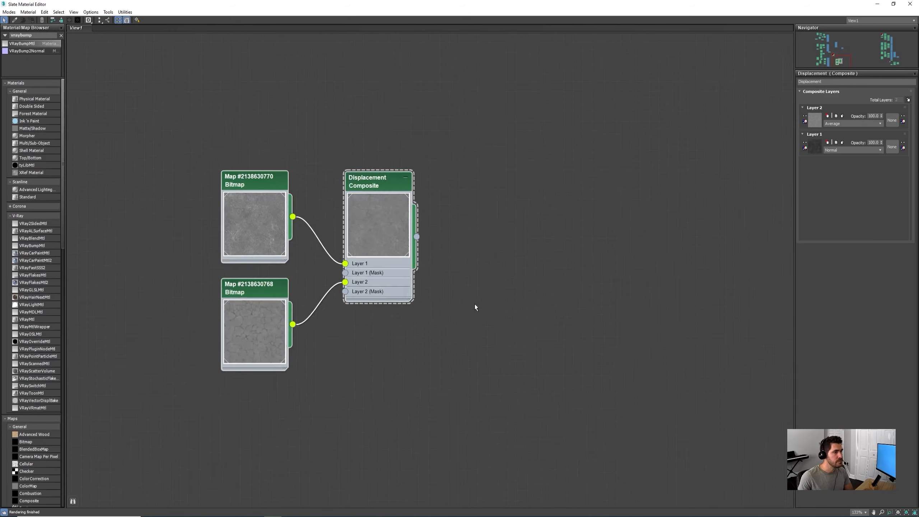
middle_click_drag(523, 261, 651, 485)
scroll(464, 295, "down", 2)
scroll(464, 295, "down", 1)
middle_click_drag(370, 221, 566, 404)
scroll(566, 404, "down", 3)
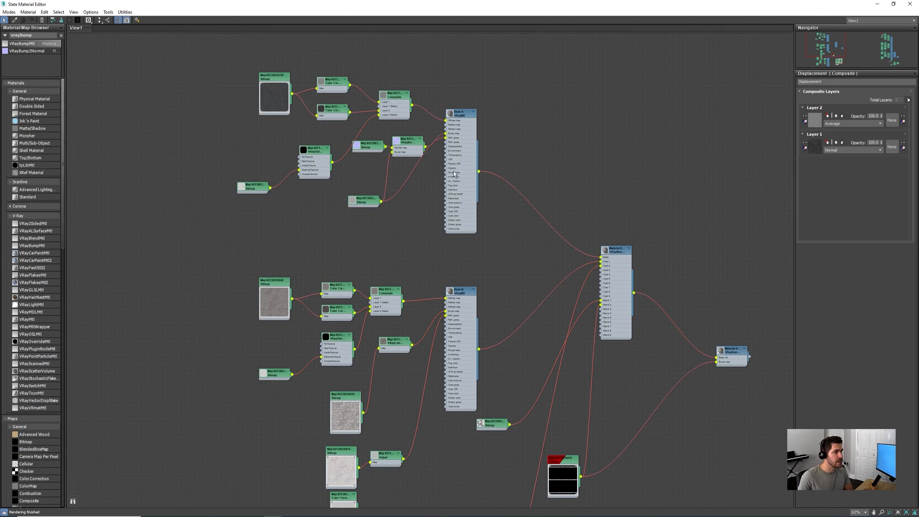
scroll(456, 115, "up", 5)
double_click(464, 114)
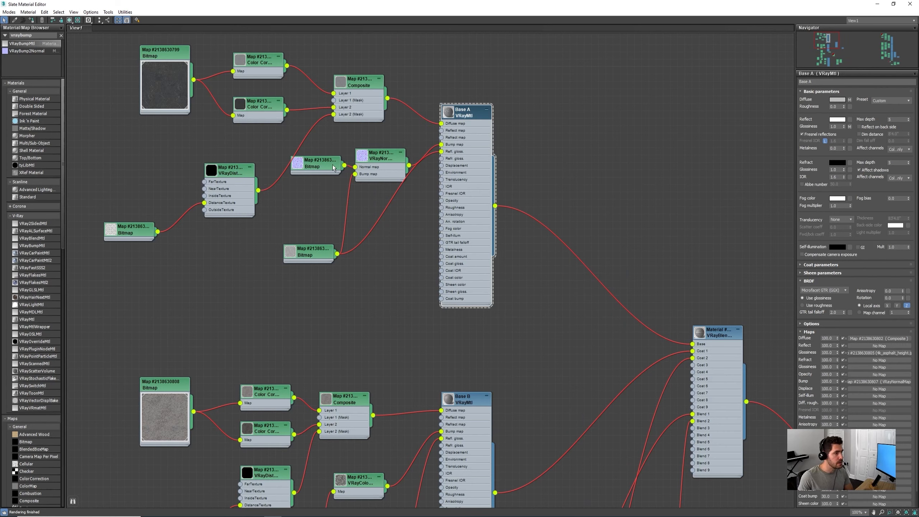
Open the parameters of the 4k_asphalt_height.jpg bitmap feeding the bump and reflection glossiness of Base A
scroll(331, 167, "up", 1)
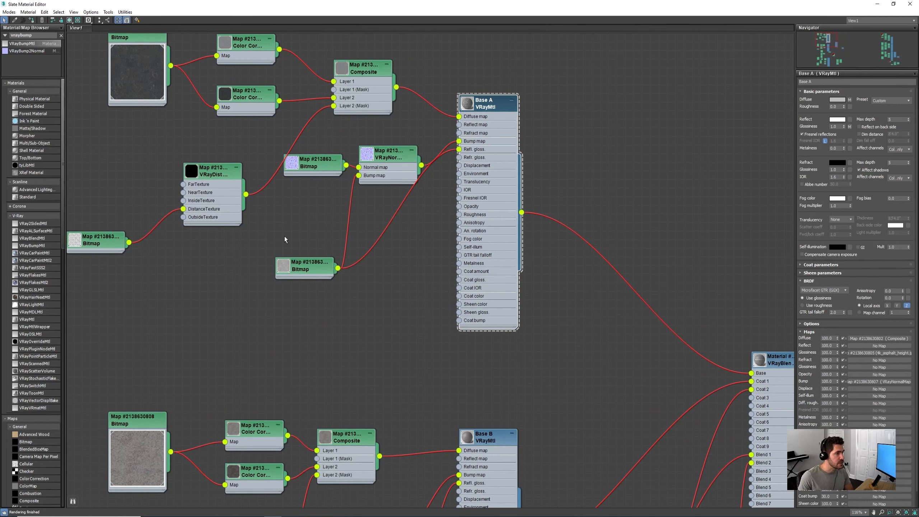
left_click_drag(301, 264, 291, 256)
double_click(291, 255)
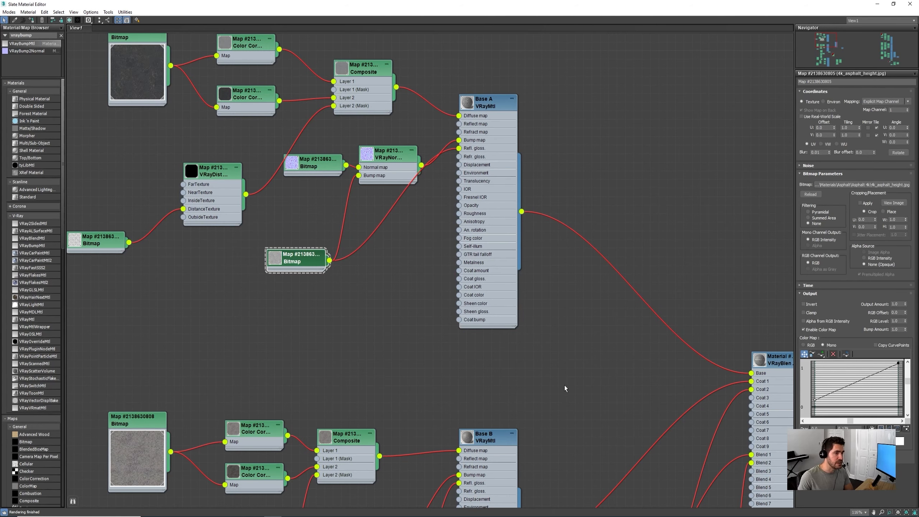
Move the Wet Mask composite and its input maps to the free area left of the curved road's asphalt material network
scroll(565, 386, "down", 8)
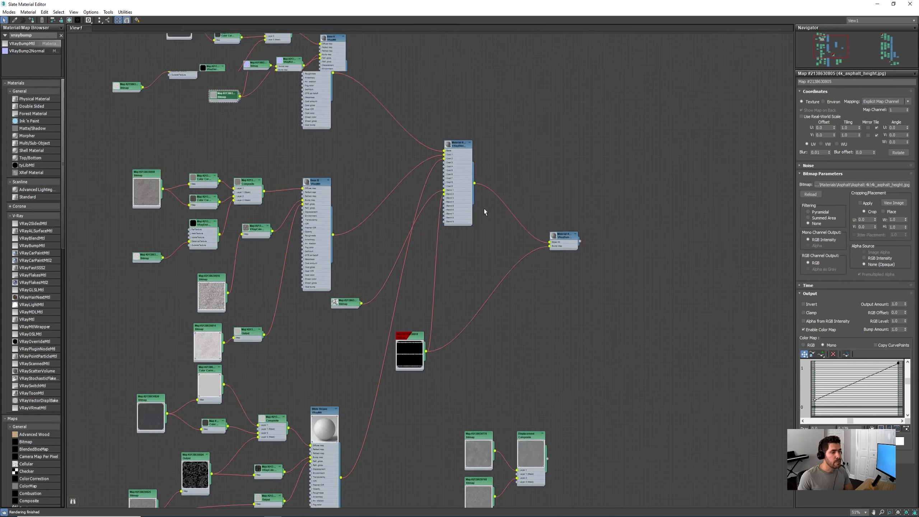
scroll(484, 208, "down", 1)
middle_click_drag(447, 357, 448, 251)
middle_click_drag(520, 263, 117, 206)
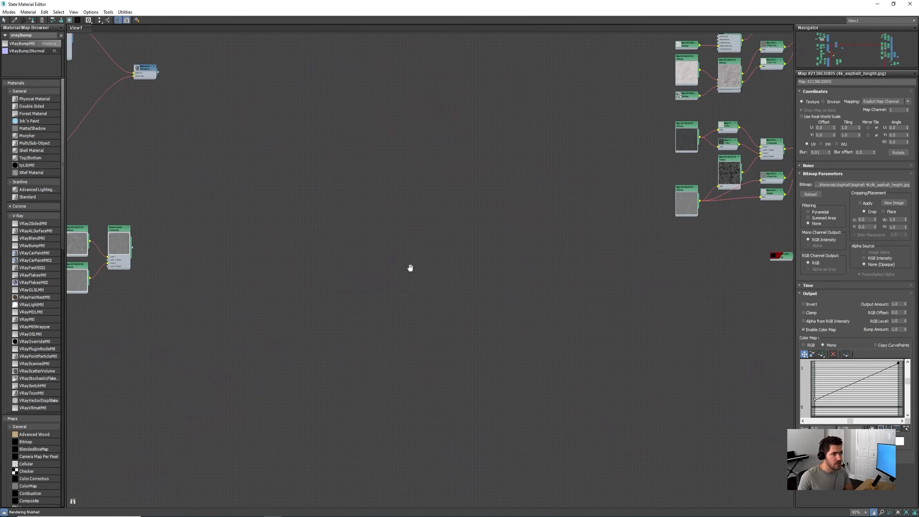
middle_click_drag(411, 268, 172, 272)
scroll(633, 275, "up", 6)
left_click_drag(719, 255, 498, 342)
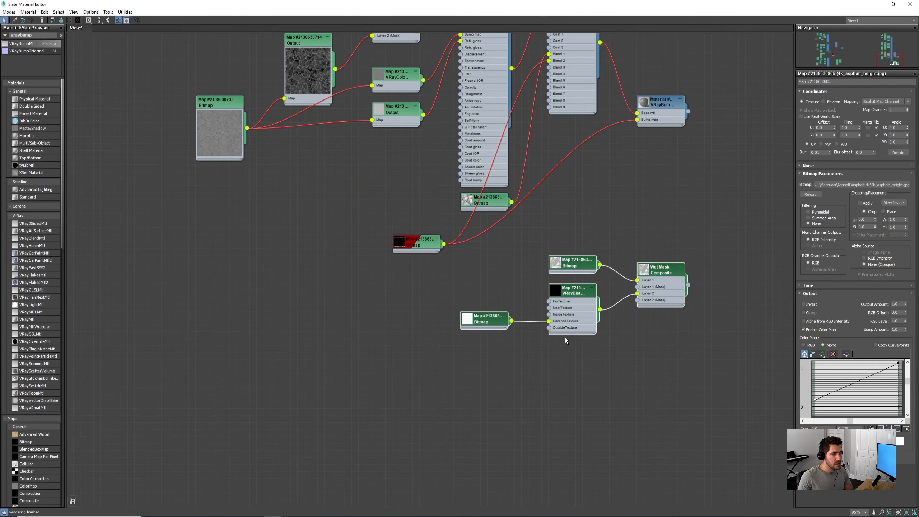
scroll(714, 304, "down", 10)
left_click_drag(700, 294, 293, 281)
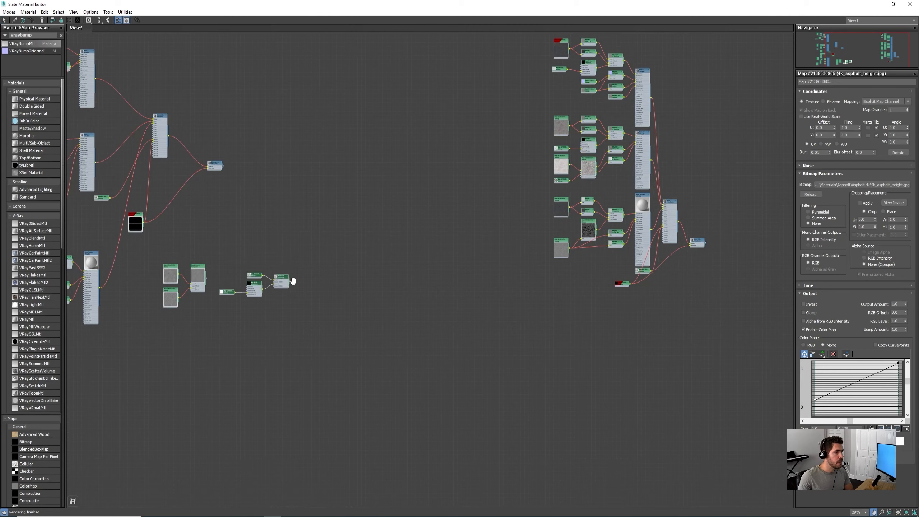
middle_click_drag(293, 281, 607, 348)
left_click_drag(611, 343, 258, 200)
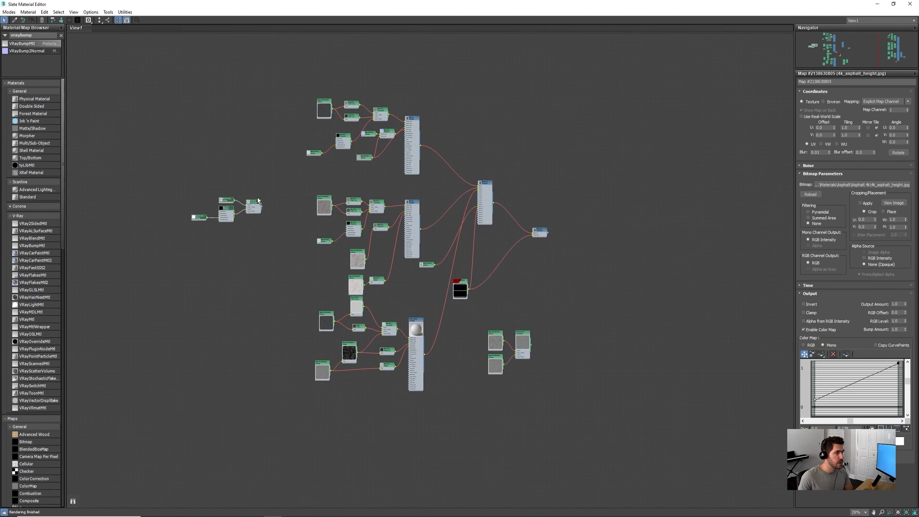
Enlarge the preview of the bitmap feeding Layer 1 of Wet Mask and place that node above the distance map
scroll(266, 192, "up", 8)
middle_click_drag(173, 202, 454, 219)
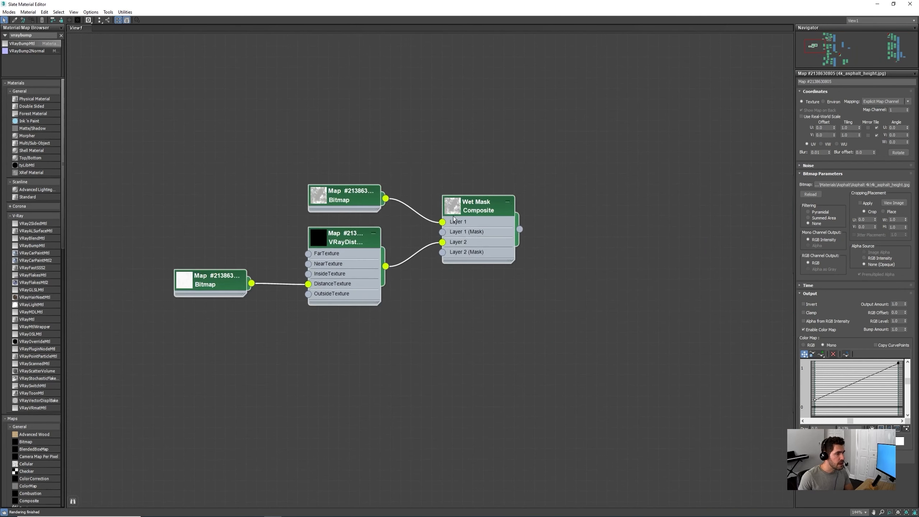
scroll(470, 213, "up", 1)
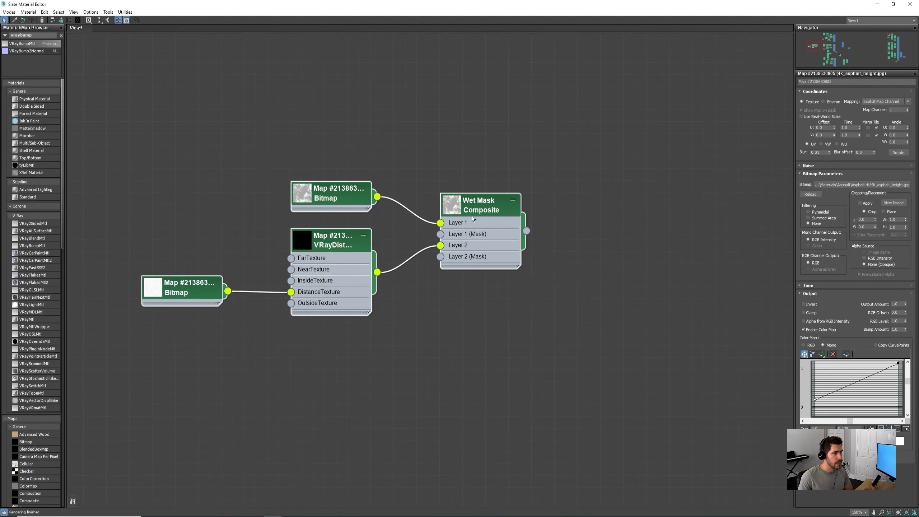
double_click(307, 192)
middle_click_drag(328, 172, 317, 77)
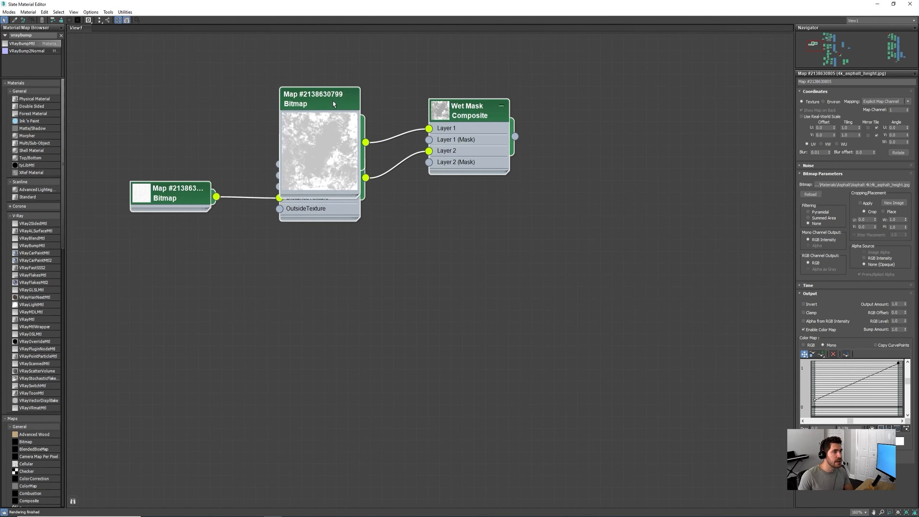
left_click_drag(333, 100, 300, 11)
left_click(283, 39)
middle_click_drag(377, 268, 423, 422)
scroll(424, 422, "up", 1)
left_click_drag(353, 163, 356, 92)
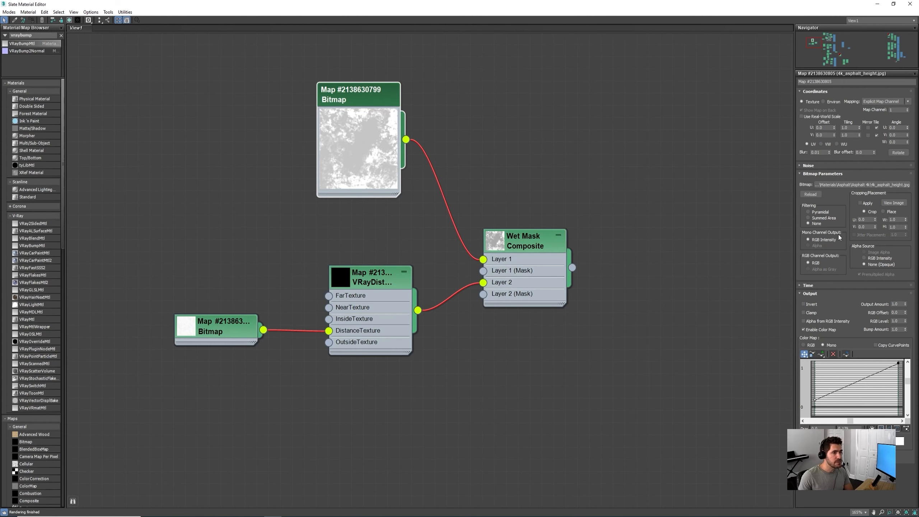
Inspect the full-size image and the output color curve of the bitmap feeding Layer 1 of the Wet Mask composite
double_click(371, 133)
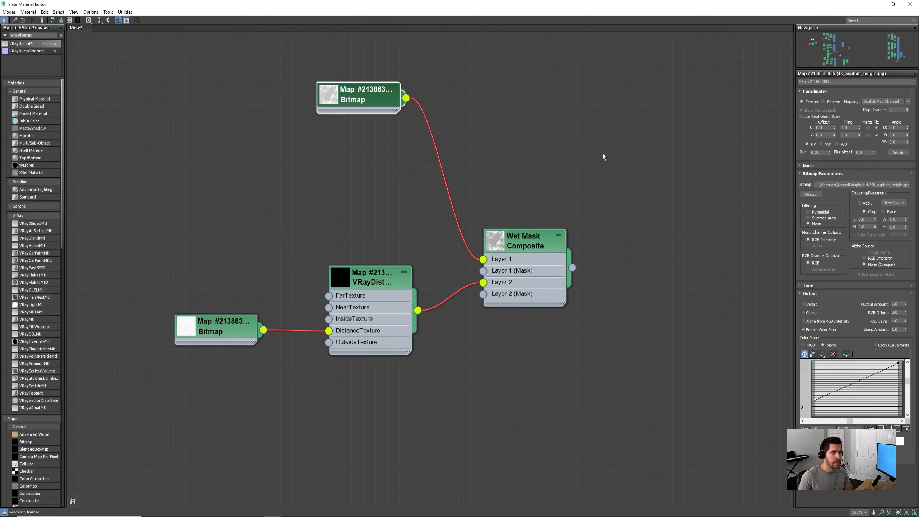
double_click(329, 97)
left_click(361, 99)
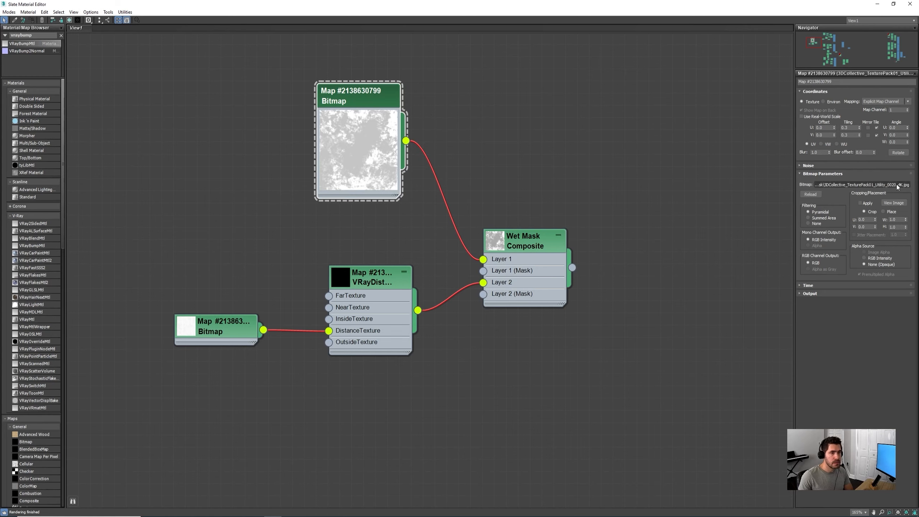
left_click(894, 202)
left_click_drag(356, 5, 456, 39)
left_click(464, 40)
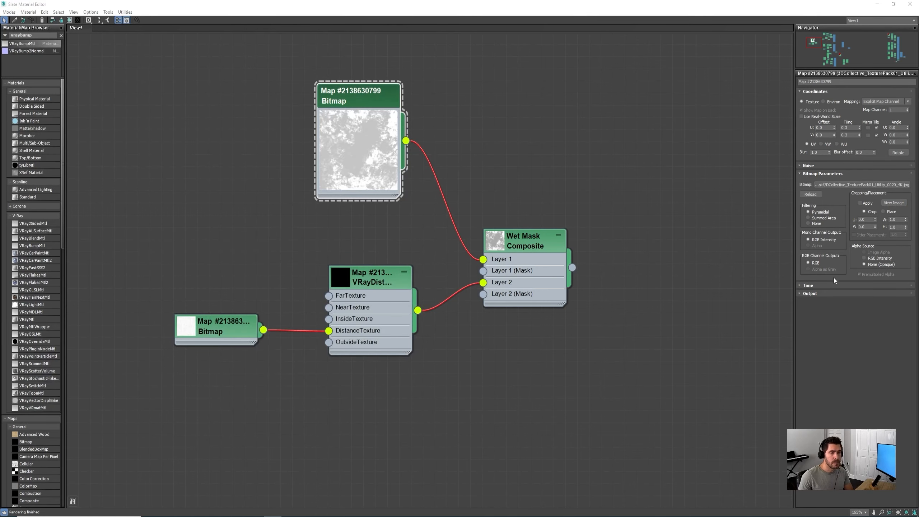
left_click(825, 294)
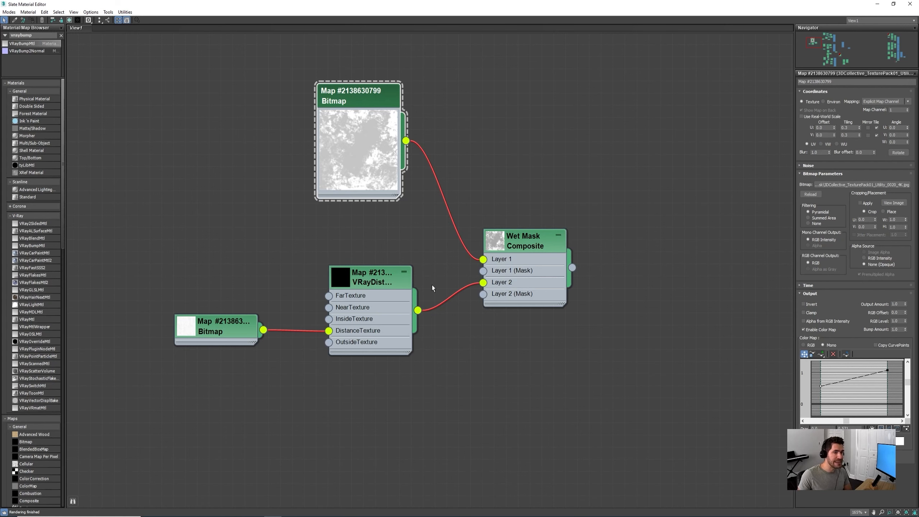
Set the coat amount of the Base A material to 1
scroll(512, 293, "down", 2)
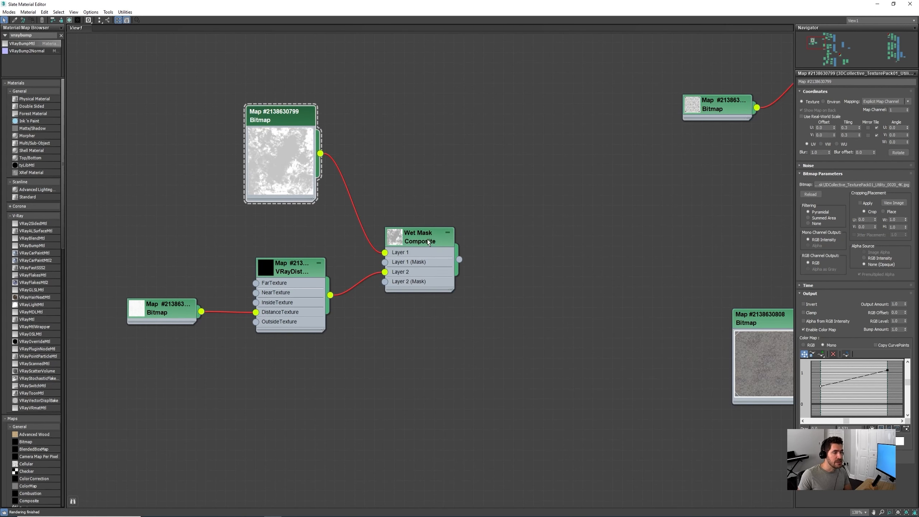
middle_click_drag(473, 238, 392, 263)
scroll(392, 263, "down", 2)
middle_click_drag(558, 197, 371, 280)
scroll(371, 280, "down", 2)
middle_click_drag(693, 153, 614, 113)
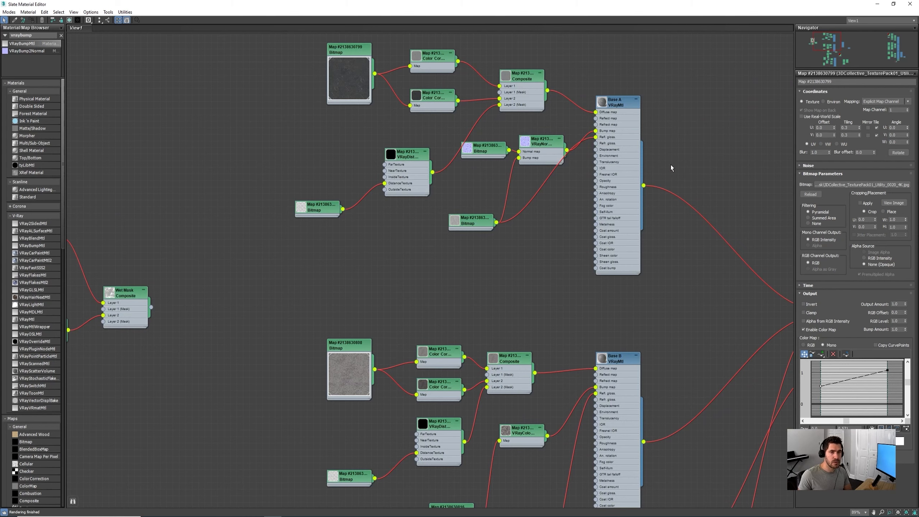
middle_click_drag(672, 169, 651, 152)
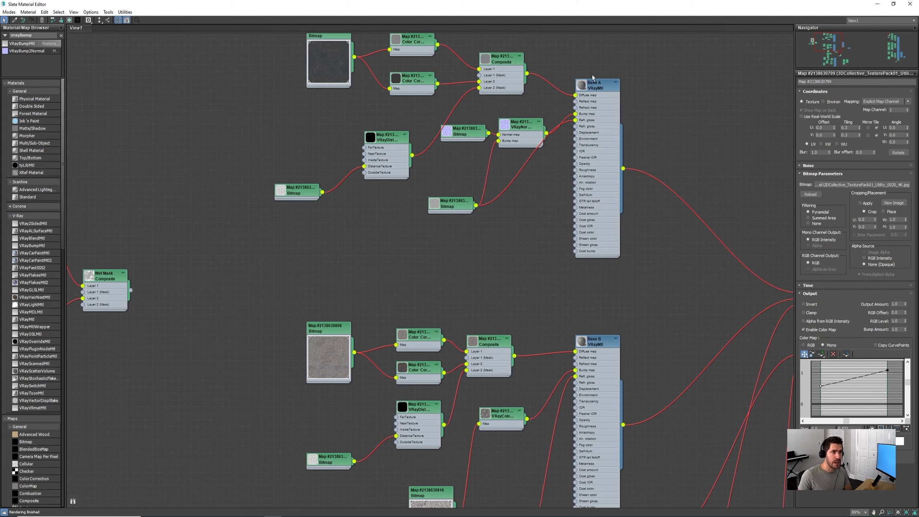
scroll(603, 94, "down", 8)
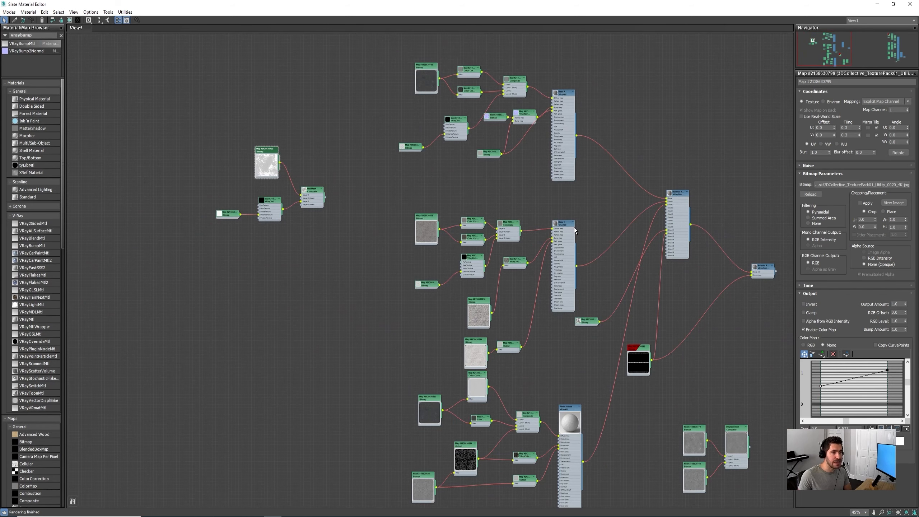
middle_click_drag(573, 449, 570, 401)
scroll(570, 401, "up", 4)
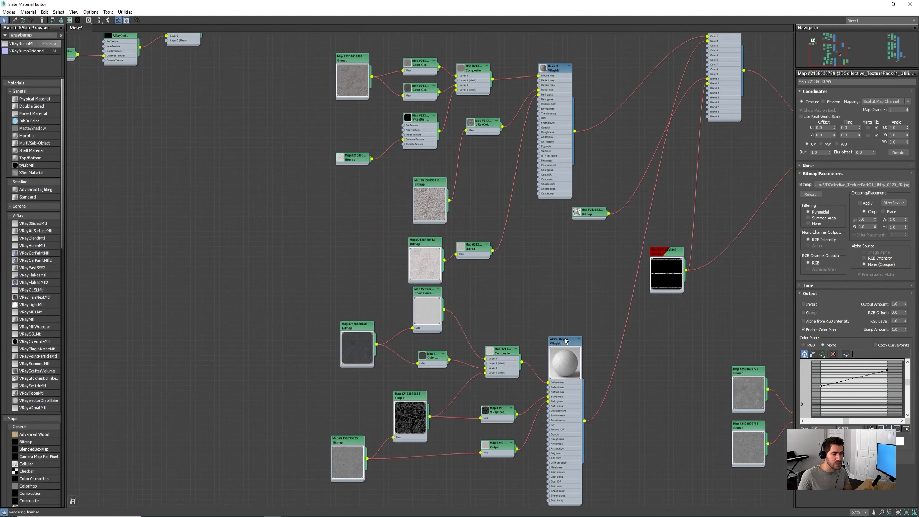
middle_click_drag(591, 199, 592, 472)
scroll(576, 239, "up", 1)
double_click(555, 126)
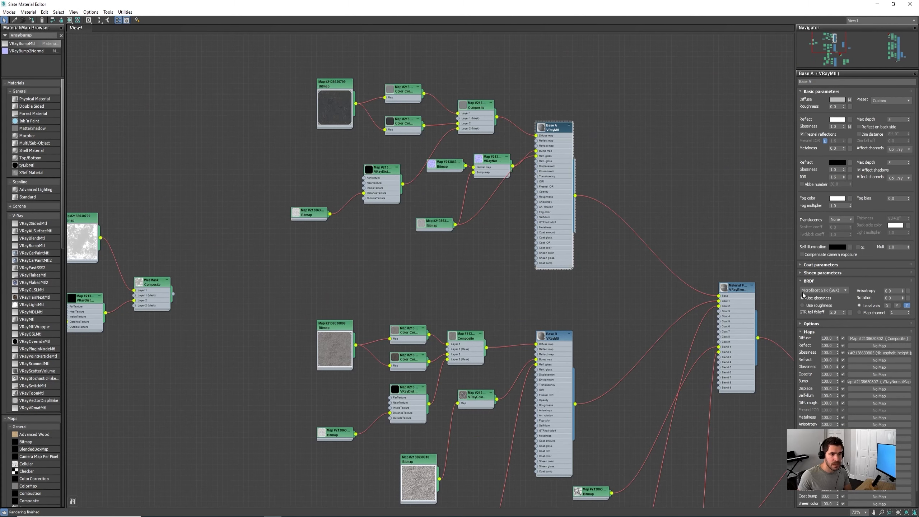
left_click(817, 265)
left_click(839, 272)
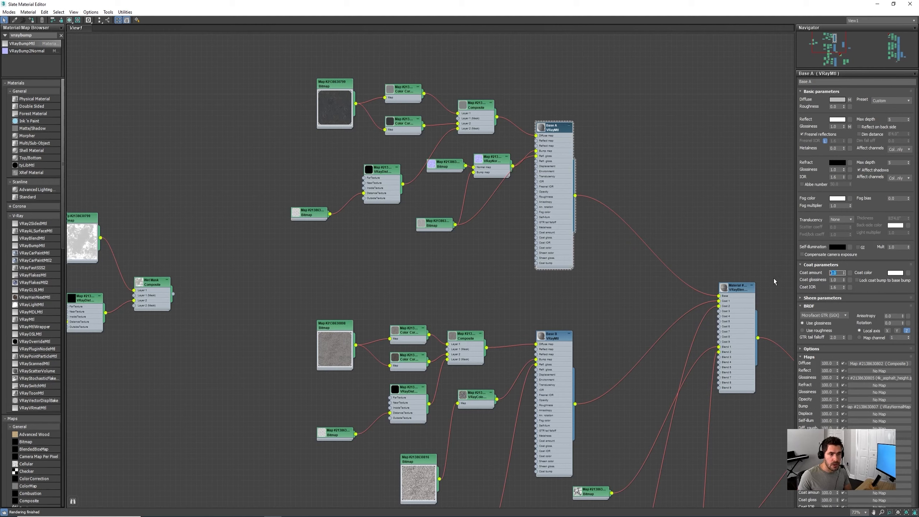
type("1")
key("Return")
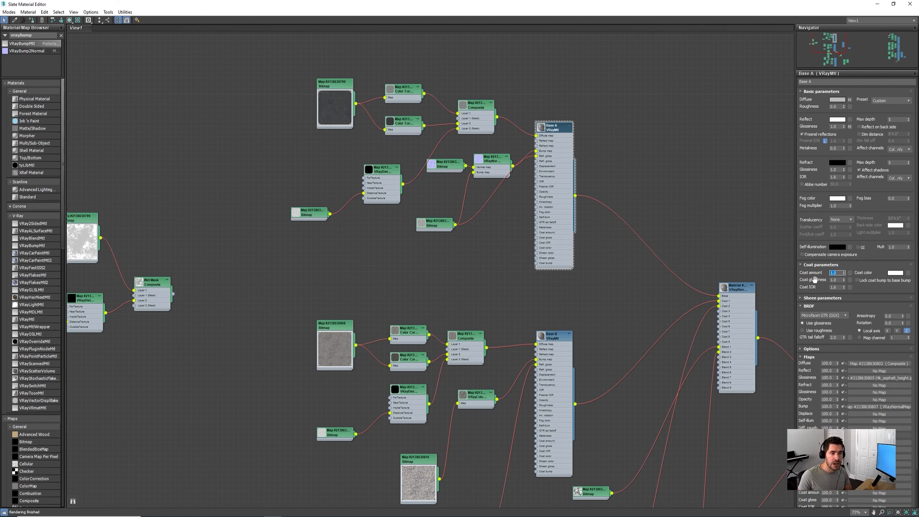
Connect the Wet Mask composite to the coat glossiness of Base A
middle_click_drag(179, 296, 213, 289)
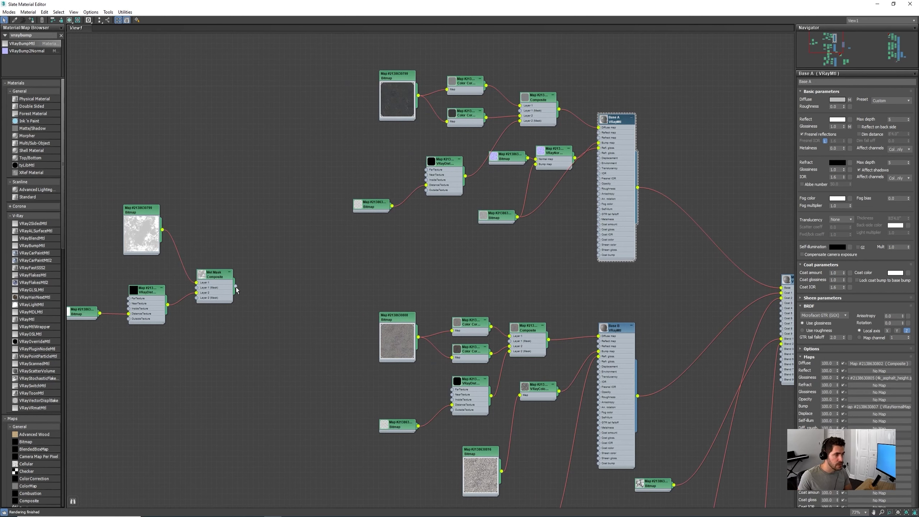
left_click_drag(236, 289, 588, 233)
scroll(597, 223, "up", 4)
scroll(615, 226, "up", 2)
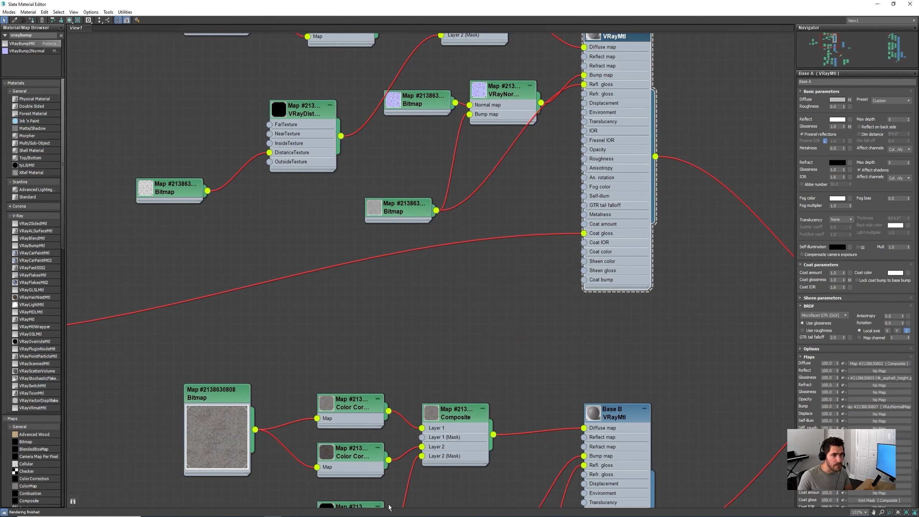
Set the coat amount of the Base B material to 1
middle_click_drag(389, 507, 420, 325)
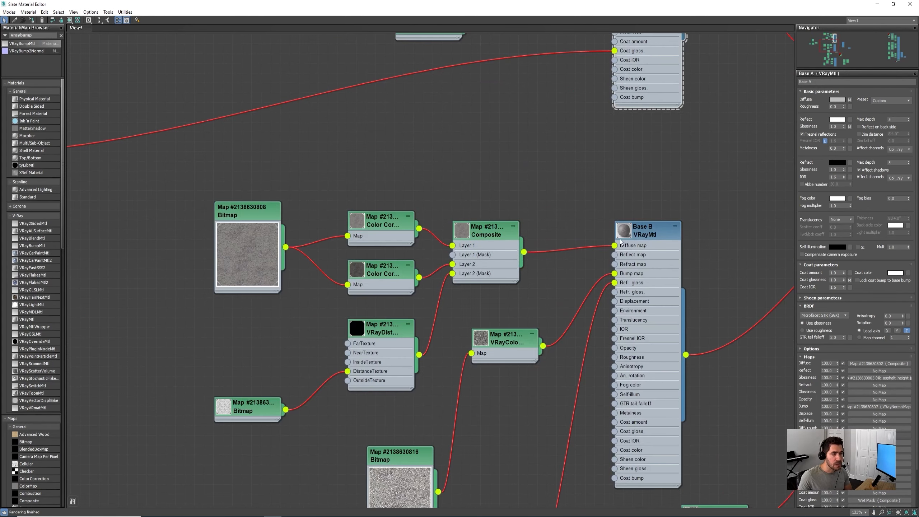
left_click(648, 231)
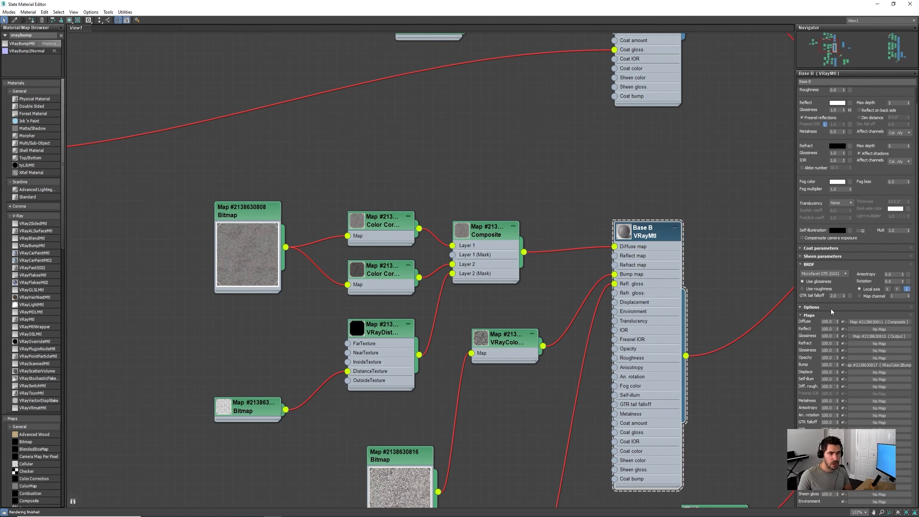
left_click(821, 248)
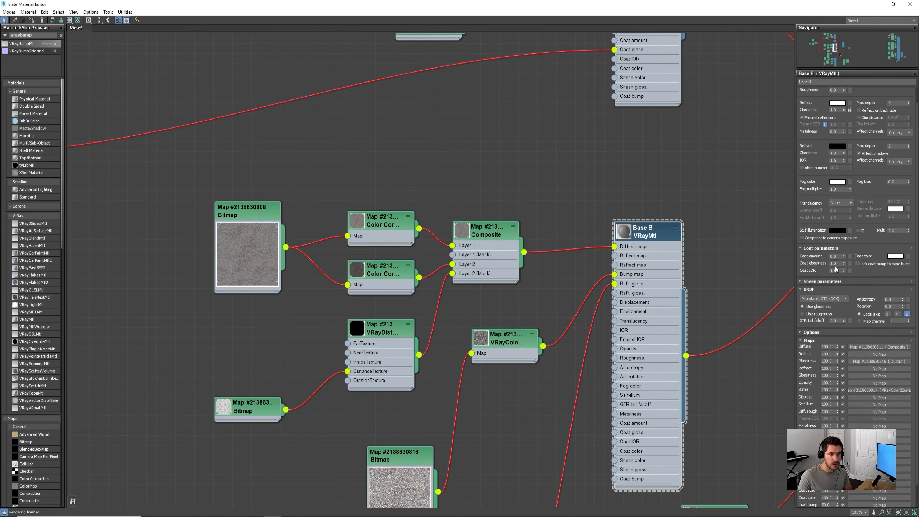
left_click(833, 256)
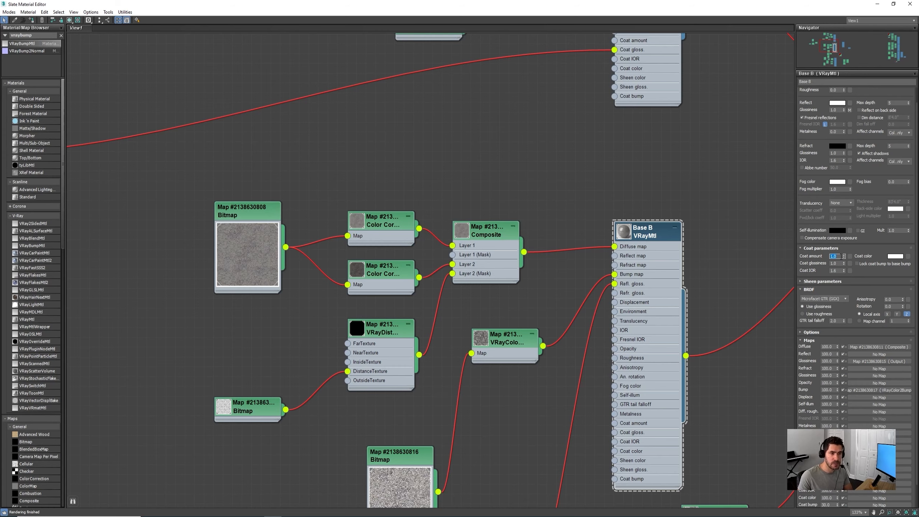
Connect the Wet Mask composite to the coat glossiness of Base B
middle_click_drag(524, 220, 764, 133)
scroll(660, 115, "down", 2)
middle_click_drag(316, 137, 232, 176)
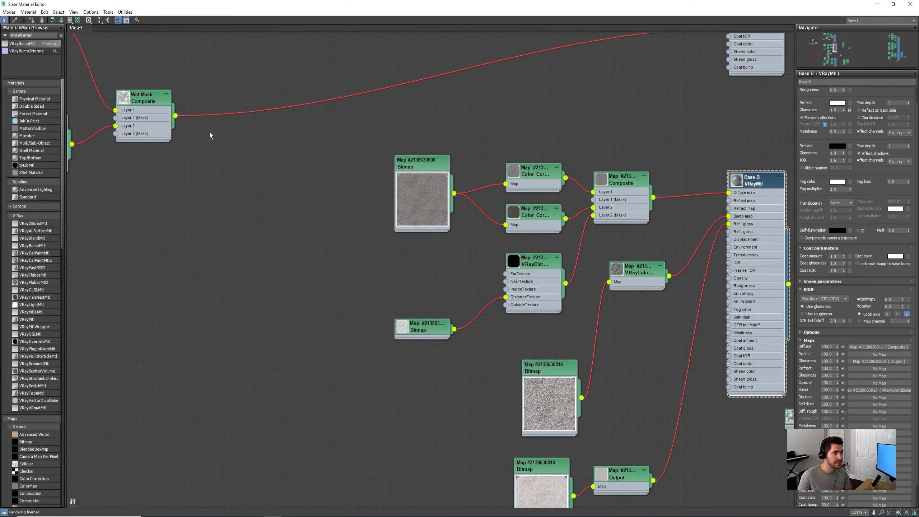
left_click_drag(173, 117, 729, 348)
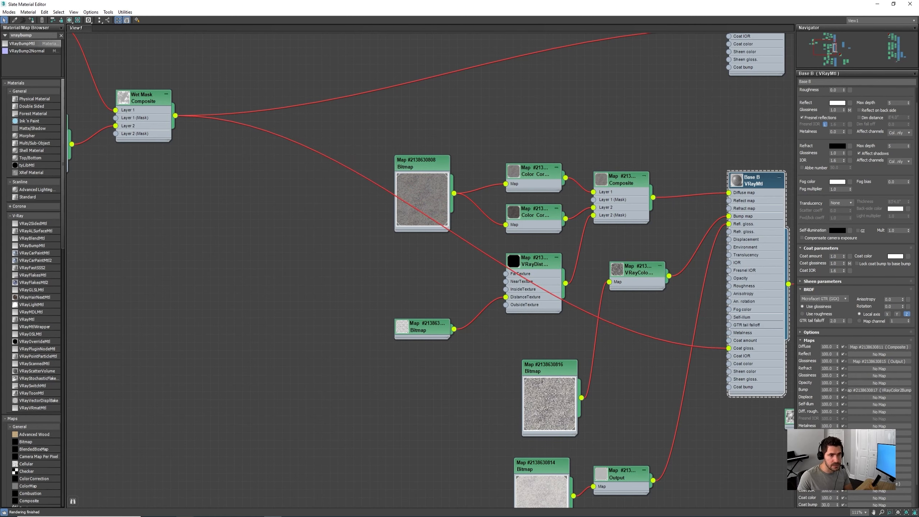
Set the coat amount of the White Stripes material to 1
middle_click_drag(375, 394, 377, 317)
scroll(377, 317, "down", 5)
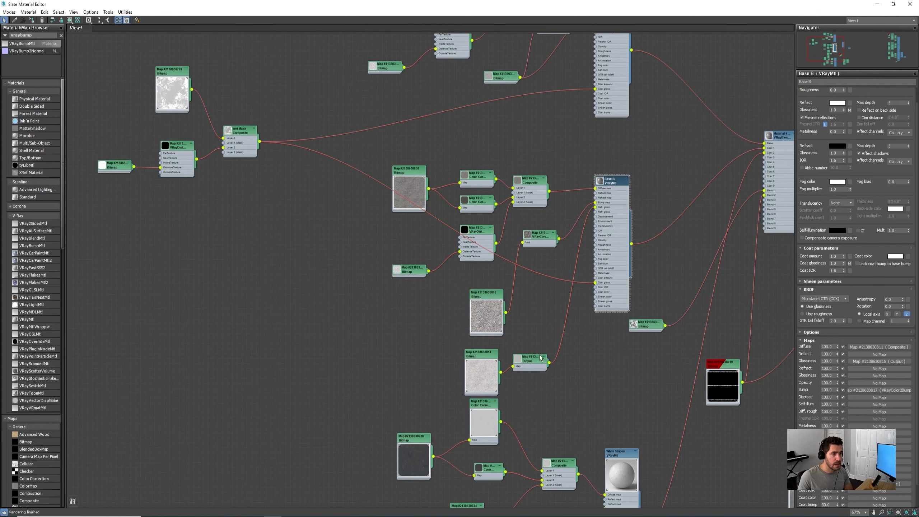
middle_click_drag(360, 232, 317, 75)
scroll(551, 297, "up", 2)
left_click(582, 288)
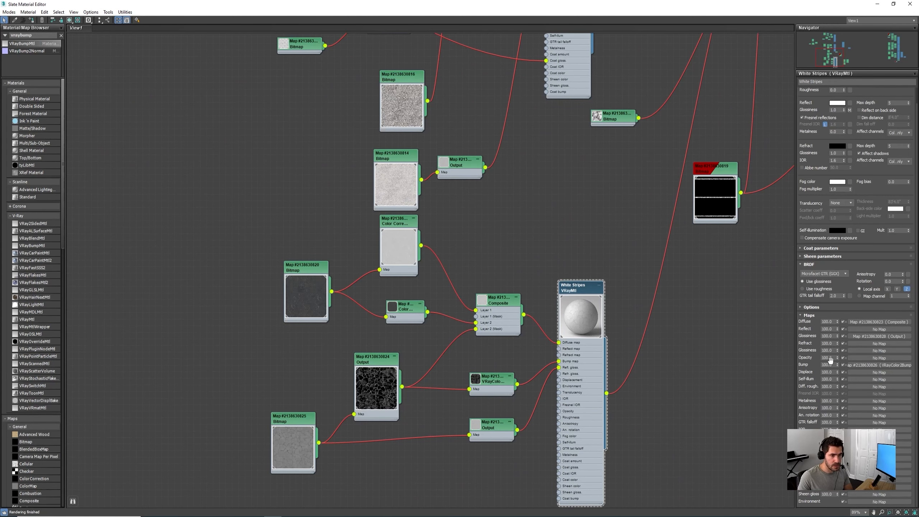
left_click(819, 248)
Connect the Wet Mask composite to the coat glossiness of White Stripes
scroll(328, 240, "down", 5)
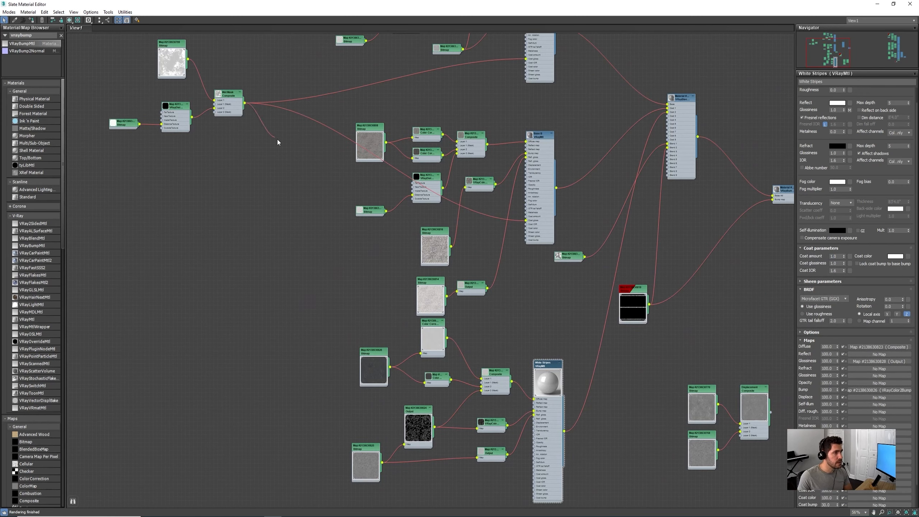
scroll(543, 453, "up", 3)
scroll(548, 473, "up", 4)
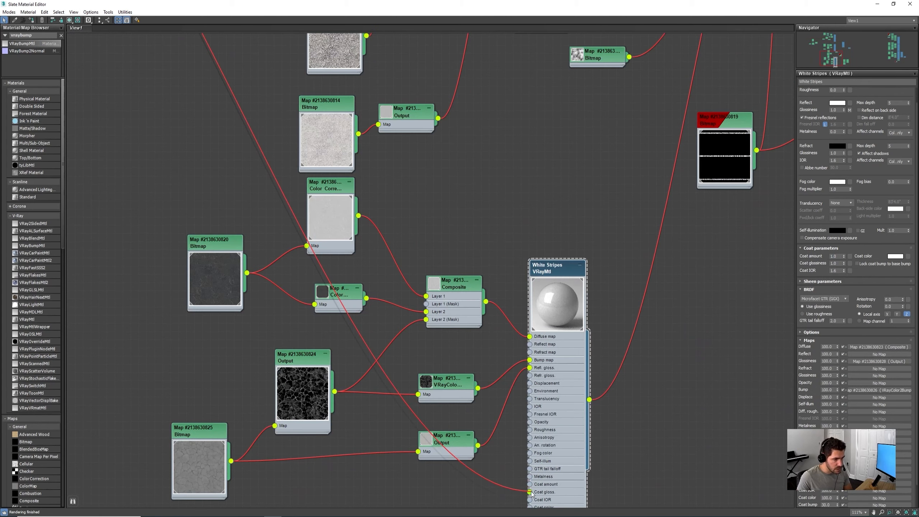
scroll(376, 269, "down", 6)
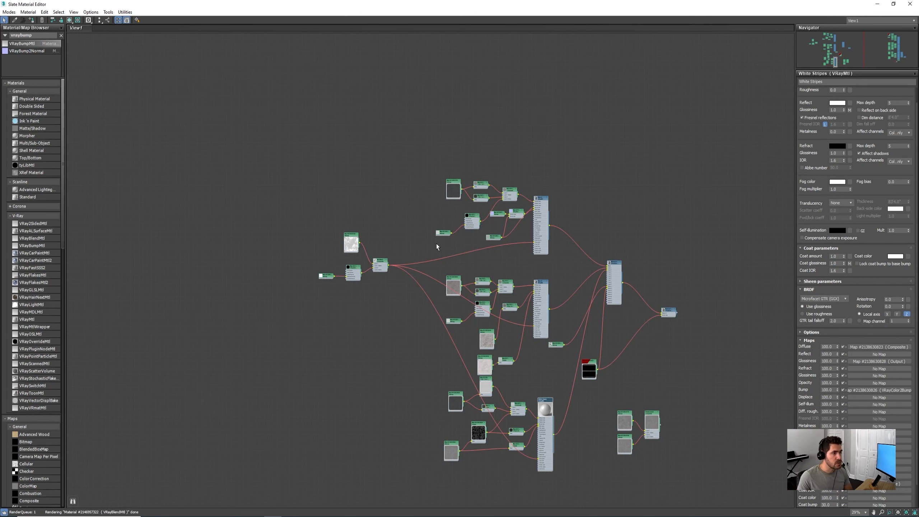
Set the coat IOR of the White Stripes material to 1.3
scroll(375, 269, "up", 1)
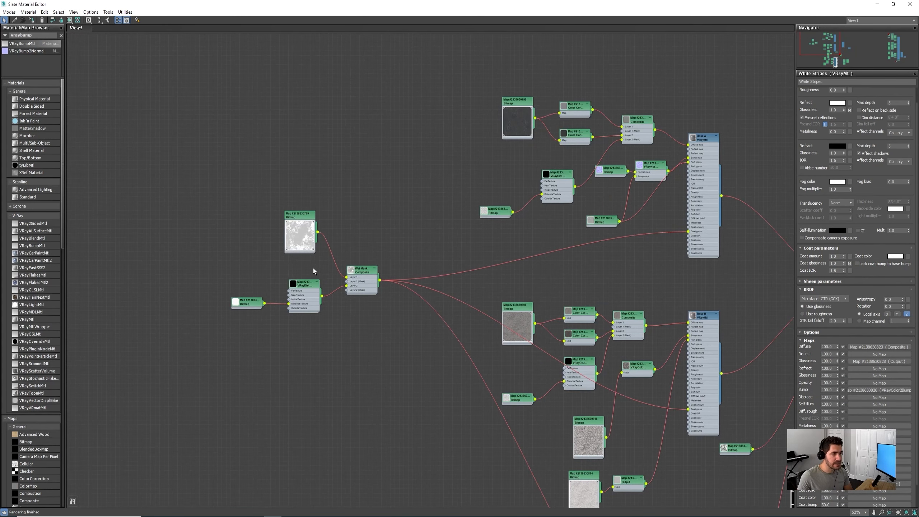
middle_click_drag(406, 328, 378, 243)
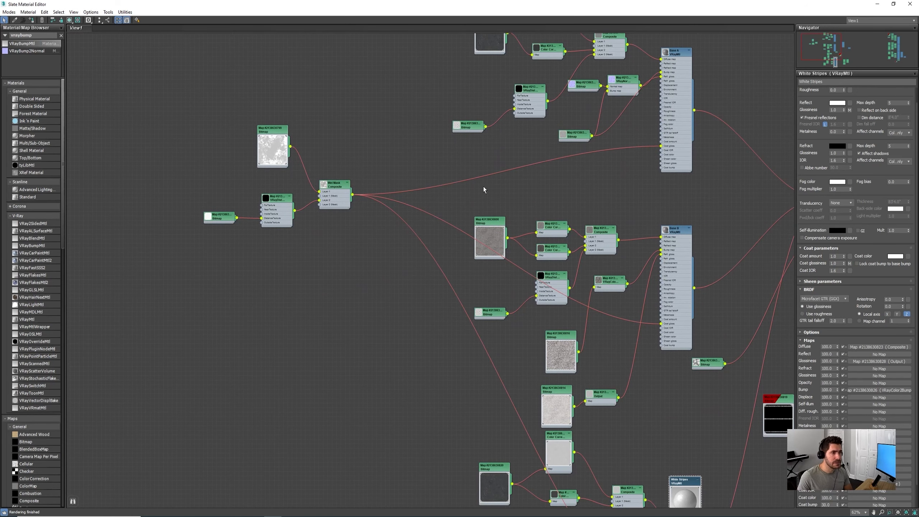
middle_click_drag(663, 156, 650, 128)
scroll(657, 279, "down", 3)
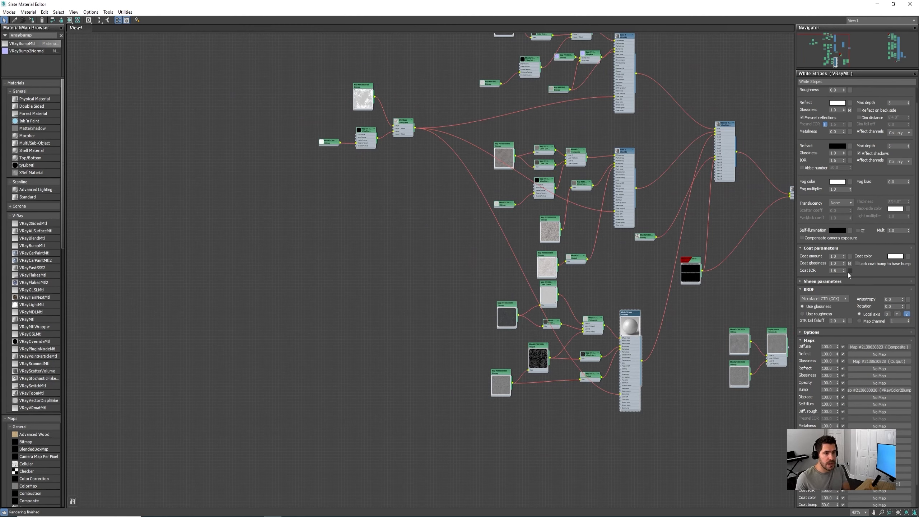
double_click(836, 270)
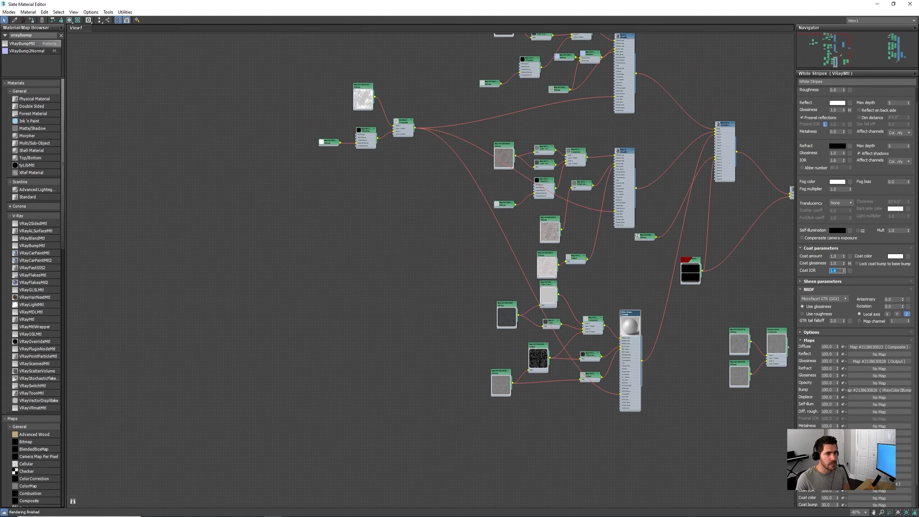
type("1.3")
key("Return")
Set the coat IOR of the Base B material to 1.3
left_click(625, 154)
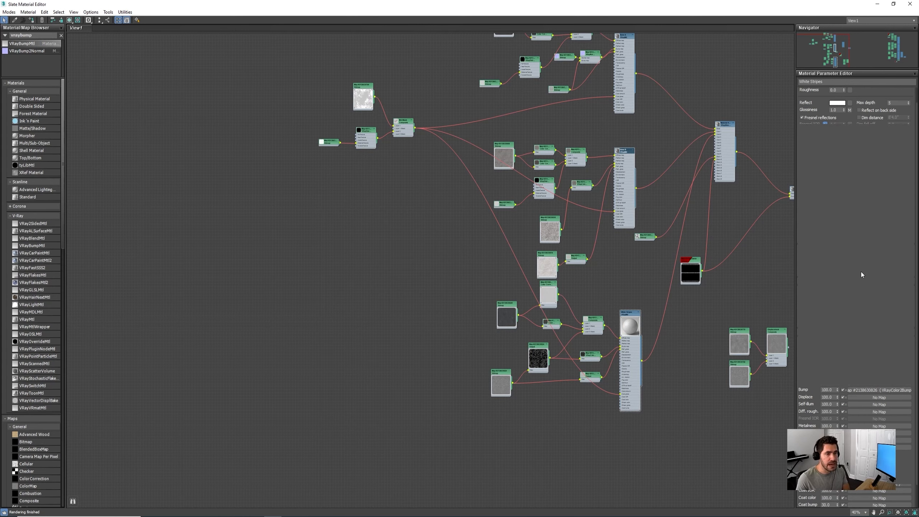
double_click(835, 271)
type("1.3")
key("Return")
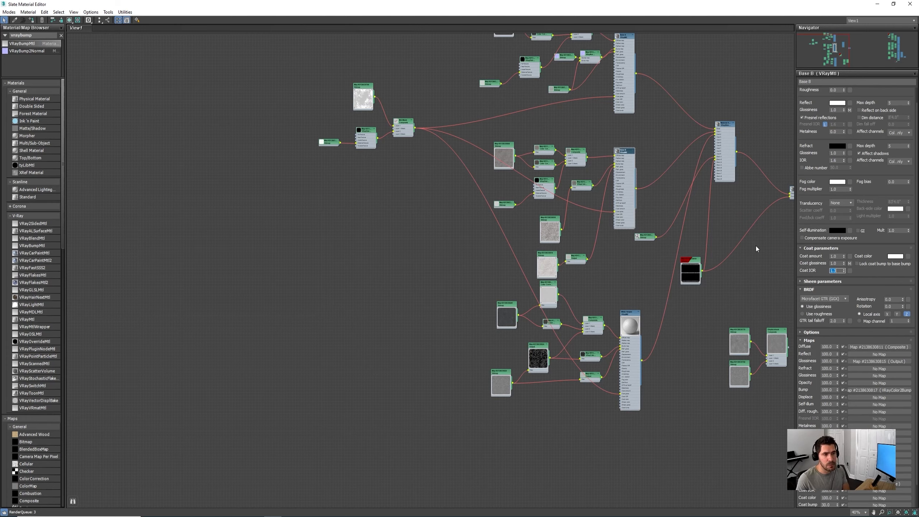
Set the coat IOR of the Base A material to 1.3
middle_click_drag(593, 109, 586, 201)
scroll(616, 138, "up", 2)
left_click(618, 128)
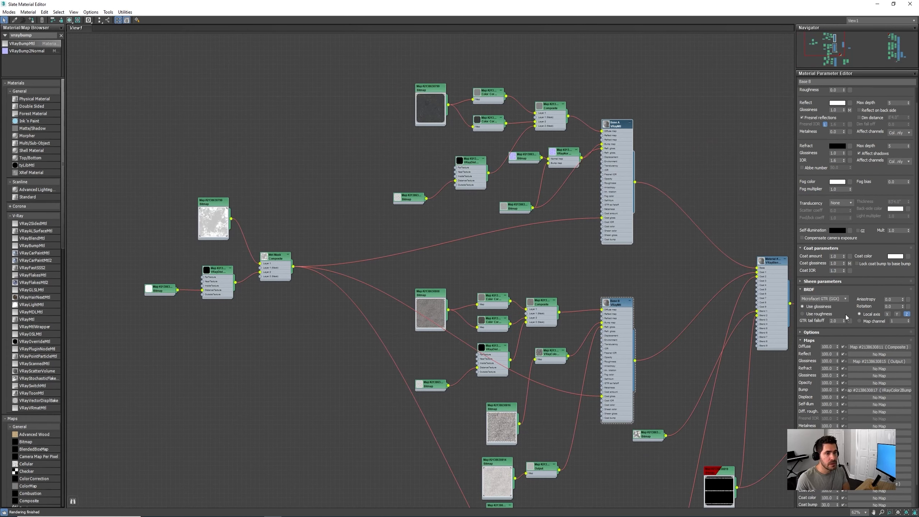
left_click_drag(839, 287, 774, 293)
type("1.3")
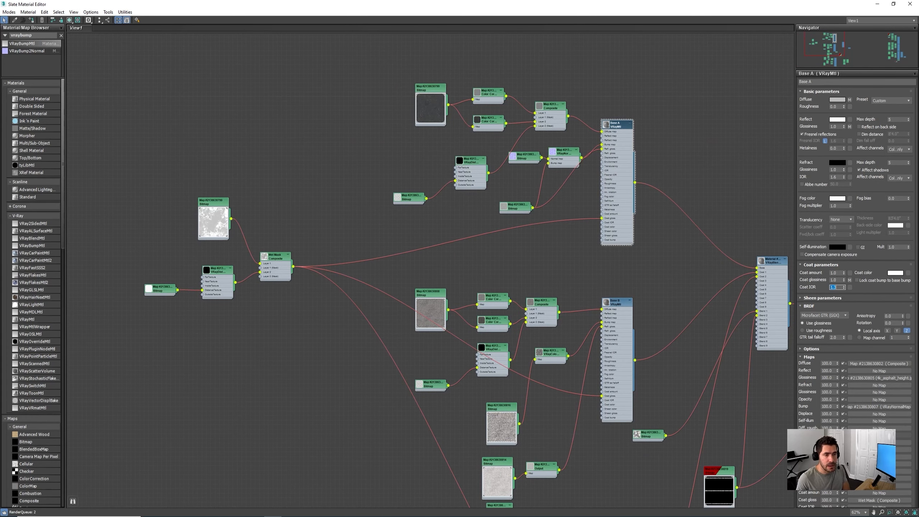
key("Return")
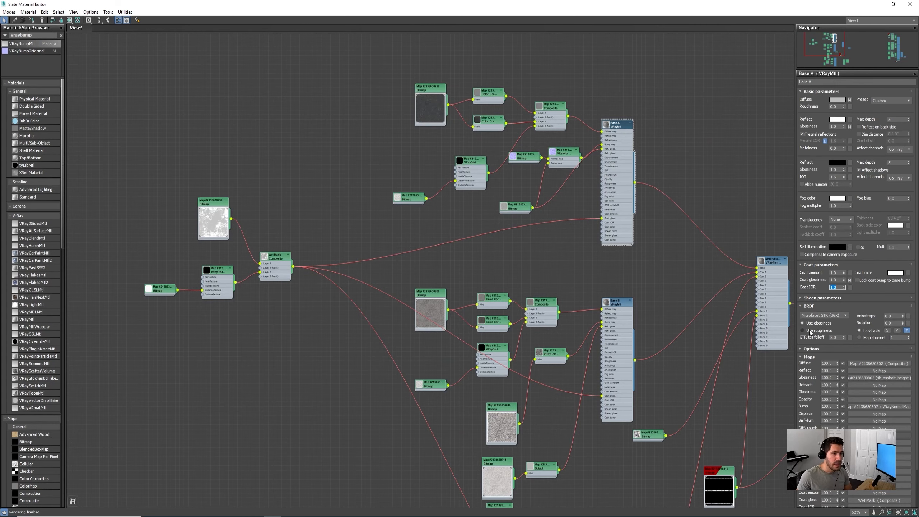
Examine the asphalt render in the V-Ray Frame Buffer, with its window brought over the material network and moved aside again
middle_click_drag(310, 291, 309, 285)
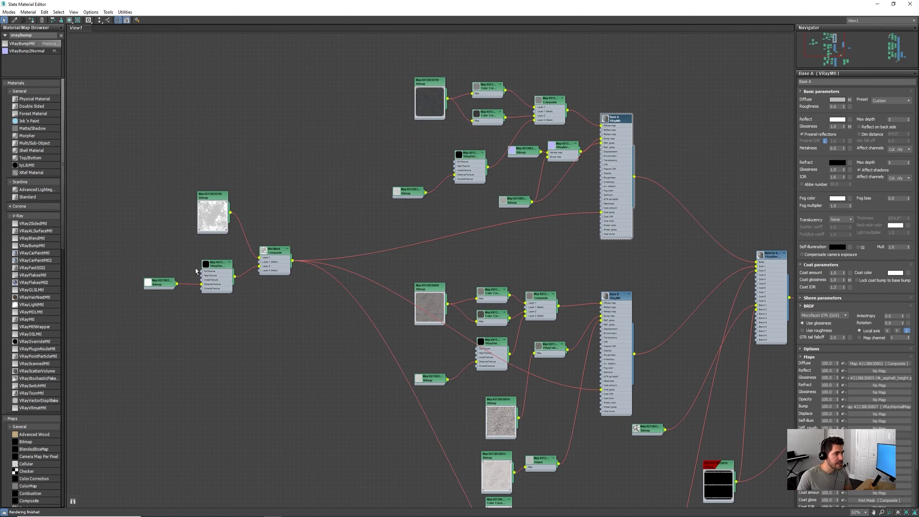
scroll(217, 266, "up", 5)
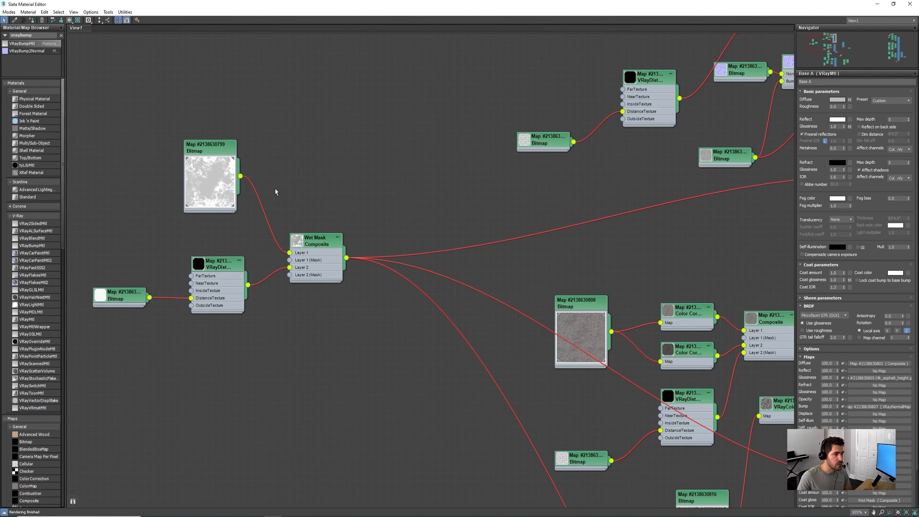
left_click_drag(918, 120, 468, 98)
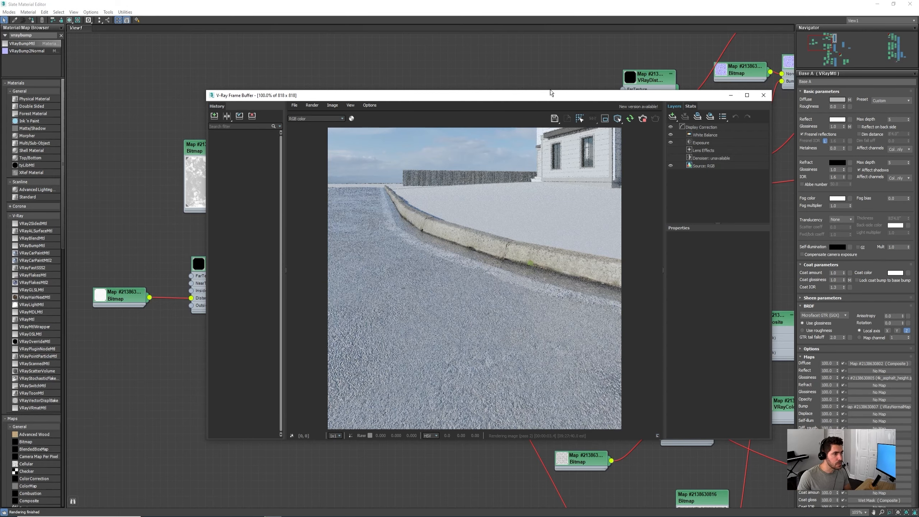
left_click_drag(544, 96, 918, 89)
Switch the active viewport to the Asphalt - Beauty camera and enlarge the V-Ray Frame Buffer to view the interactive render
double_click(665, 4)
left_click_drag(664, 22, 61, 45)
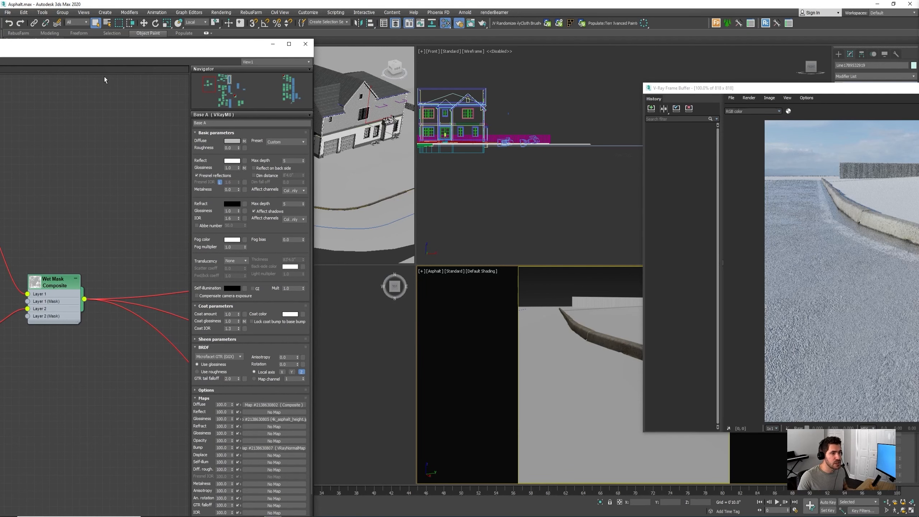
key("c")
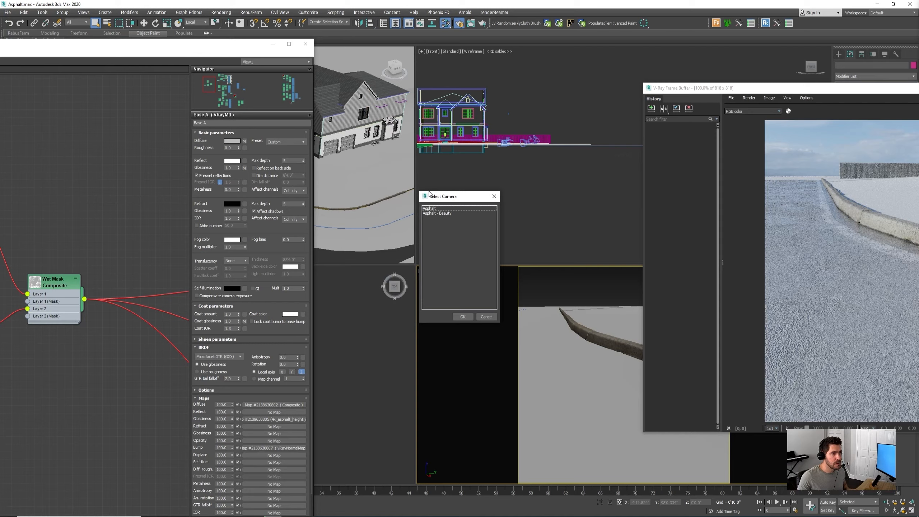
double_click(453, 213)
left_click_drag(826, 91, 359, 77)
double_click(359, 78)
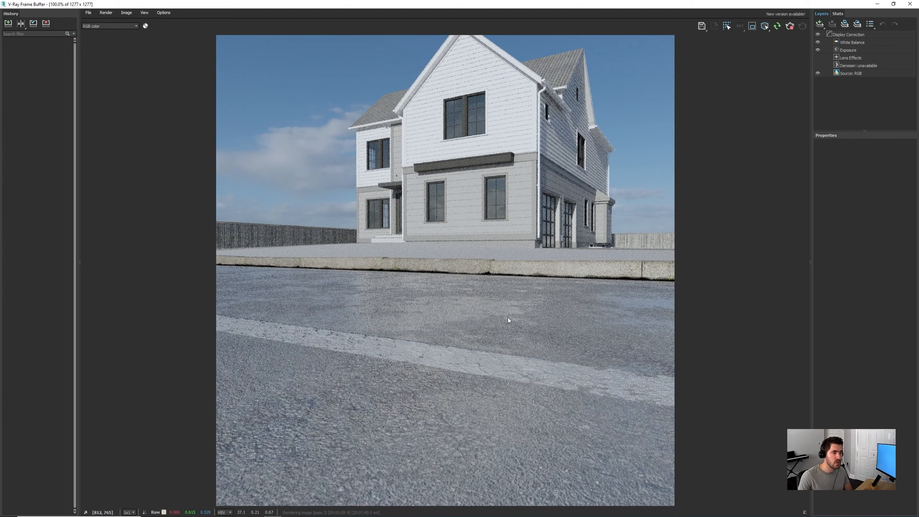
Raise the Wet Mask Layer 1 bitmap's output curve to about 0.8 at its start point and about 1.2 at its end point
left_click_drag(0, 44, 258, 60)
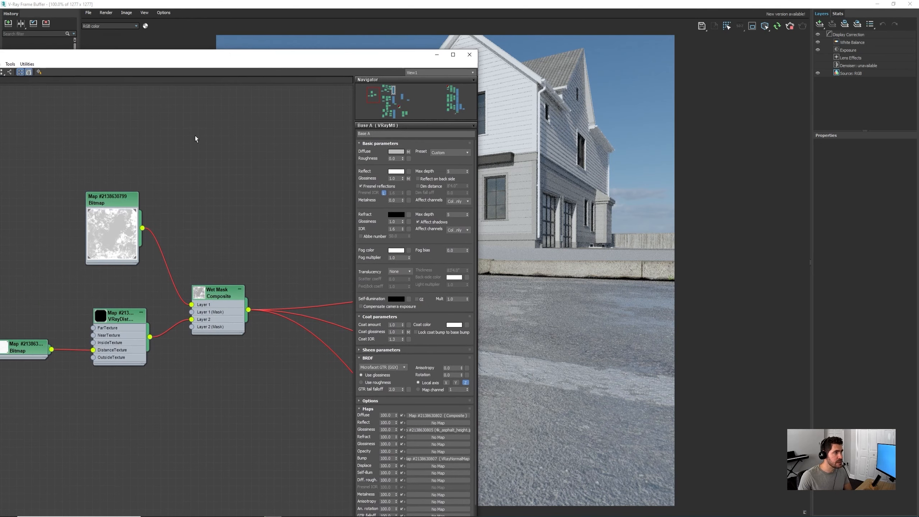
double_click(101, 207)
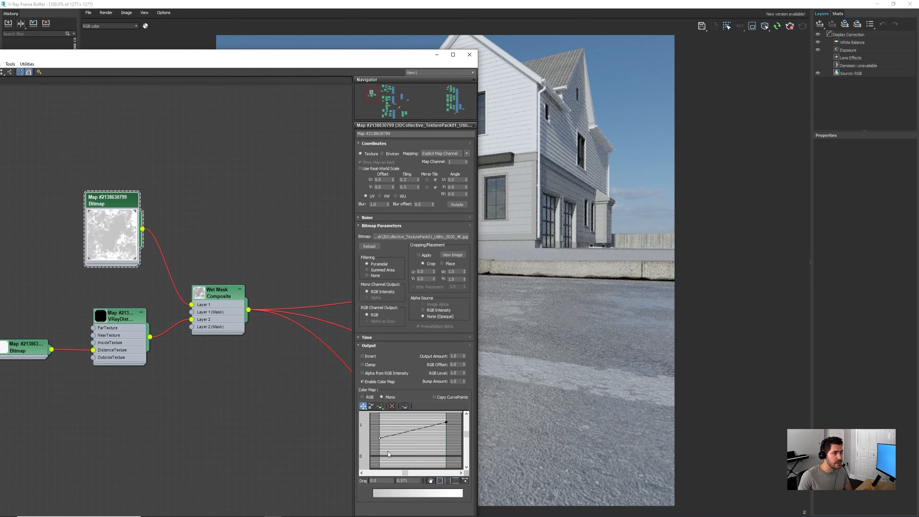
left_click_drag(446, 422, 447, 417)
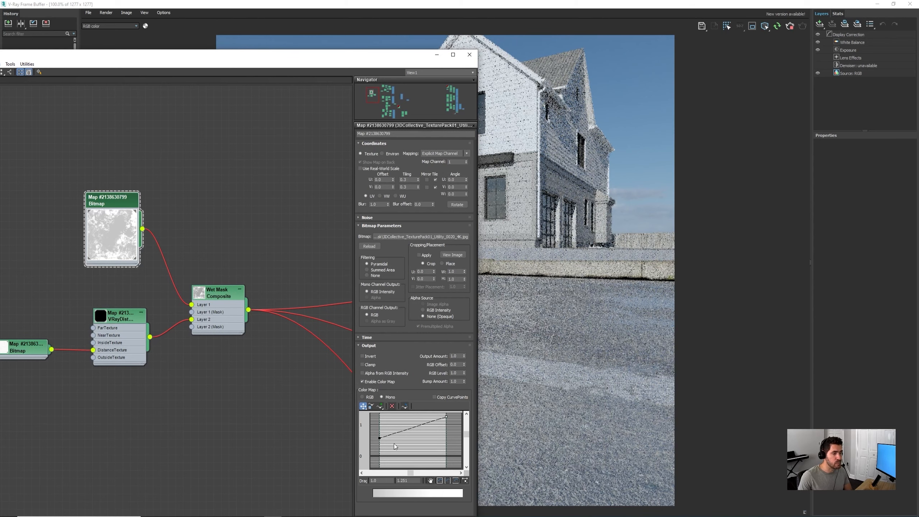
left_click_drag(379, 438, 379, 430)
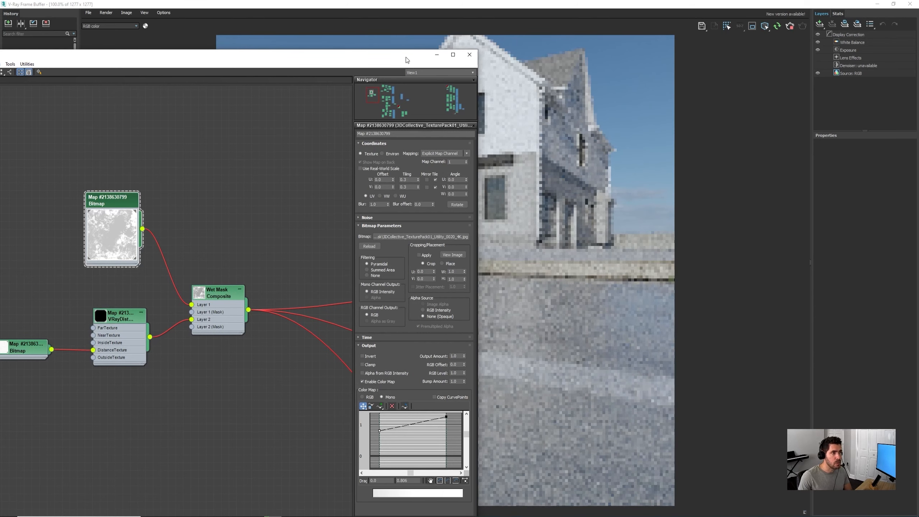
left_click_drag(406, 56, 210, 68)
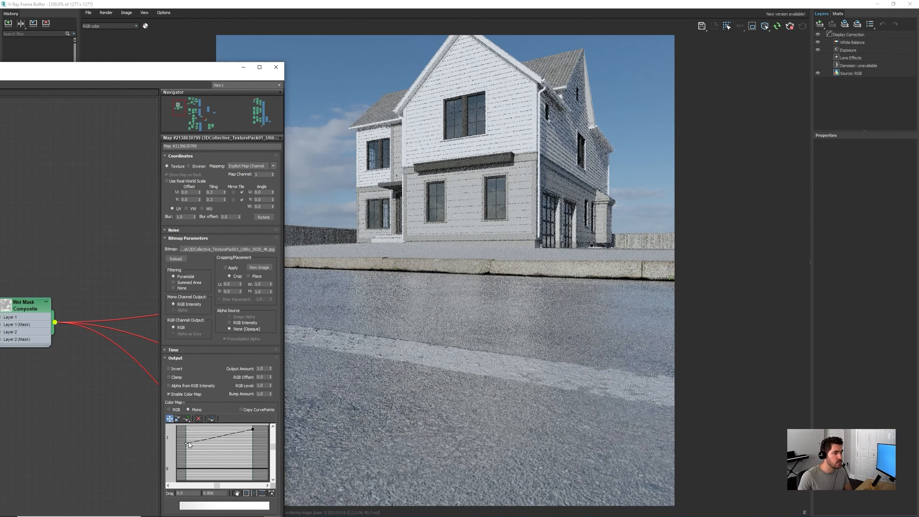
Try lowering the start point of the bitmap's output curve to about 0 and compare the asphalt's wetness in the render
left_click_drag(186, 445, 186, 469)
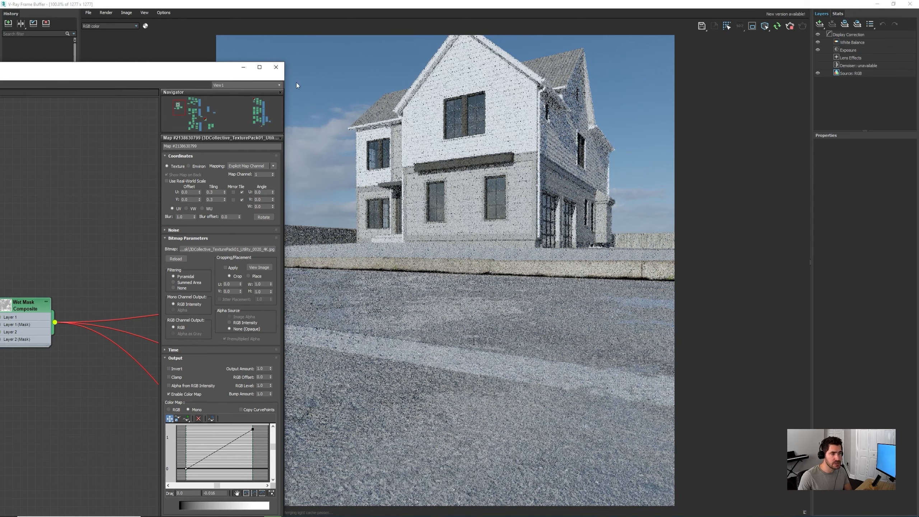
left_click_drag(217, 73, 342, 71)
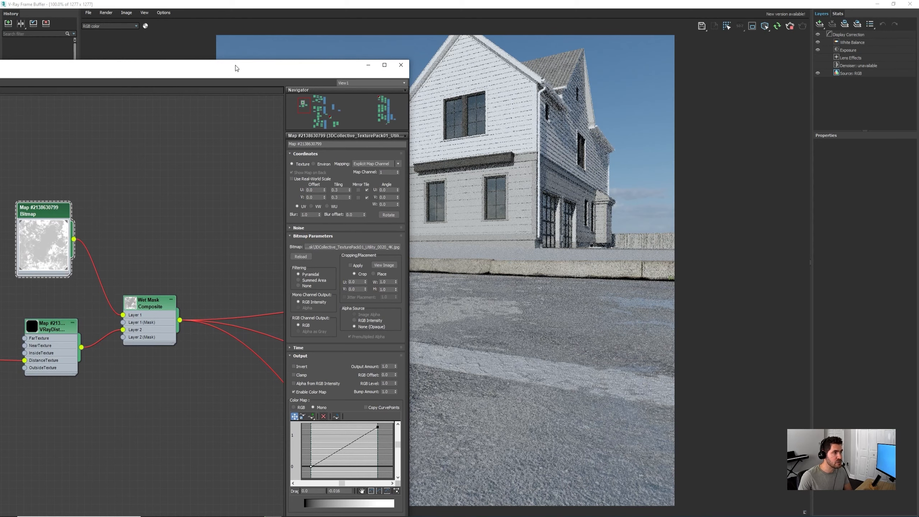
left_click_drag(205, 66, 20, 53)
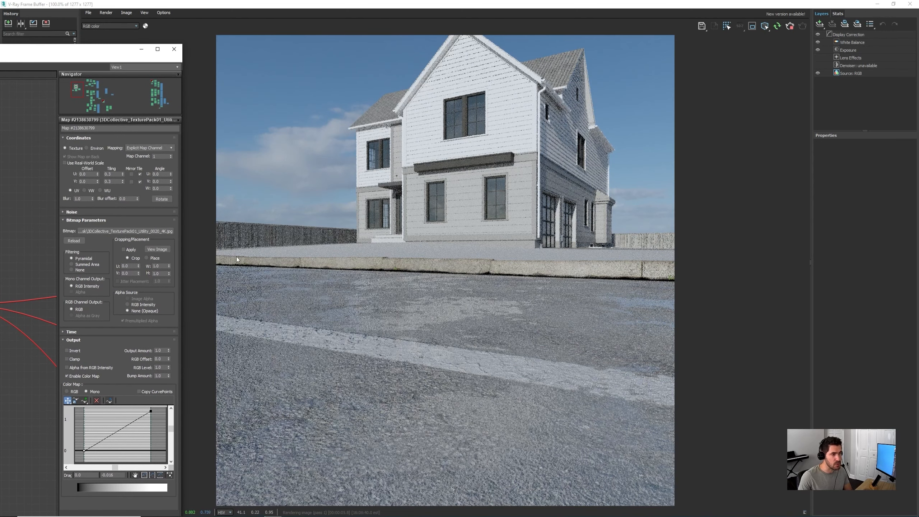
left_click_drag(105, 59, 198, 43)
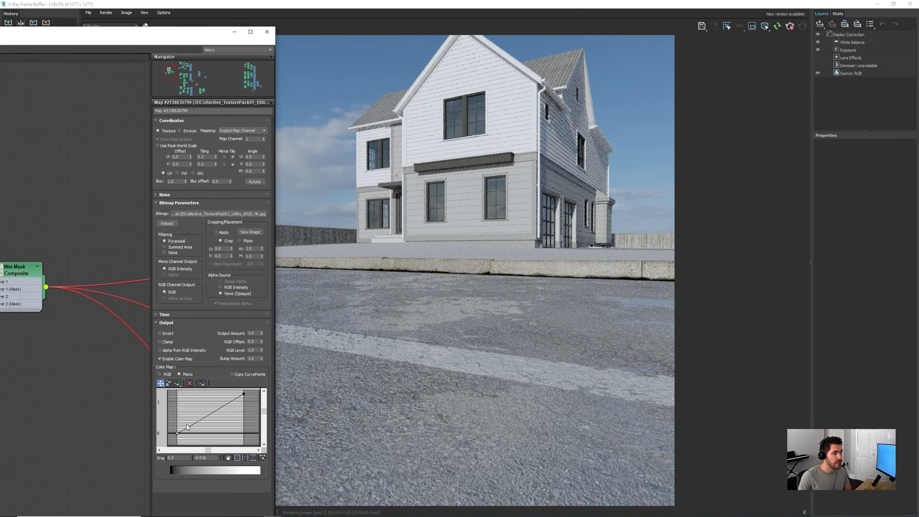
Set the bitmap's output curve to about 0.59 at the start point and about 1.37 at the end point, checking the full render
left_click_drag(177, 434, 177, 405)
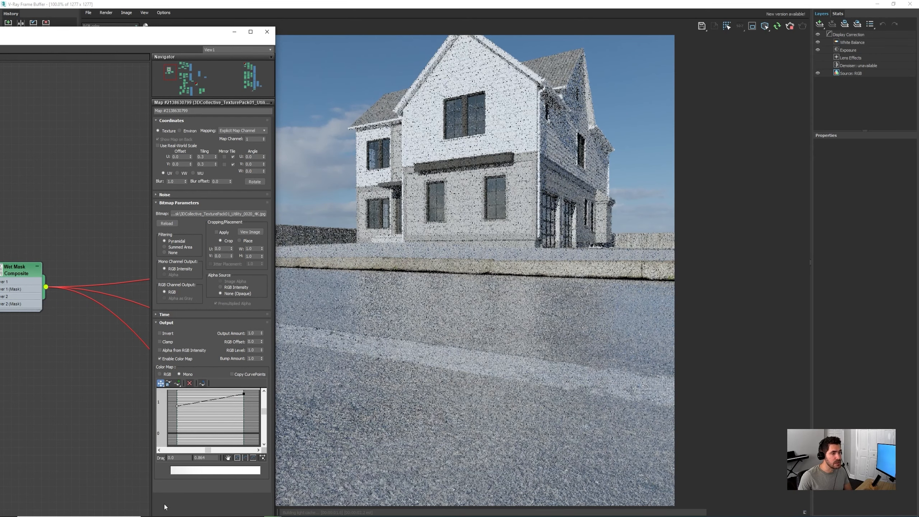
mouse_move(177, 405)
left_mouse_down()
mouse_move(178, 422)
mouse_move(177, 415)
left_mouse_up()
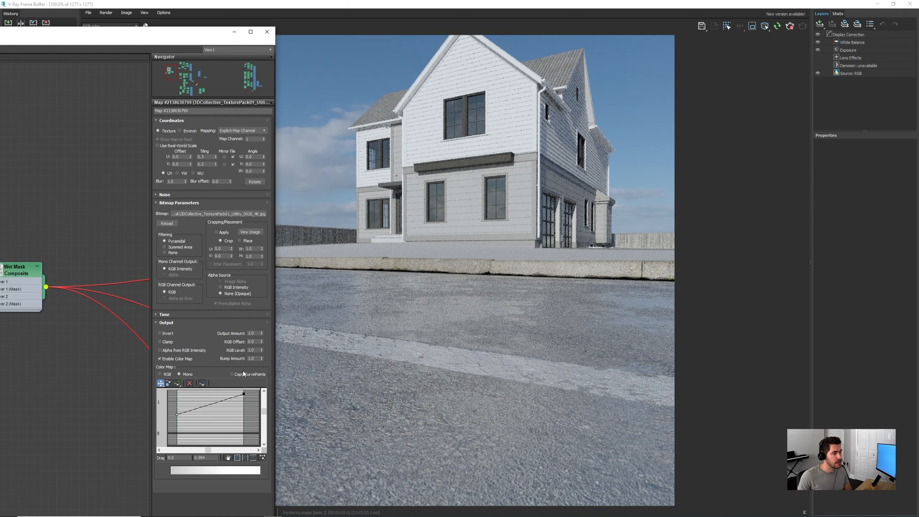
left_click(380, 3)
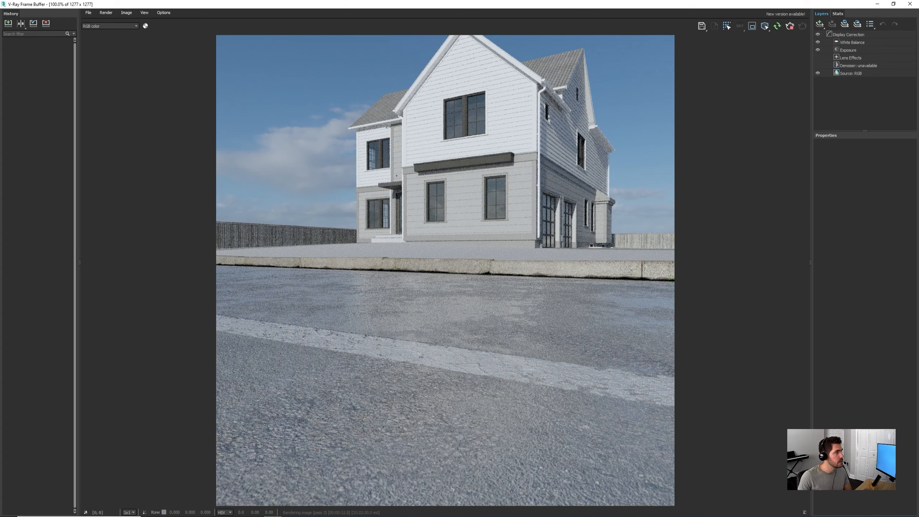
left_click(4, 253)
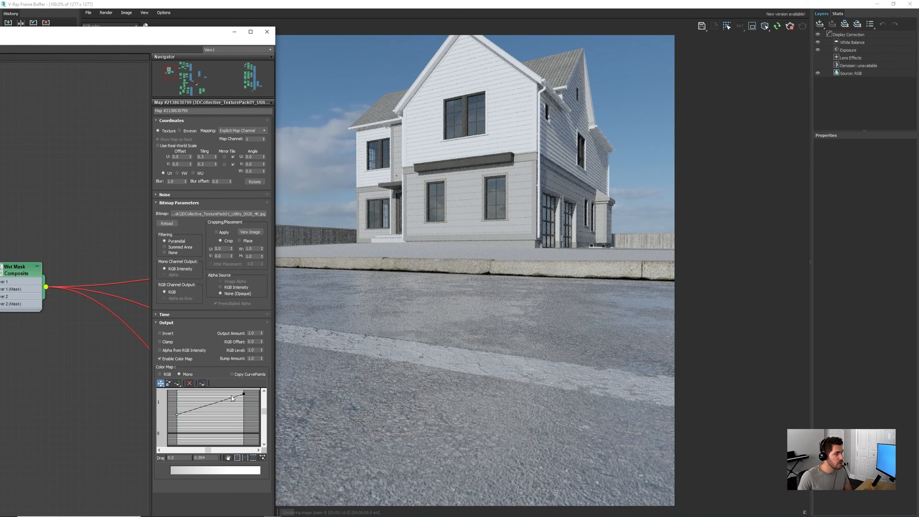
left_click_drag(244, 394, 243, 390)
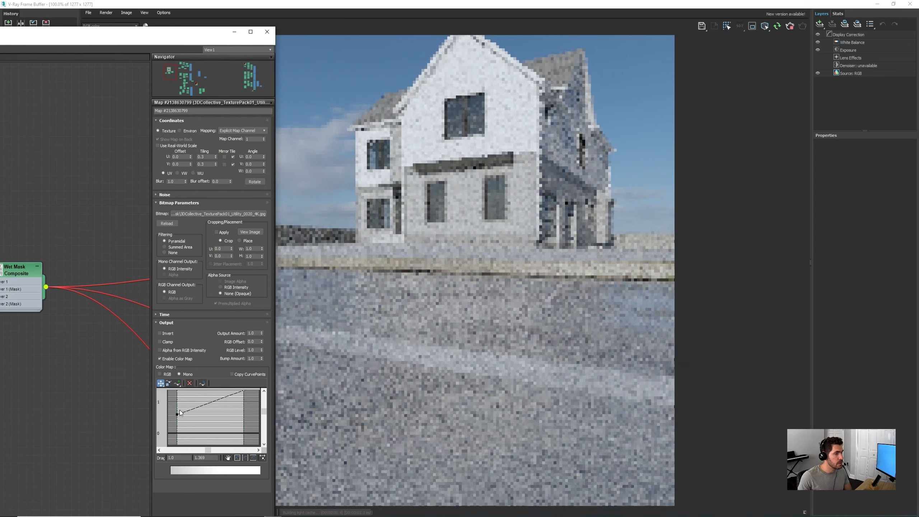
Compare the asphalt render in the V-Ray Frame Buffer with the Thumbnail_Raw reference image in Windows Photo Viewer
left_click(541, 7)
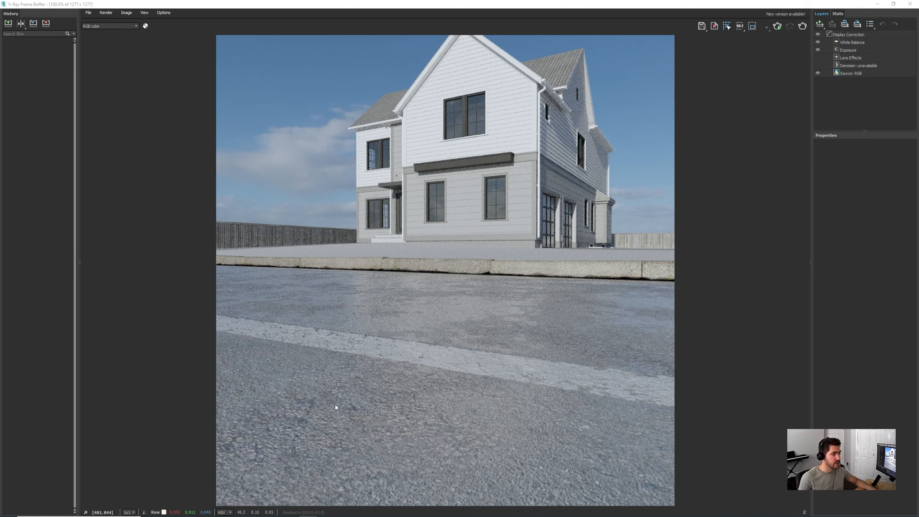
key("alt+Tab")
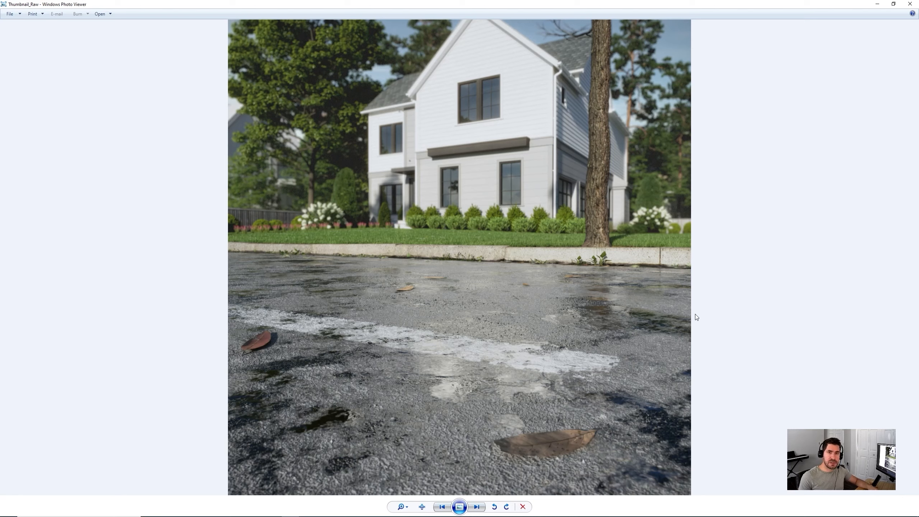
left_click(267, 485)
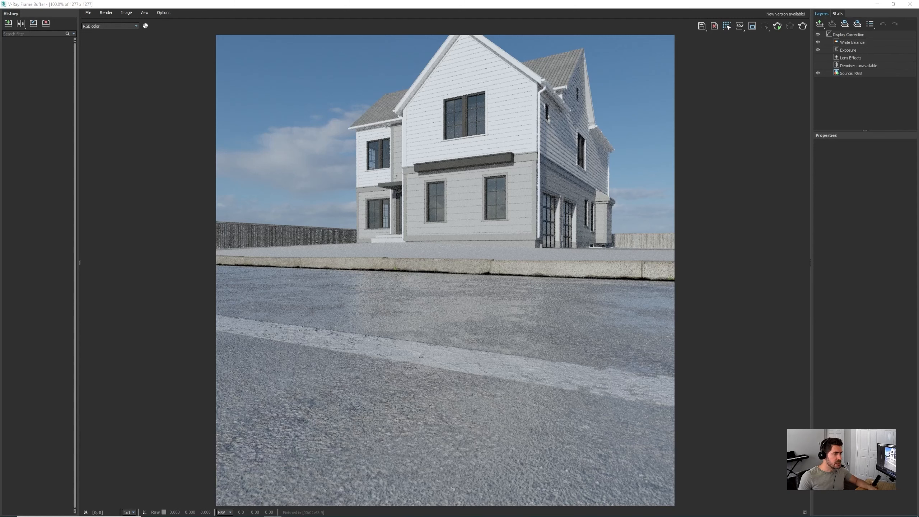